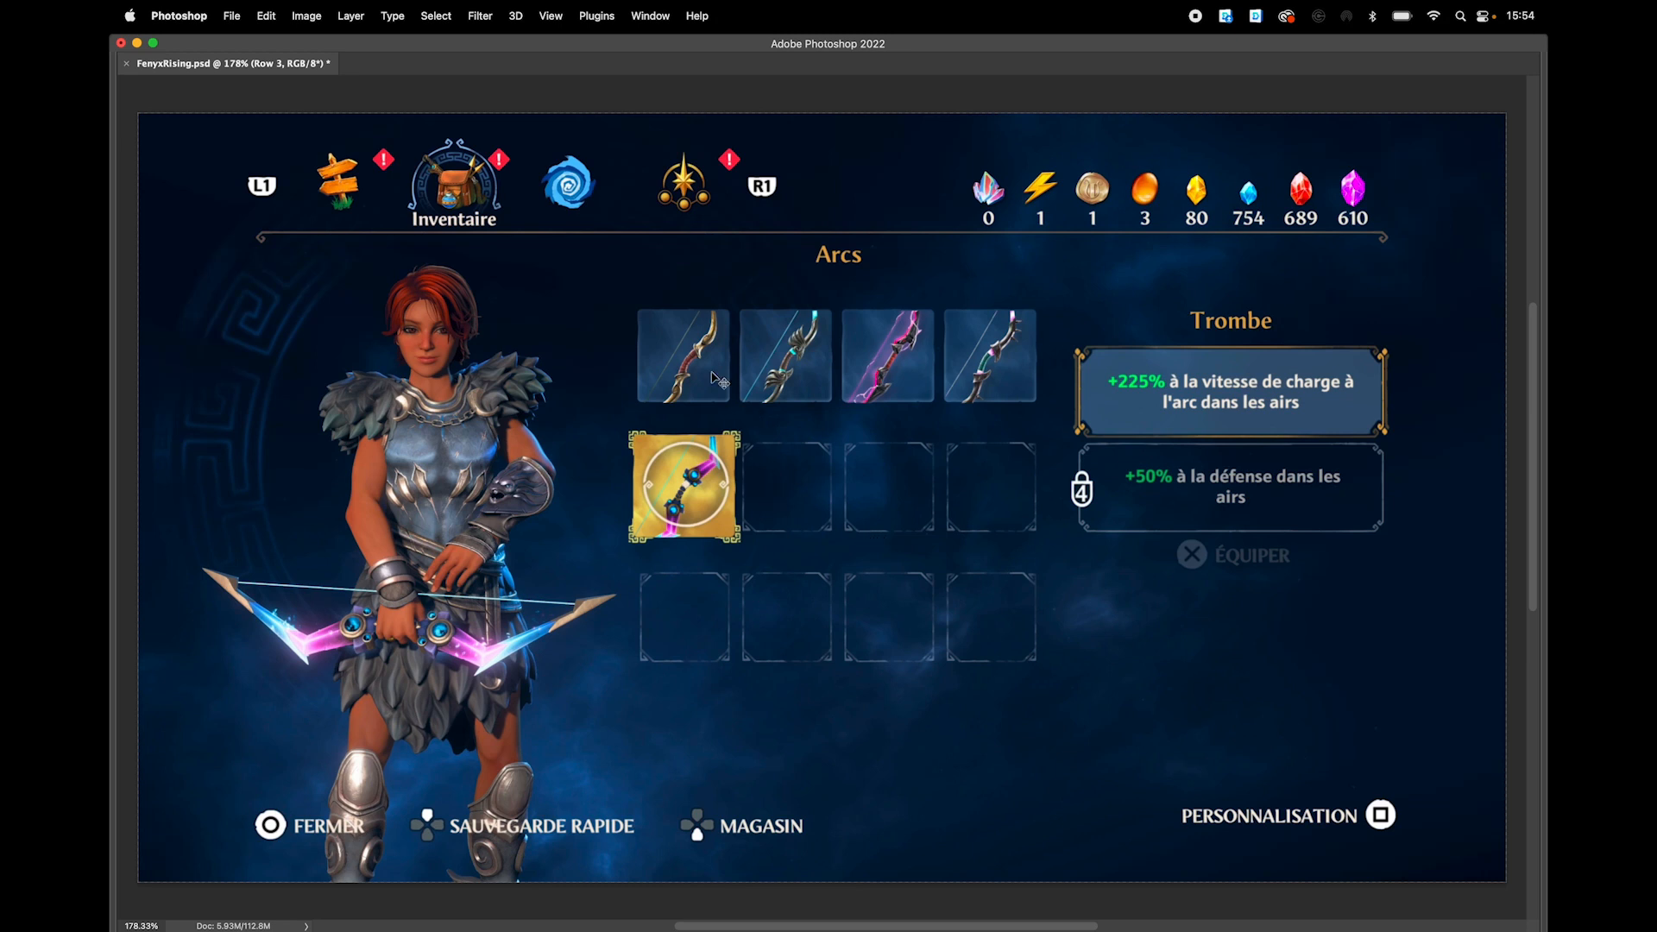
# - Hide the uppermost Ref layer and show the Row 1, Row 2 and Row 3 item slot groups
pyautogui.press('Tab')
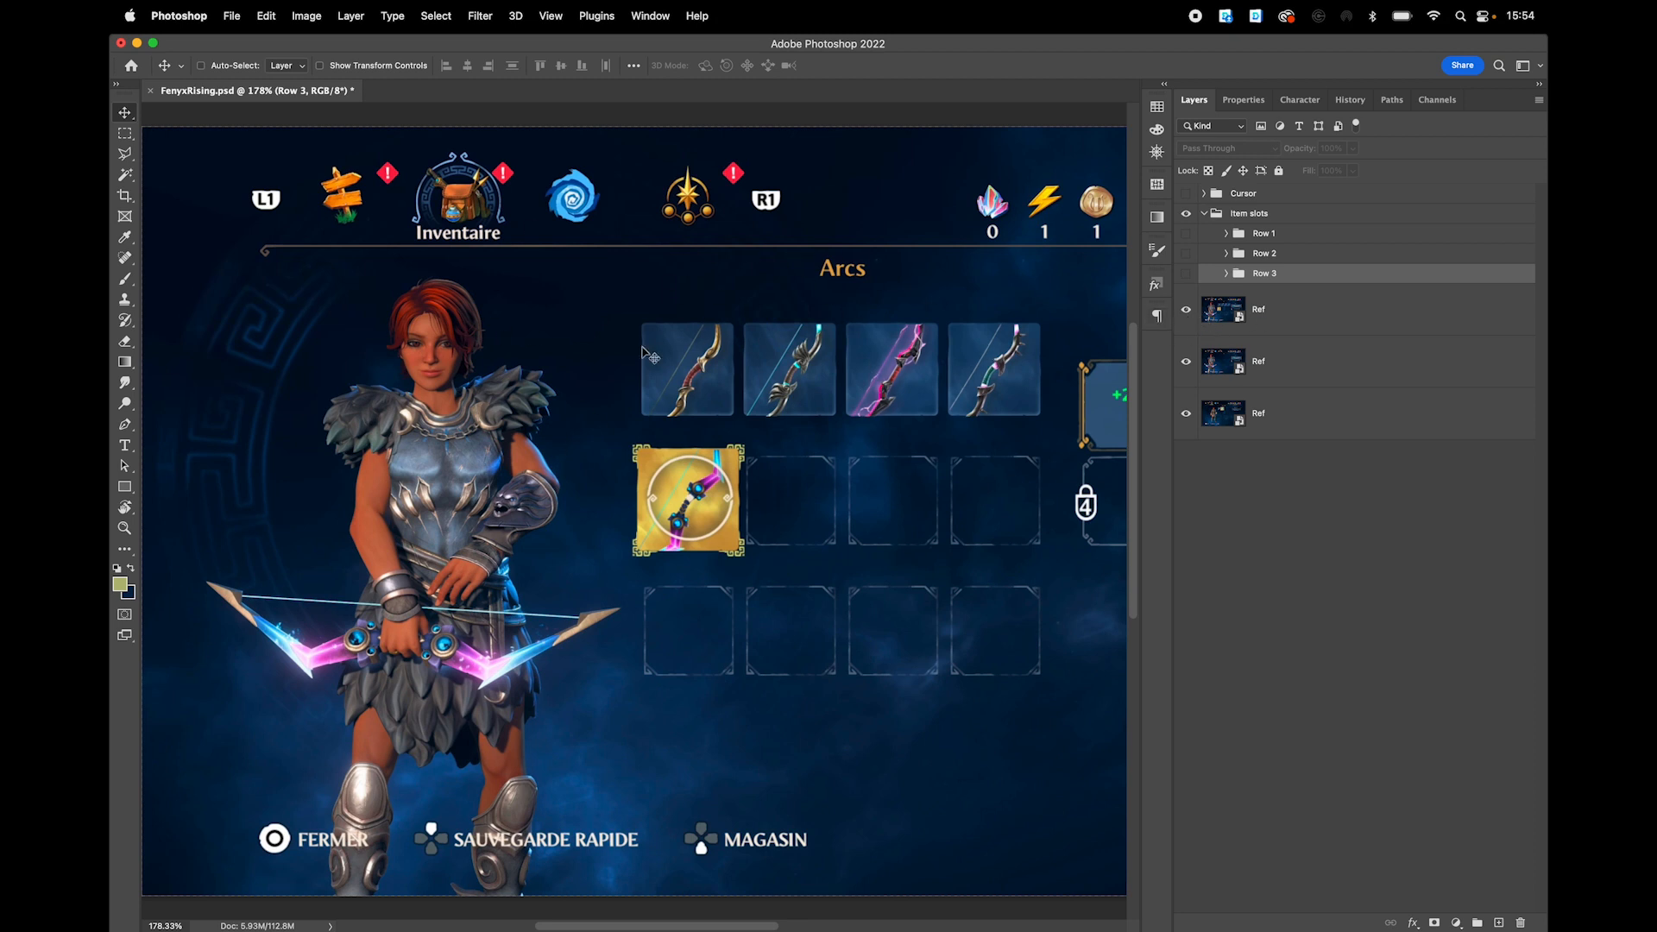
pyautogui.click(1187, 312)
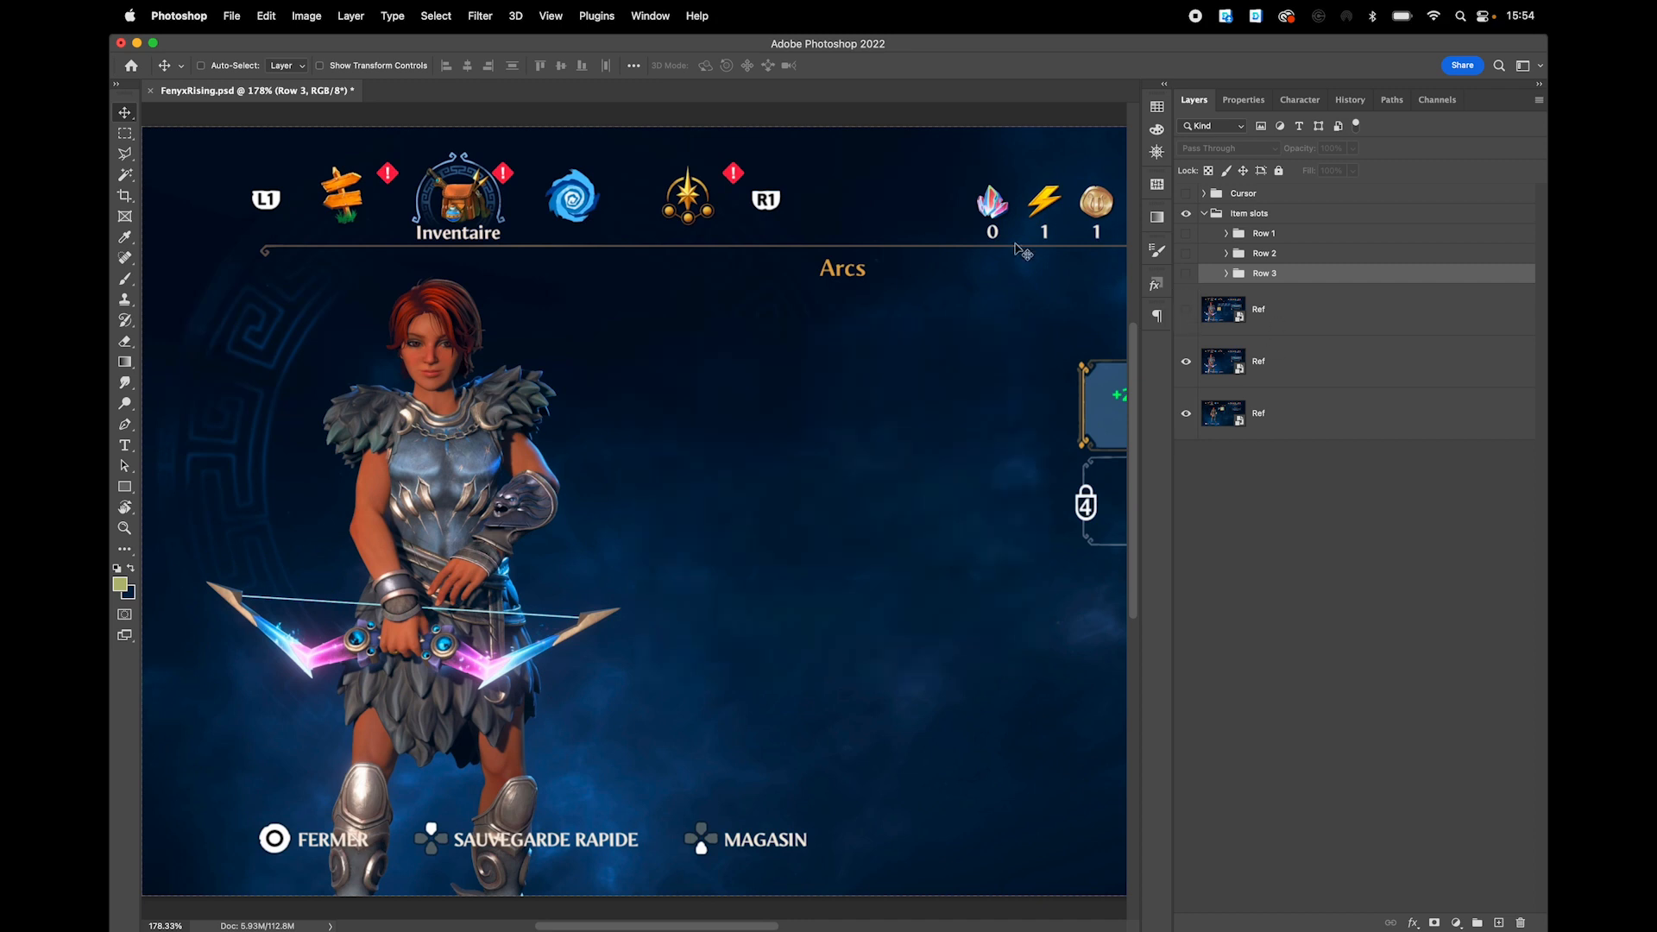
pyautogui.moveTo(970, 387); pyautogui.dragTo(789, 388)
pyautogui.click(1186, 233)
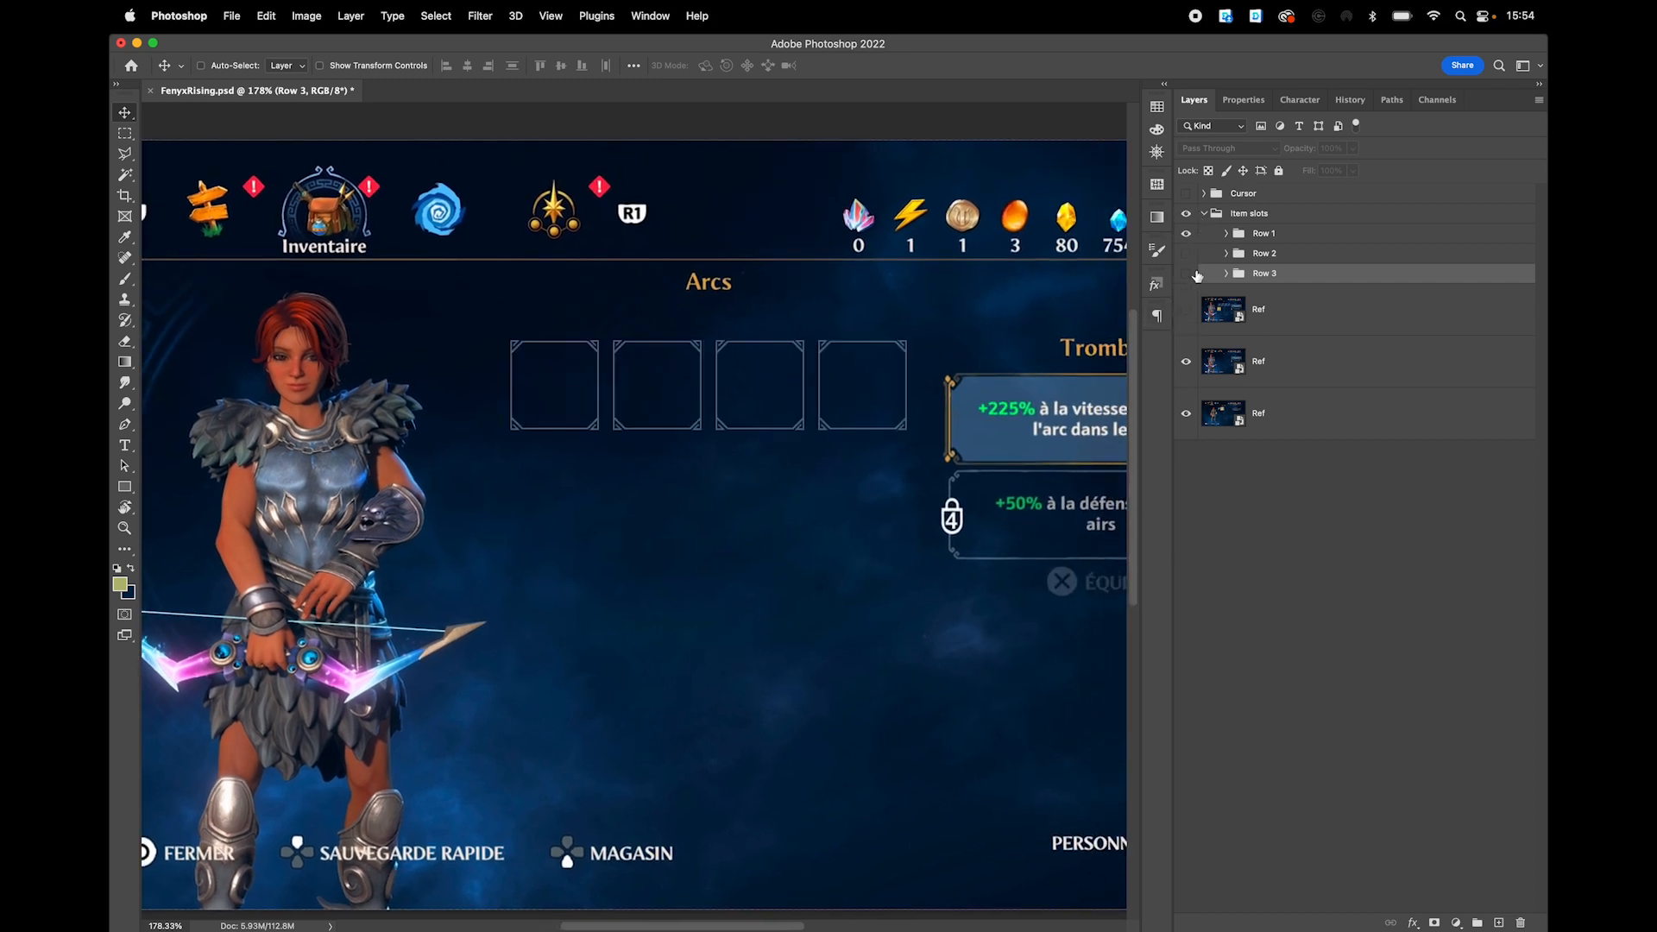
pyautogui.moveTo(1189, 265); pyautogui.dragTo(1186, 273)
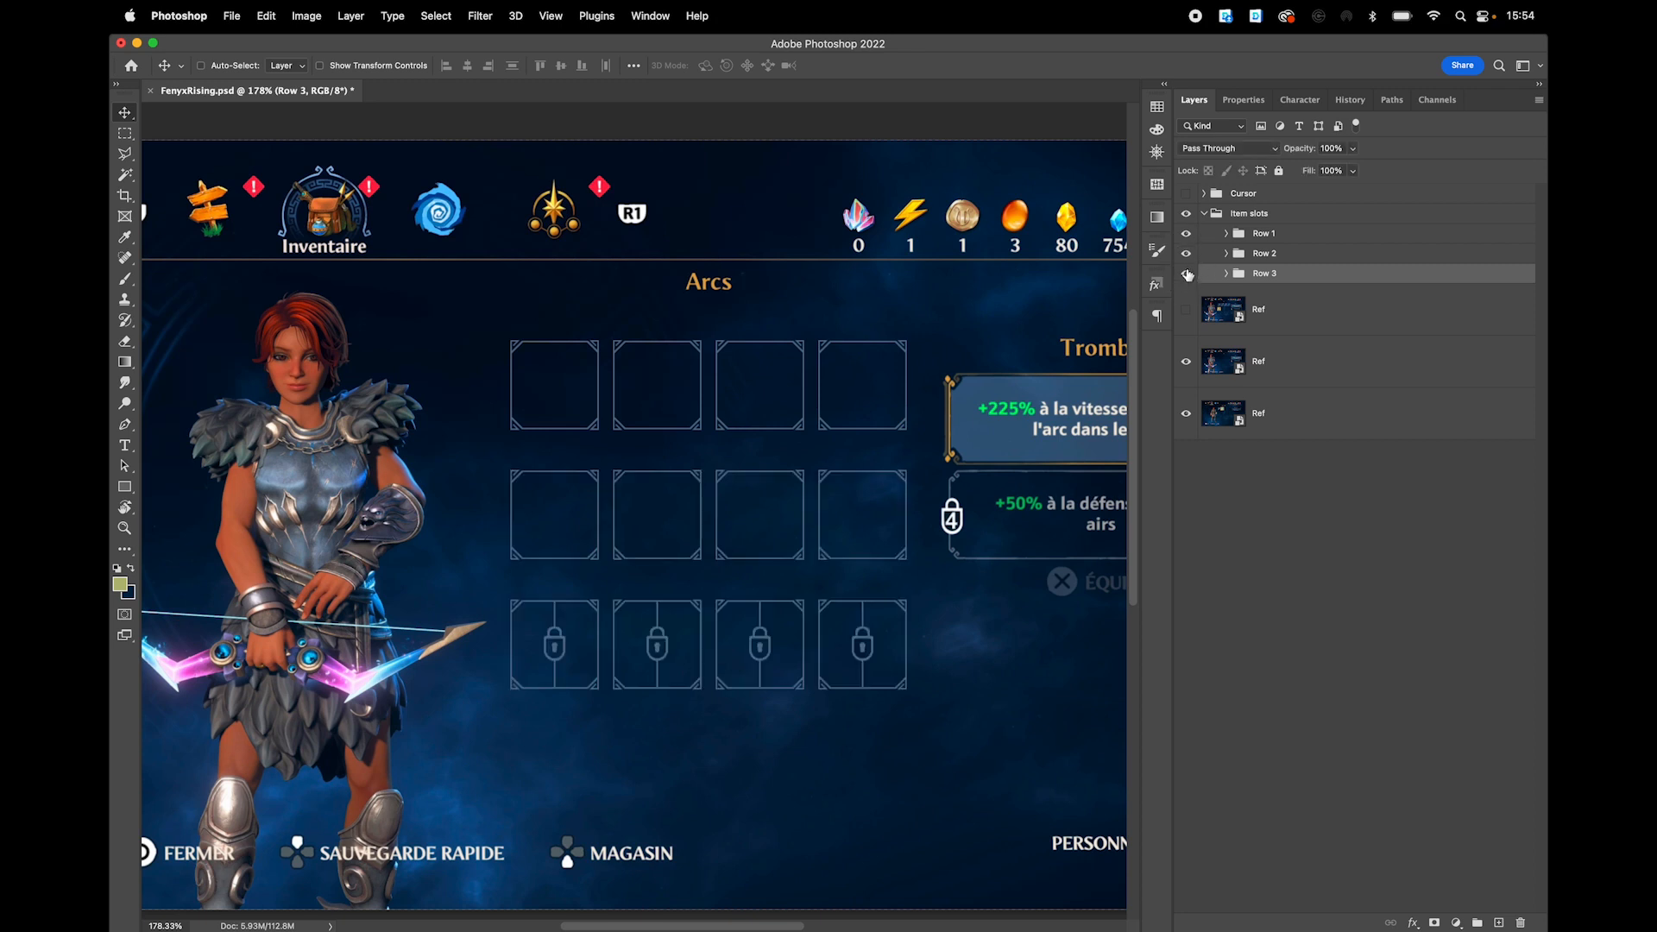
# - Open the contents of the Item slot smart object in slot 1 of Row 1 for editing
pyautogui.click(1226, 233)
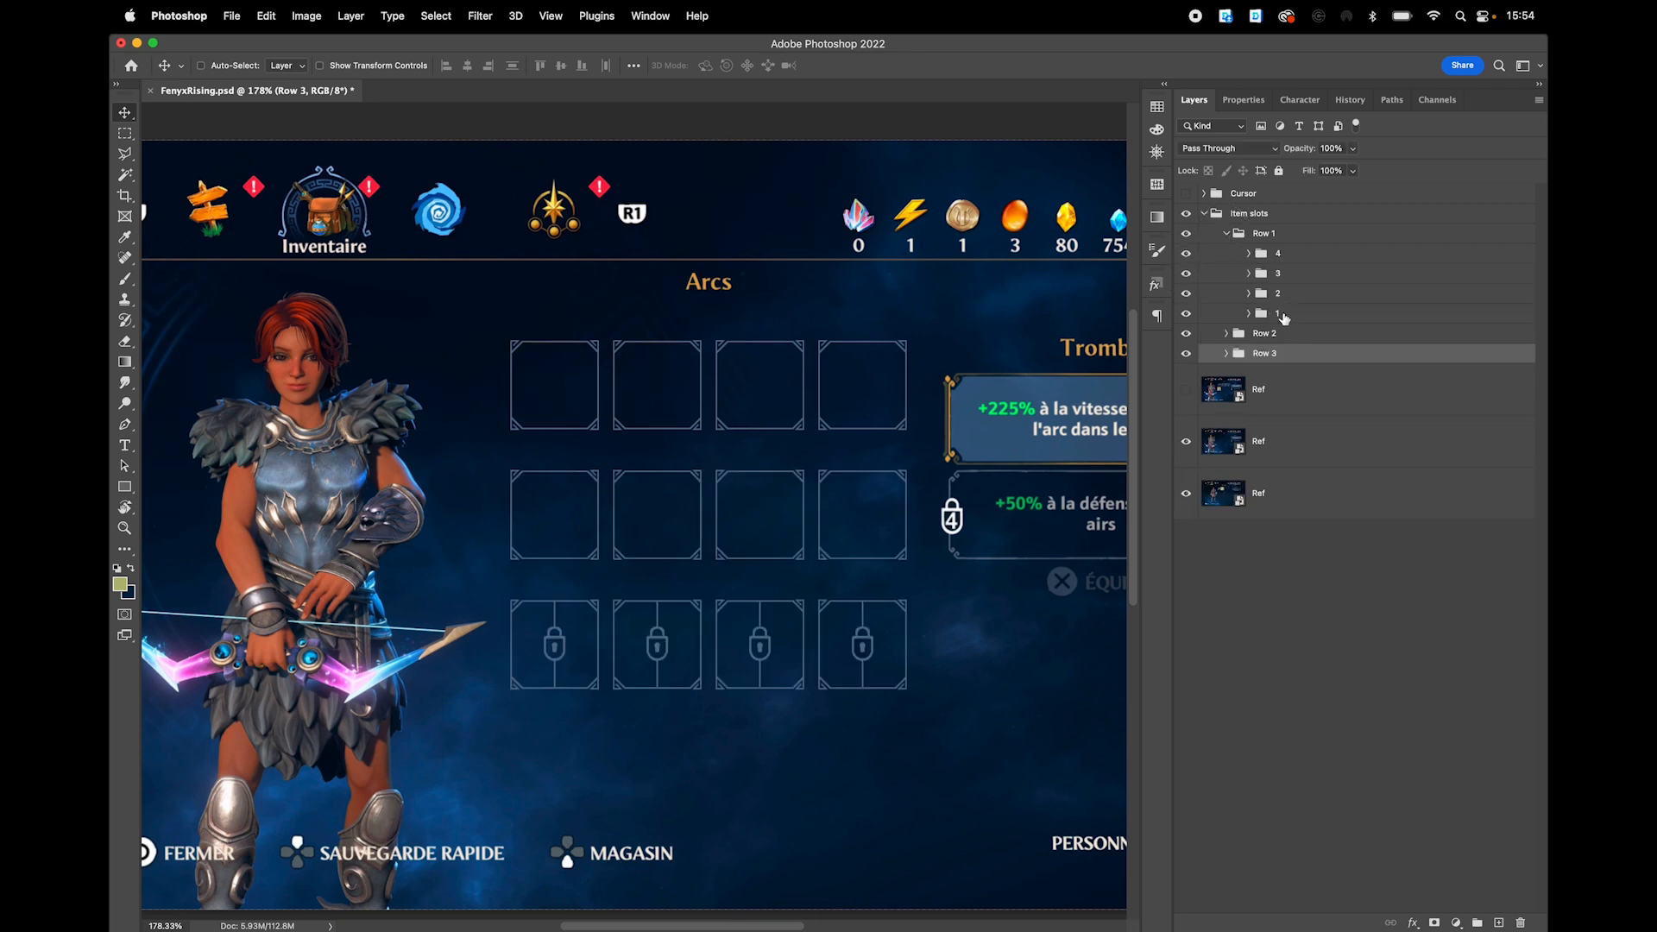
pyautogui.click(1249, 313)
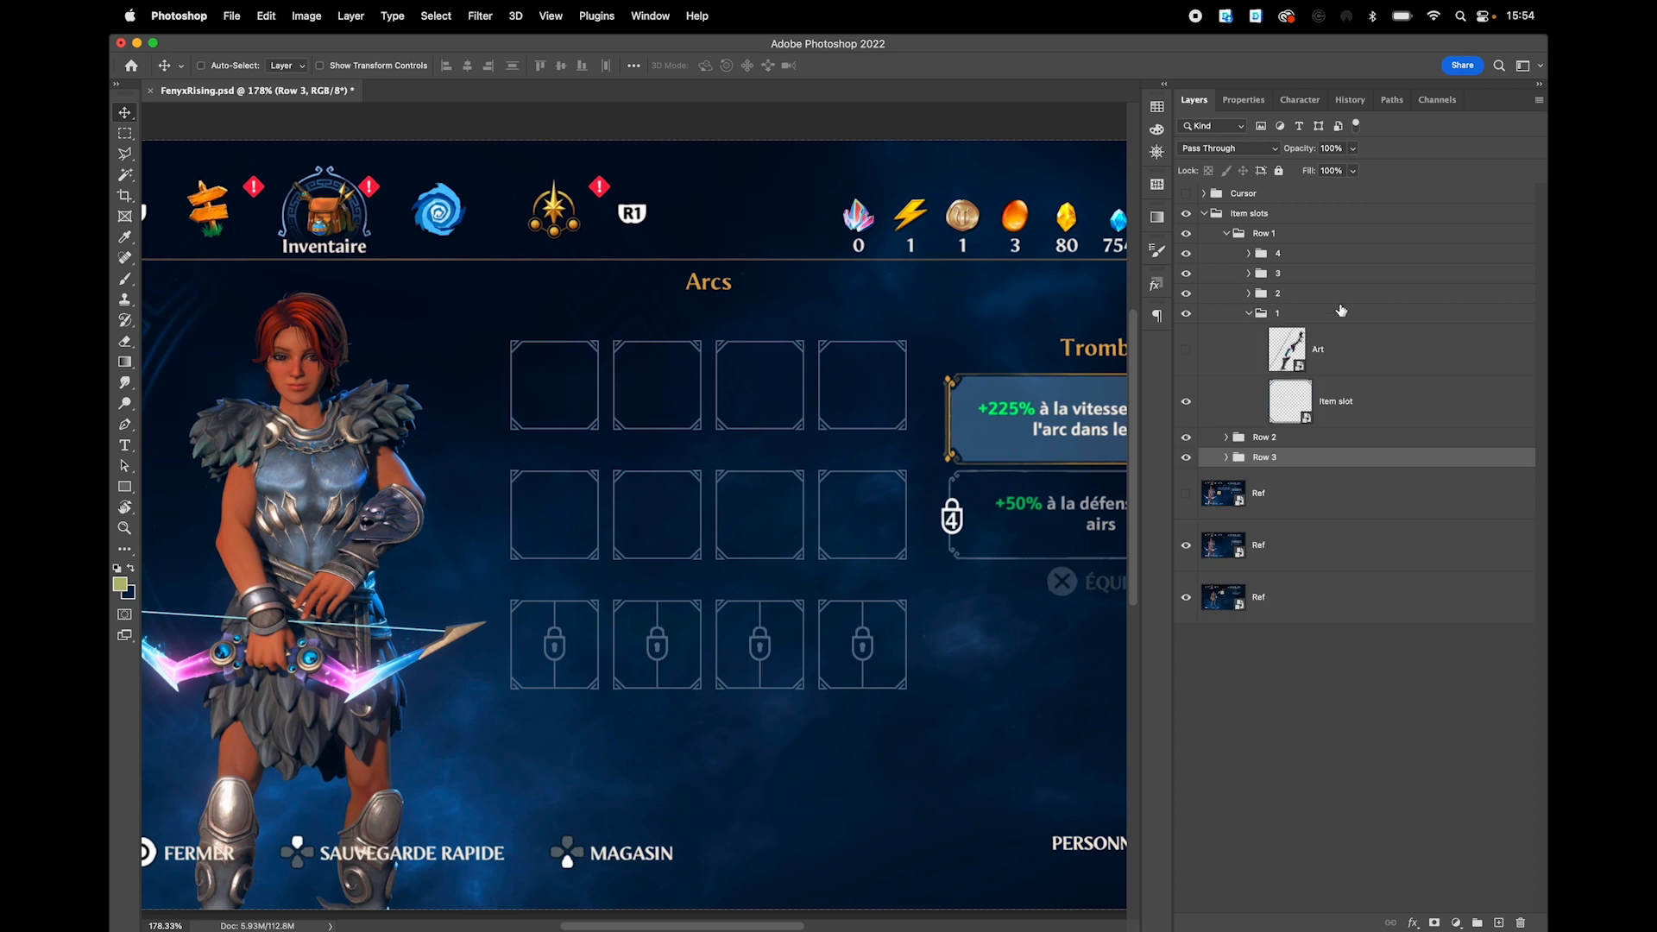
pyautogui.click(1186, 351)
pyautogui.click(1186, 351)
pyautogui.doubleClick(1291, 404)
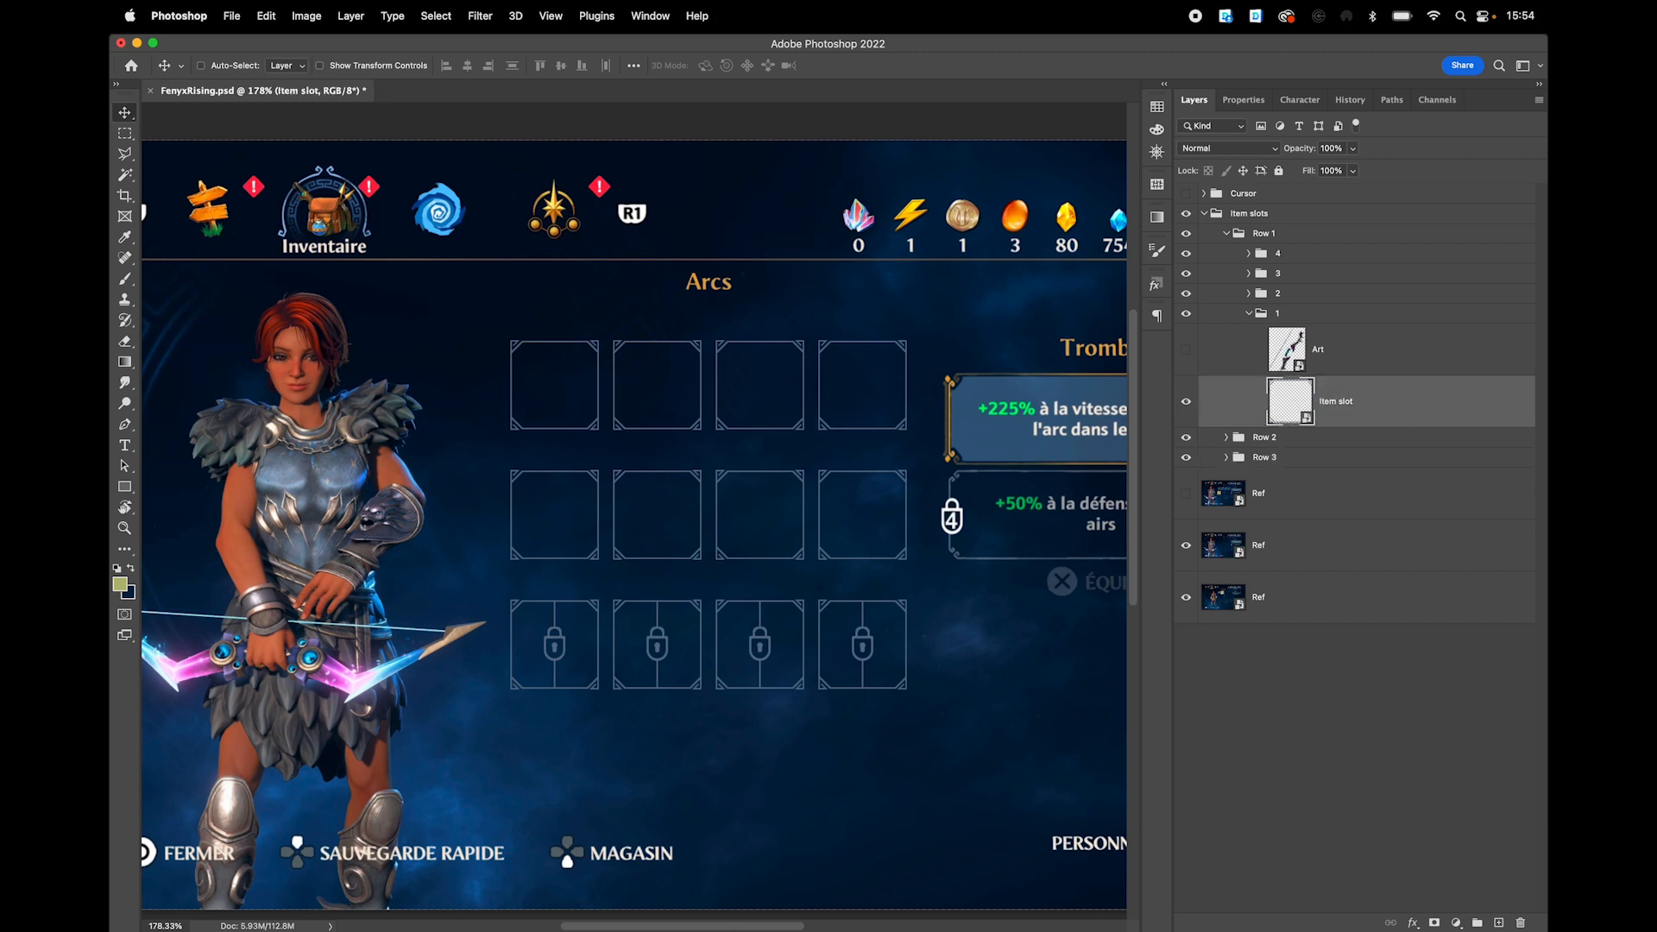
# - Show the Normal, Equipped, Hover, Equipped hover and Locked artboards alongside Empty
pyautogui.scroll(5, 629, 511)
pyautogui.scroll(3, 629, 512)
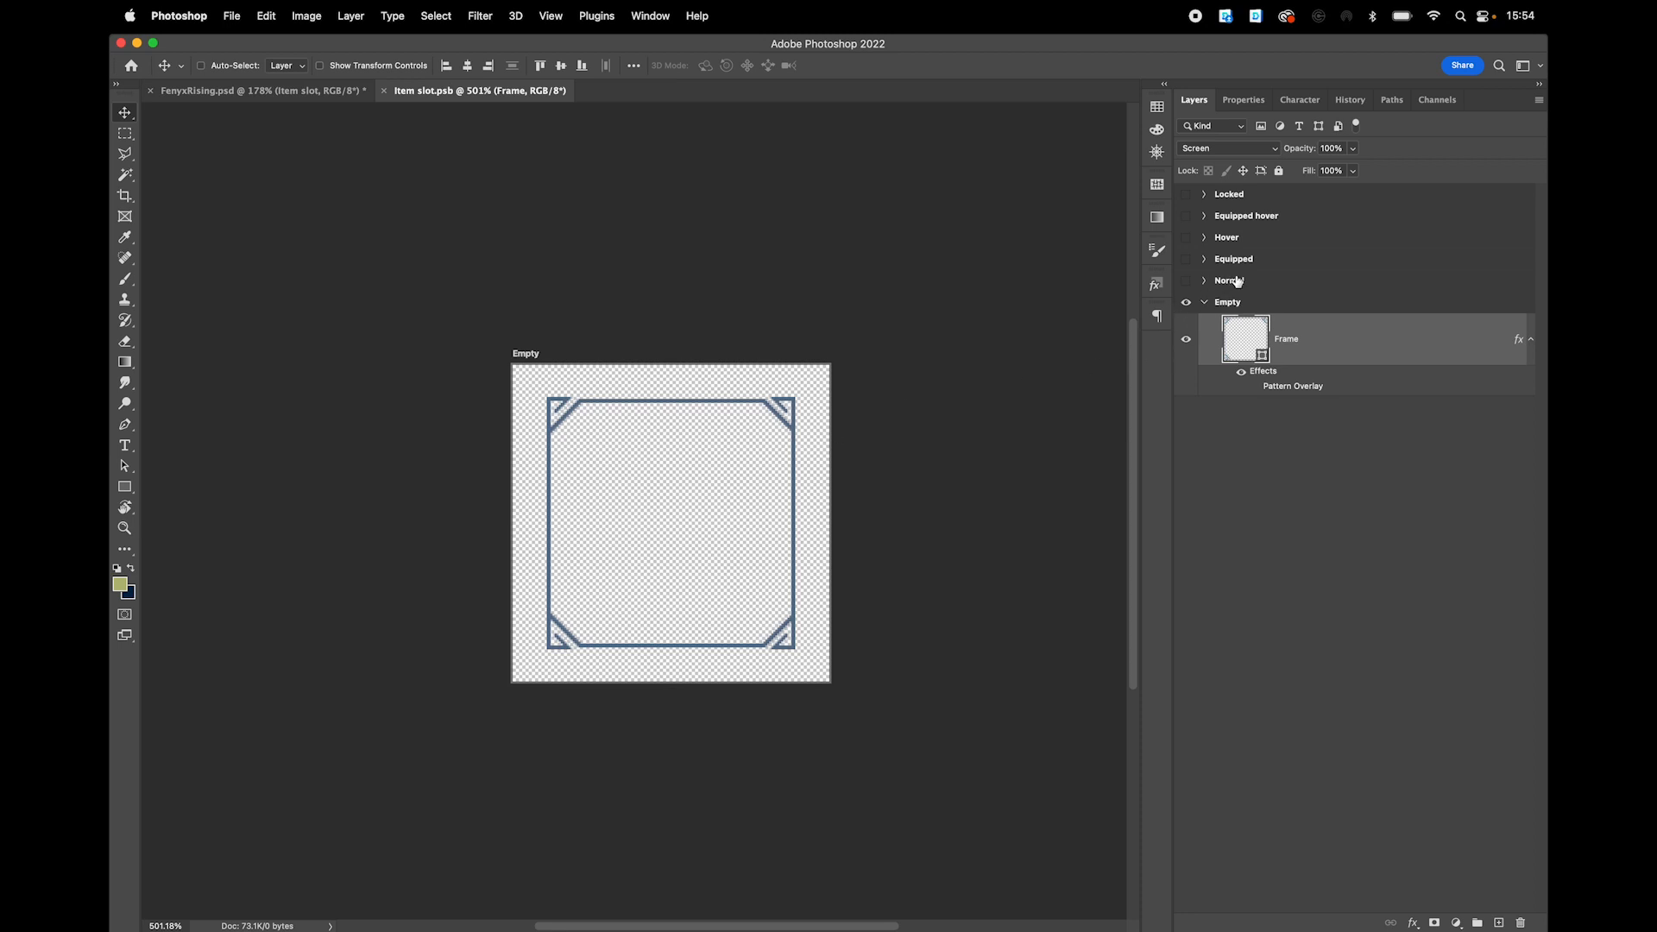
pyautogui.moveTo(1185, 296); pyautogui.dragTo(1185, 193)
pyautogui.scroll(-5, 906, 441)
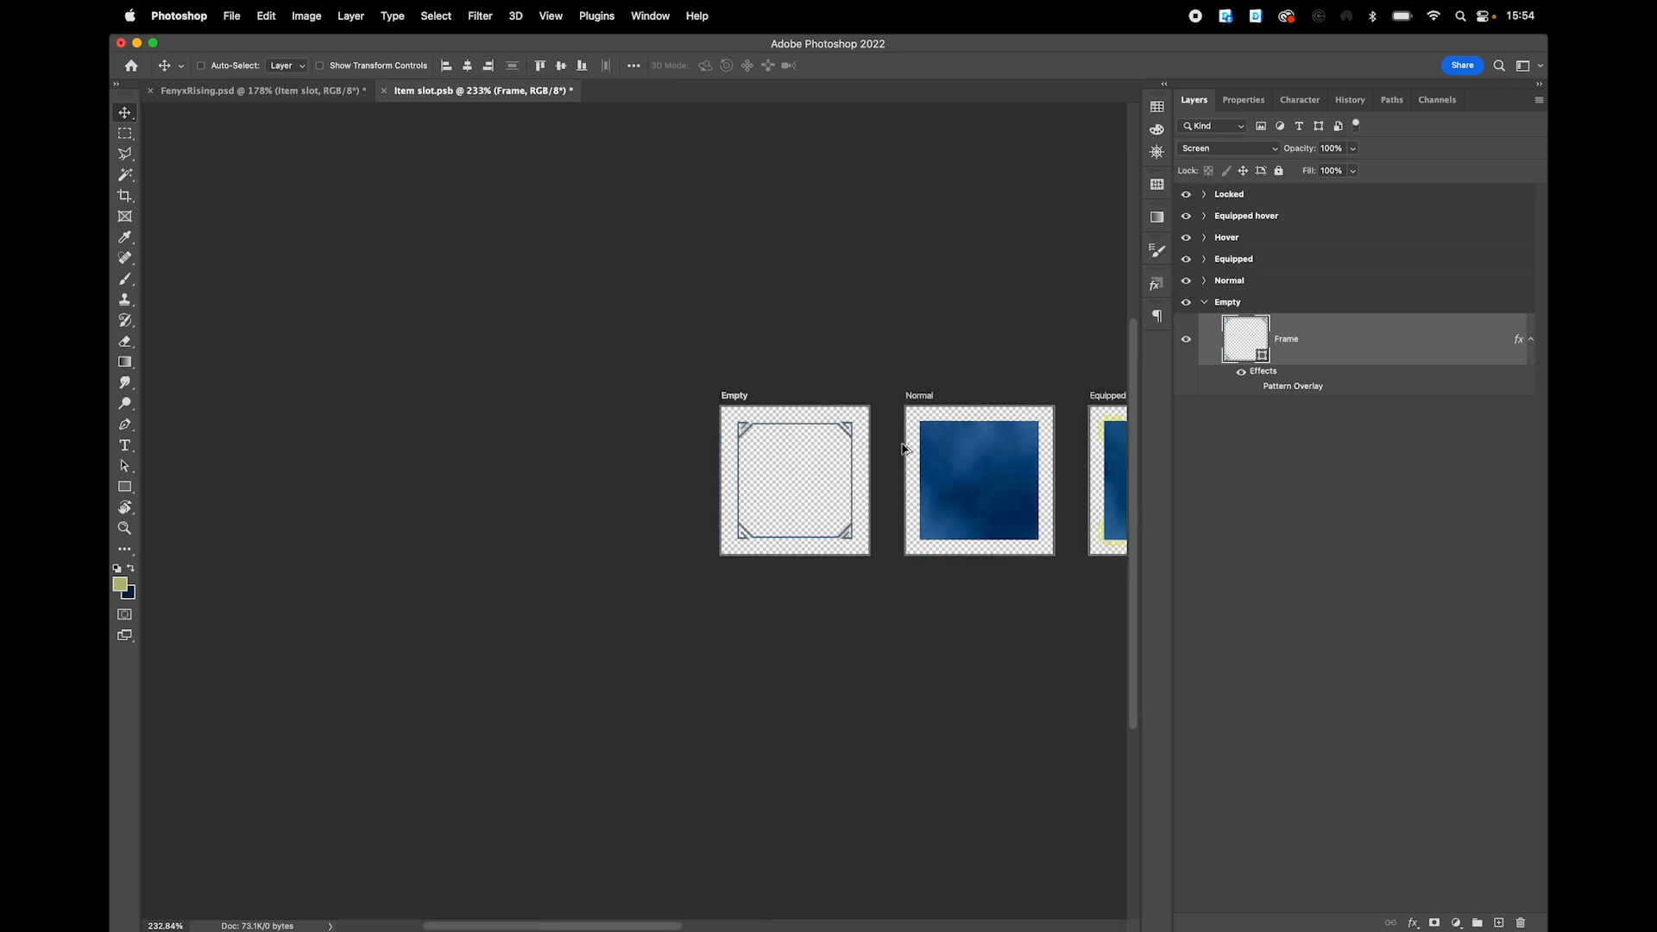
pyautogui.moveTo(957, 470); pyautogui.dragTo(377, 469)
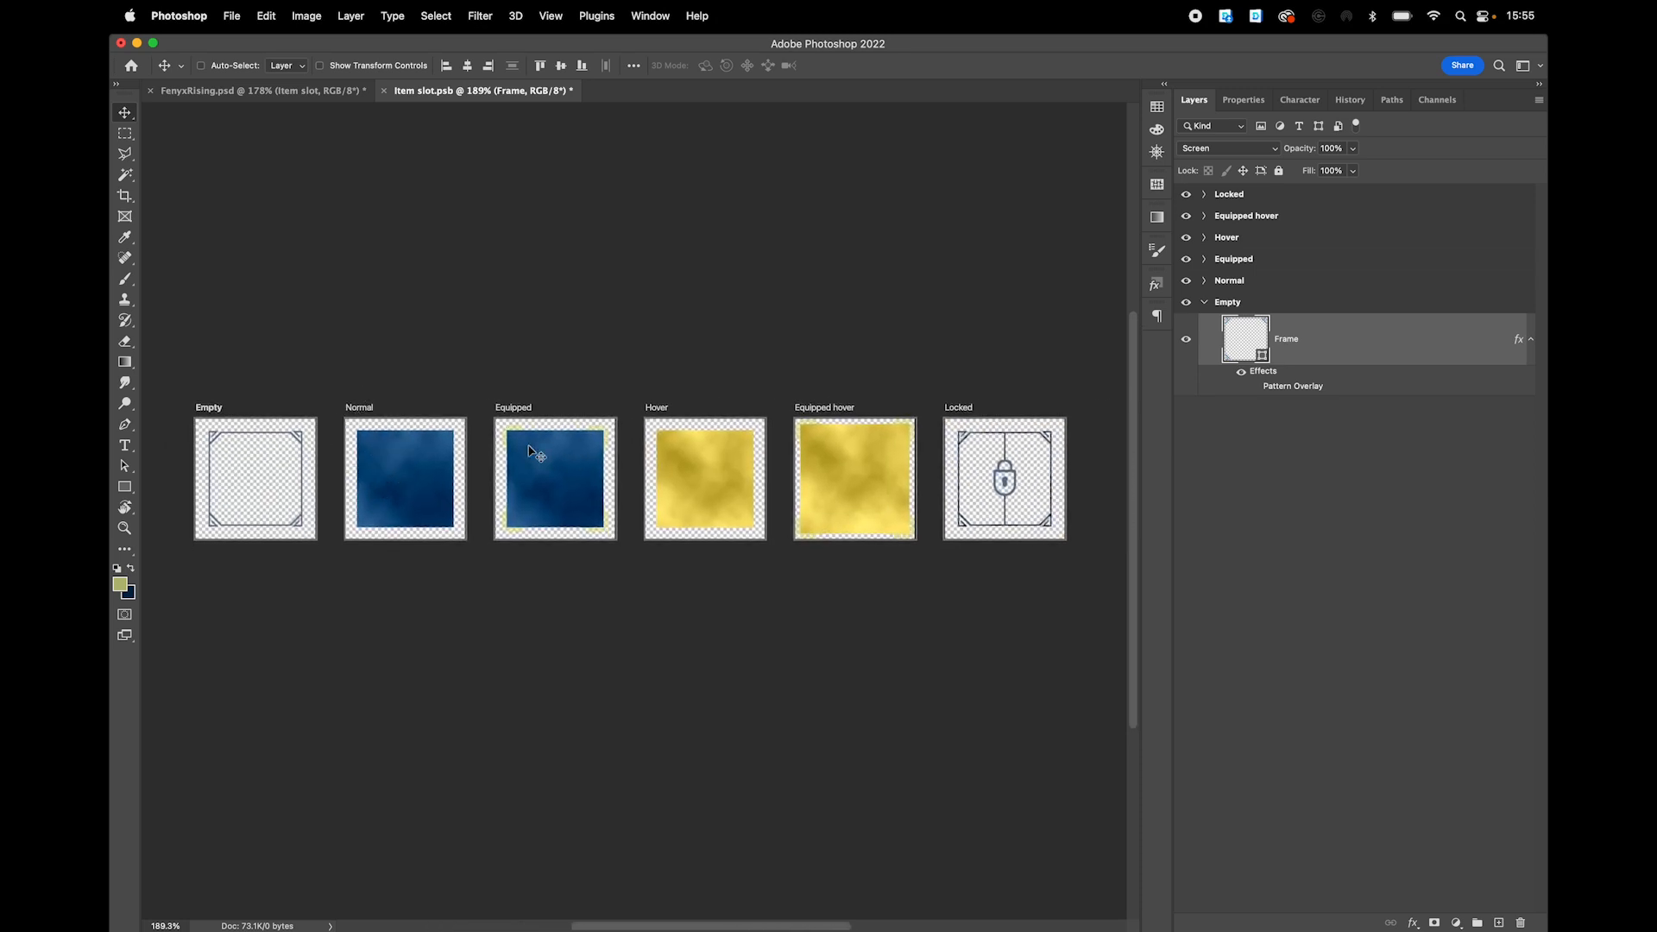
# - Inspect the Equipped frame against a temporary layer below the base filled with the dark blue background color, and delete that layer
pyautogui.scroll(5, 513, 467)
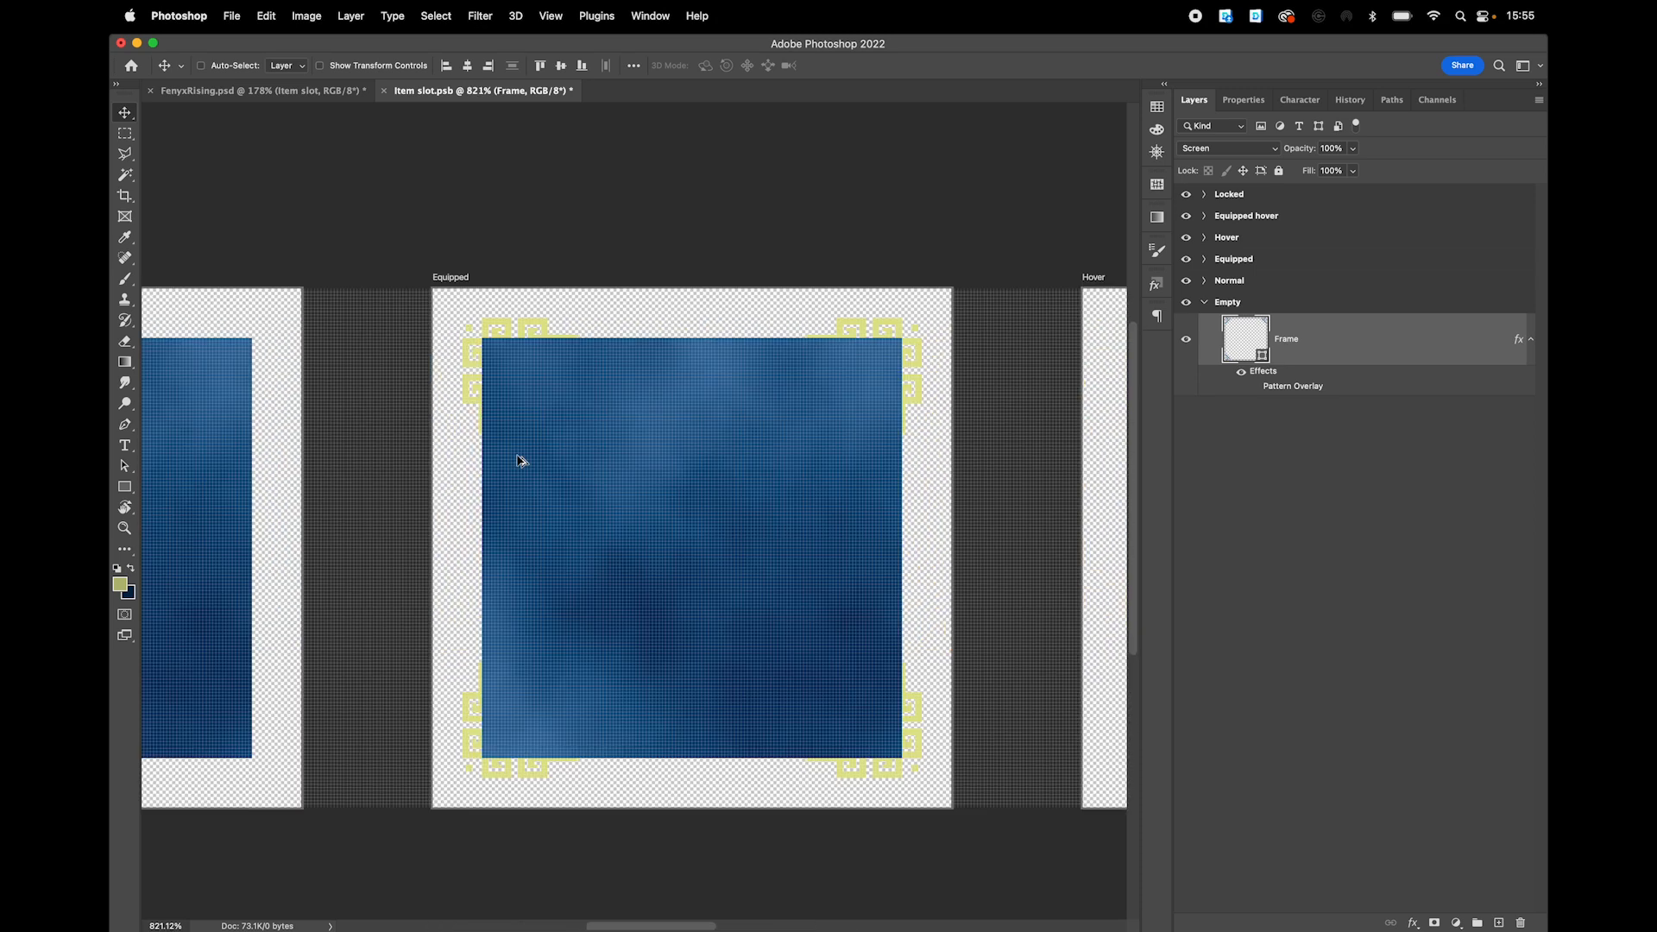
pyautogui.click(1205, 260)
pyautogui.click(1373, 359)
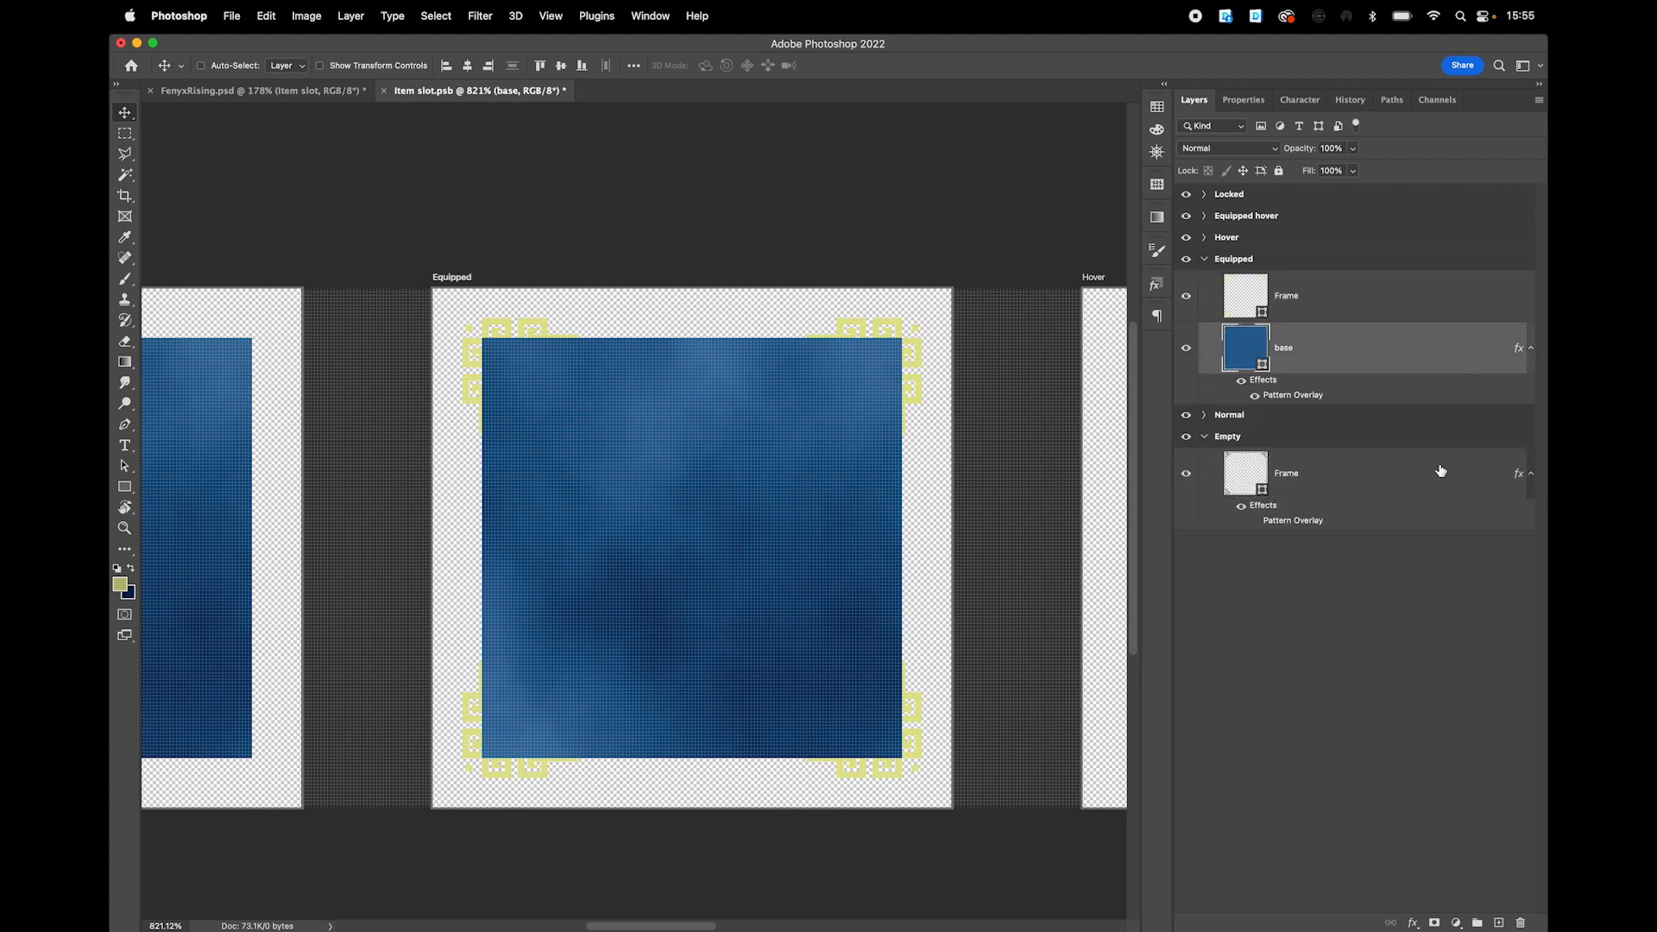
pyautogui.click(1499, 923)
pyautogui.moveTo(1350, 366); pyautogui.dragTo(1362, 435)
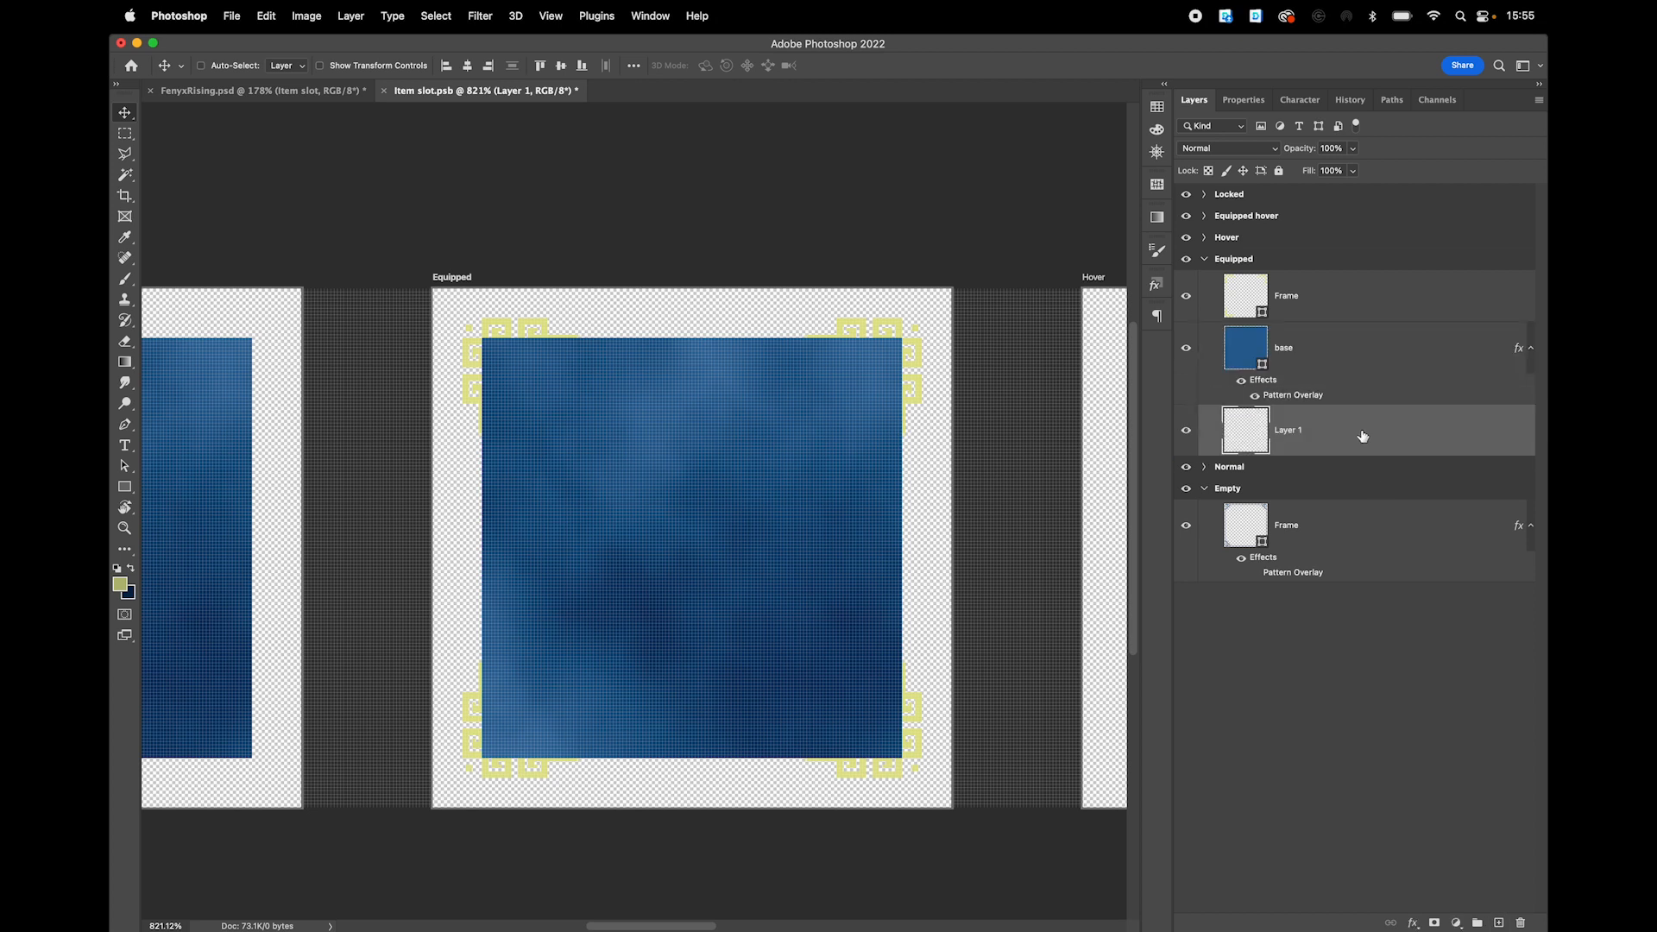
pyautogui.press('super+BackSpace')
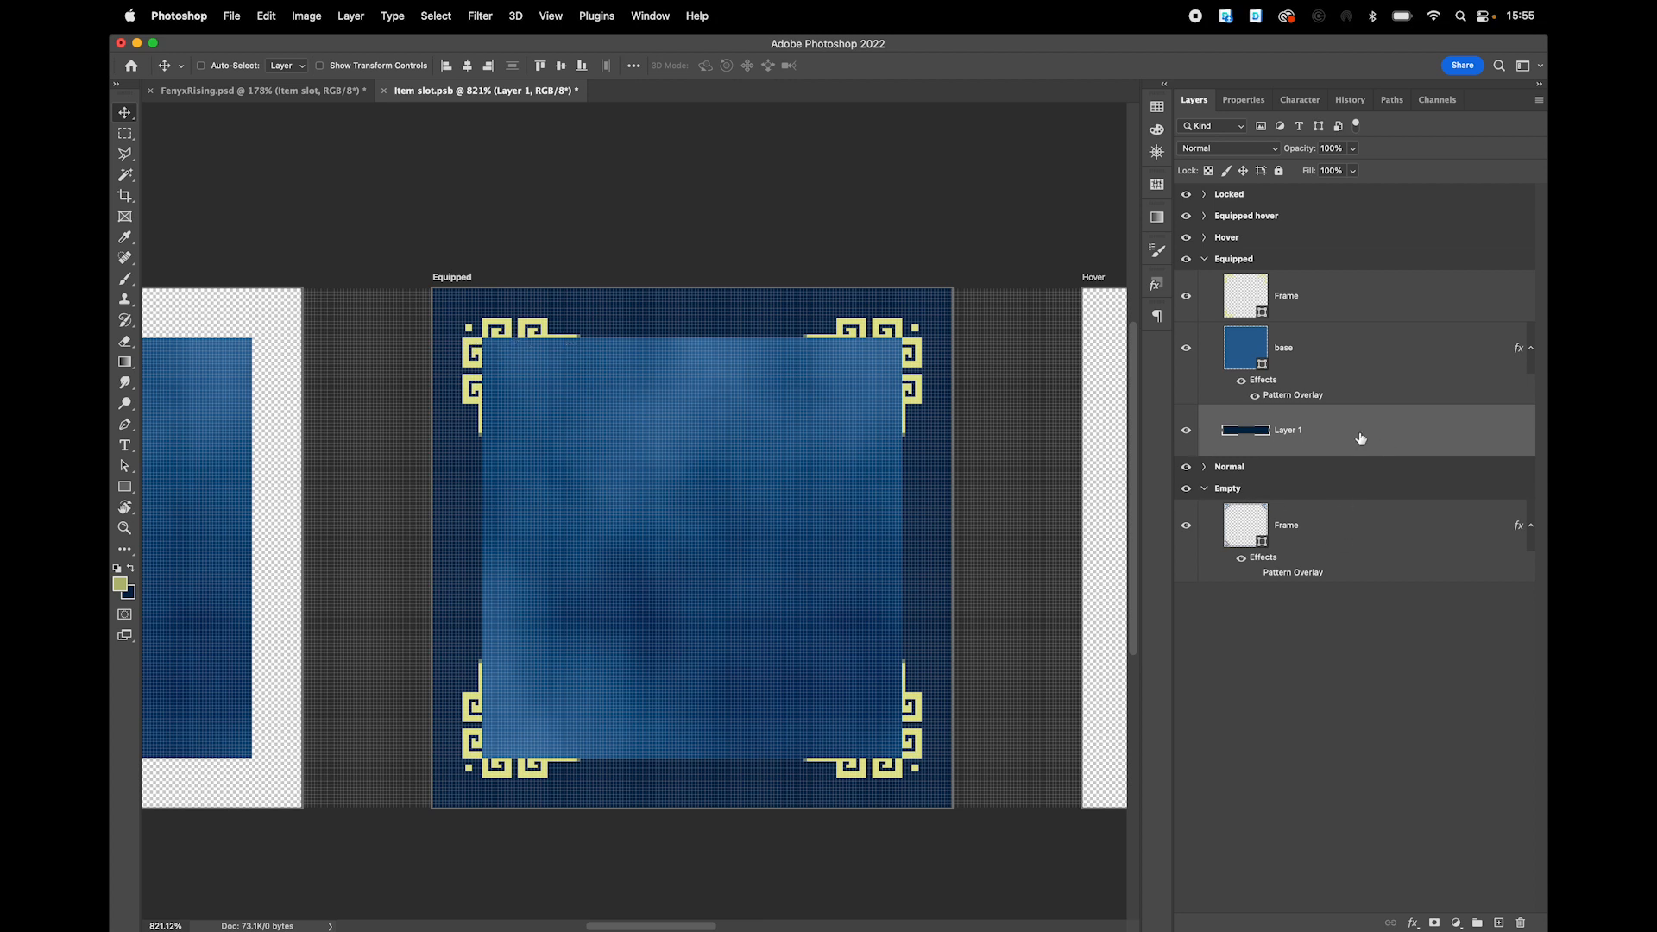
pyautogui.press('BackSpace')
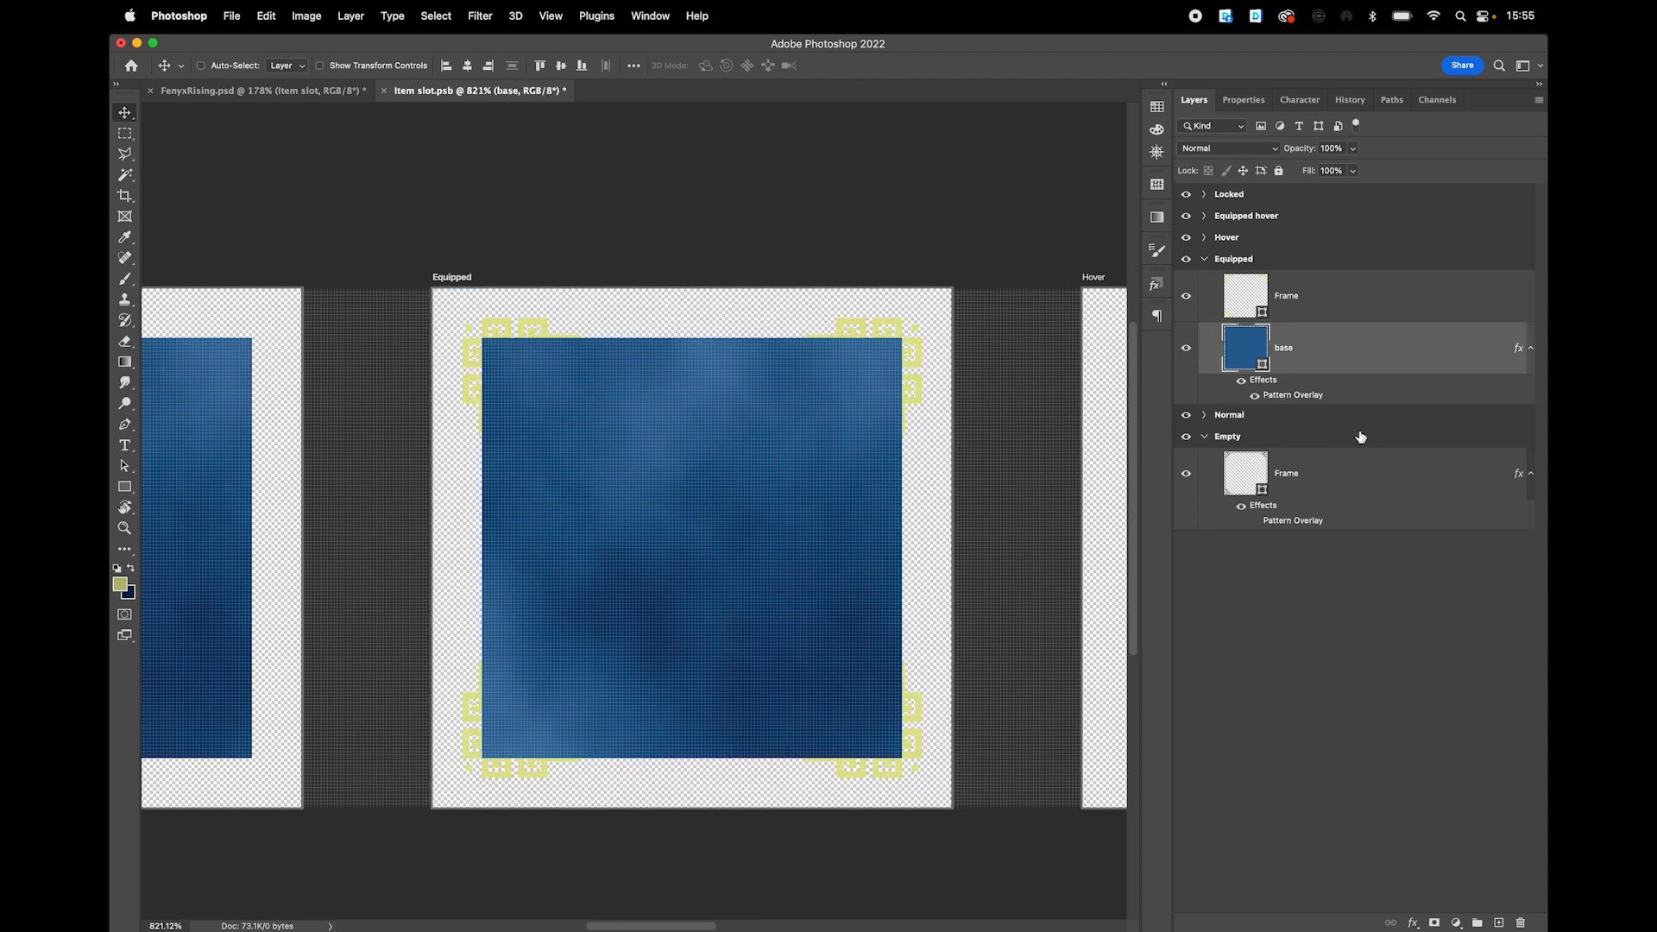
# - Collapse the Equipped artboard and examine the Hover, Equipped hover and Locked slot designs
pyautogui.click(1203, 260)
pyautogui.scroll(-3, 851, 380)
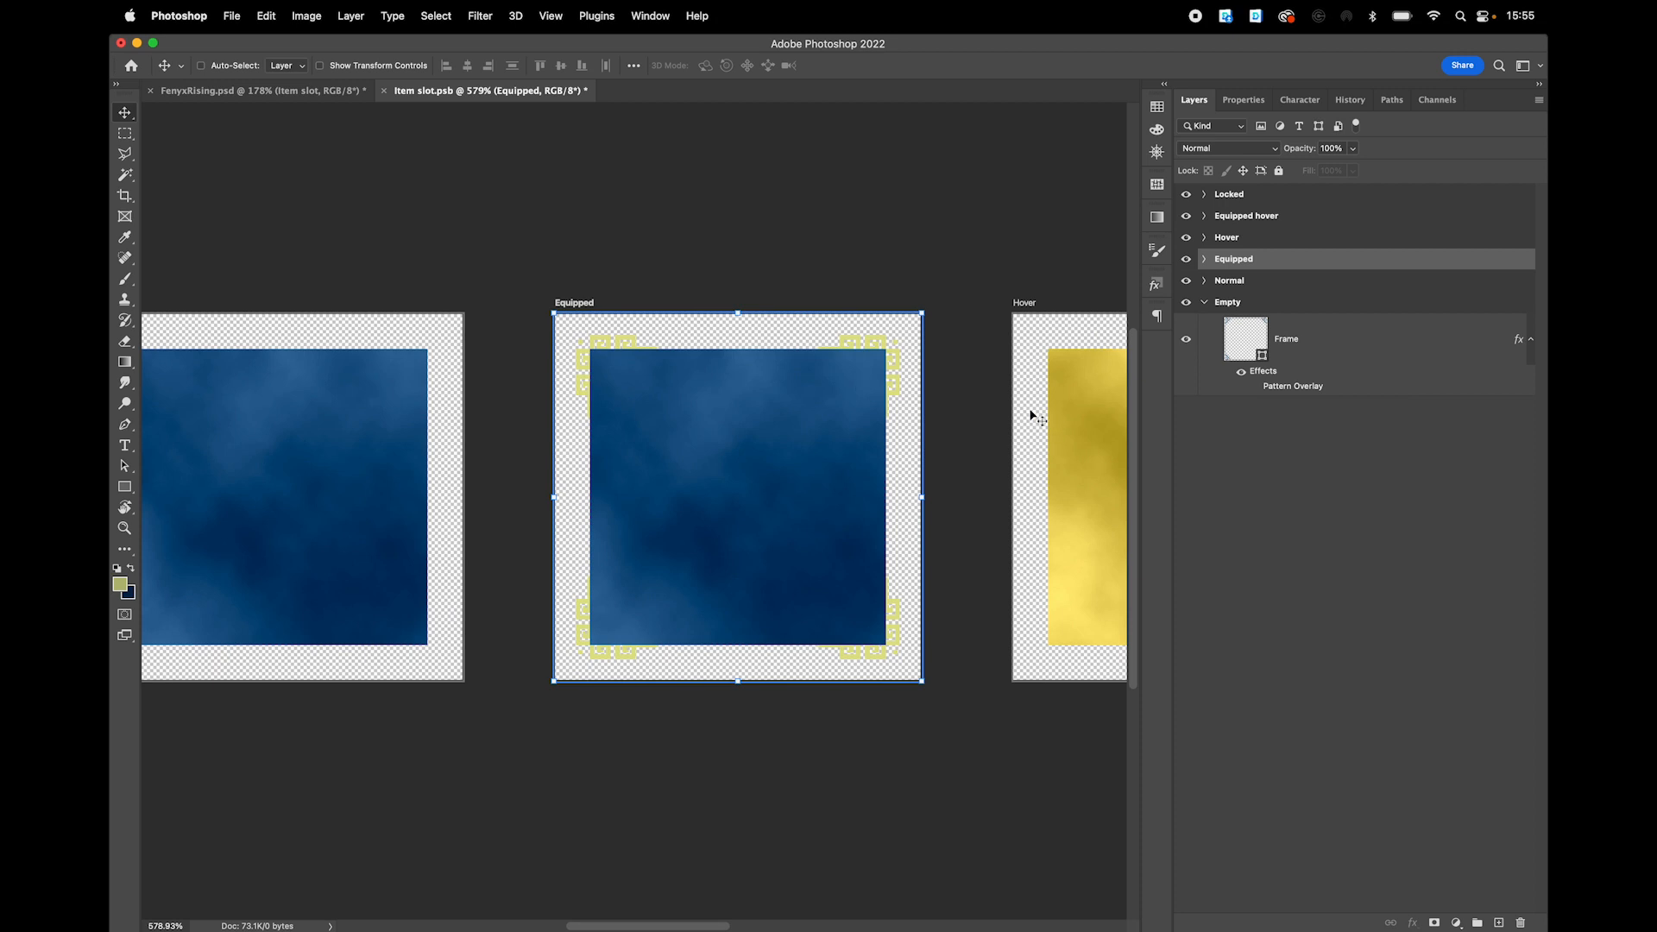
pyautogui.moveTo(998, 397); pyautogui.dragTo(611, 386)
pyautogui.moveTo(979, 406); pyautogui.dragTo(517, 387)
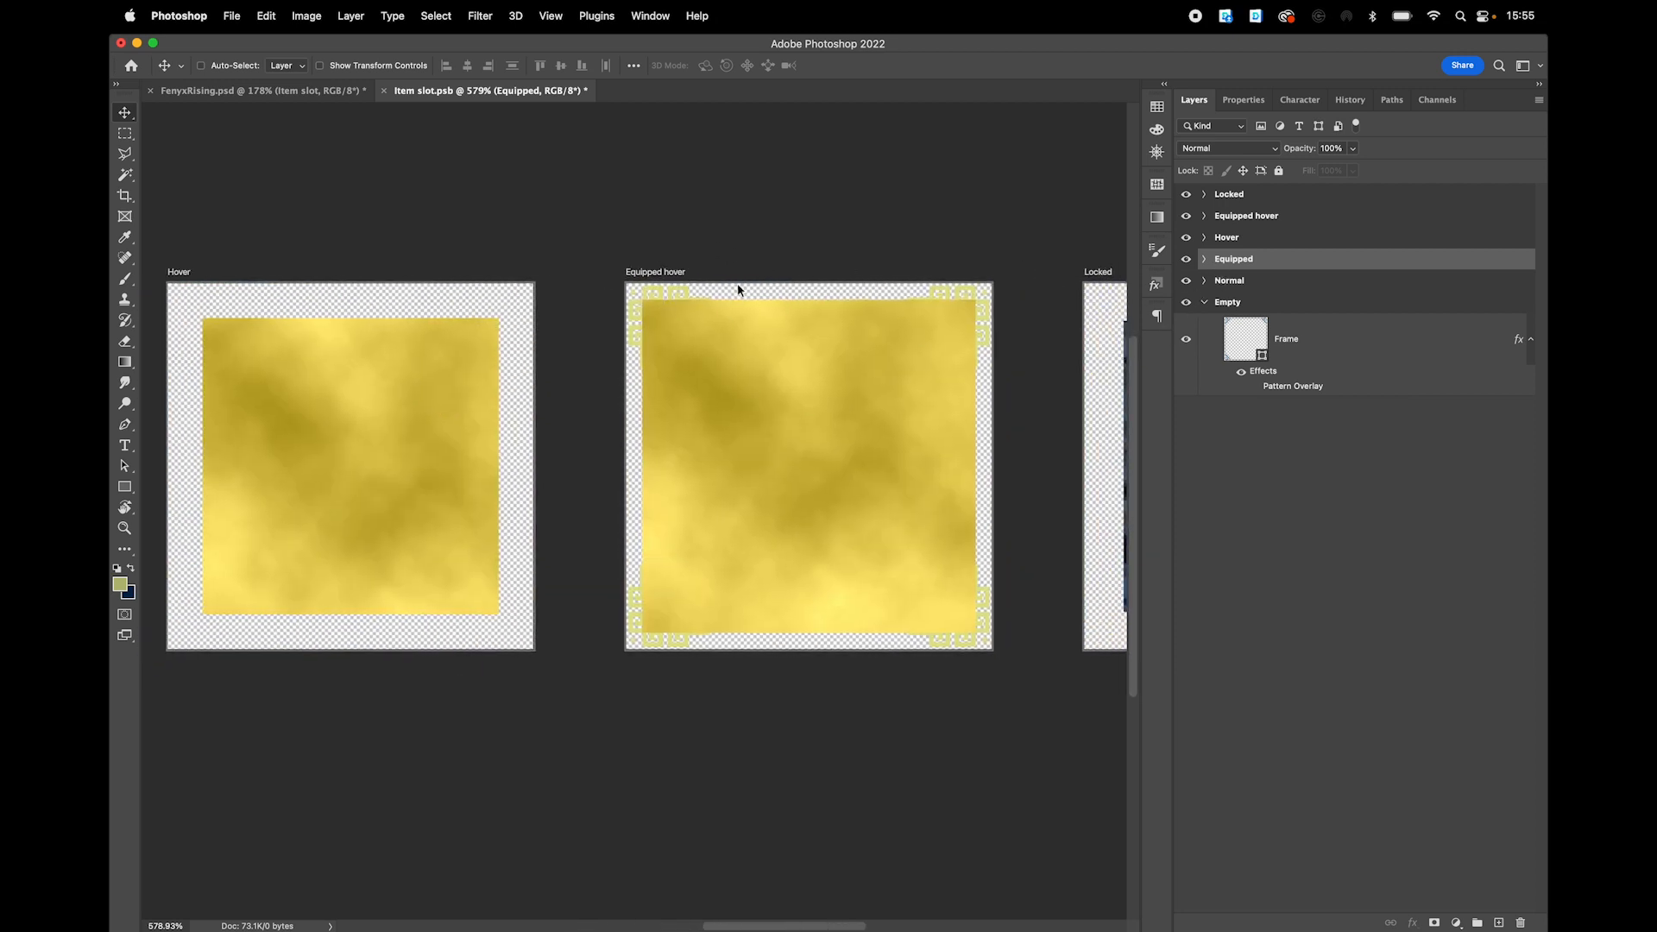
pyautogui.moveTo(1042, 390); pyautogui.dragTo(688, 359)
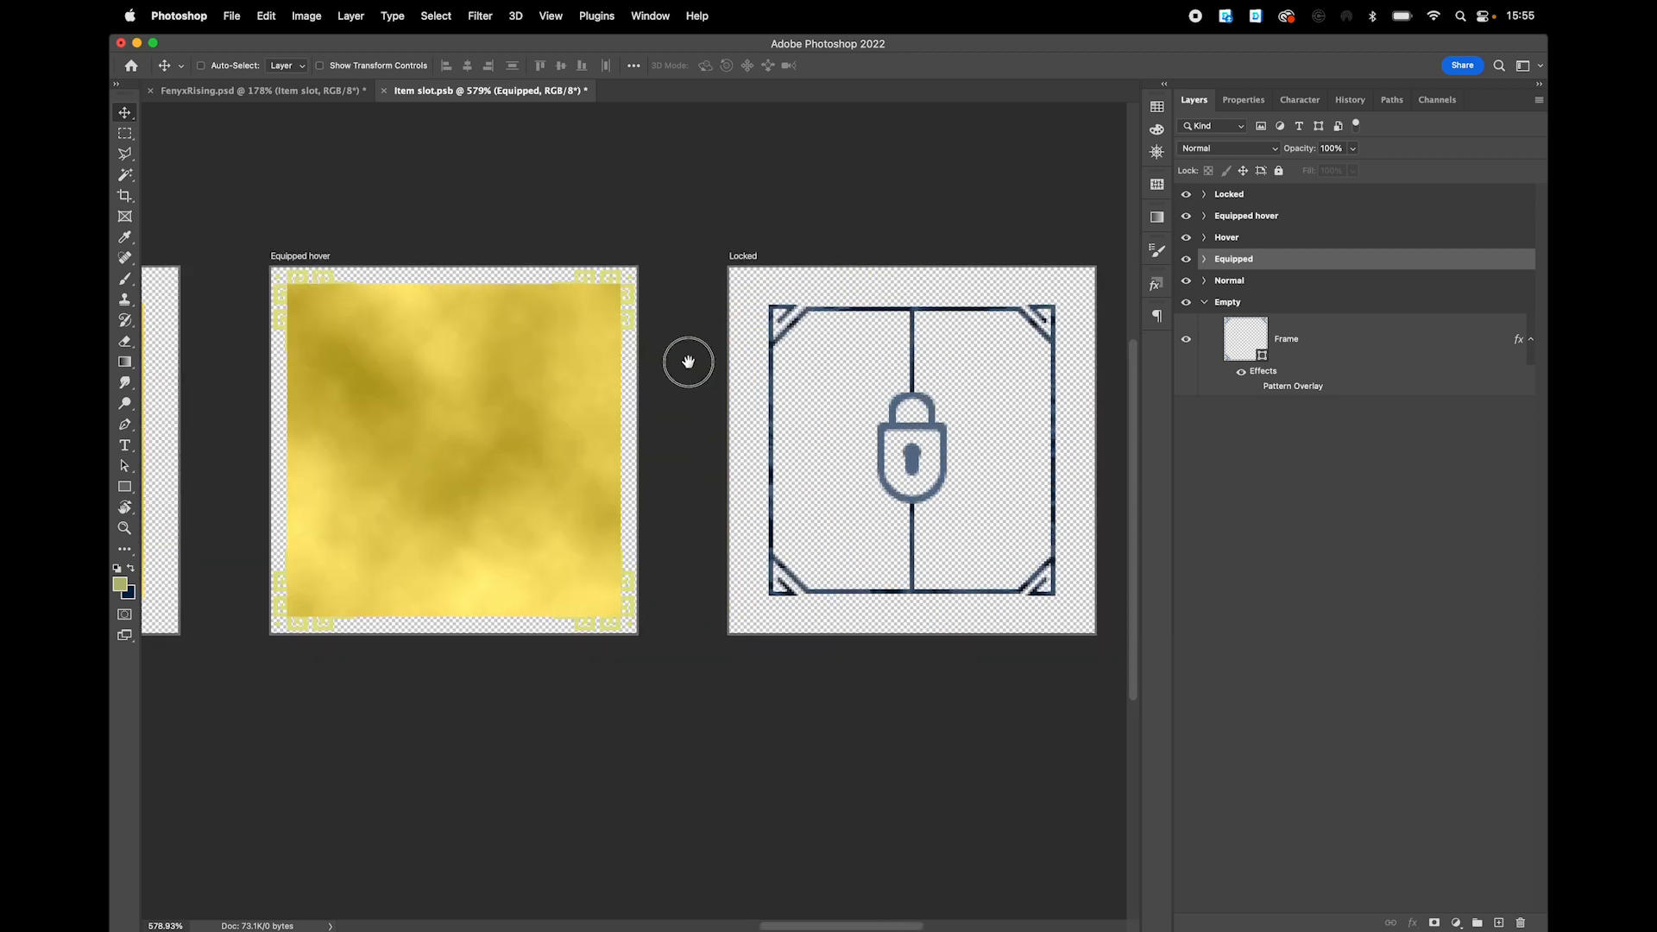
pyautogui.scroll(-3, 823, 329)
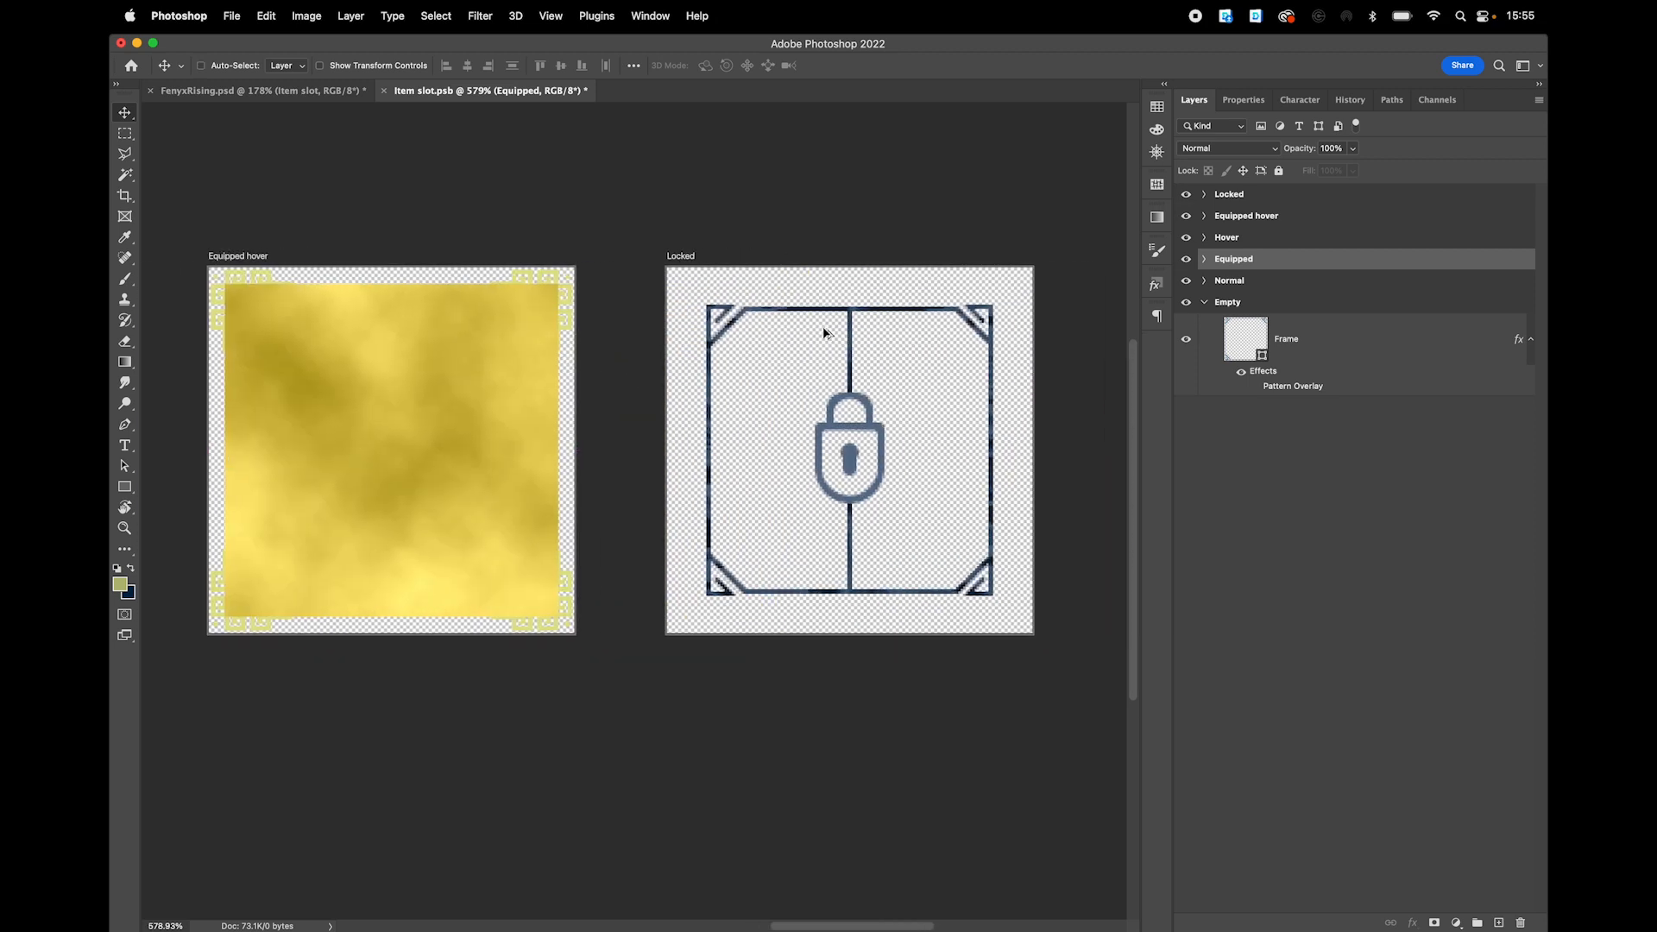
pyautogui.scroll(-5, 733, 354)
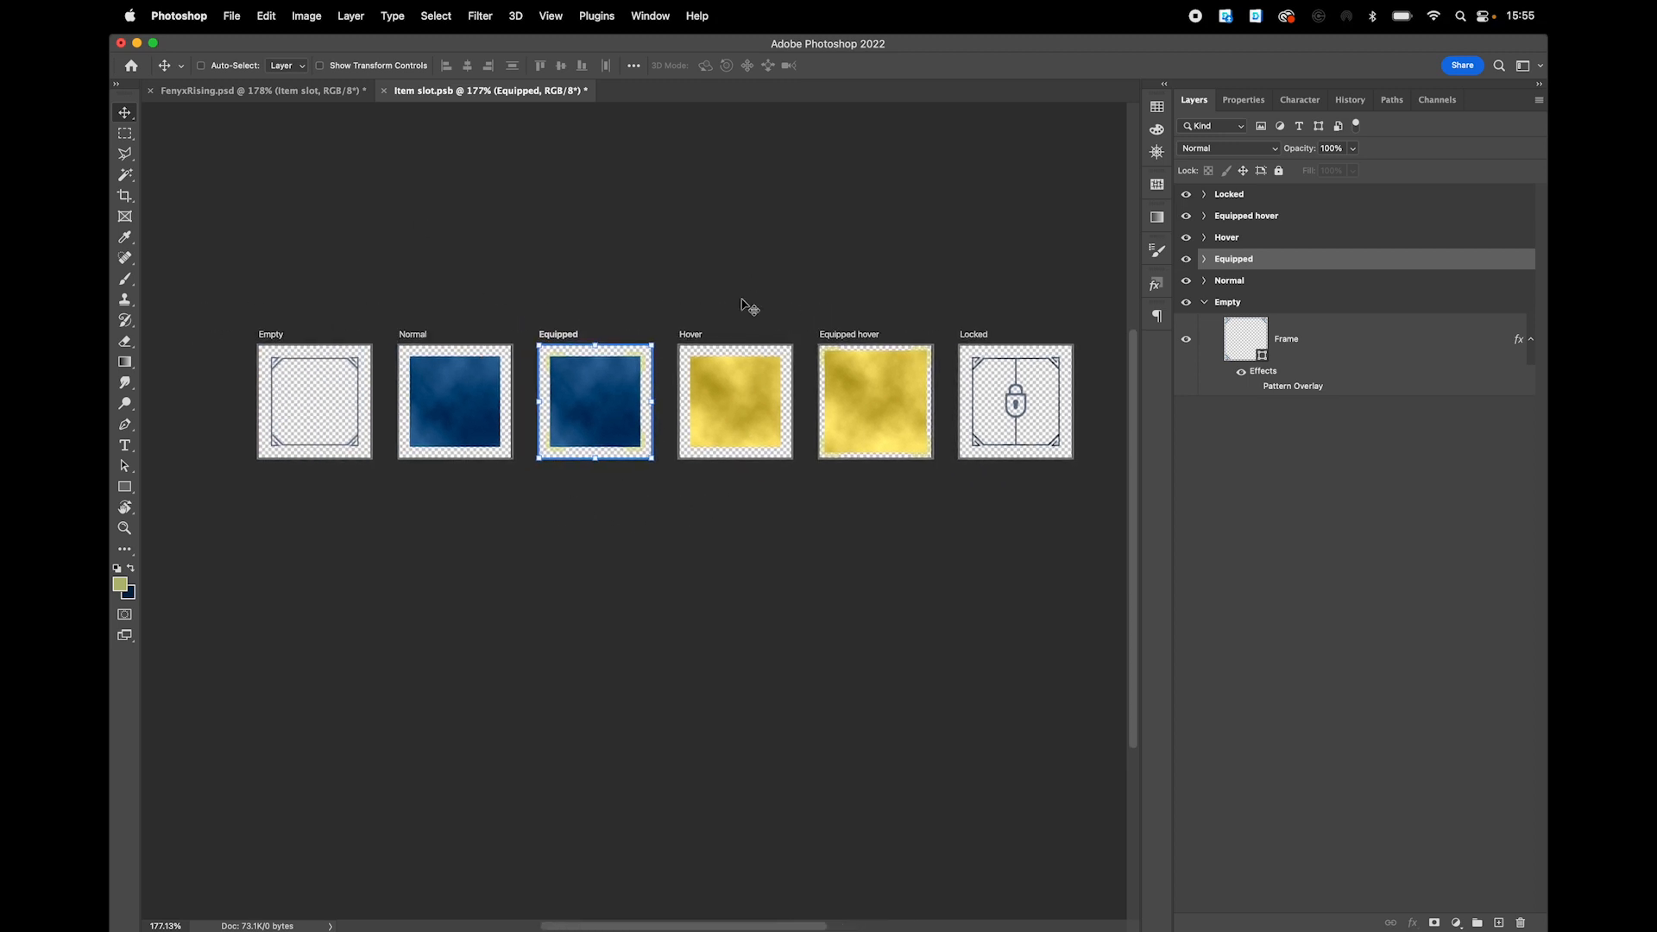
# - Hide every artboard except Empty and look briefly at the FenyxRising.psd mockup
pyautogui.click(1205, 304)
pyautogui.moveTo(1186, 281); pyautogui.dragTo(1186, 195)
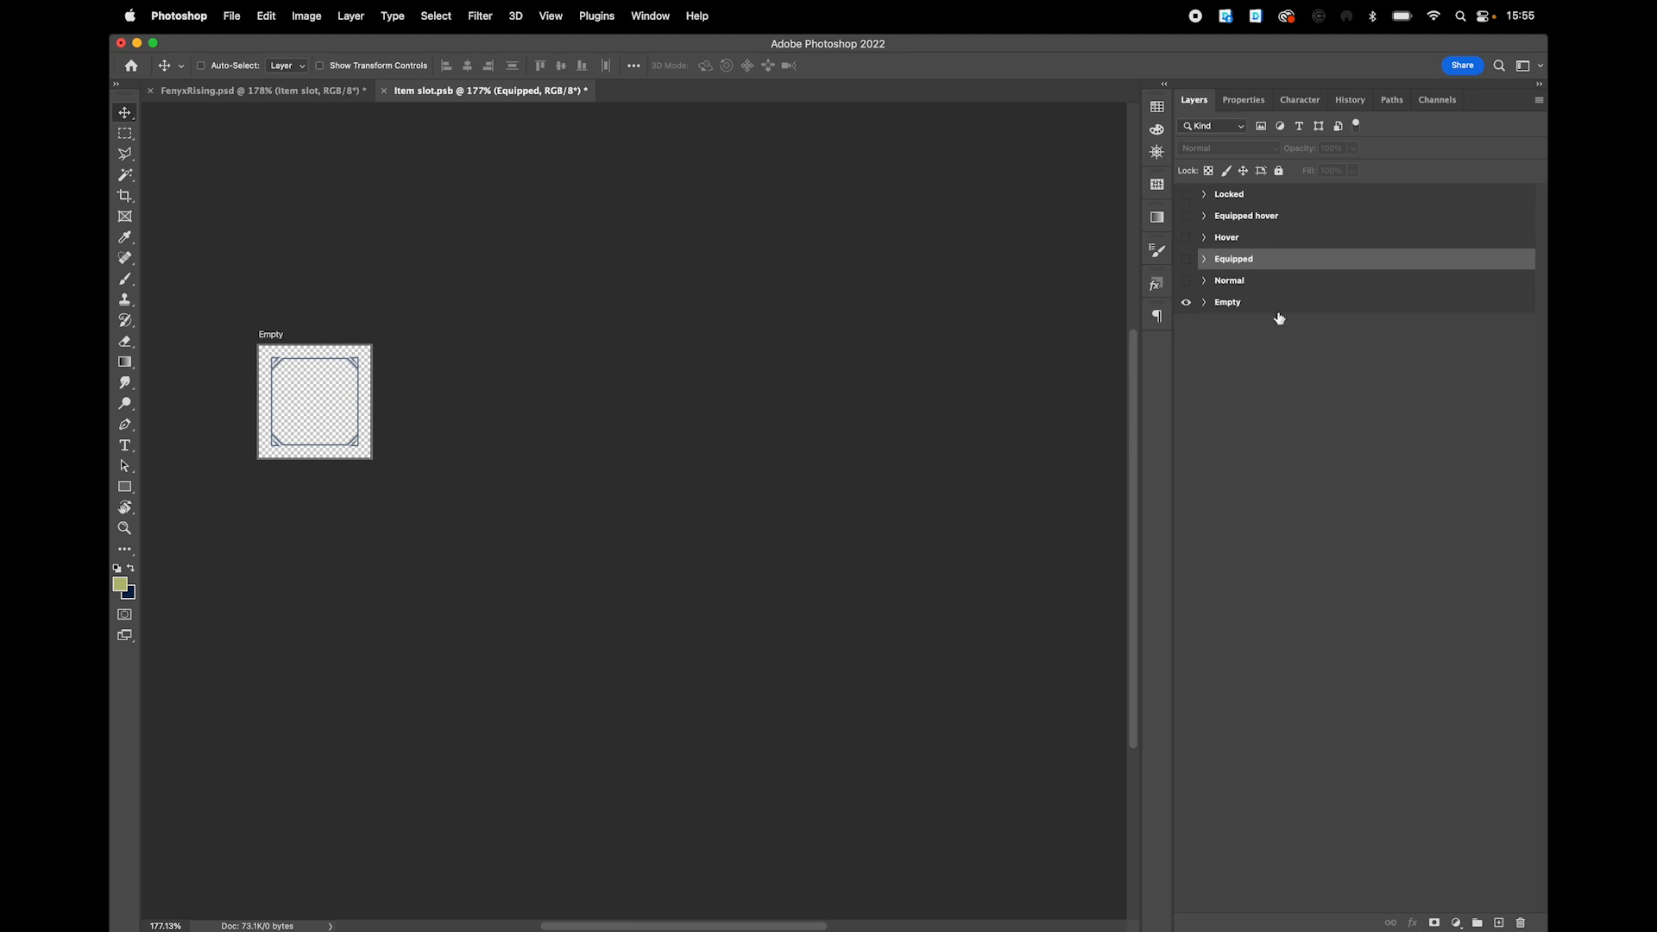
pyautogui.click(181, 91)
pyautogui.click(492, 90)
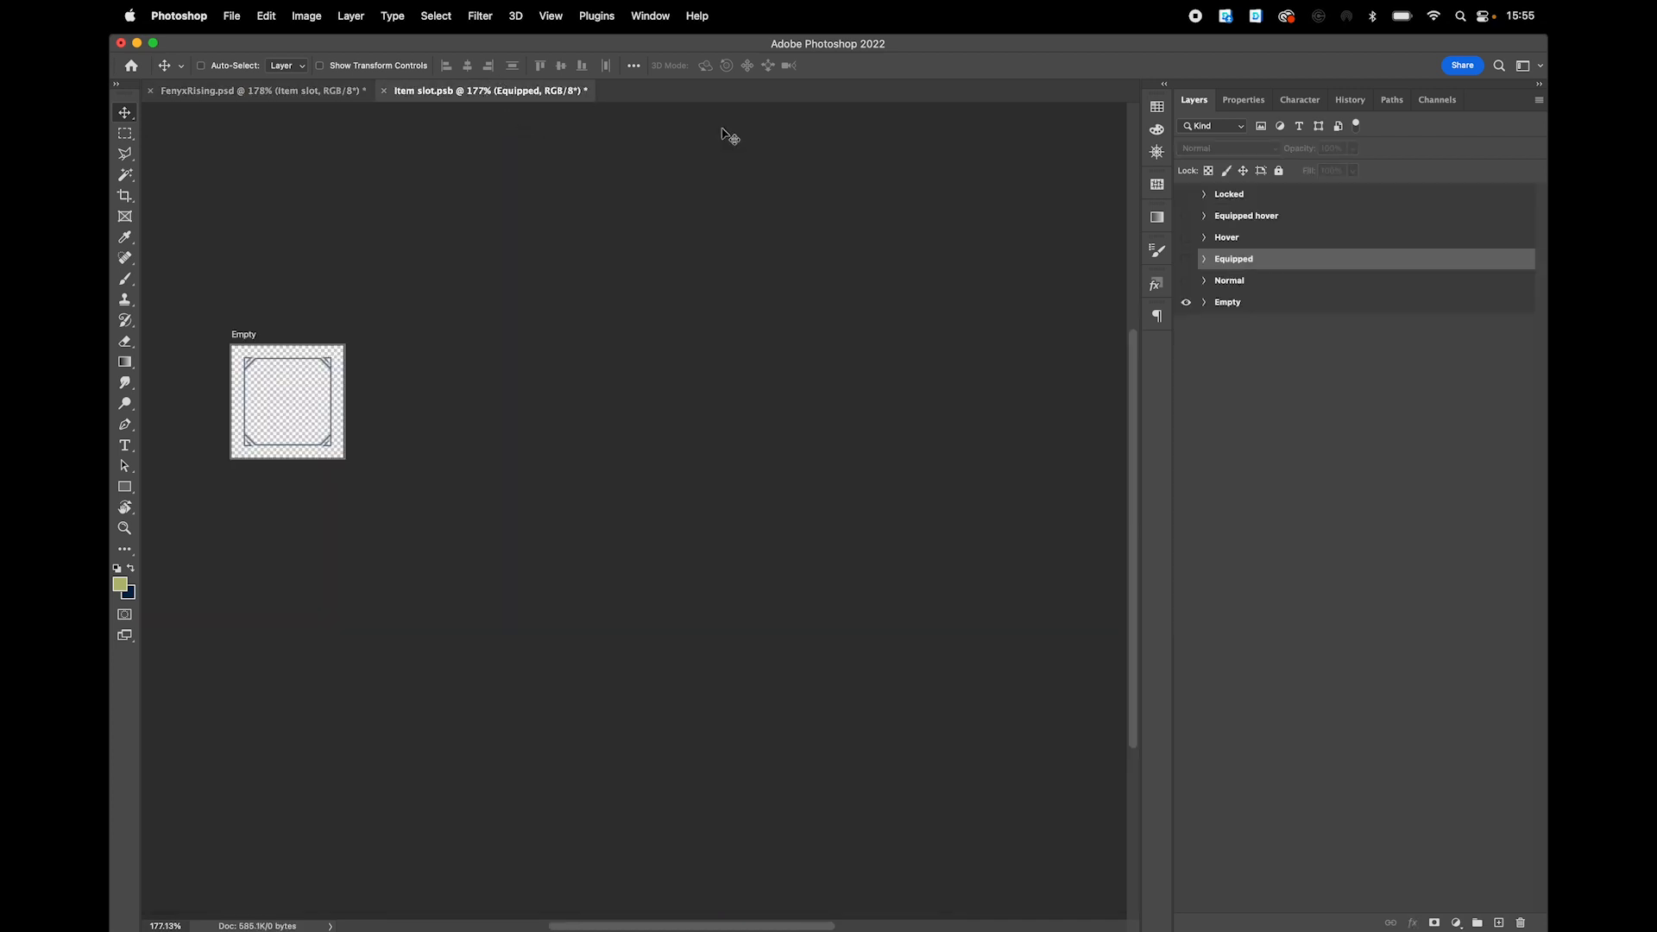
# - Make all six artboards visible, save the smart object and view its effect in FenyxRising.psd
pyautogui.moveTo(1185, 281); pyautogui.dragTo(1186, 194)
pyautogui.press('super+s')
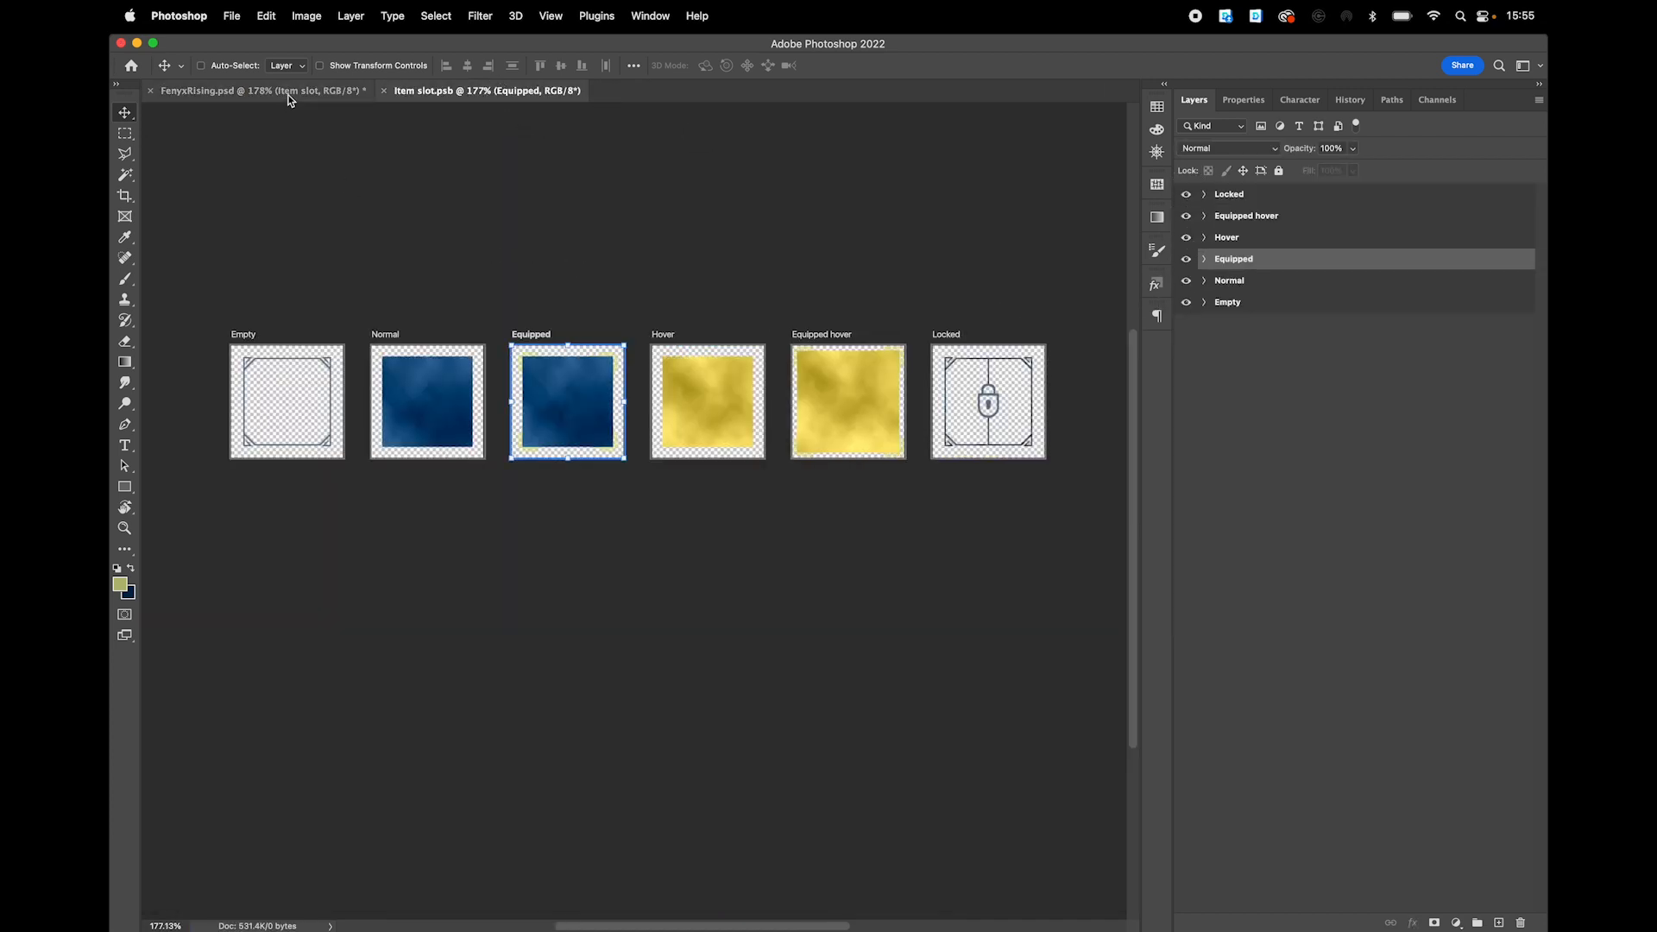
pyautogui.click(290, 94)
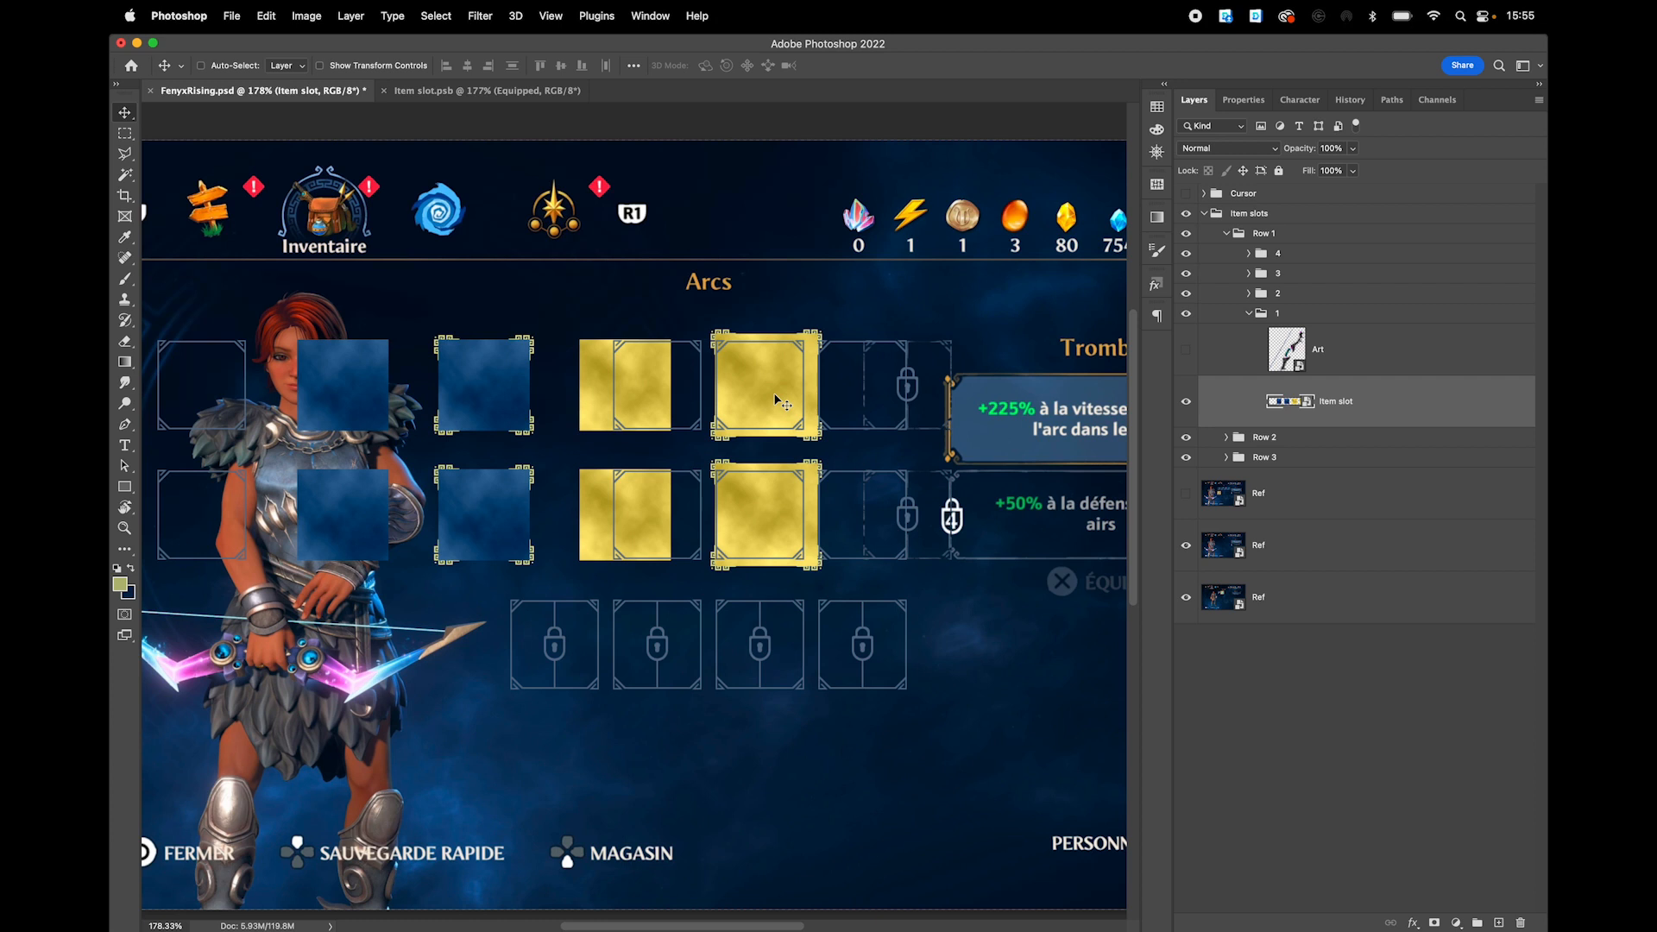
# - Leave only the Normal artboard visible in Item slot.psb, save it and return to FenyxRising.psd
pyautogui.click(502, 91)
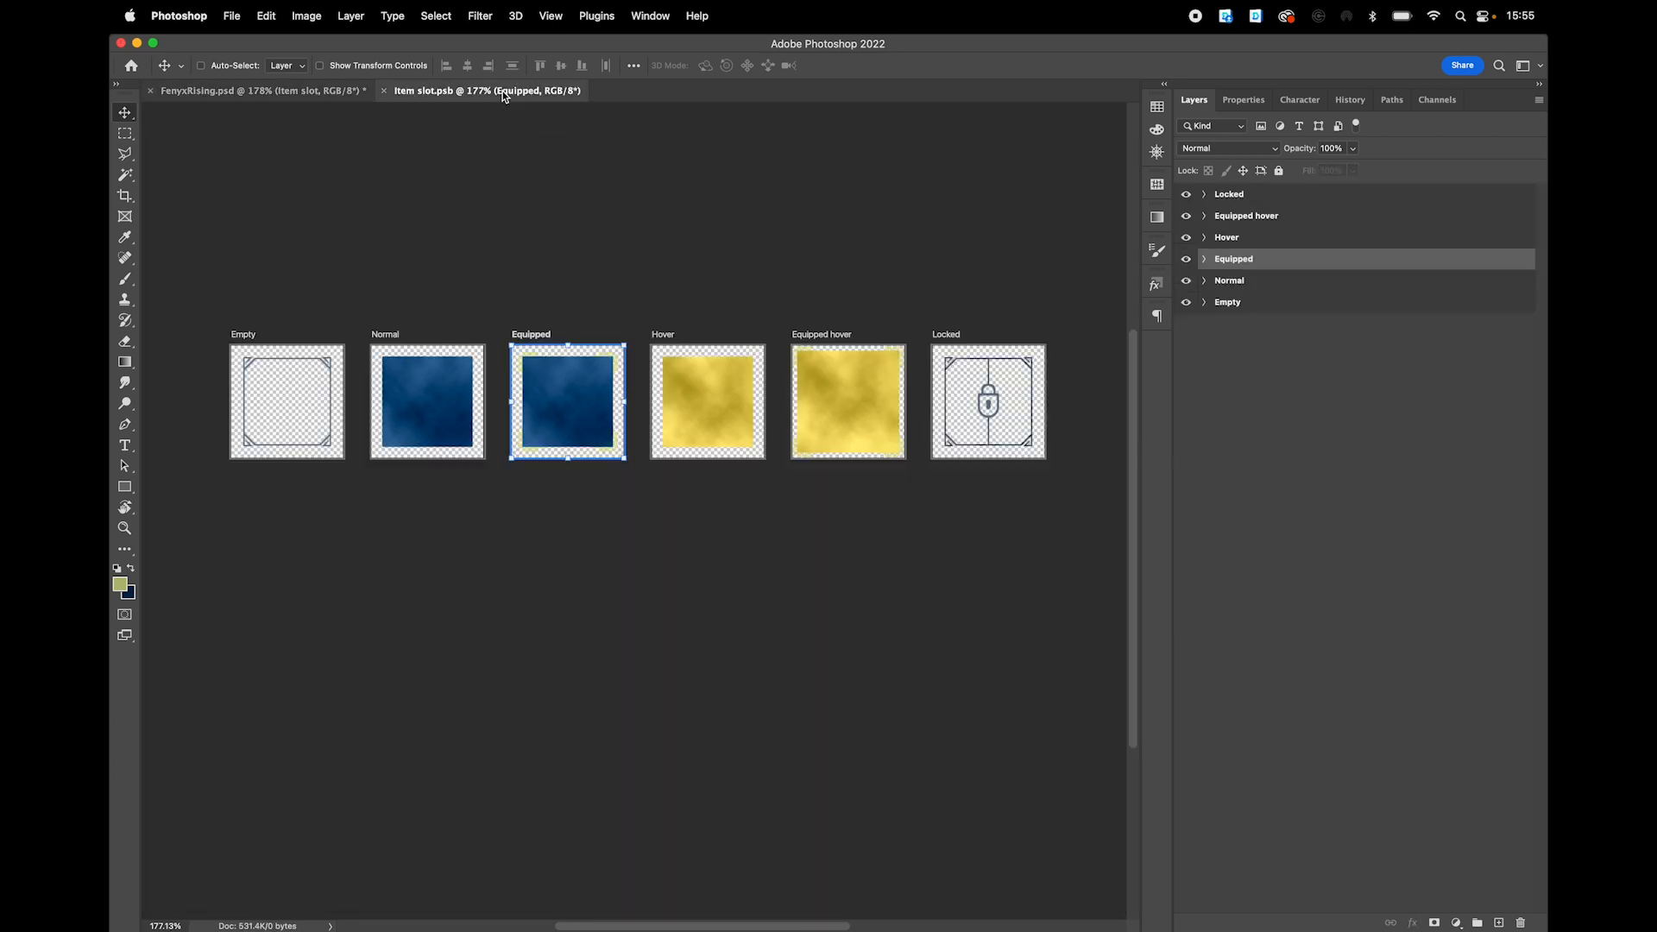
pyautogui.click(1187, 303)
pyautogui.click(1186, 259)
pyautogui.click(1185, 238)
pyautogui.click(1185, 215)
pyautogui.click(1186, 195)
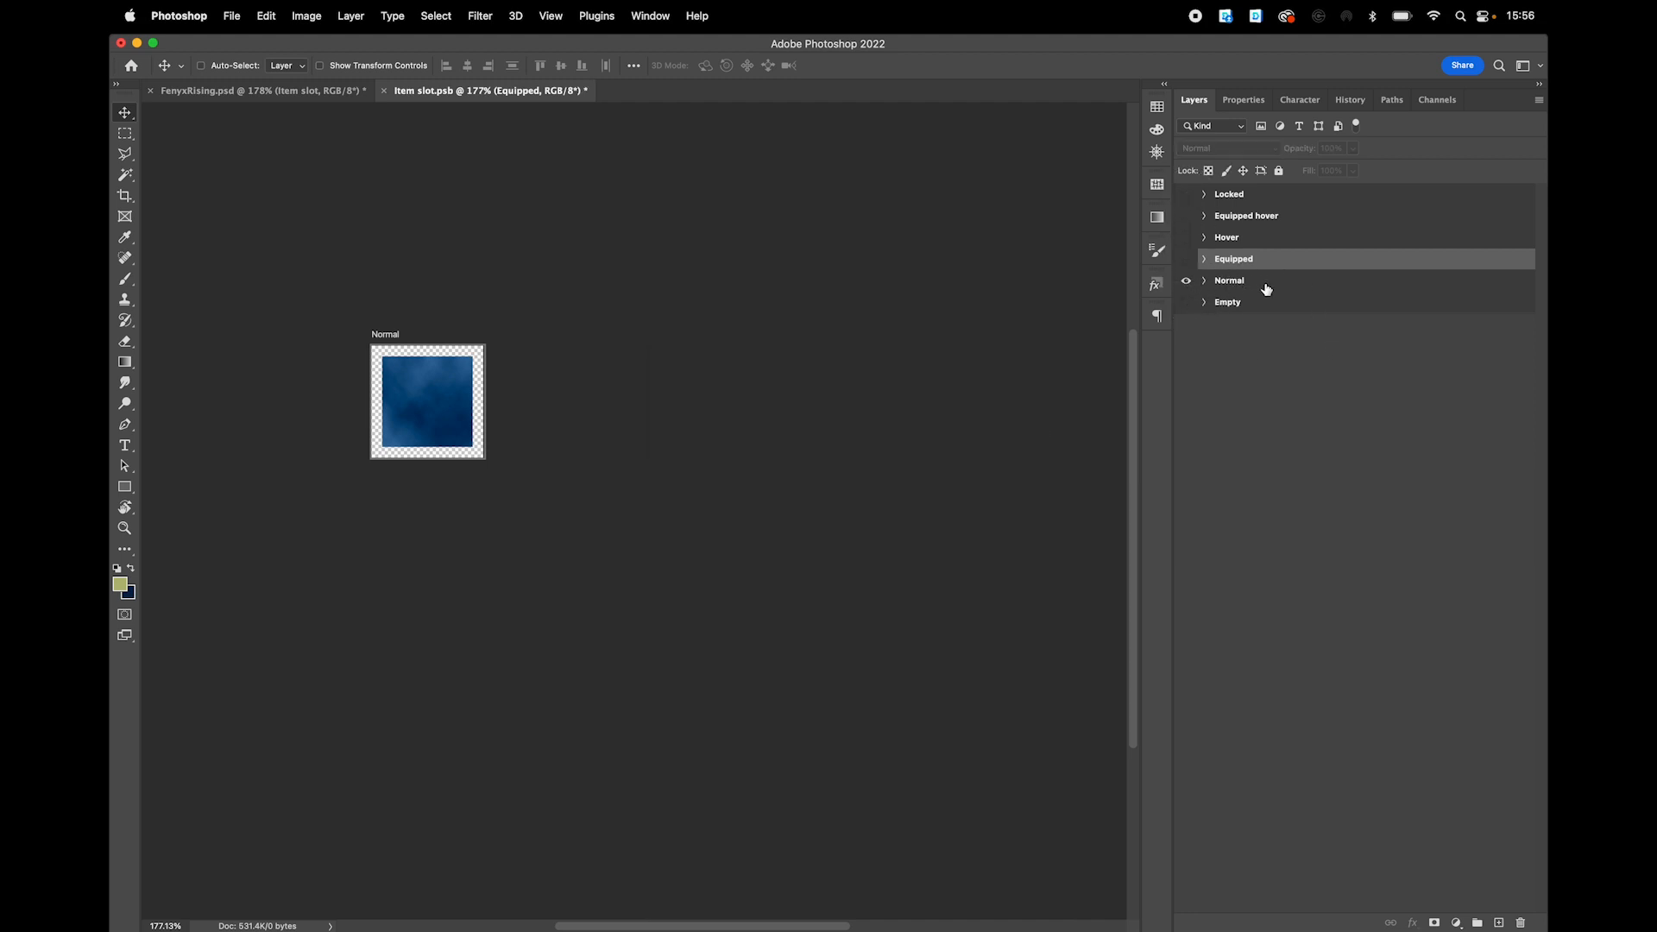
pyautogui.press('super+s')
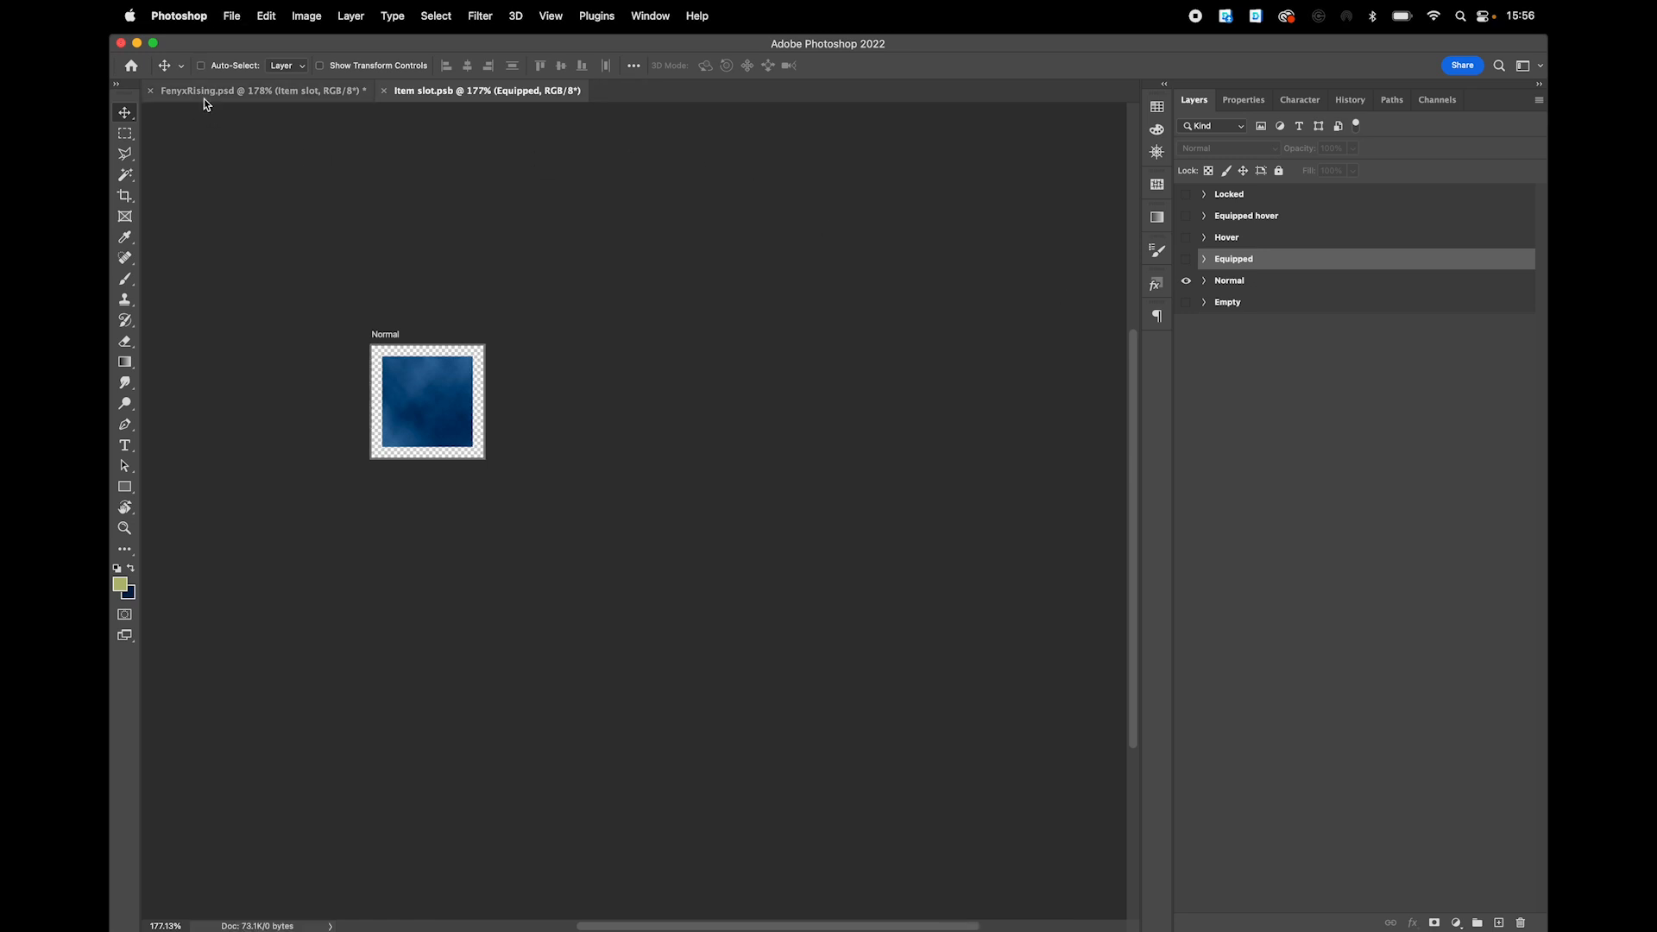
pyautogui.click(216, 91)
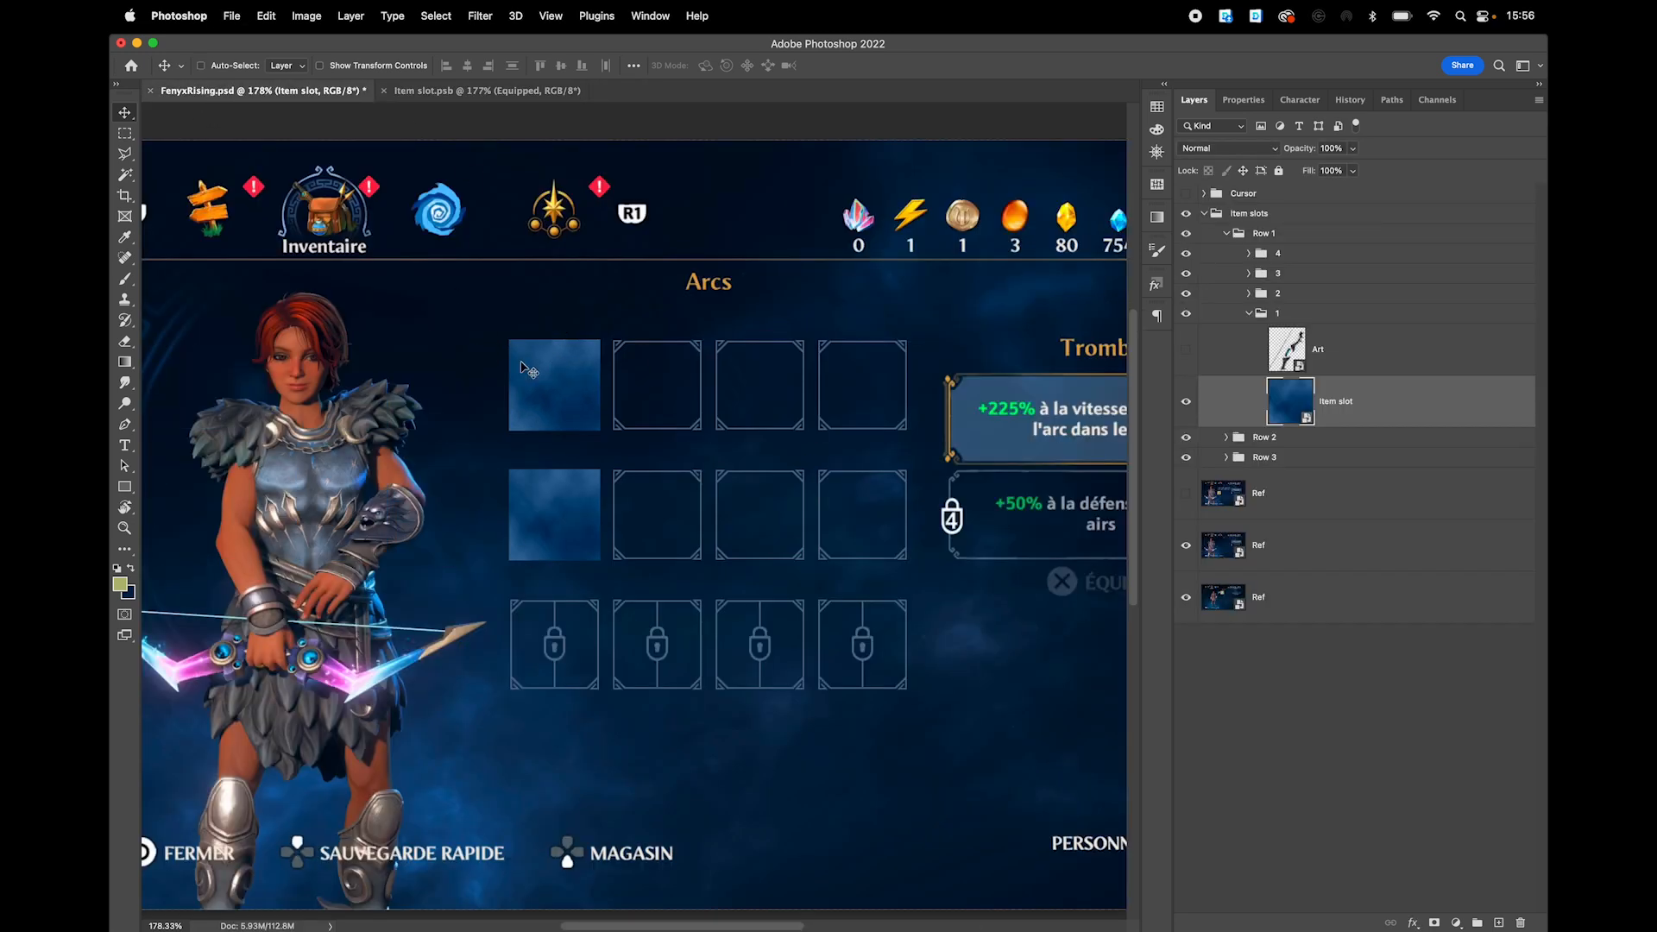
# - Hide the Row 2 and Row 3 groups and show the bow Art layer in slot 1 of Row 1
pyautogui.click(1187, 437)
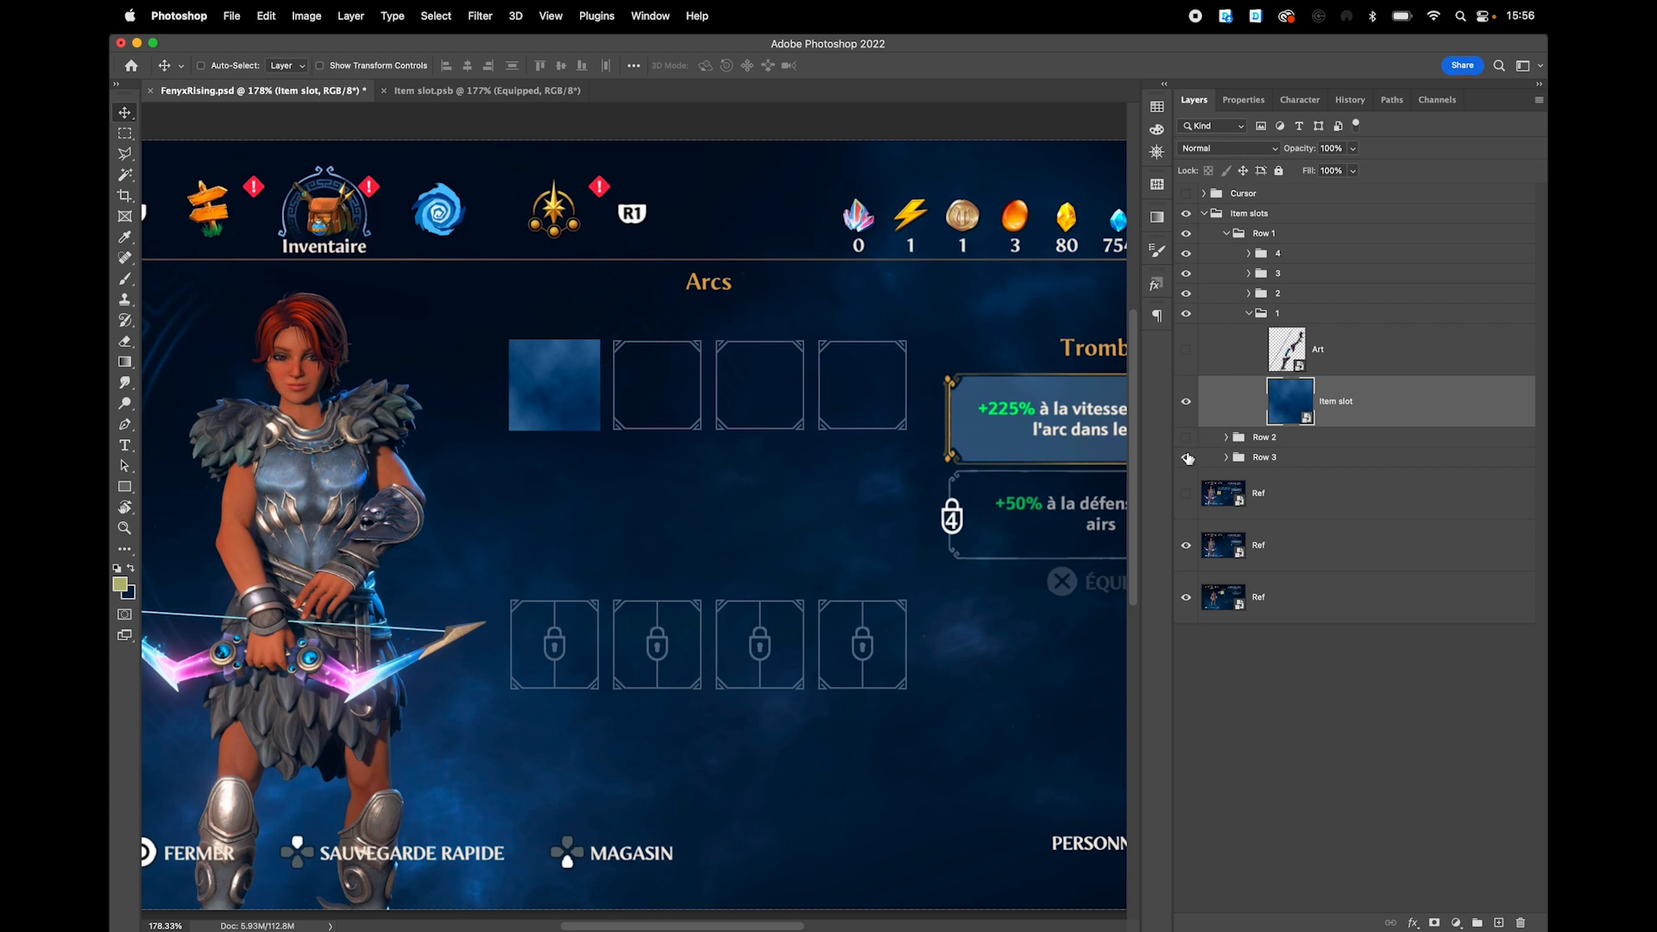
pyautogui.click(1188, 457)
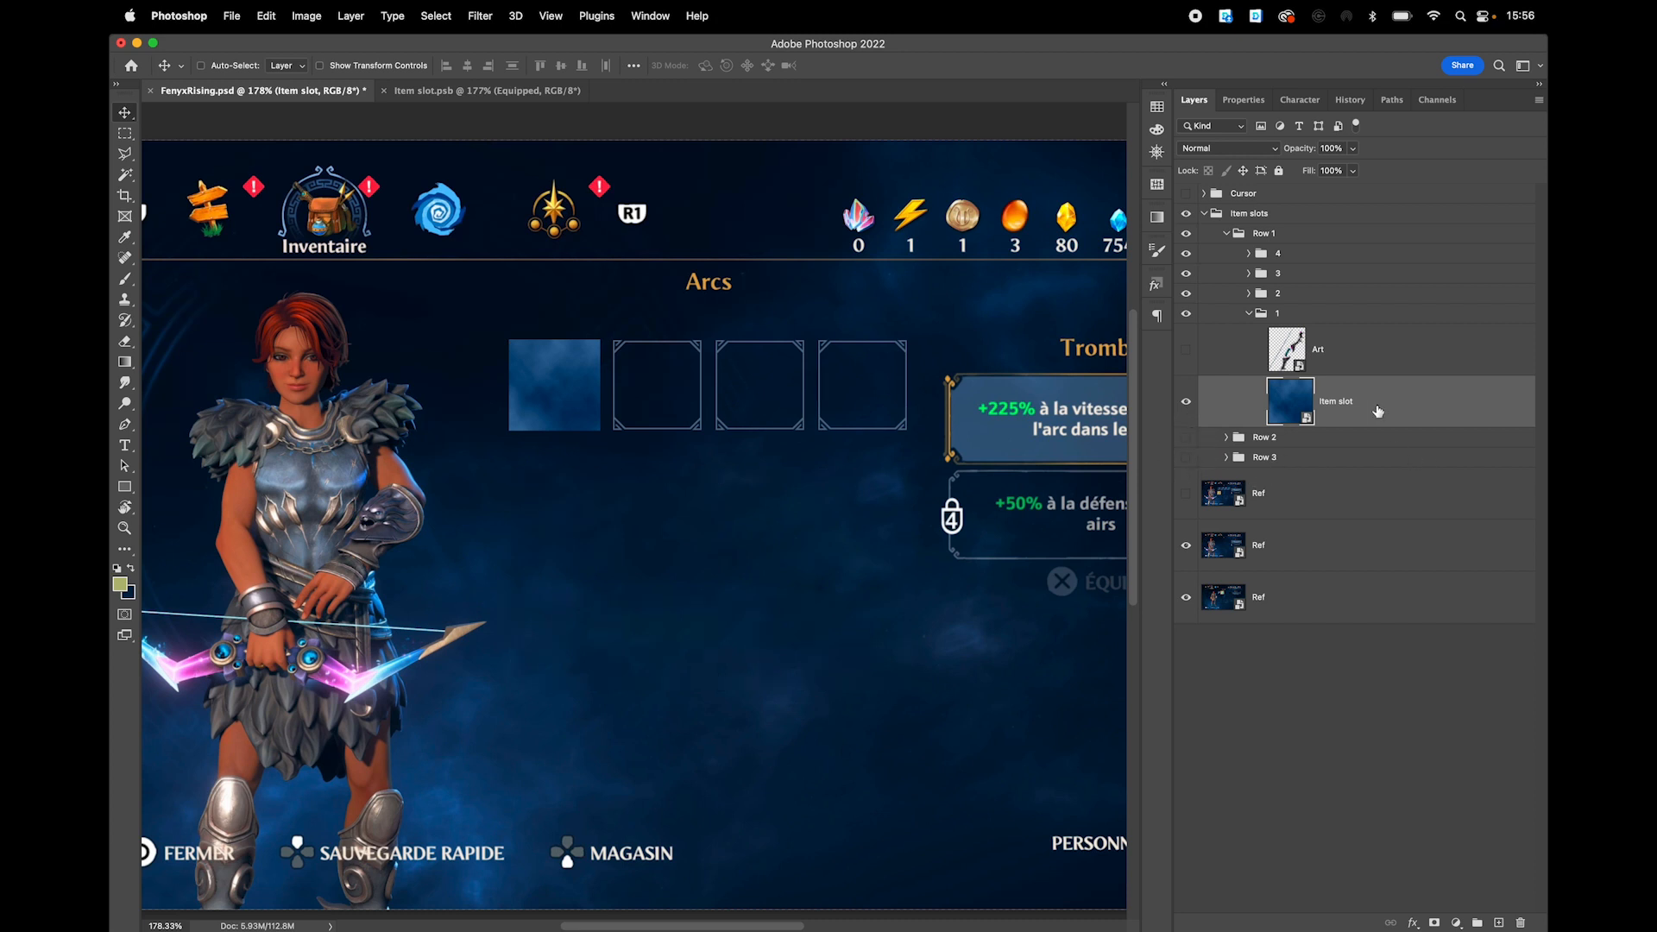
pyautogui.click(1186, 350)
# - Switch slot 2's Item slot smart object in Row 1 from Empty to the Normal artboard, save it and return to FenyxRising.psd
pyautogui.click(1250, 294)
pyautogui.doubleClick(1290, 374)
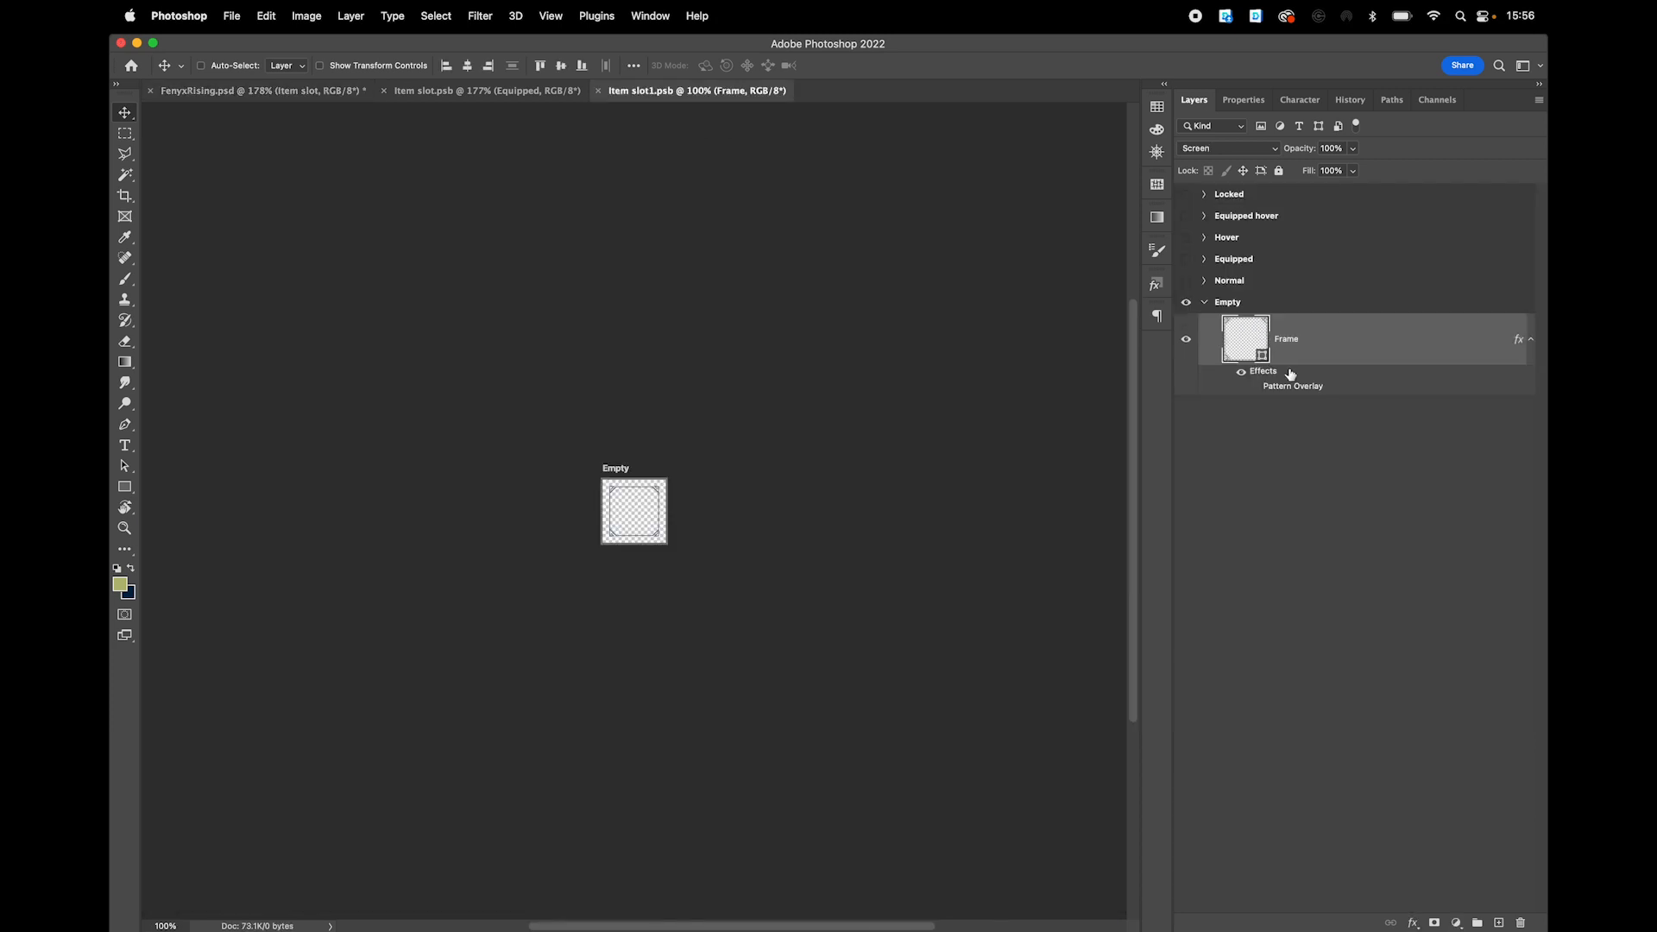
pyautogui.click(1206, 304)
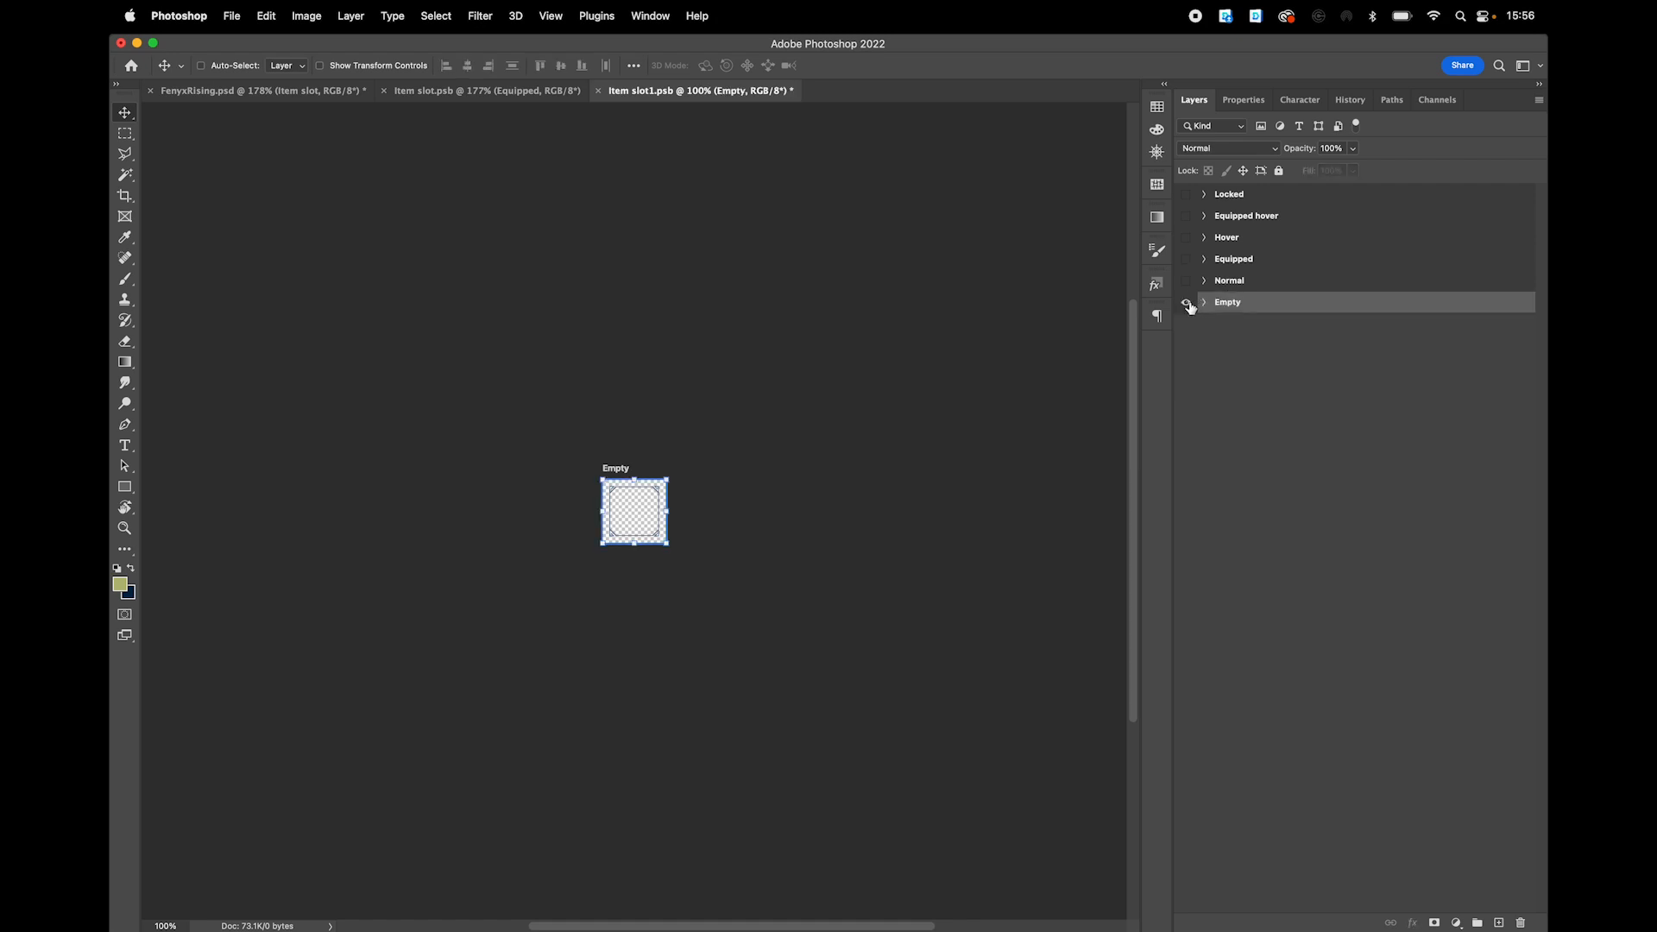
pyautogui.click(1185, 302)
pyautogui.click(1186, 282)
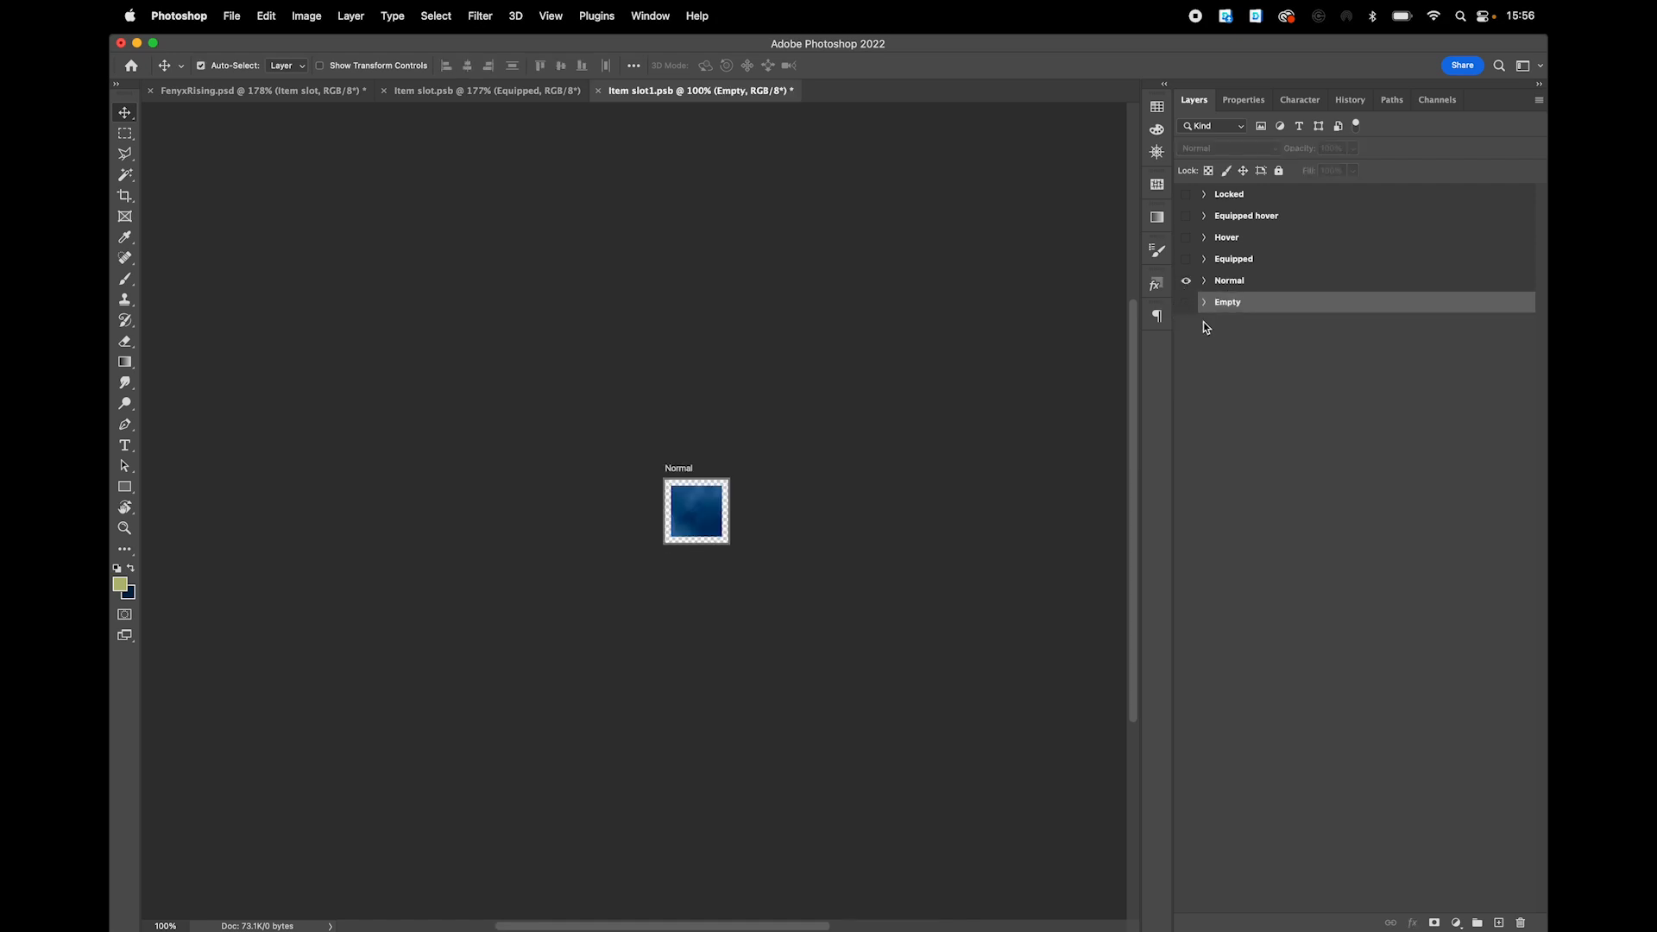
pyautogui.press('cmd+s')
pyautogui.click(259, 91)
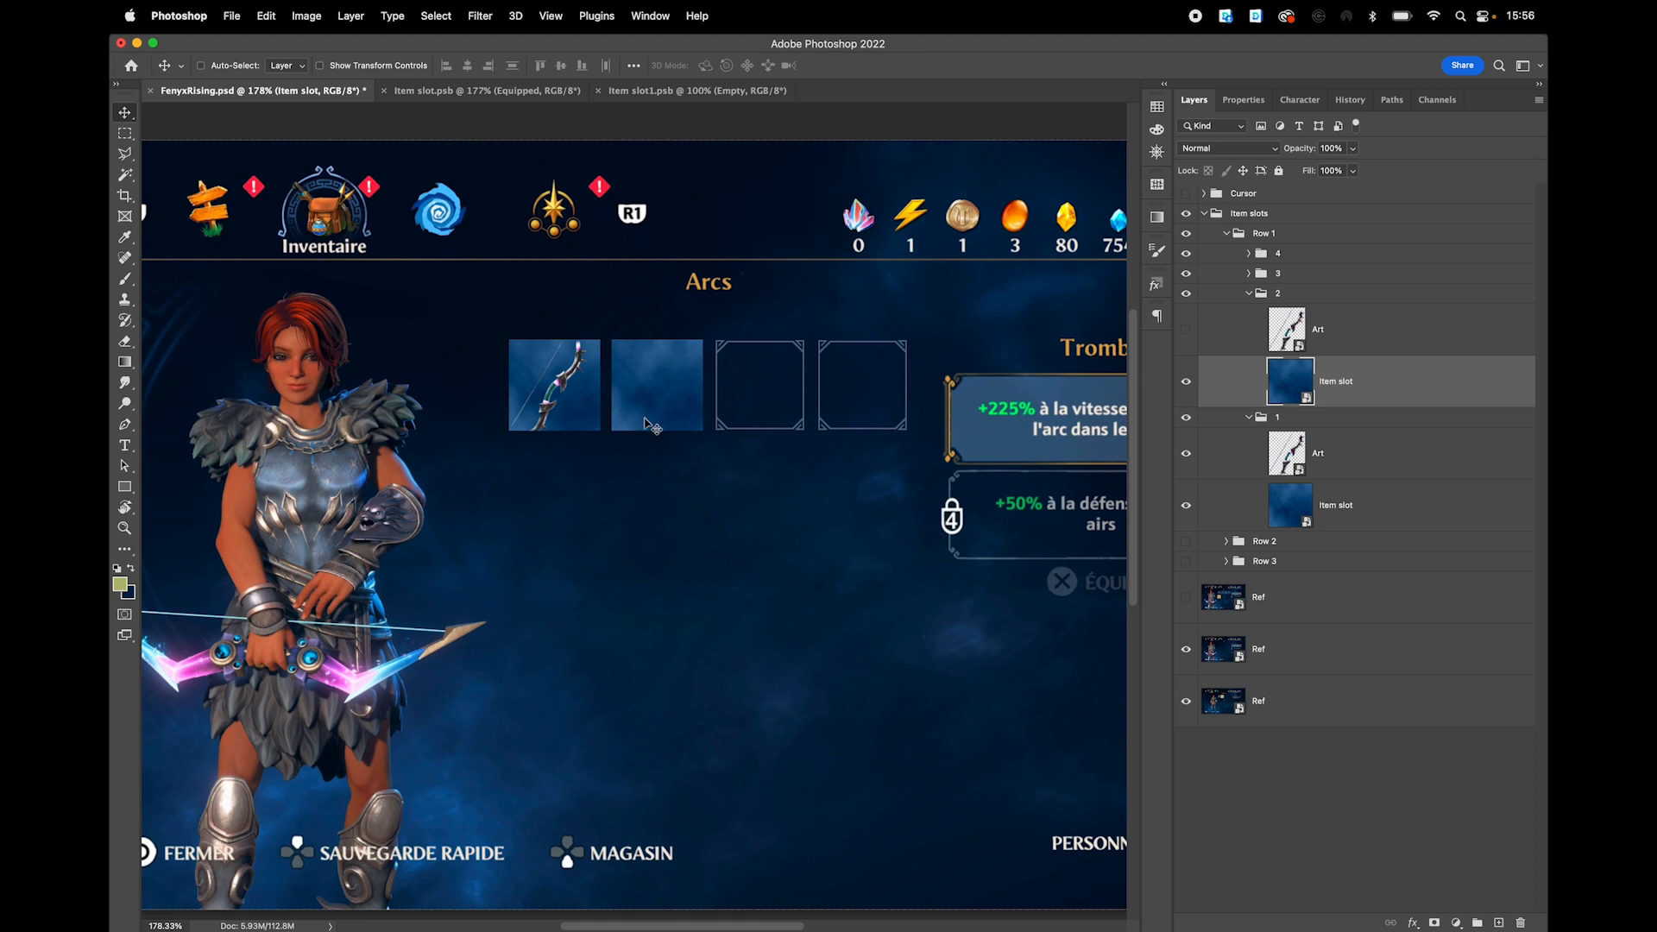
# - Show the bow Art layer in slot 2 of Row 1 and expand the slot 3 group
pyautogui.click(1186, 329)
pyautogui.click(1248, 274)
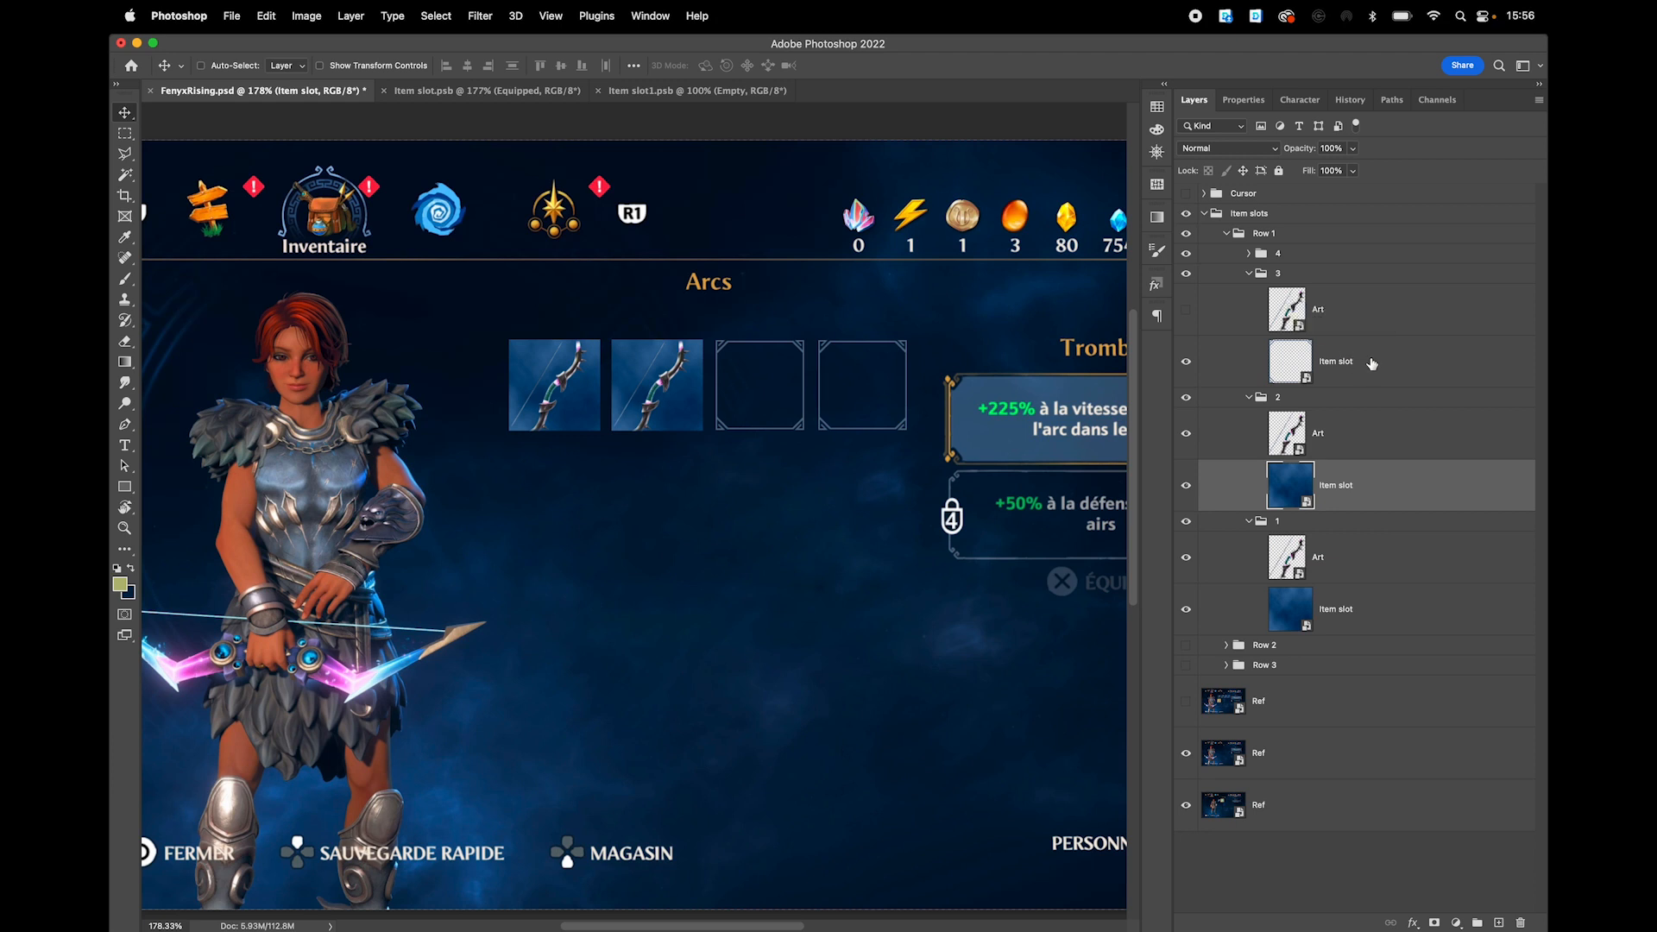
# - Switch slot 3's Item slot smart object in Row 1 from Empty to Equipped, save it, and show slot 3's Art layer in FenyxRising.psd
pyautogui.doubleClick(1296, 366)
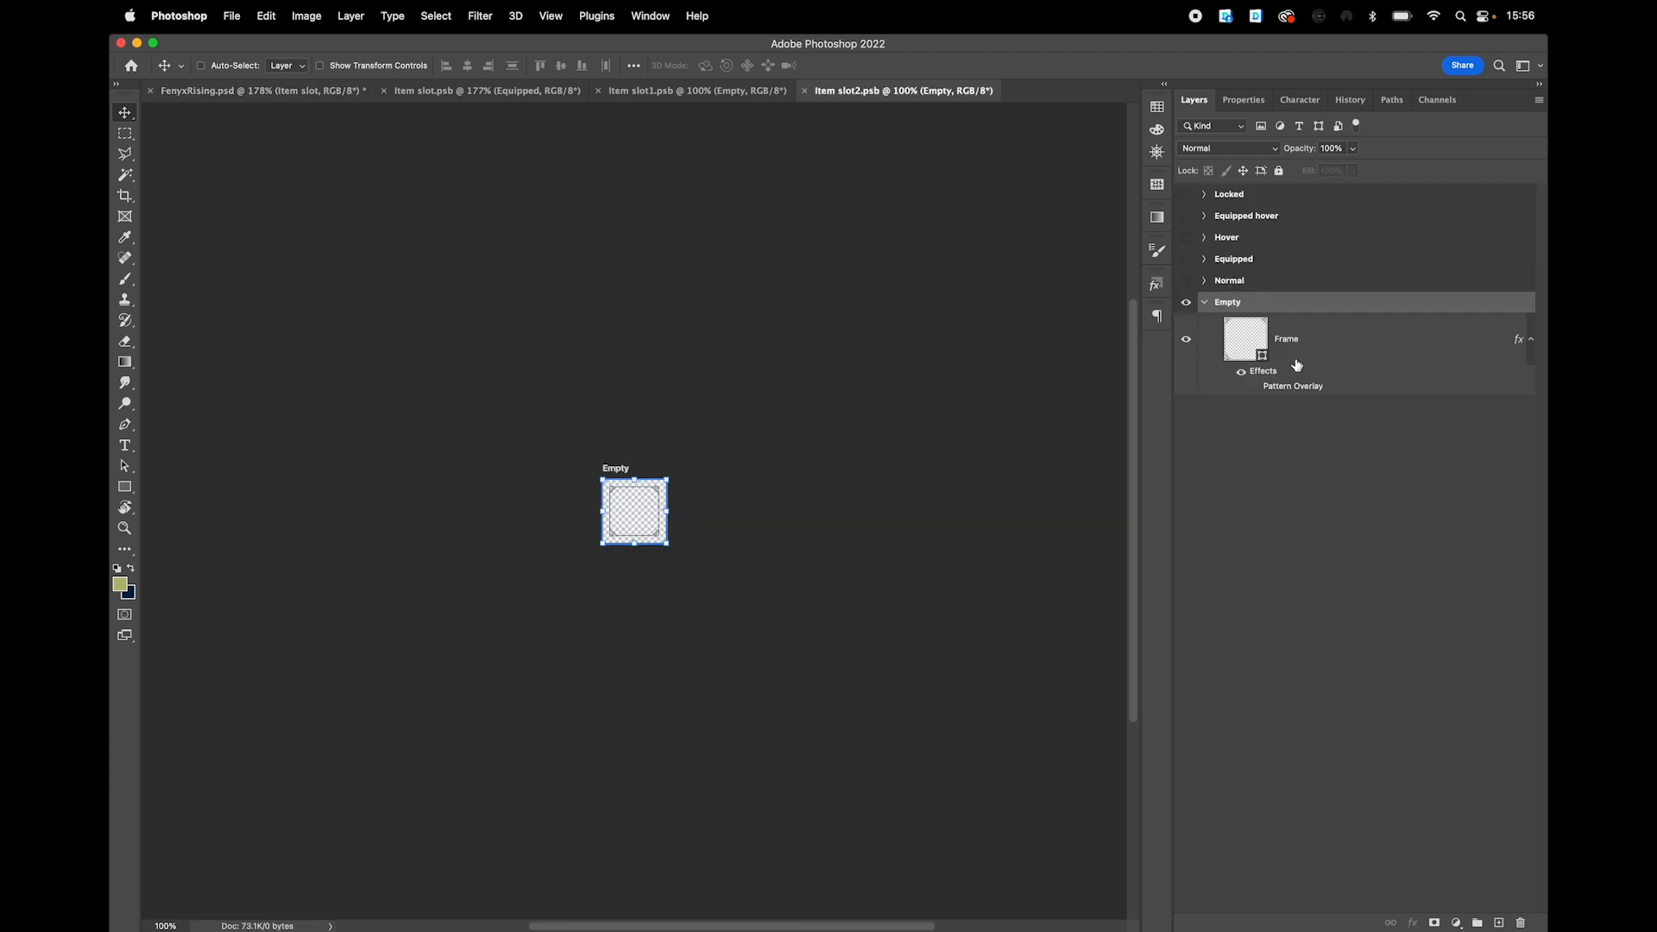
pyautogui.click(1190, 303)
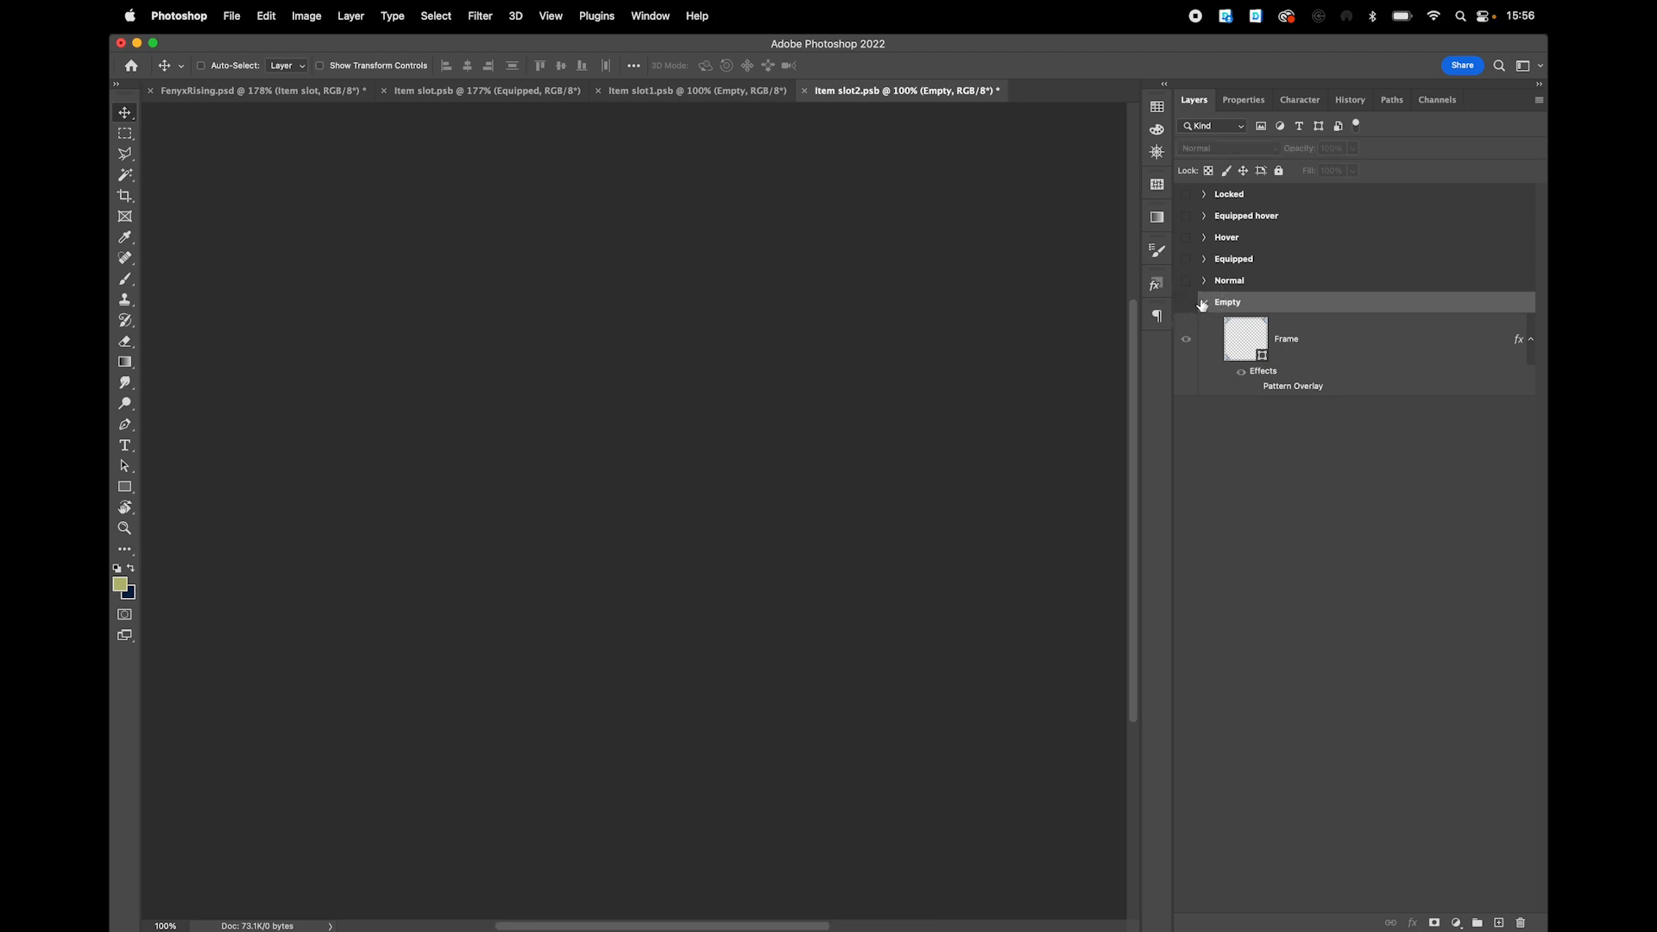
pyautogui.click(1187, 259)
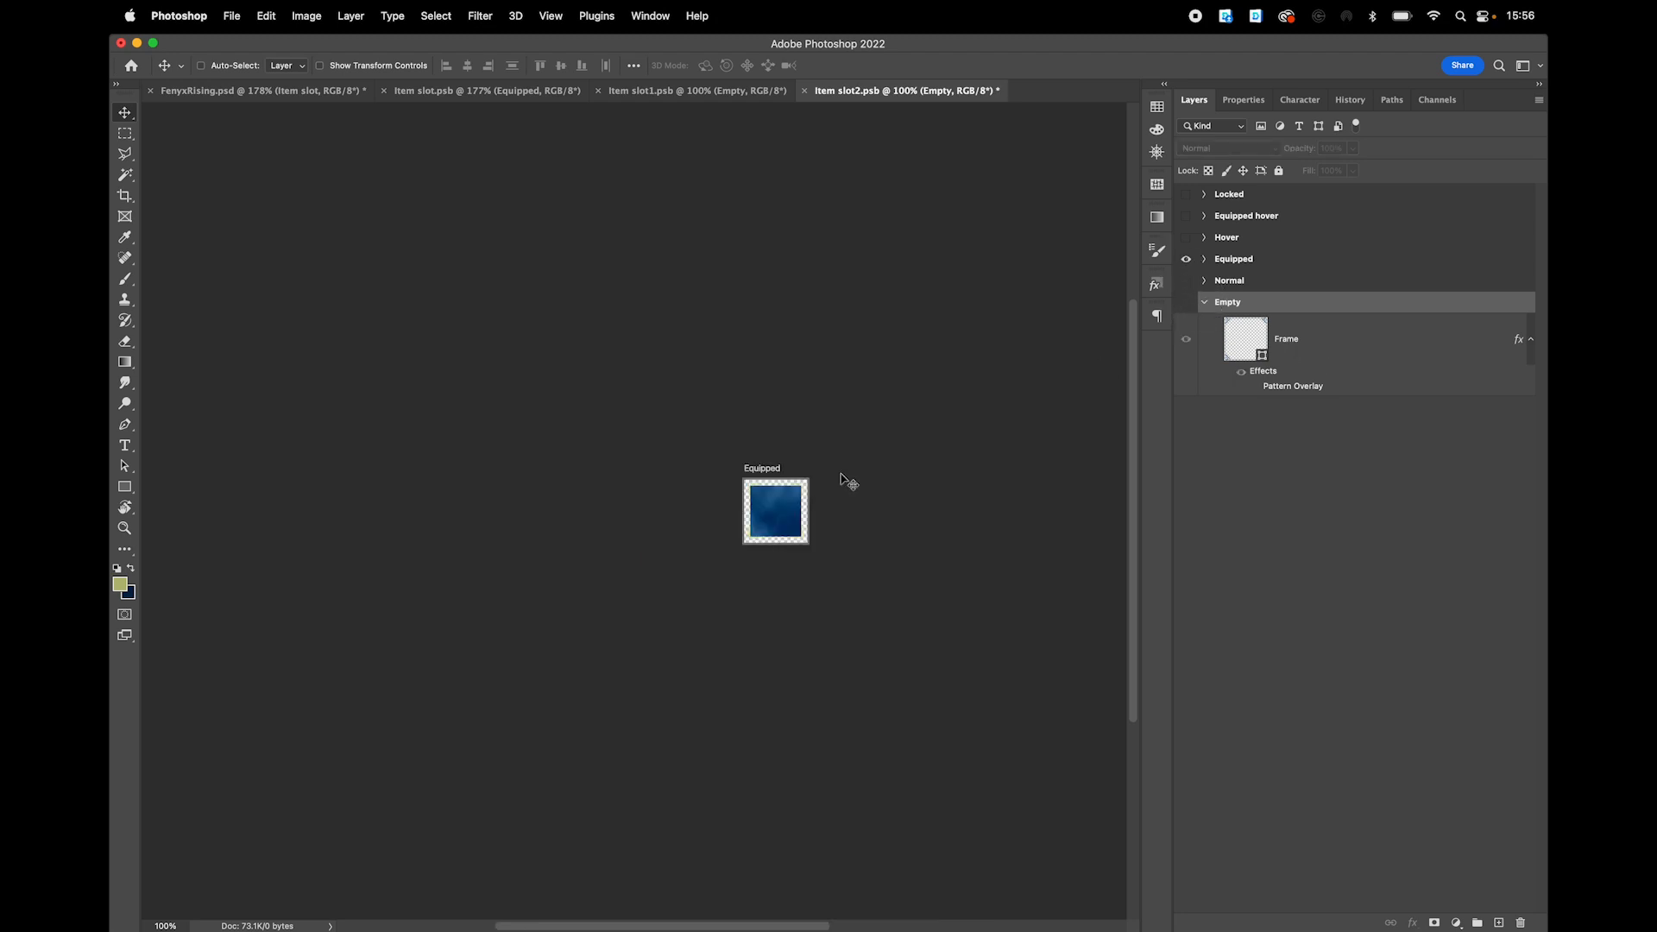
pyautogui.press('super+s')
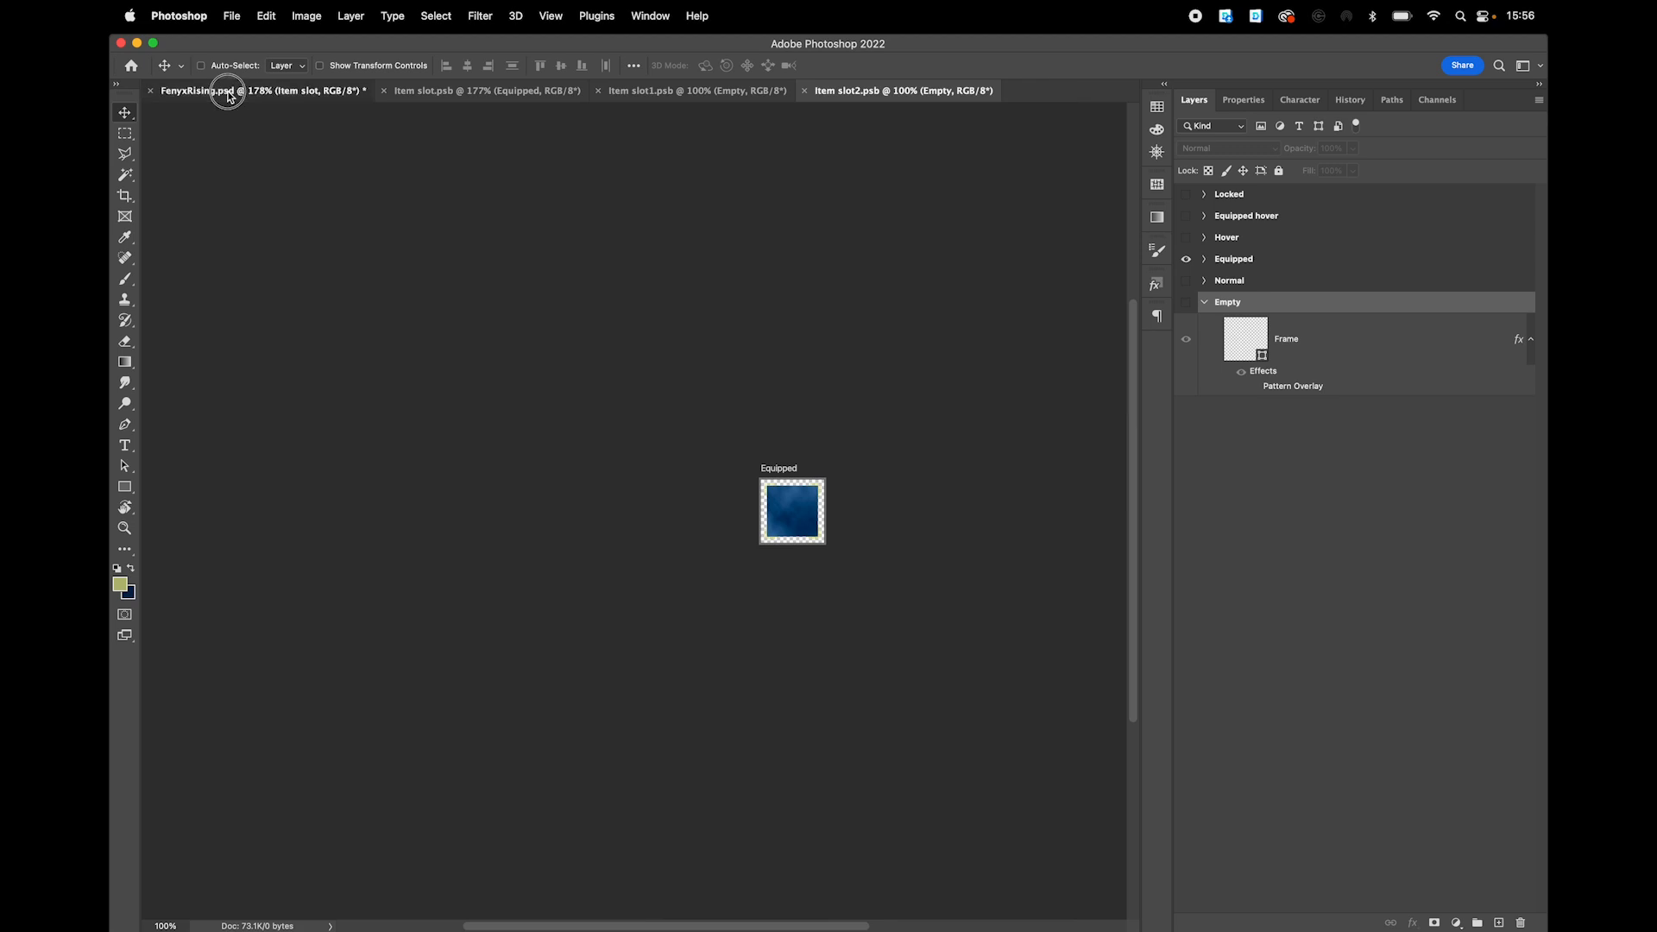
pyautogui.click(222, 90)
pyautogui.click(1187, 313)
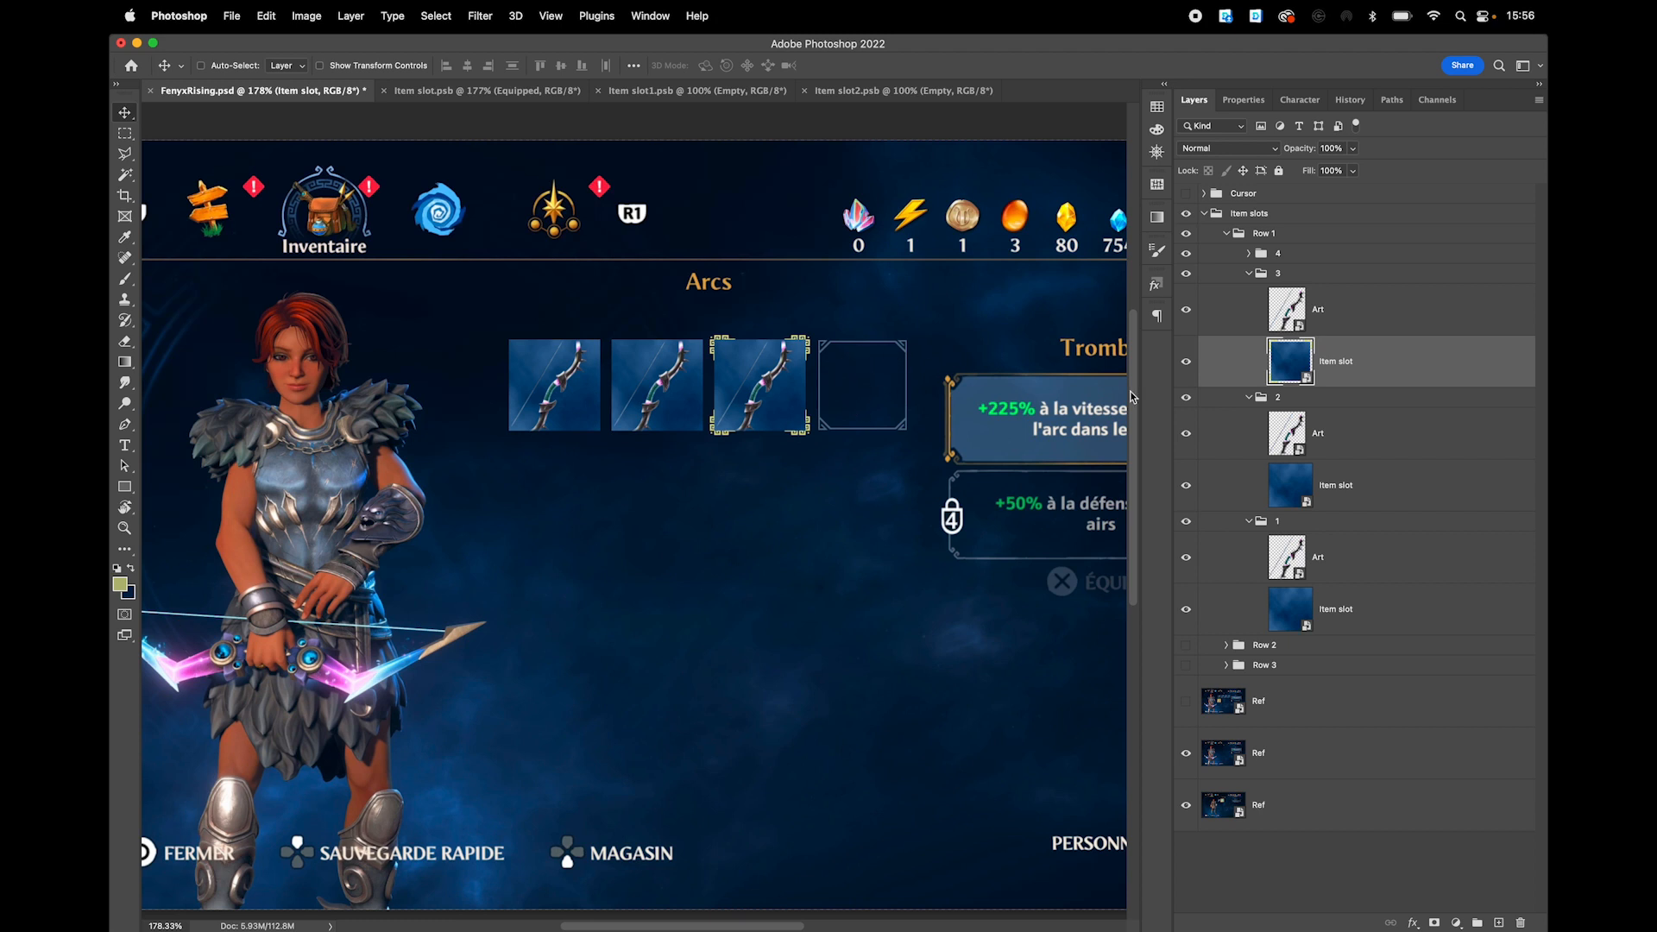
# - Switch slot 4's Item slot smart object in Row 1 from Empty to the Hover artboard, save it and return to FenyxRising.psd
pyautogui.click(1248, 253)
pyautogui.doubleClick(1290, 340)
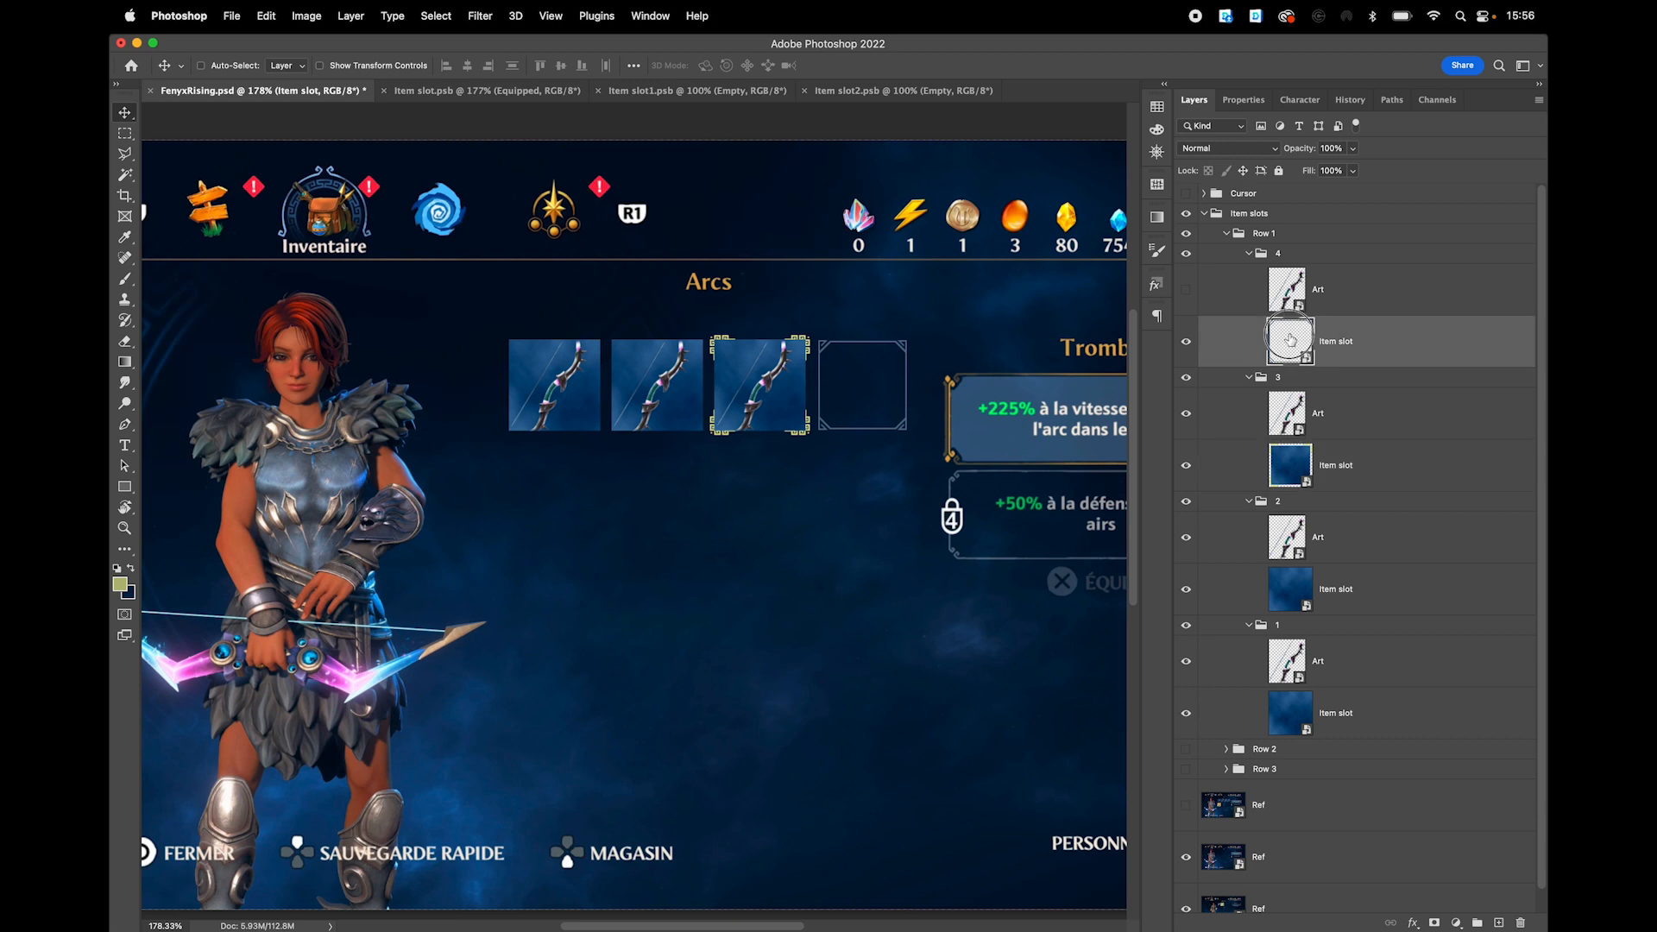
pyautogui.click(1185, 301)
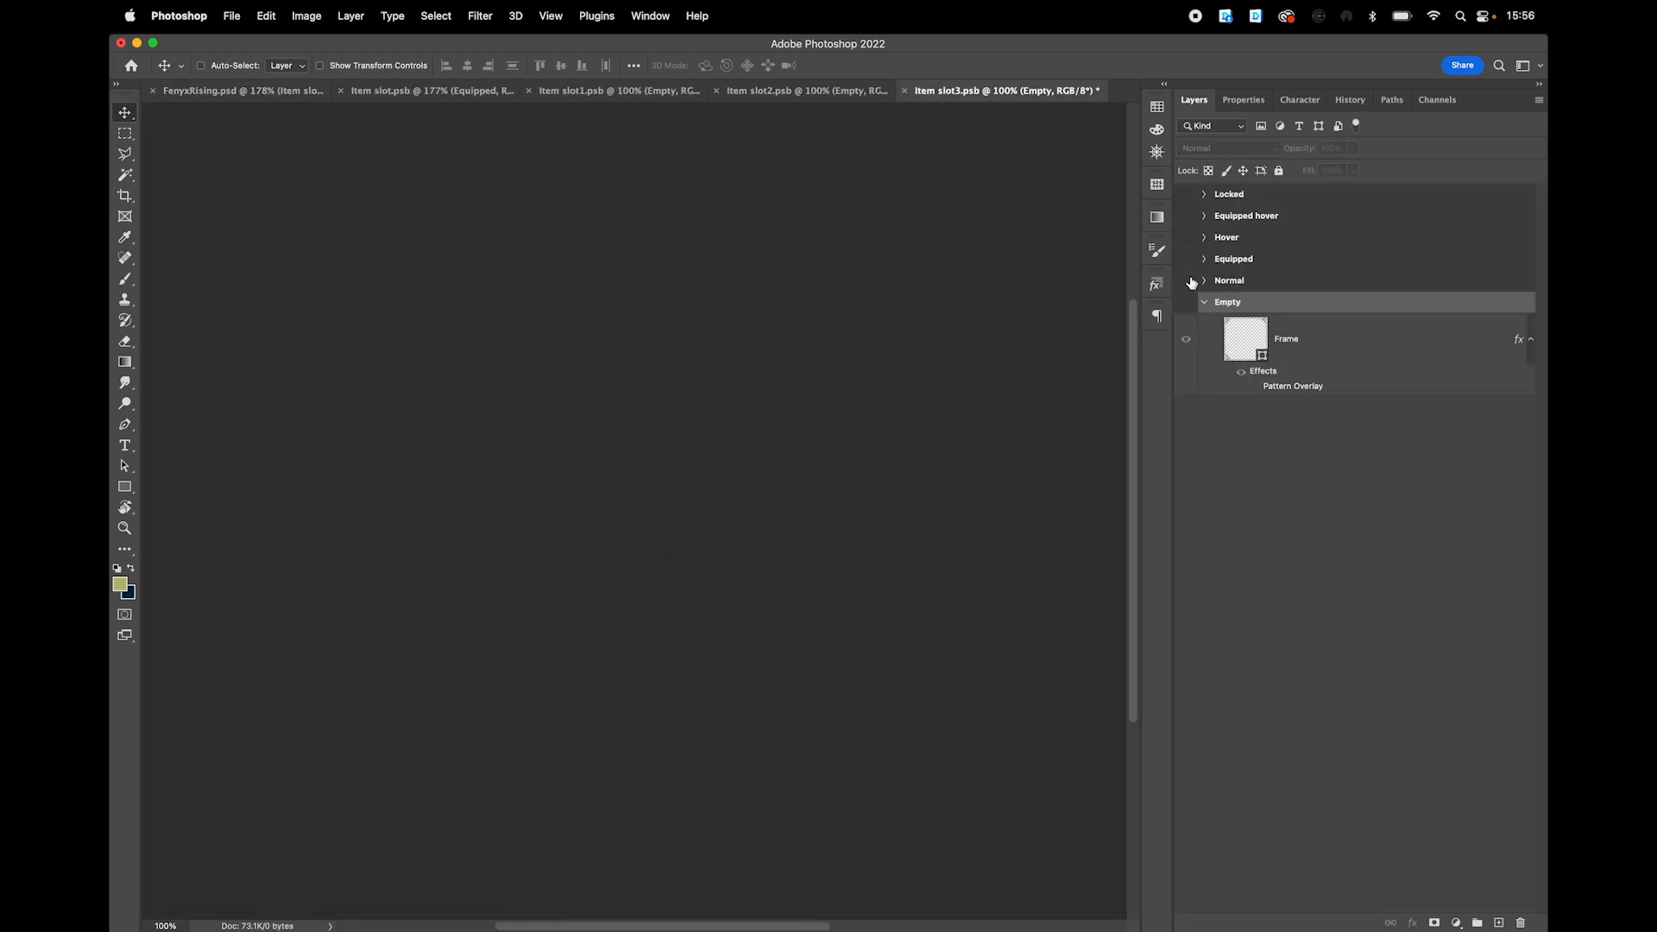
pyautogui.click(1186, 239)
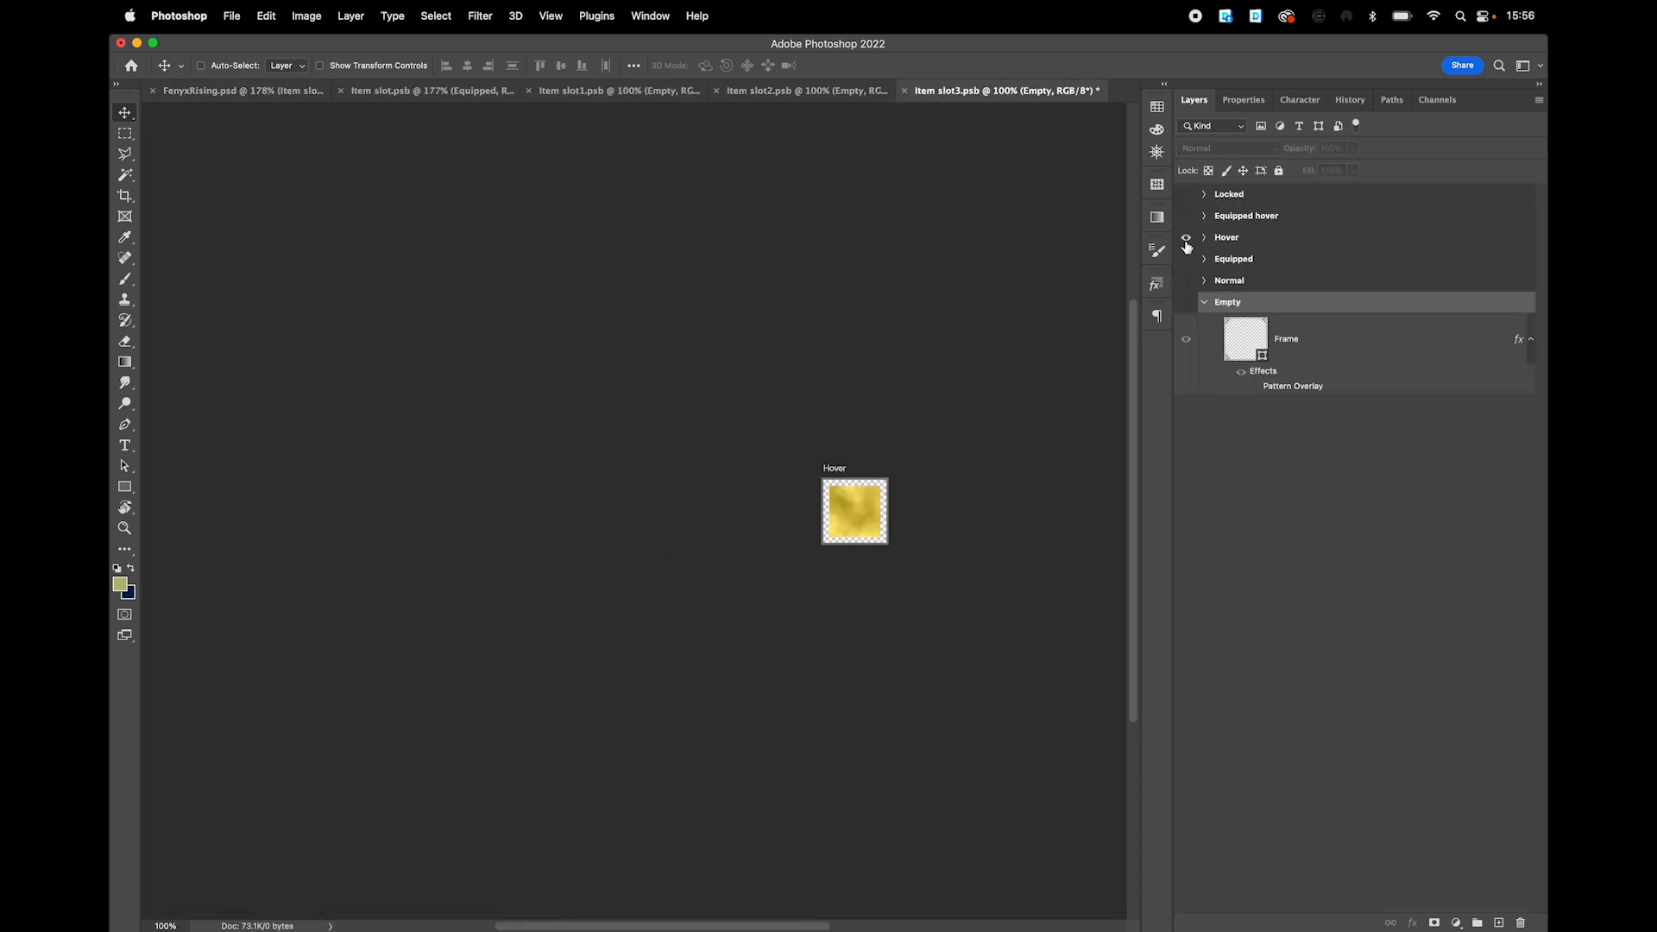
pyautogui.press('super+s')
pyautogui.click(204, 94)
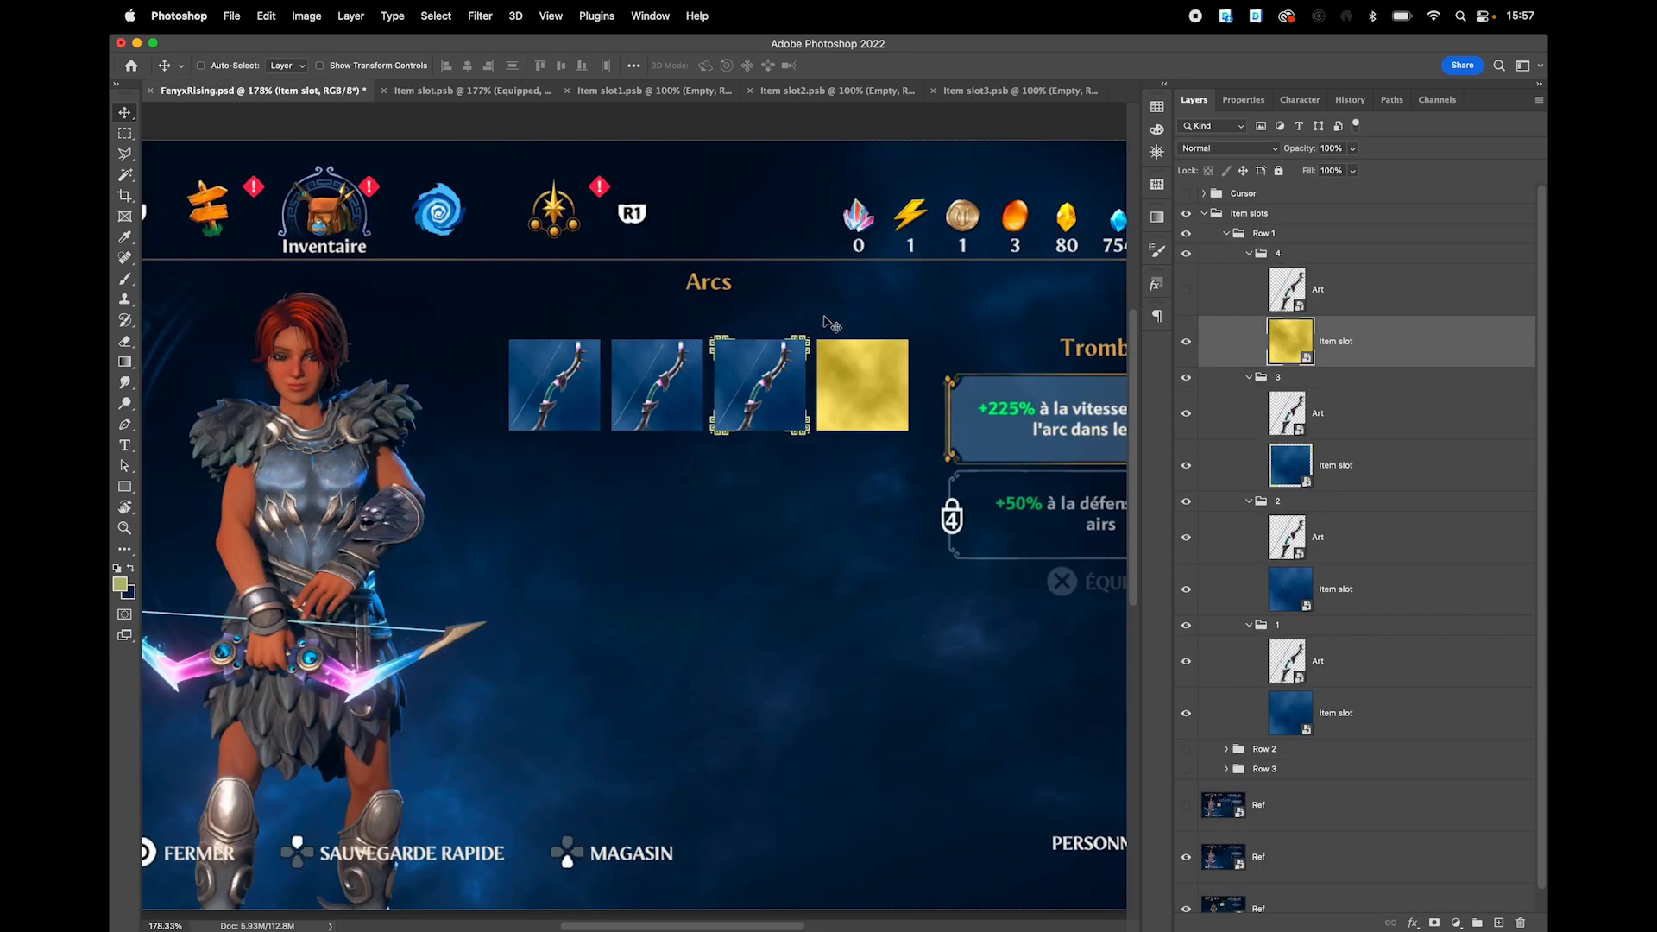
# - Show slot 4's bow Art layer and the Cursor group, and move the cursor ring onto slot 4
pyautogui.click(1186, 289)
pyautogui.click(1186, 194)
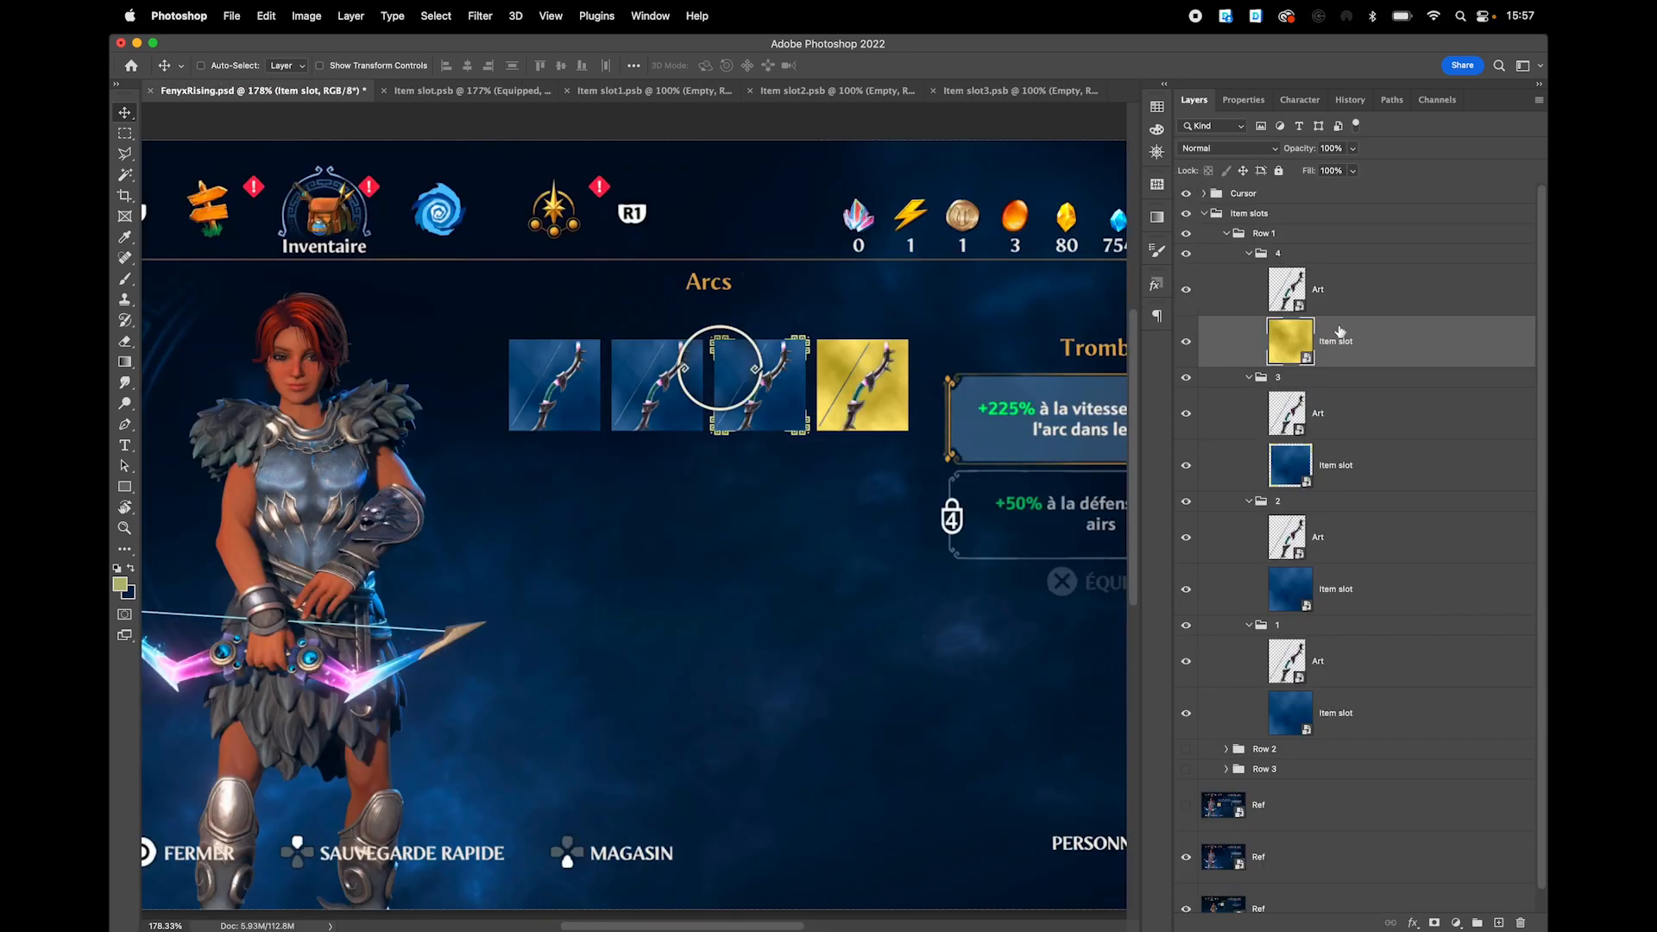
pyautogui.click(1277, 193)
pyautogui.moveTo(737, 402); pyautogui.dragTo(893, 411)
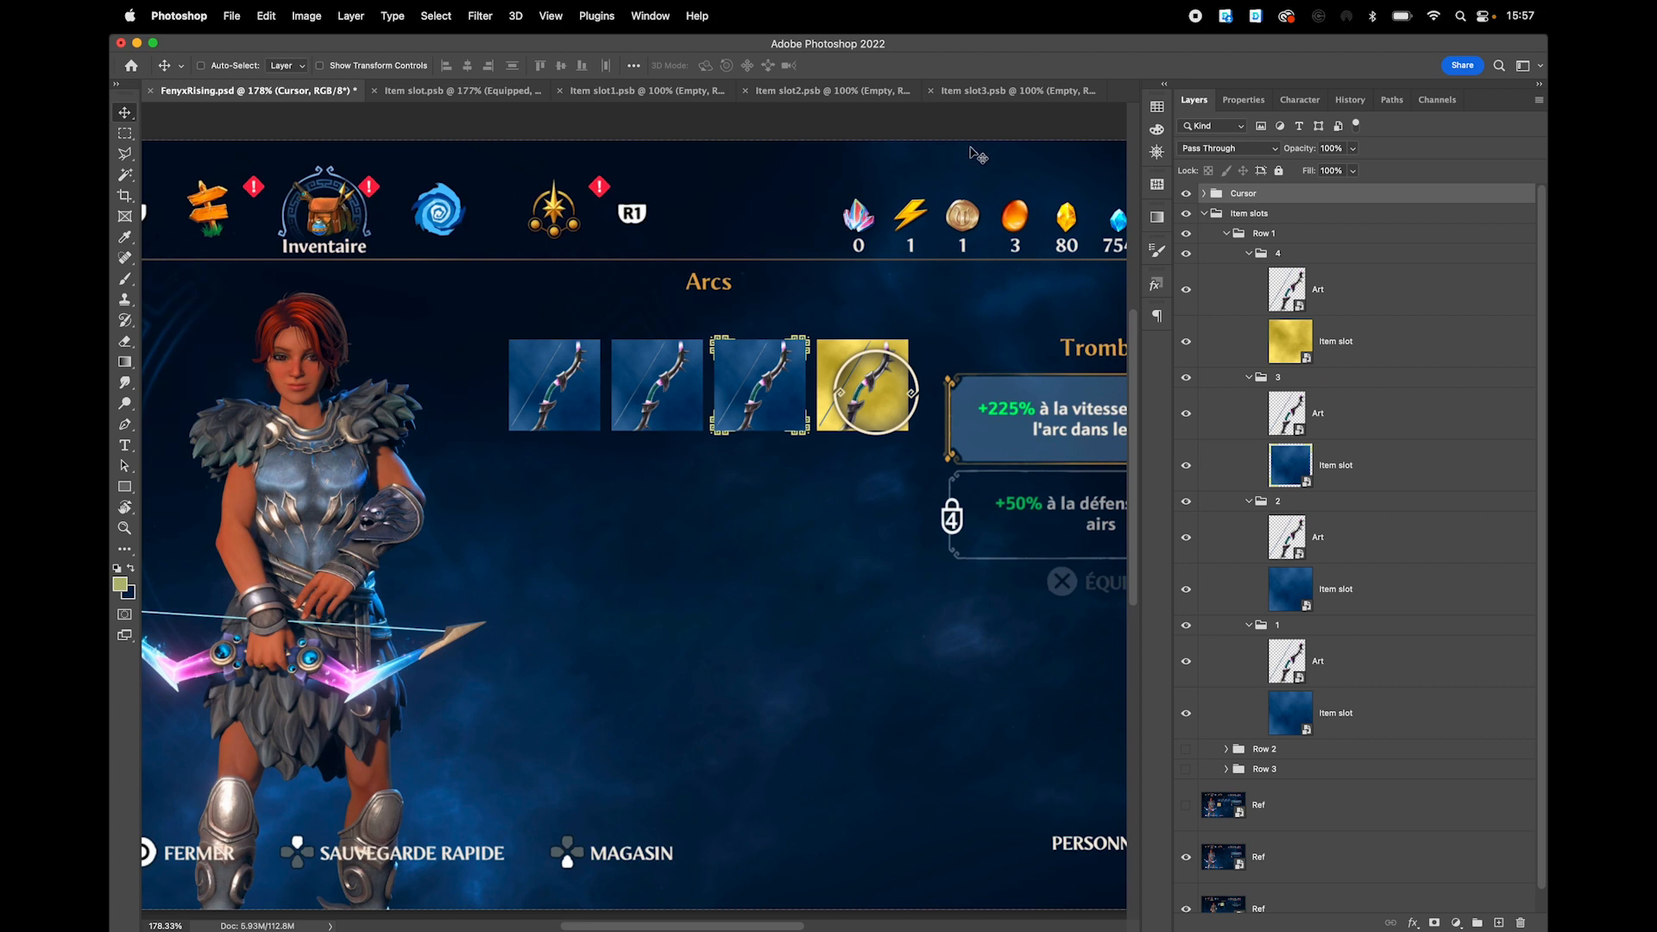
# - Replace Hover with the Equipped hover artboard in Item slot3.psb, save it and return to FenyxRising.psd
pyautogui.click(1017, 89)
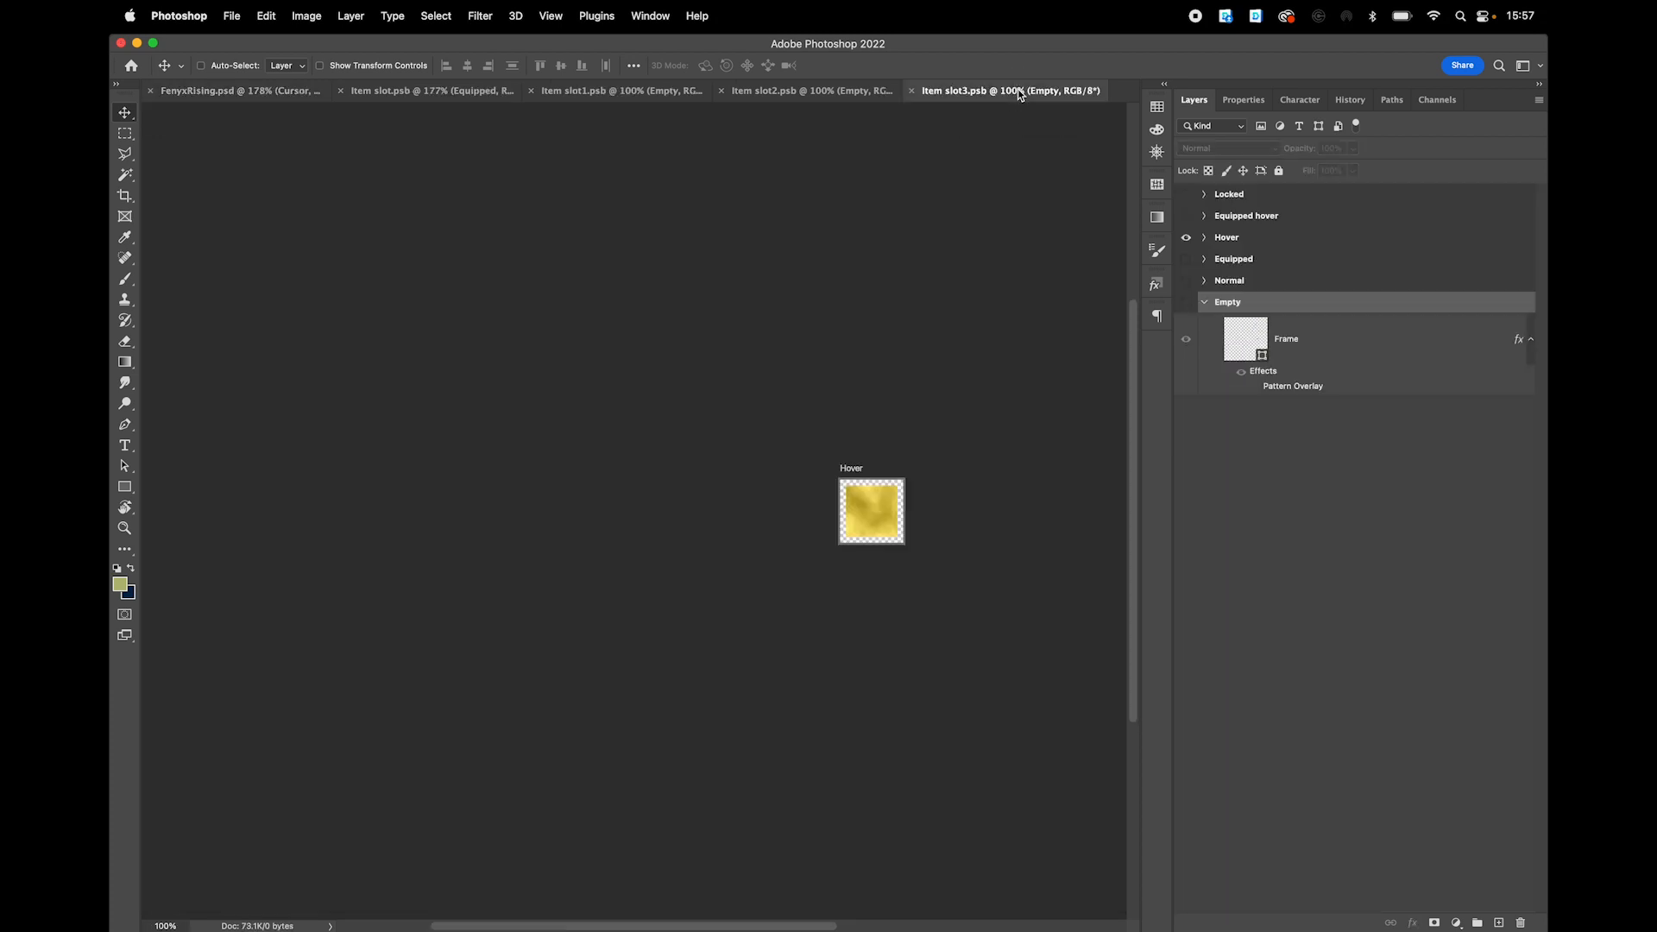
pyautogui.click(1185, 237)
pyautogui.click(1185, 215)
pyautogui.press('super+s')
pyautogui.click(242, 90)
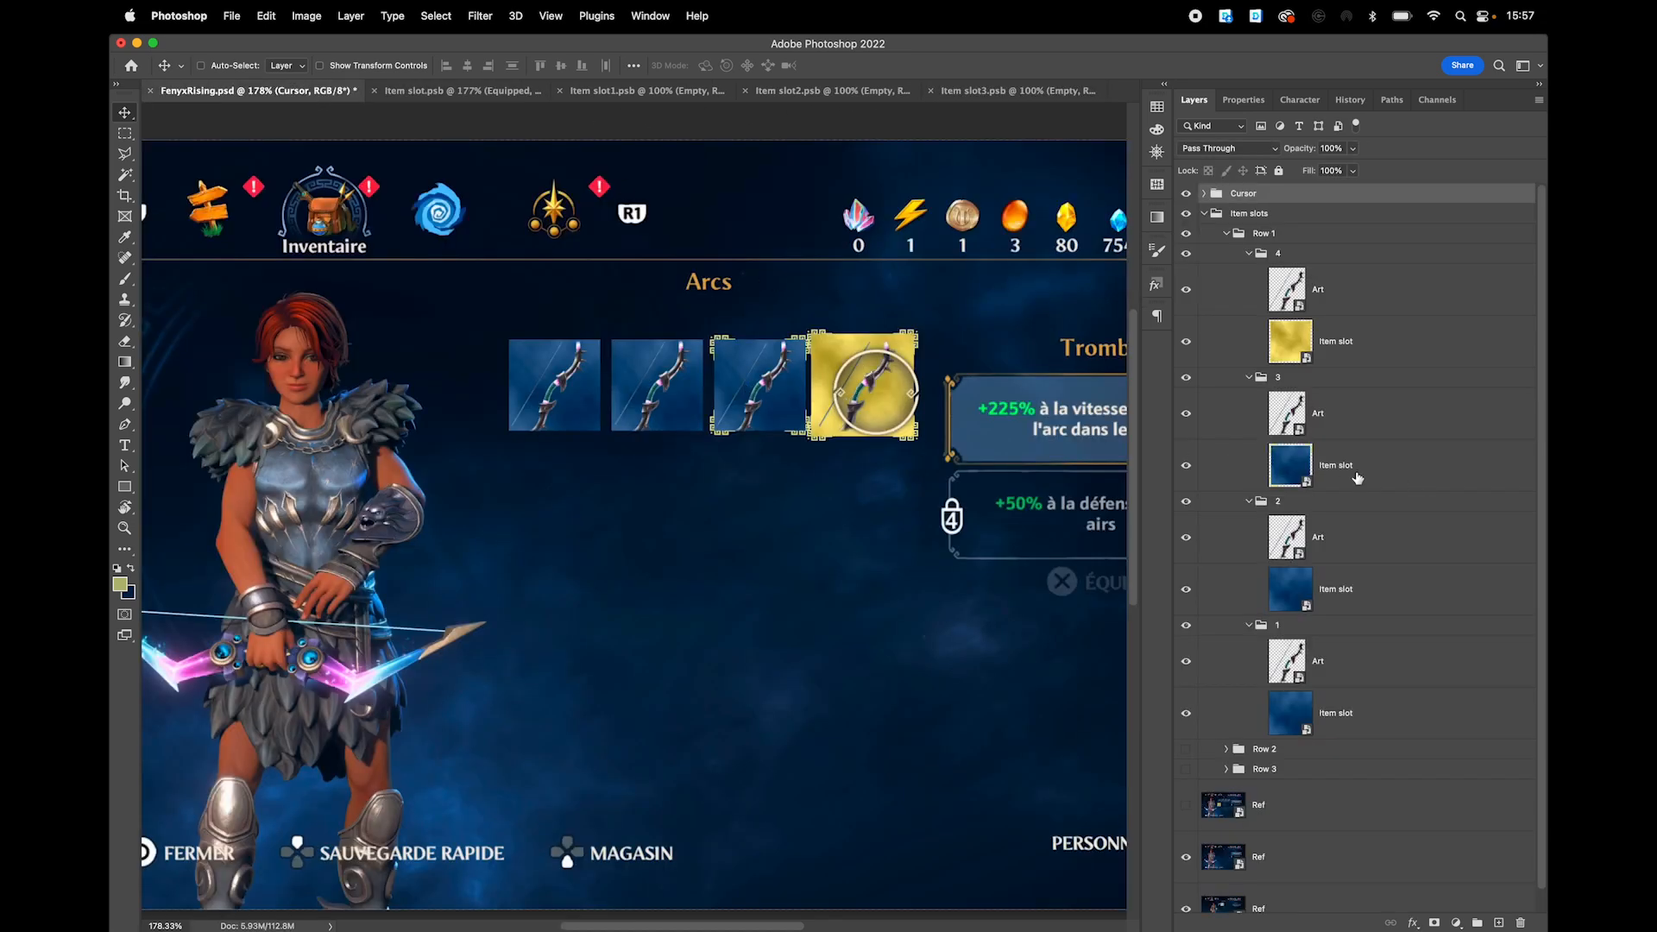
# - Switch slot 3's Item slot smart object in Row 1 from Equipped to the Normal artboard, save it and return to FenyxRising.psd
pyautogui.doubleClick(1289, 466)
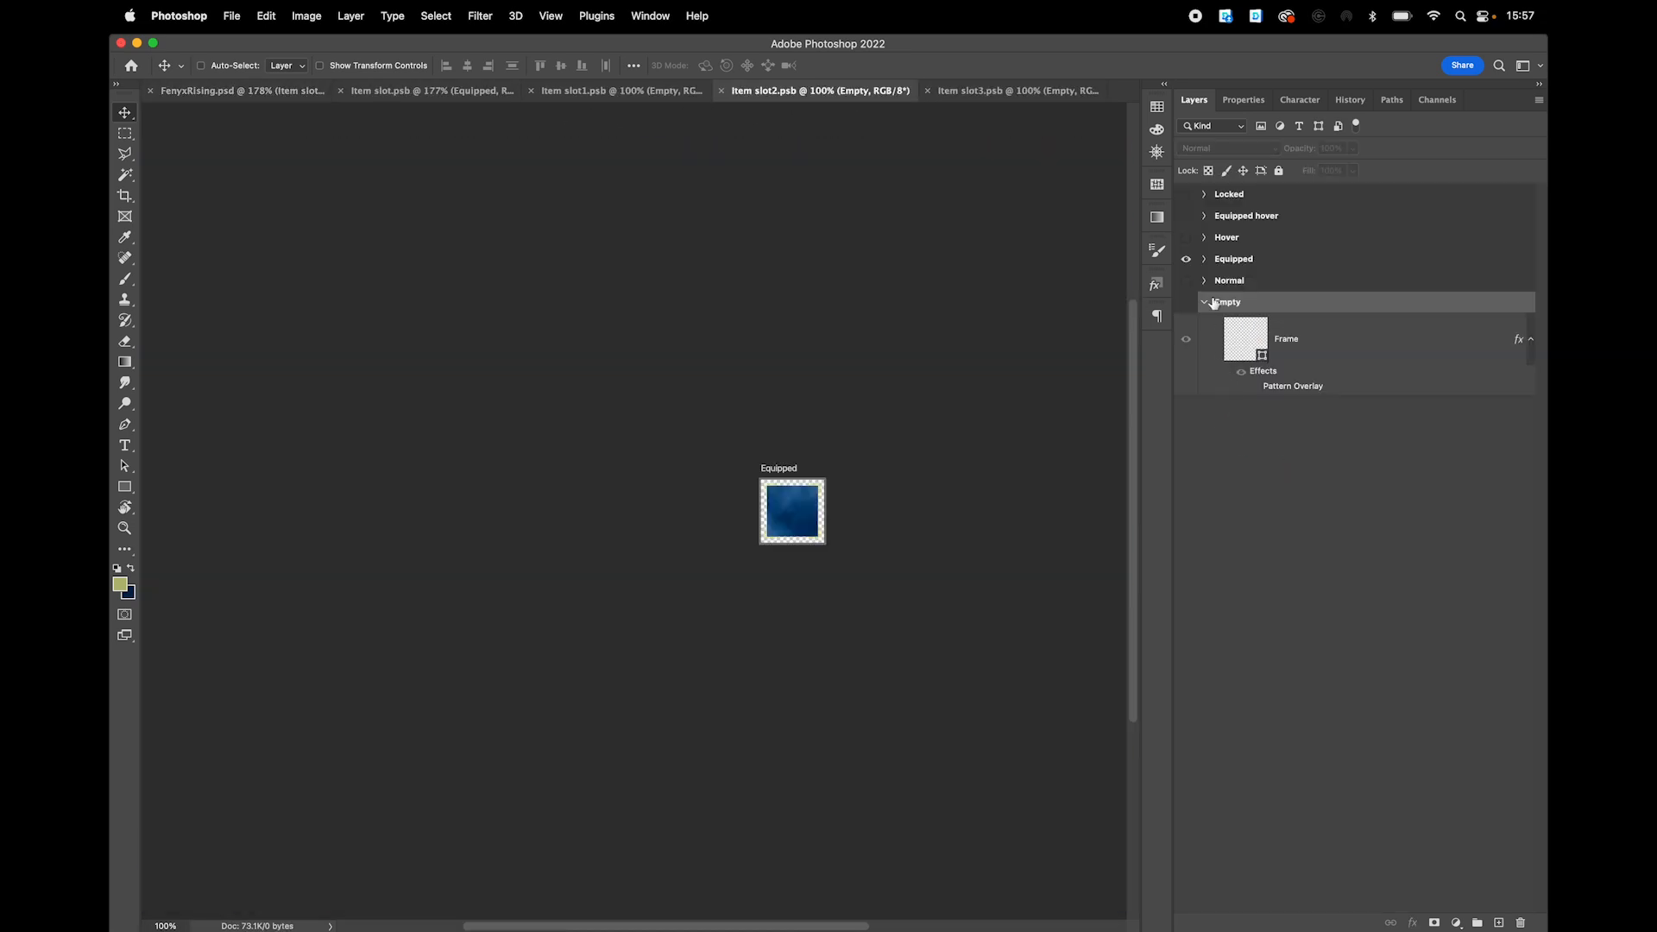
pyautogui.click(1186, 259)
pyautogui.click(1186, 280)
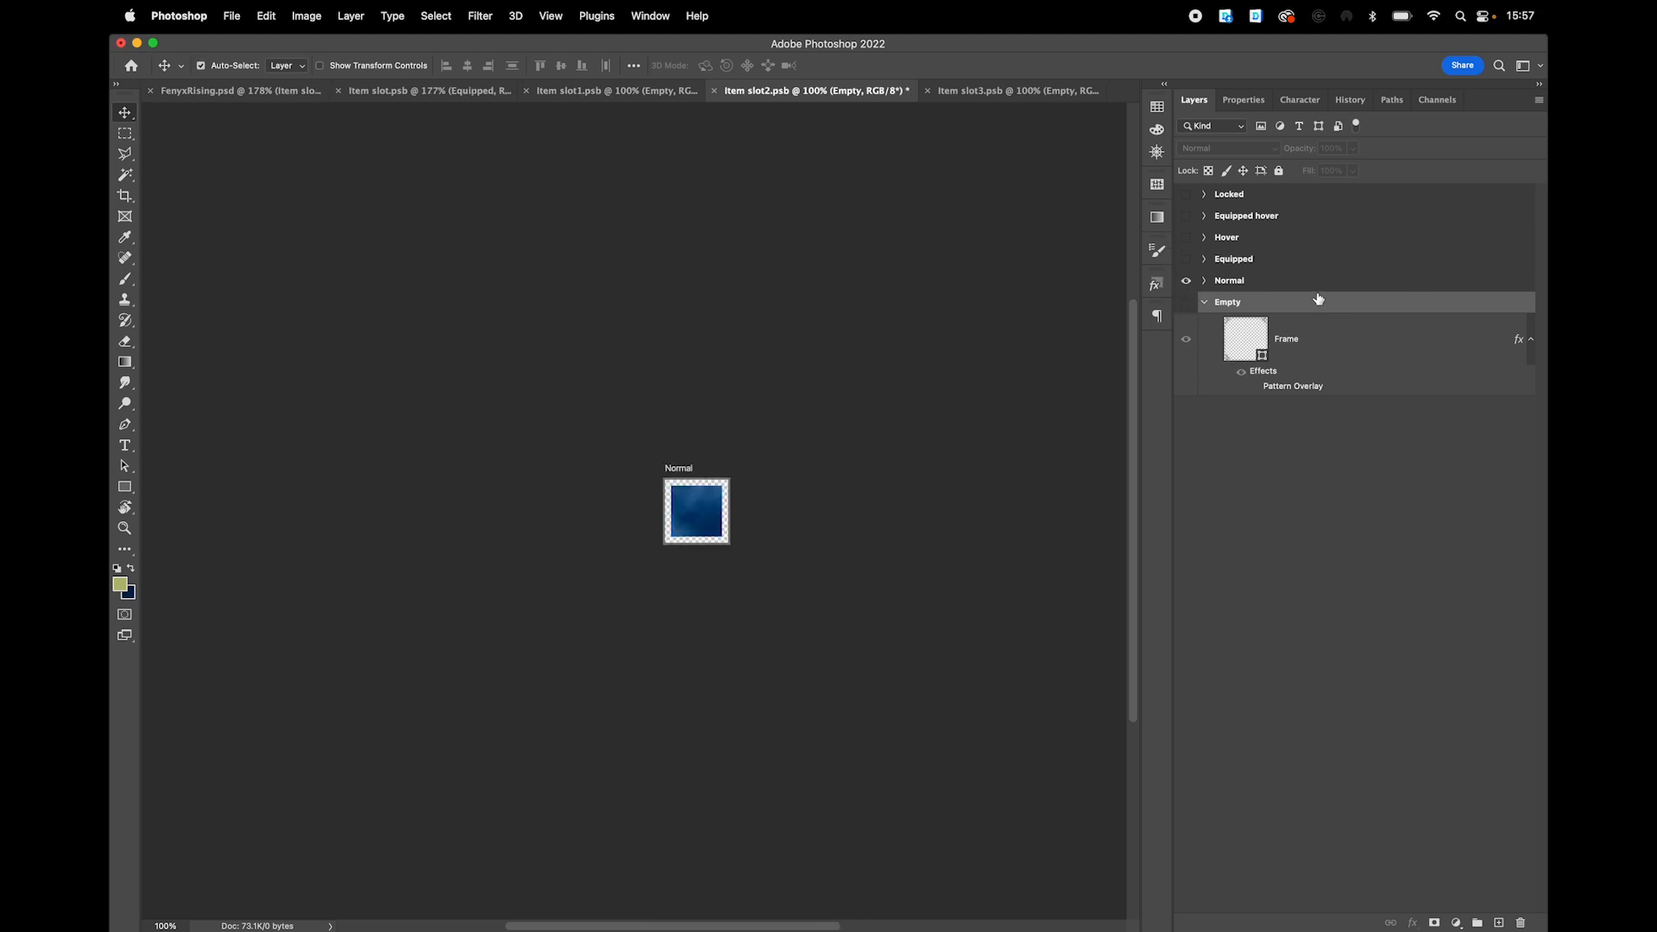
pyautogui.press('super+s')
pyautogui.click(251, 90)
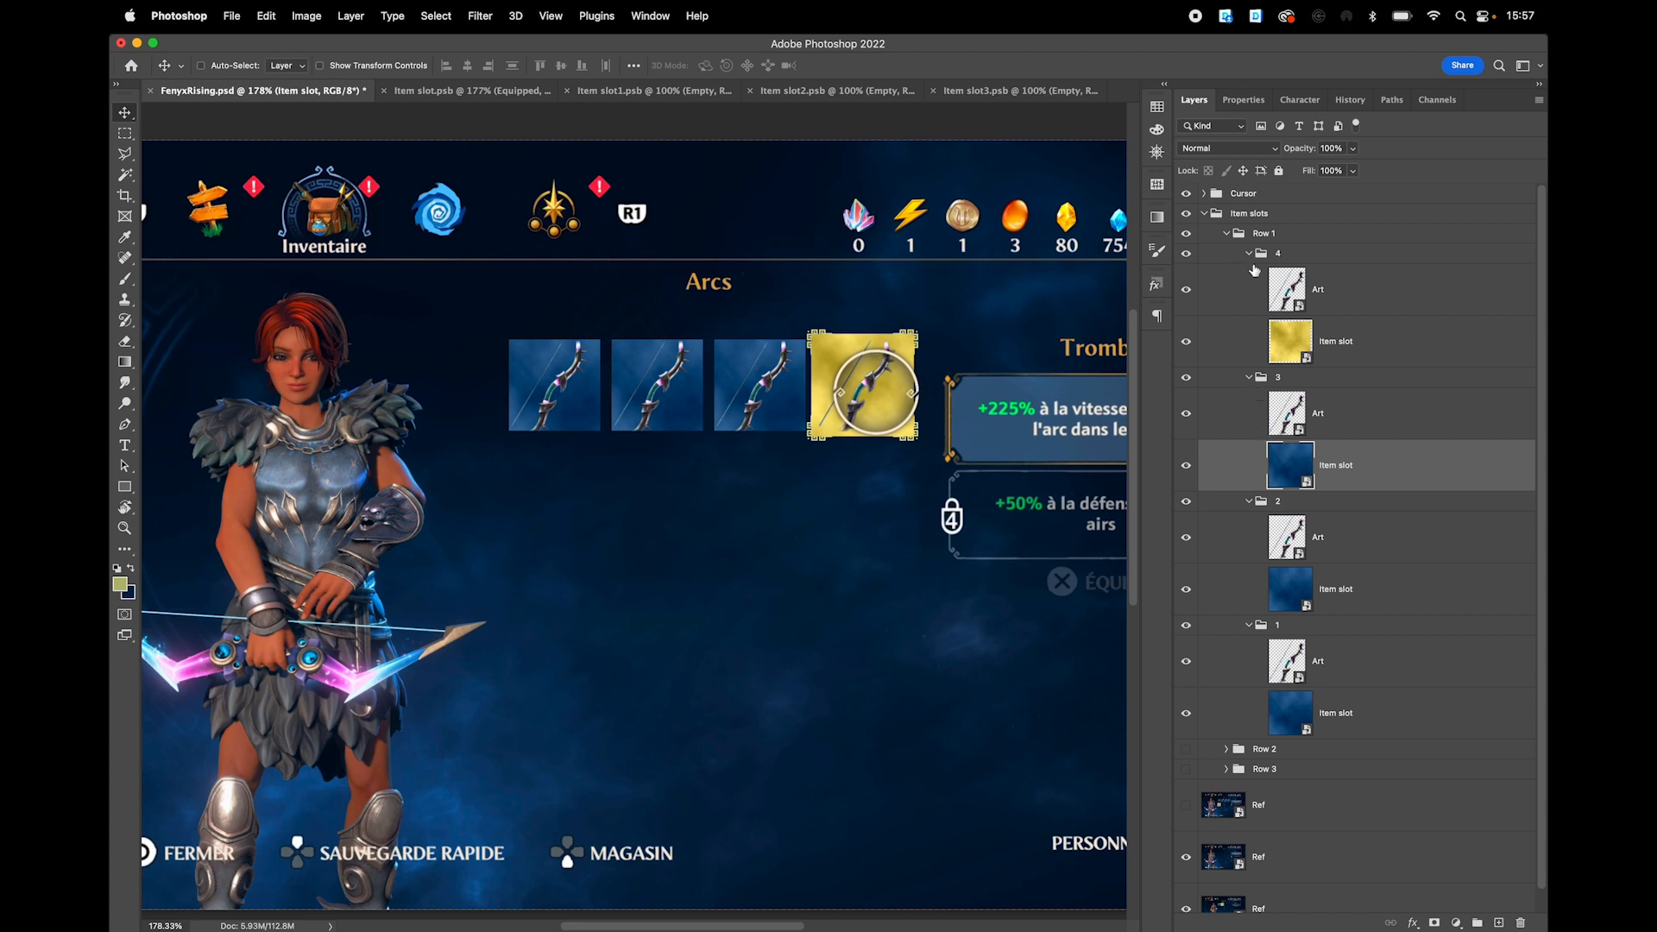
# - Show the Row 3 group of item slots, keep Row 2 hidden, and collapse the Row 1 group
pyautogui.click(1187, 749)
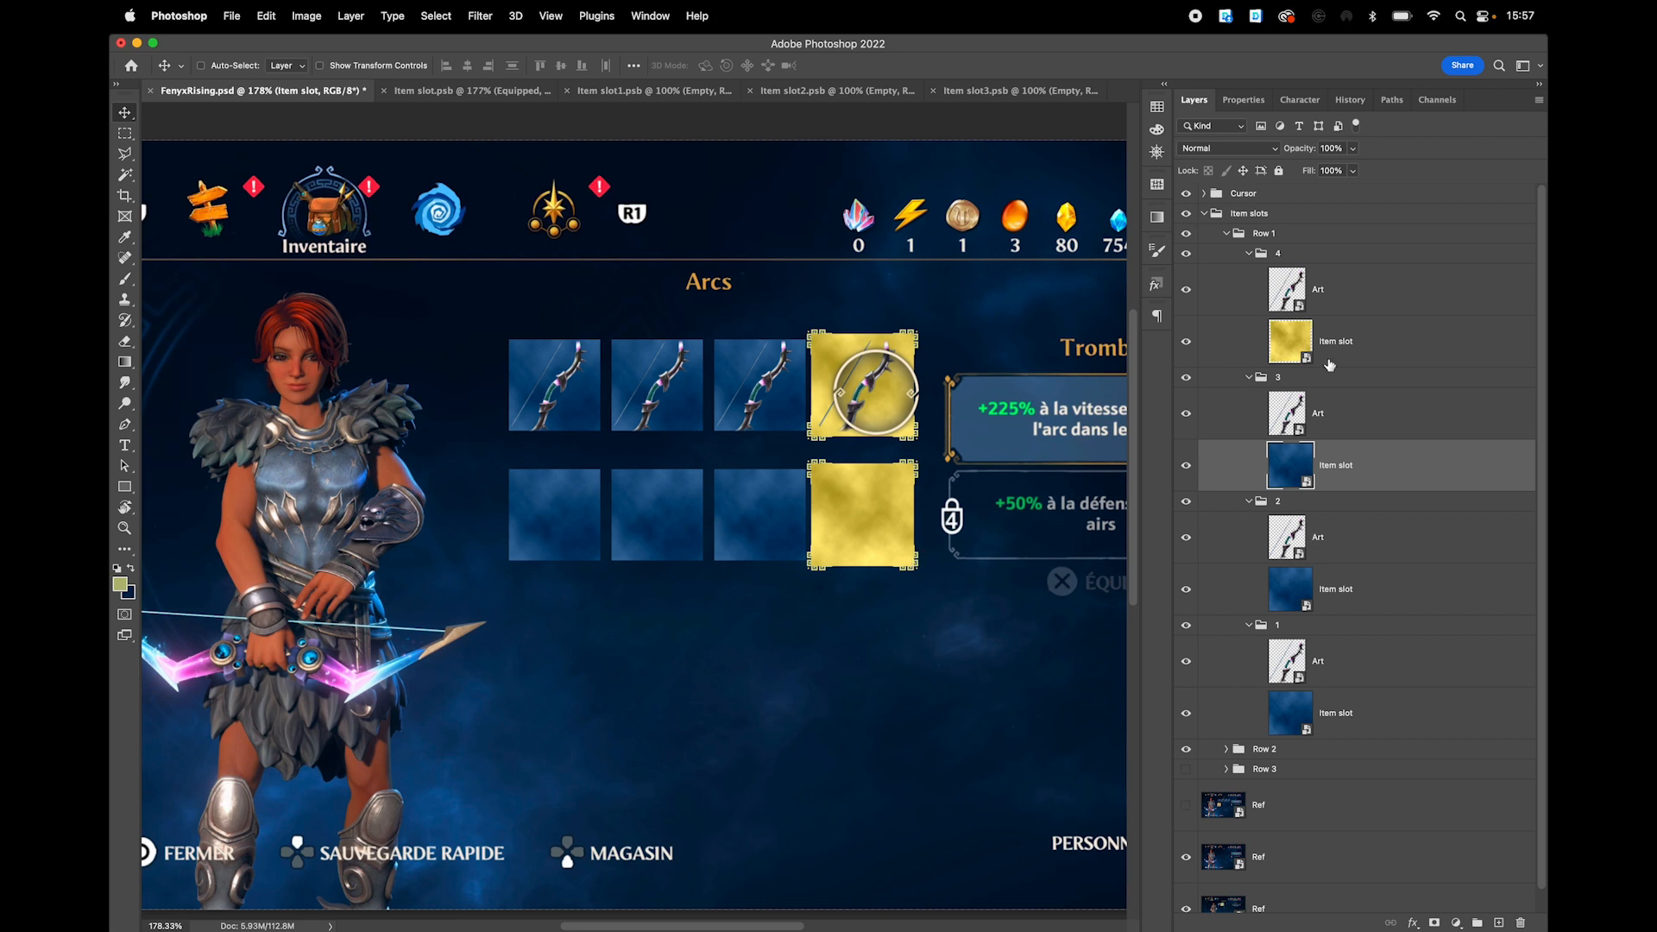
pyautogui.click(1225, 234)
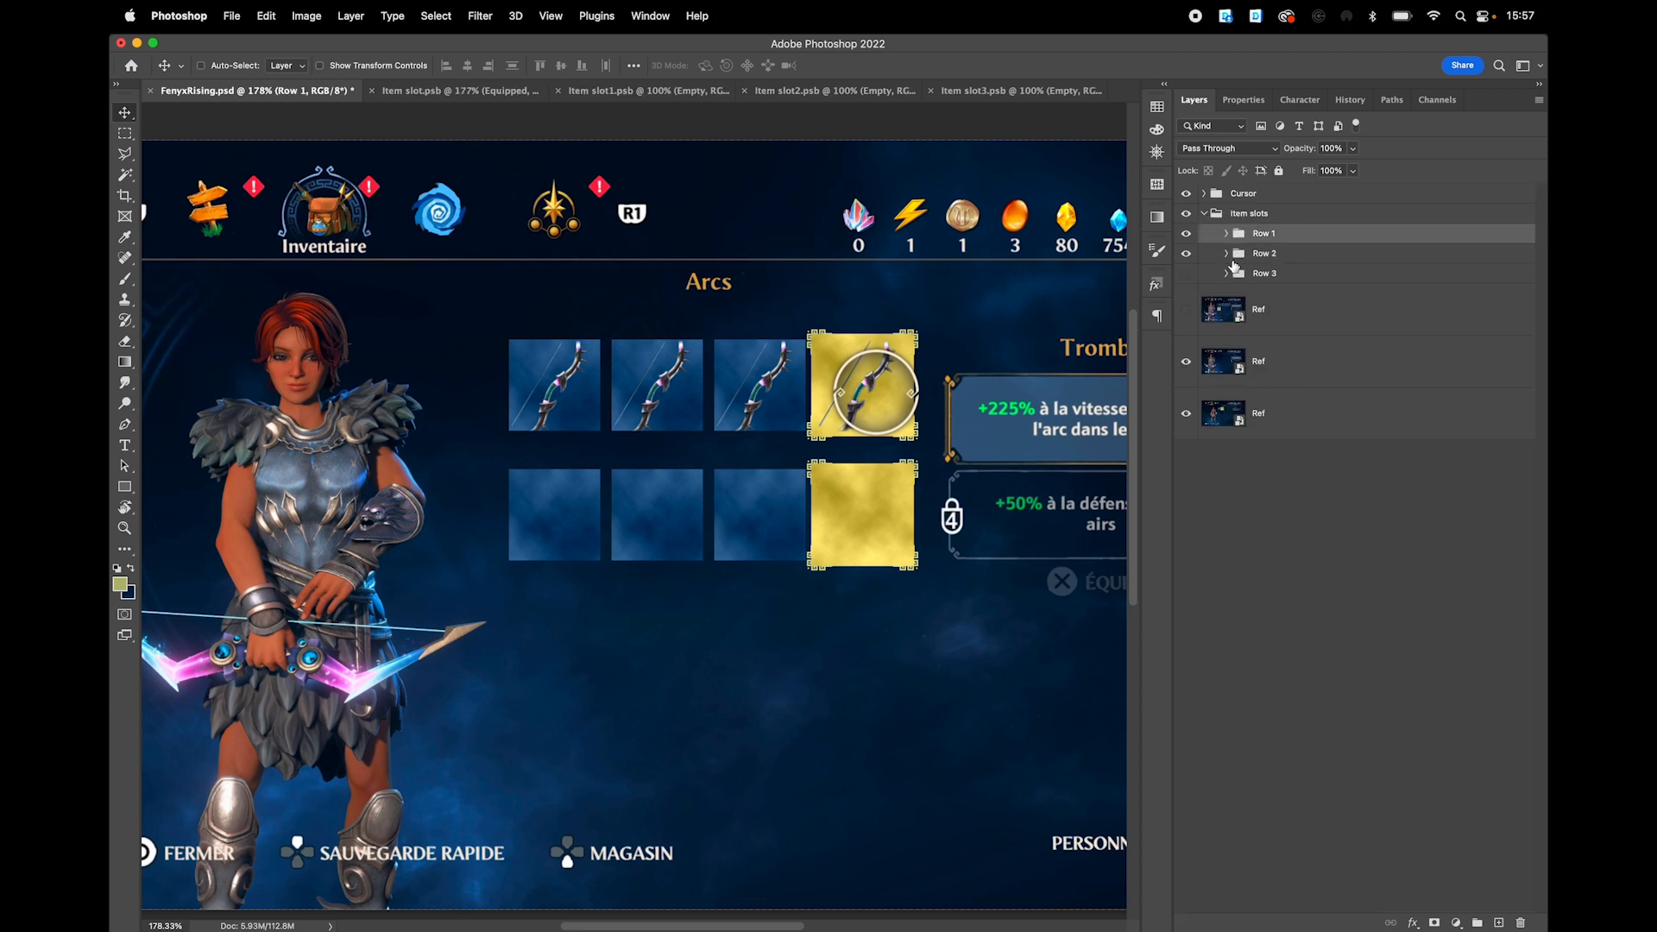
pyautogui.click(1186, 273)
pyautogui.click(1186, 254)
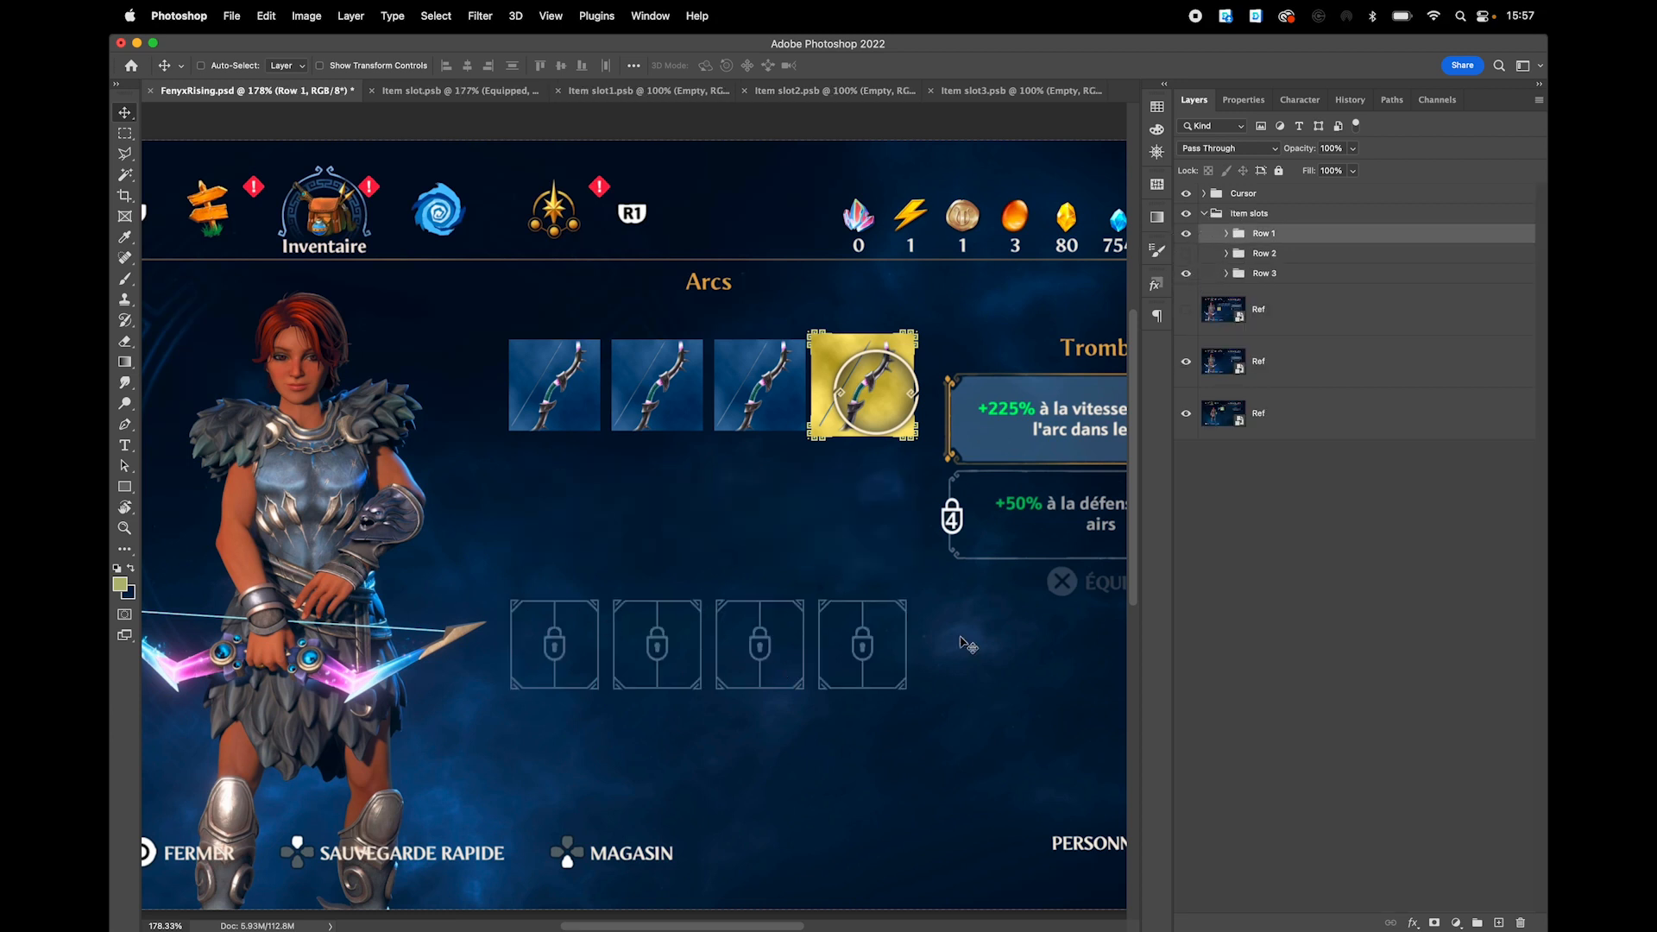
pyautogui.click(1225, 234)
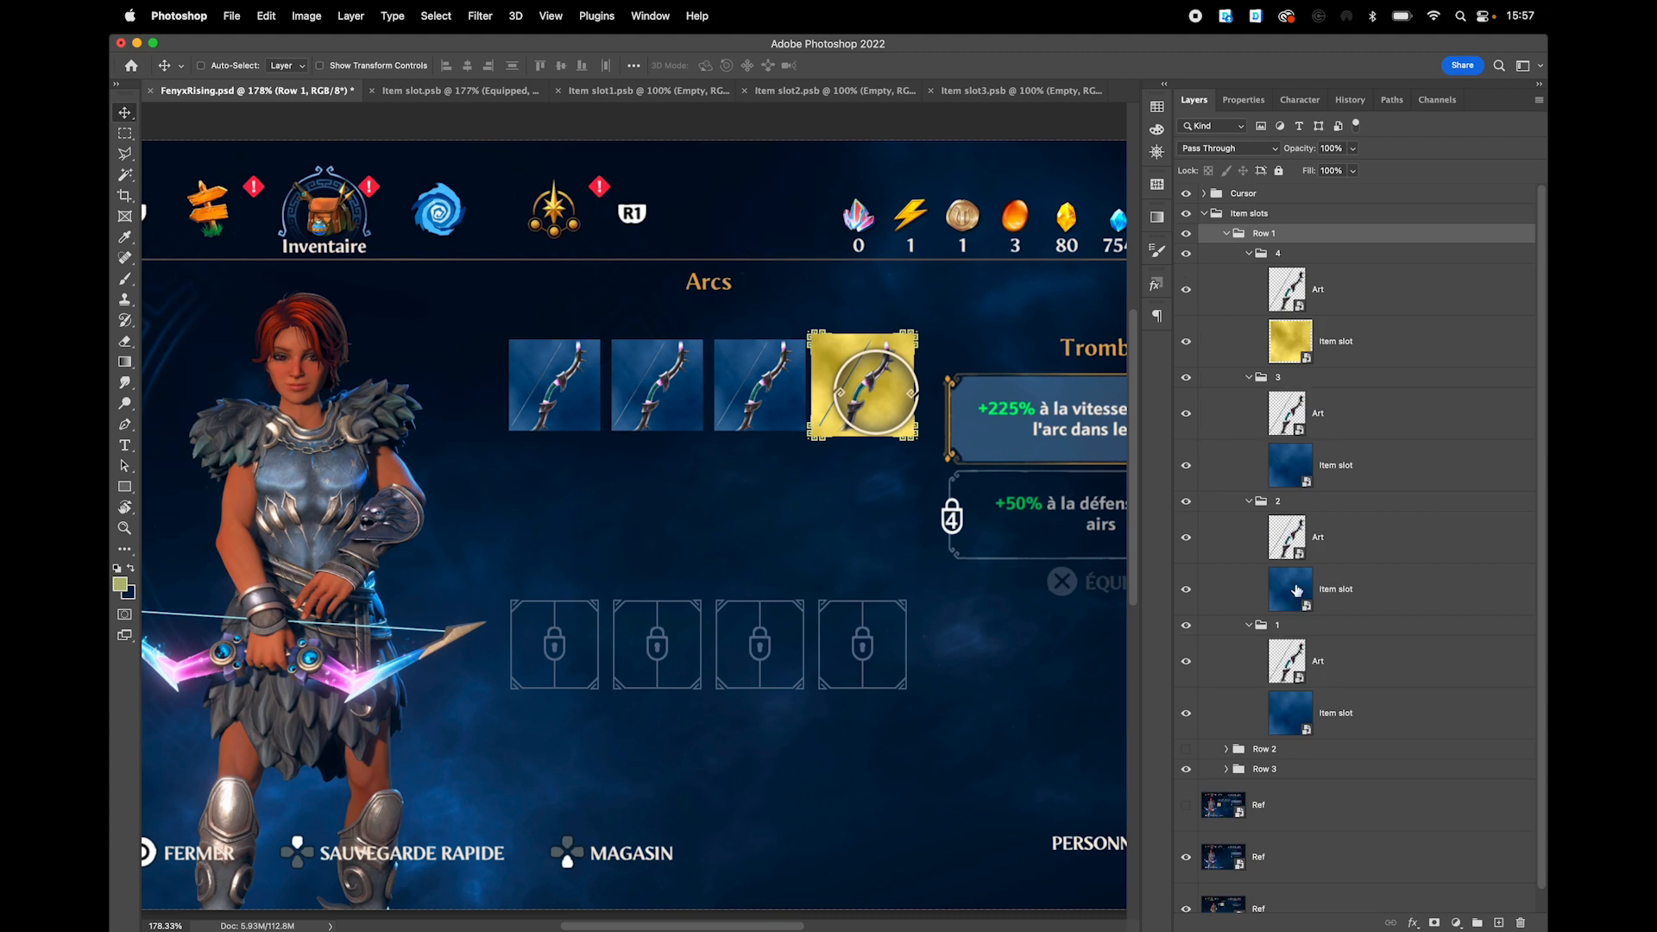
pyautogui.click(1249, 253)
pyautogui.click(1225, 234)
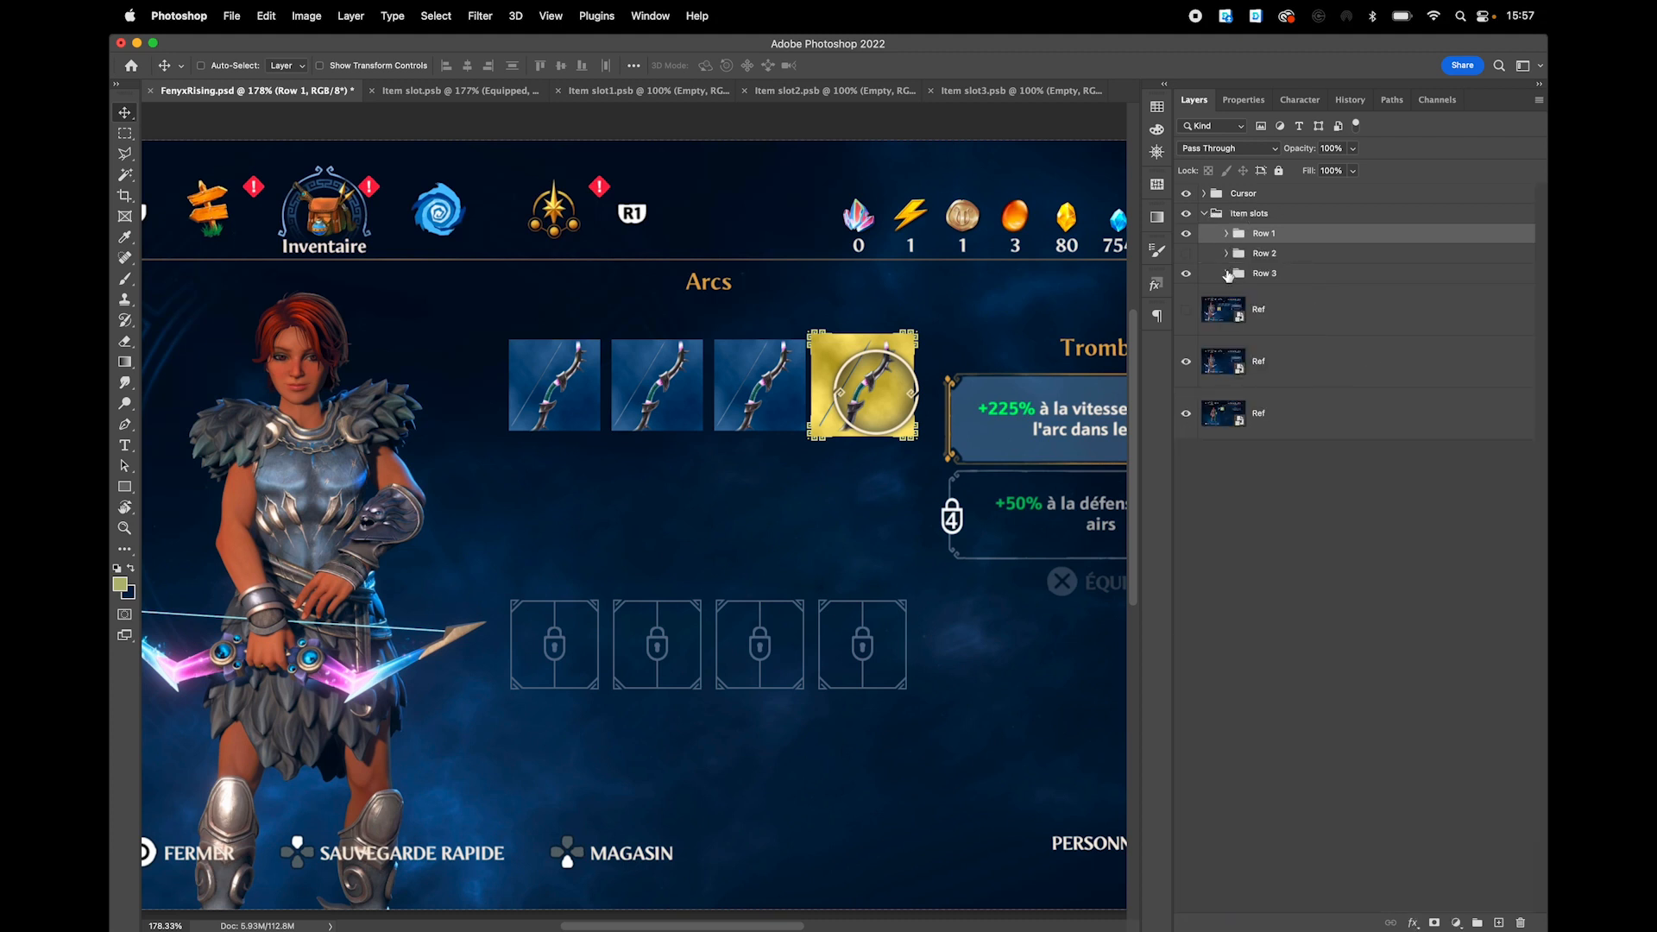
# - Try Equipped hover in place of Locked in Row 3 slot 1's Item slot smart object, hide it again and return to FenyxRising.psd
pyautogui.click(1226, 274)
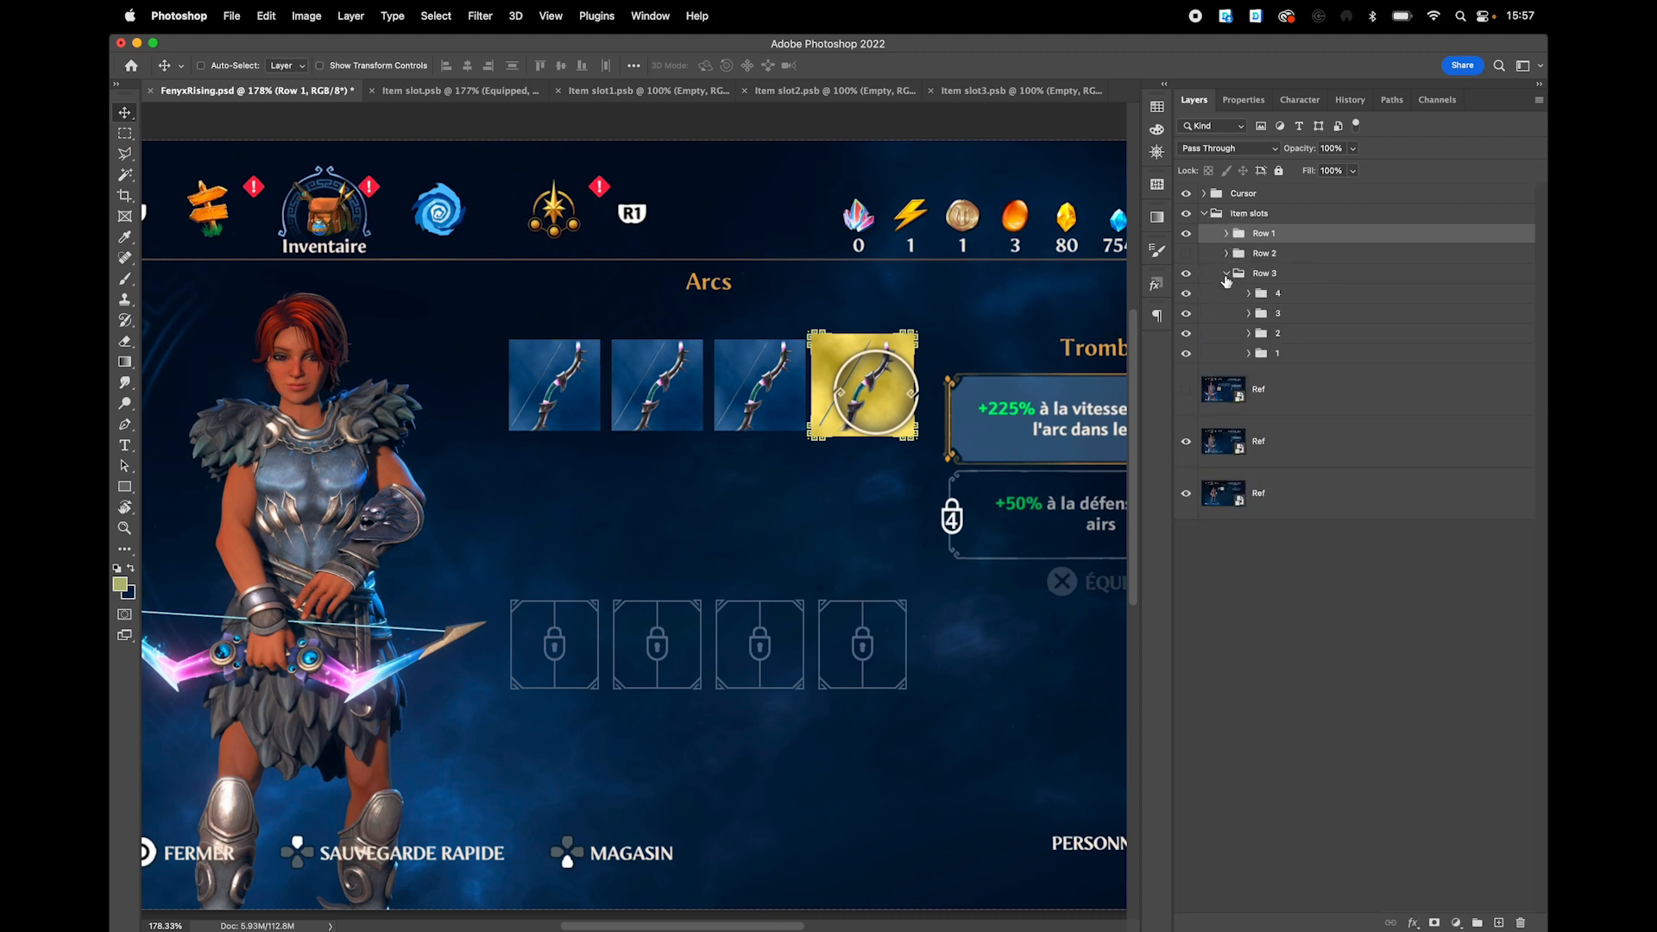
pyautogui.click(1247, 354)
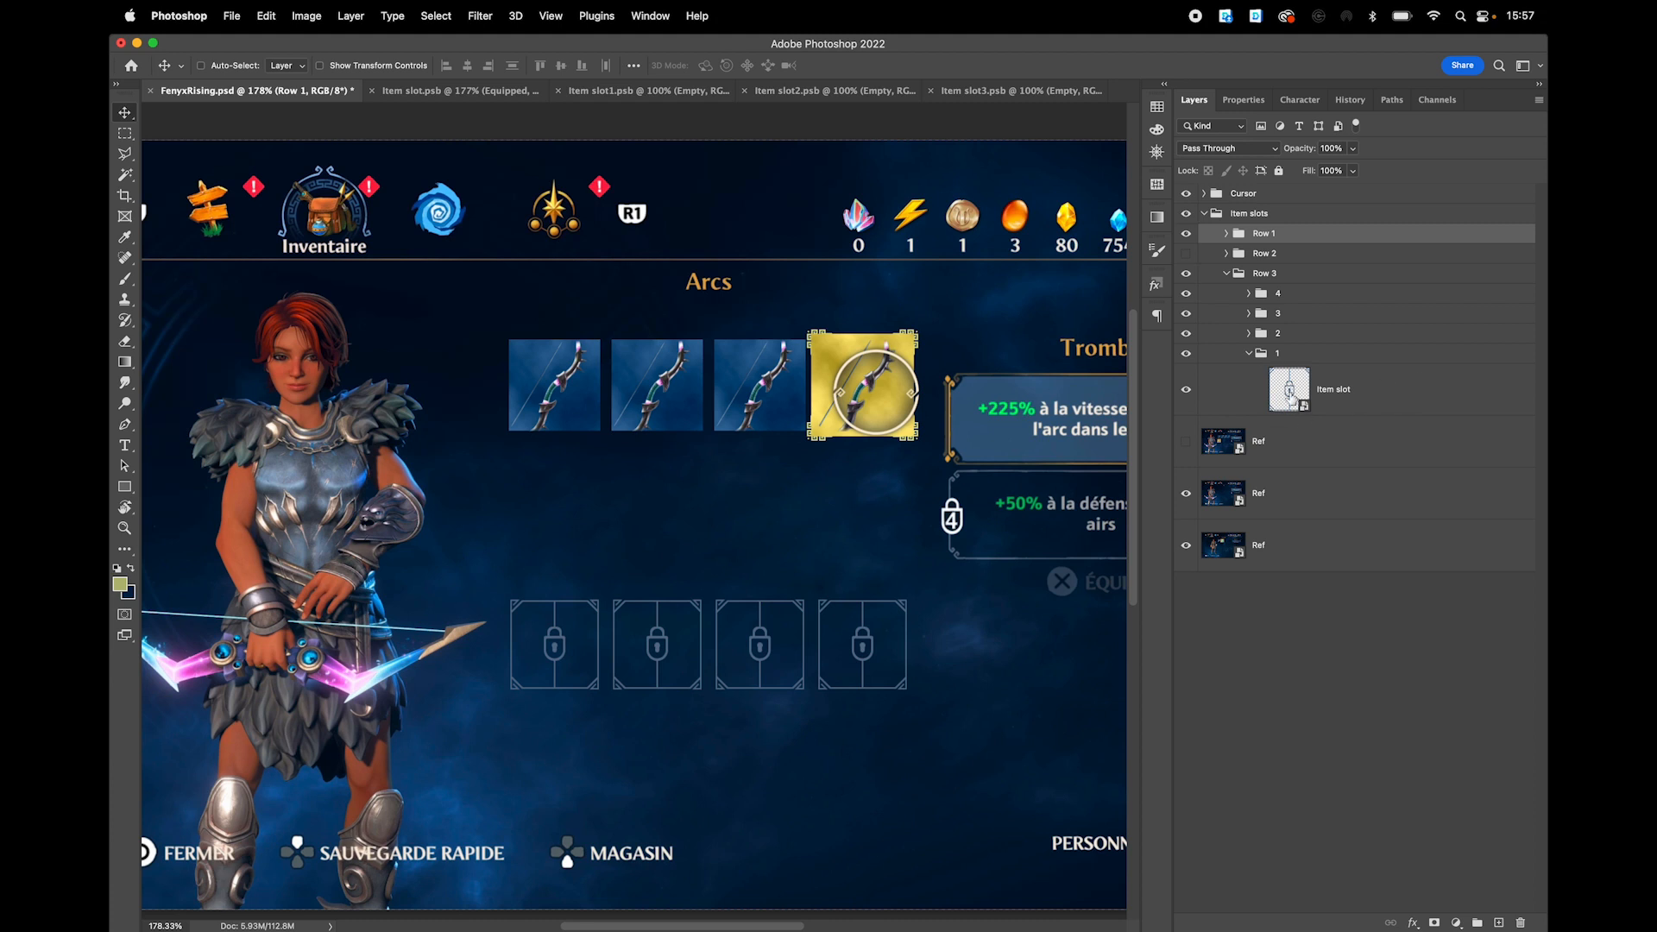
pyautogui.doubleClick(1291, 390)
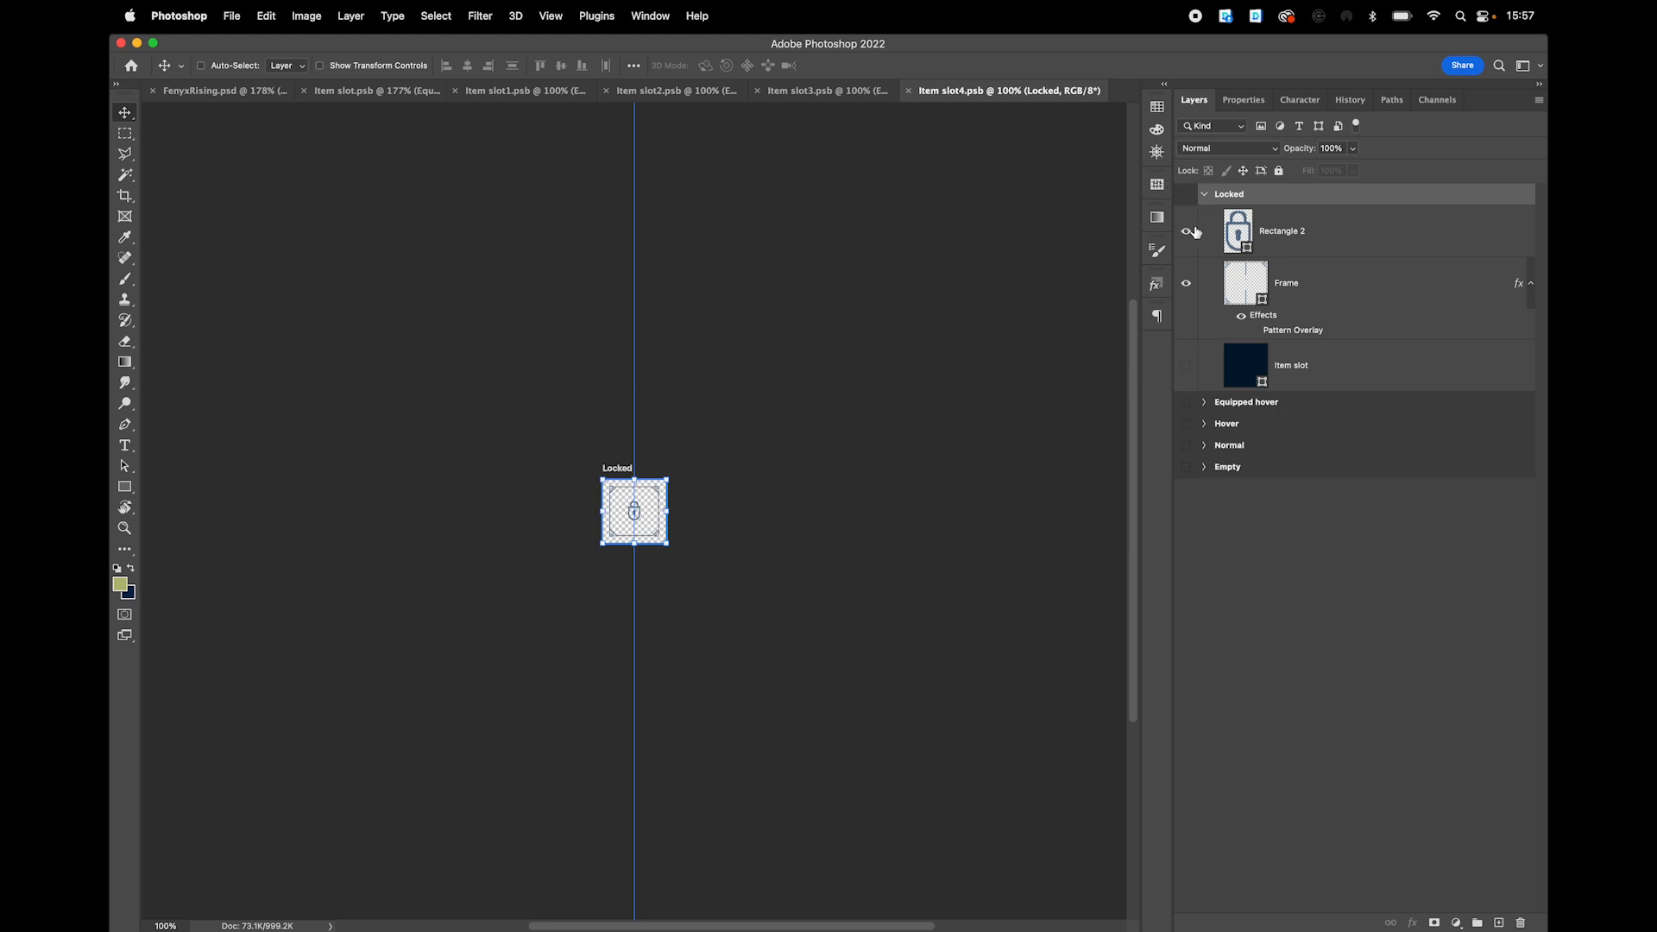
pyautogui.click(1185, 194)
pyautogui.click(1187, 403)
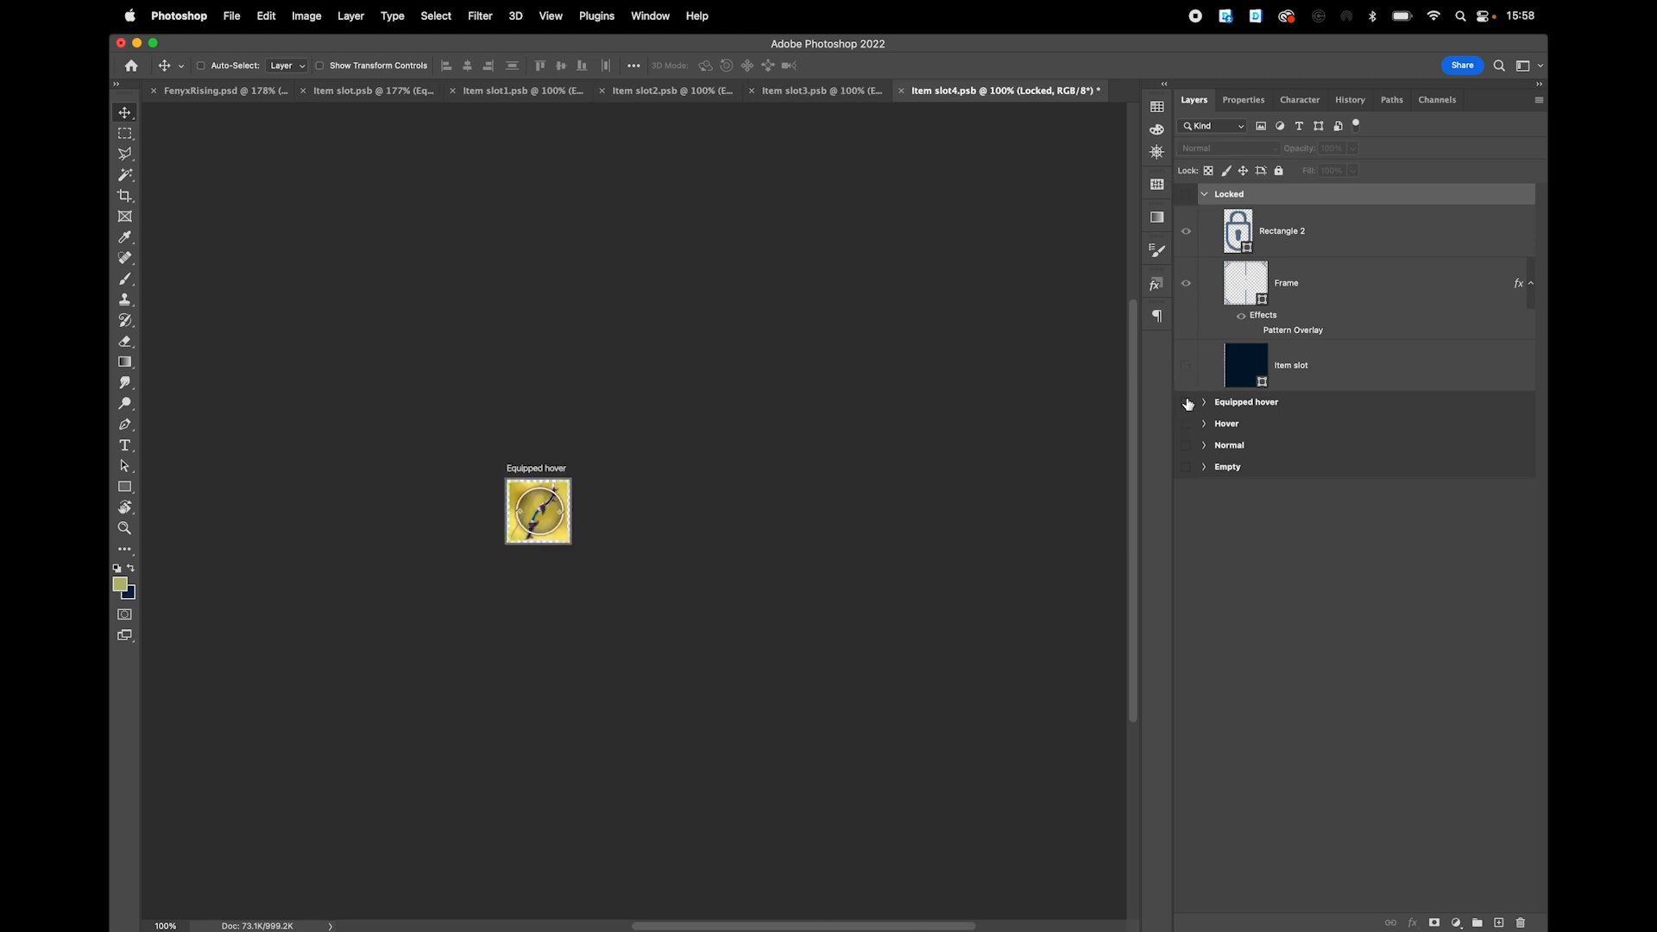
pyautogui.click(1187, 403)
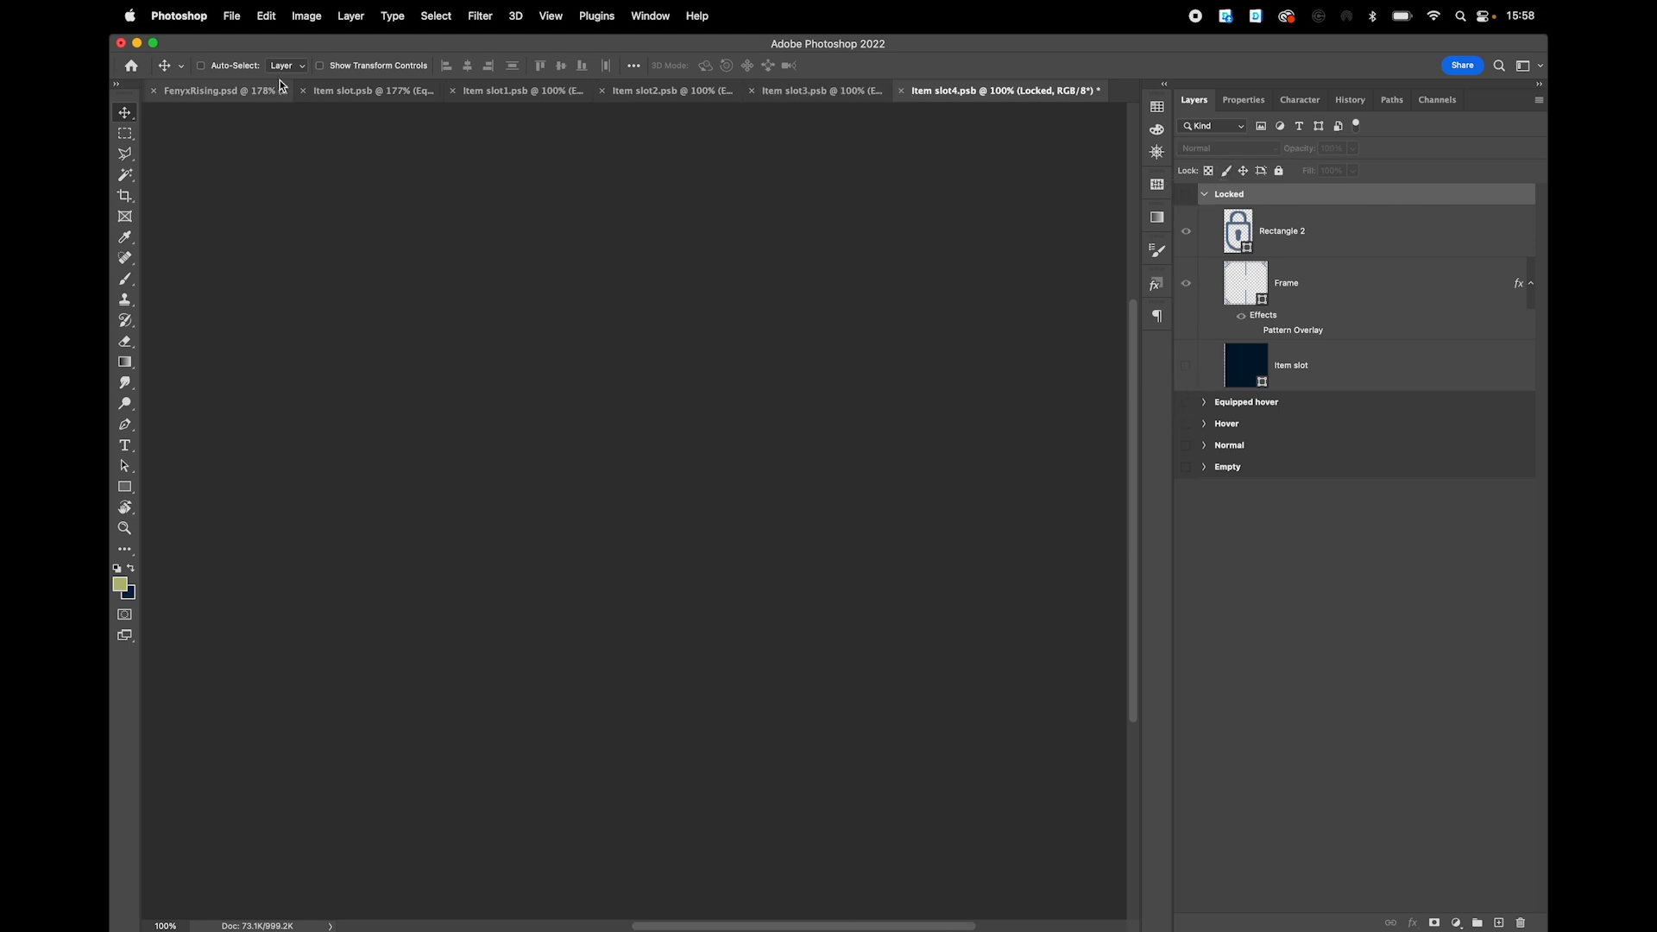
pyautogui.click(248, 83)
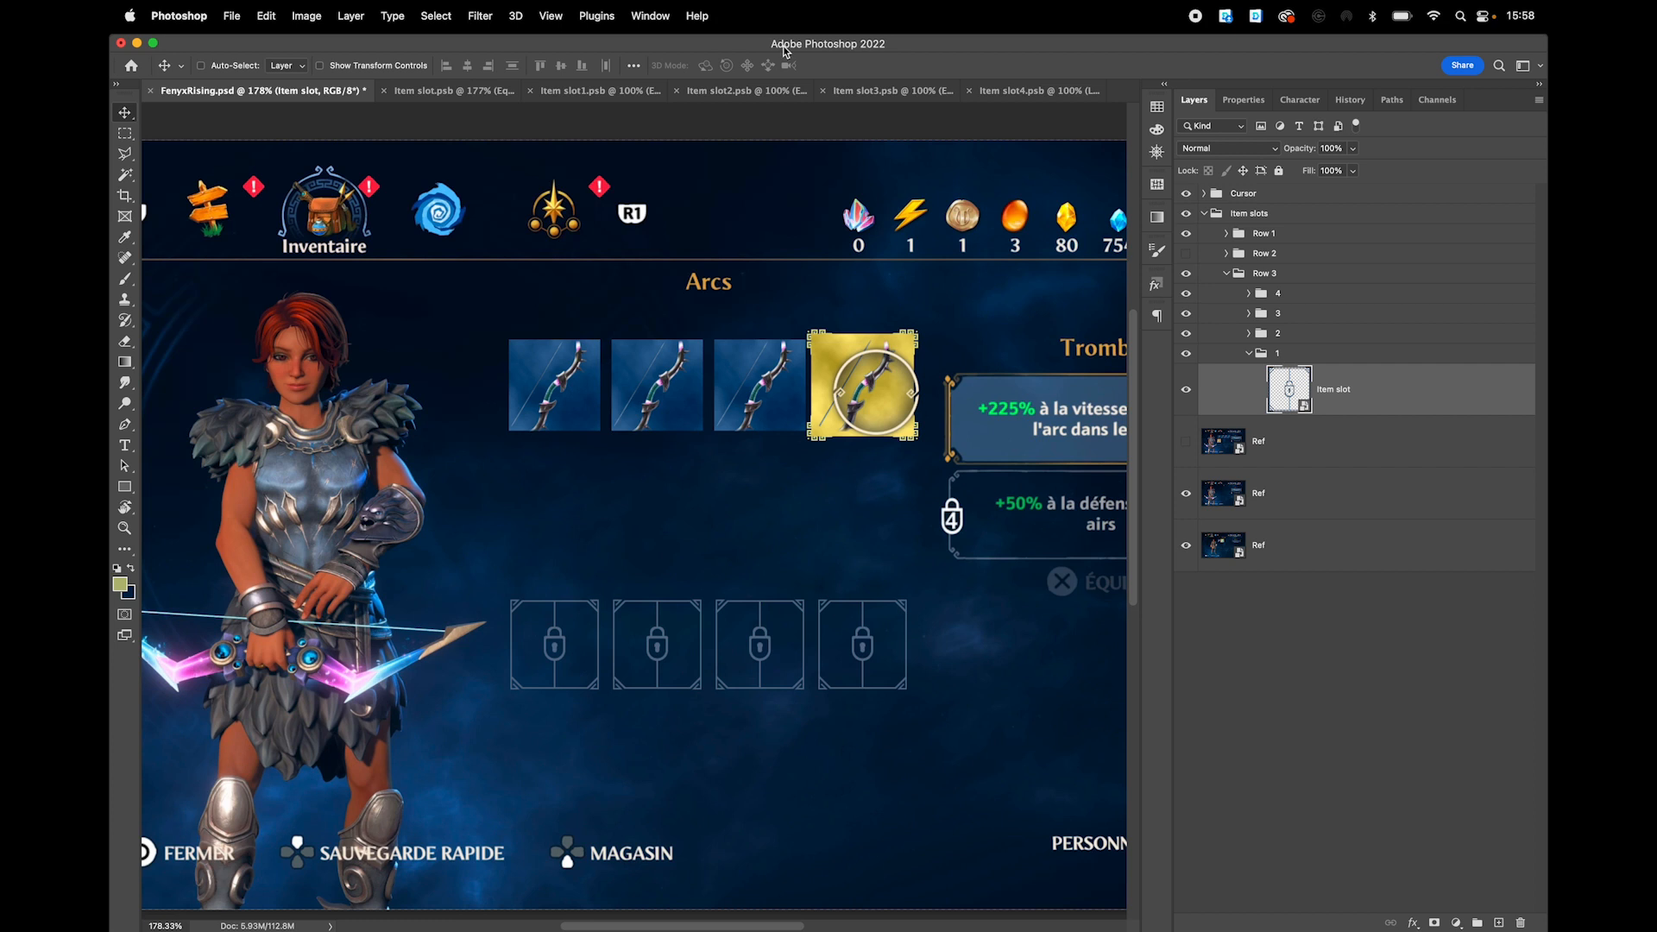
# - Leave only the Hover artboard visible in Item slot.psb, save it and return to FenyxRising.psd
pyautogui.click(492, 91)
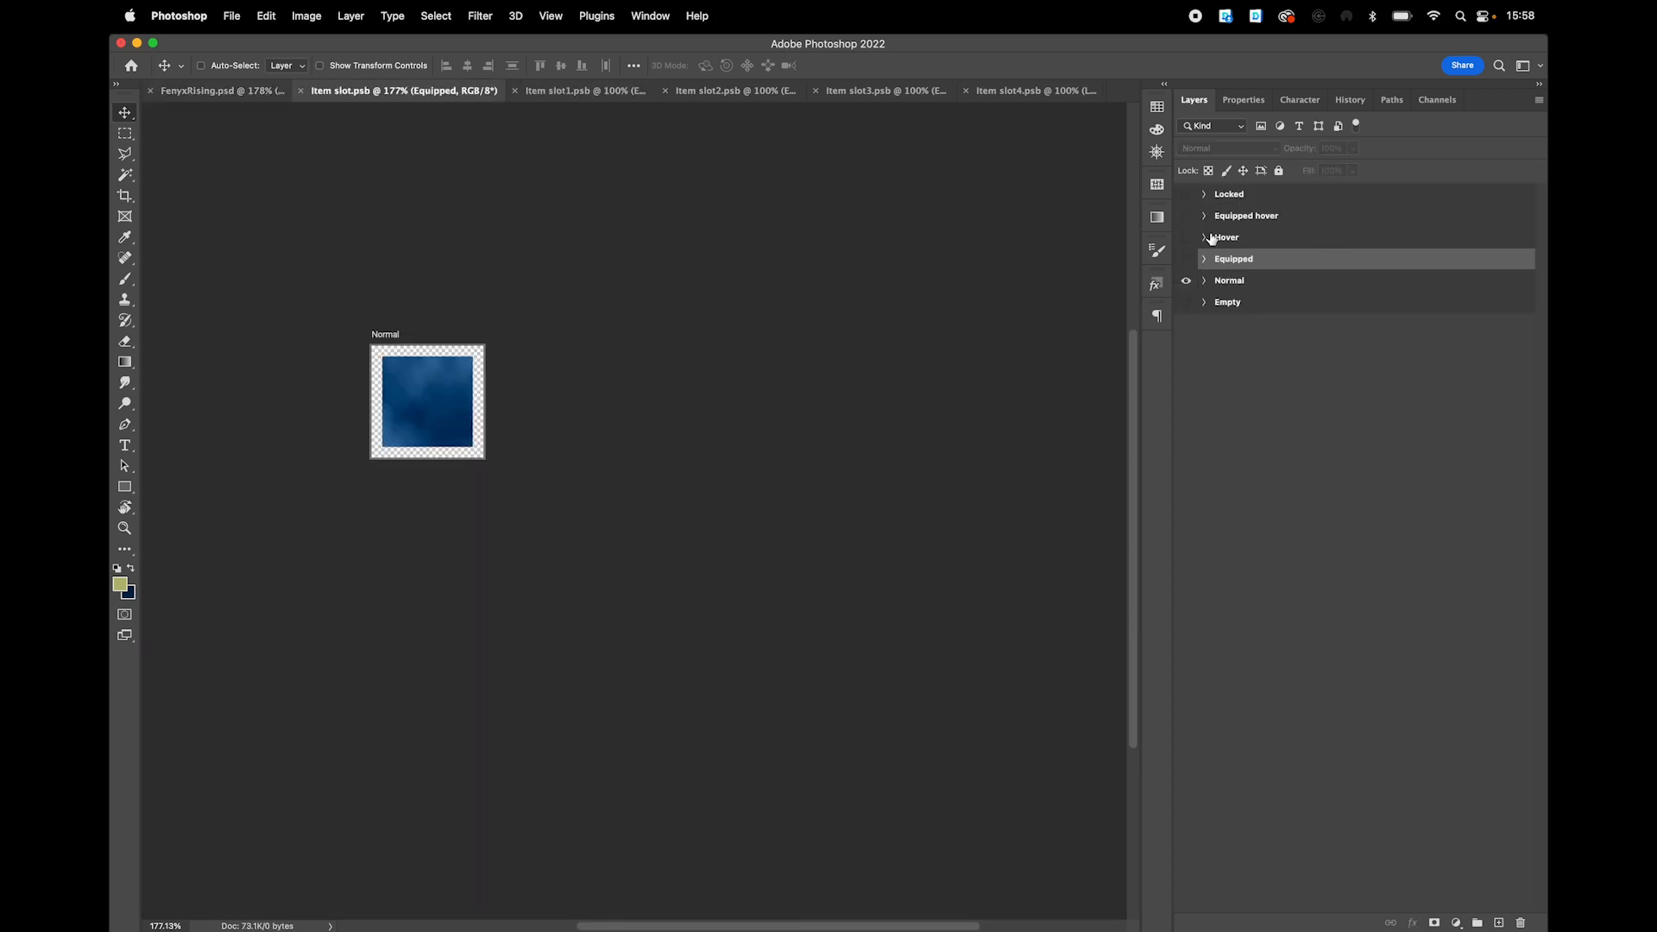
pyautogui.click(1186, 285)
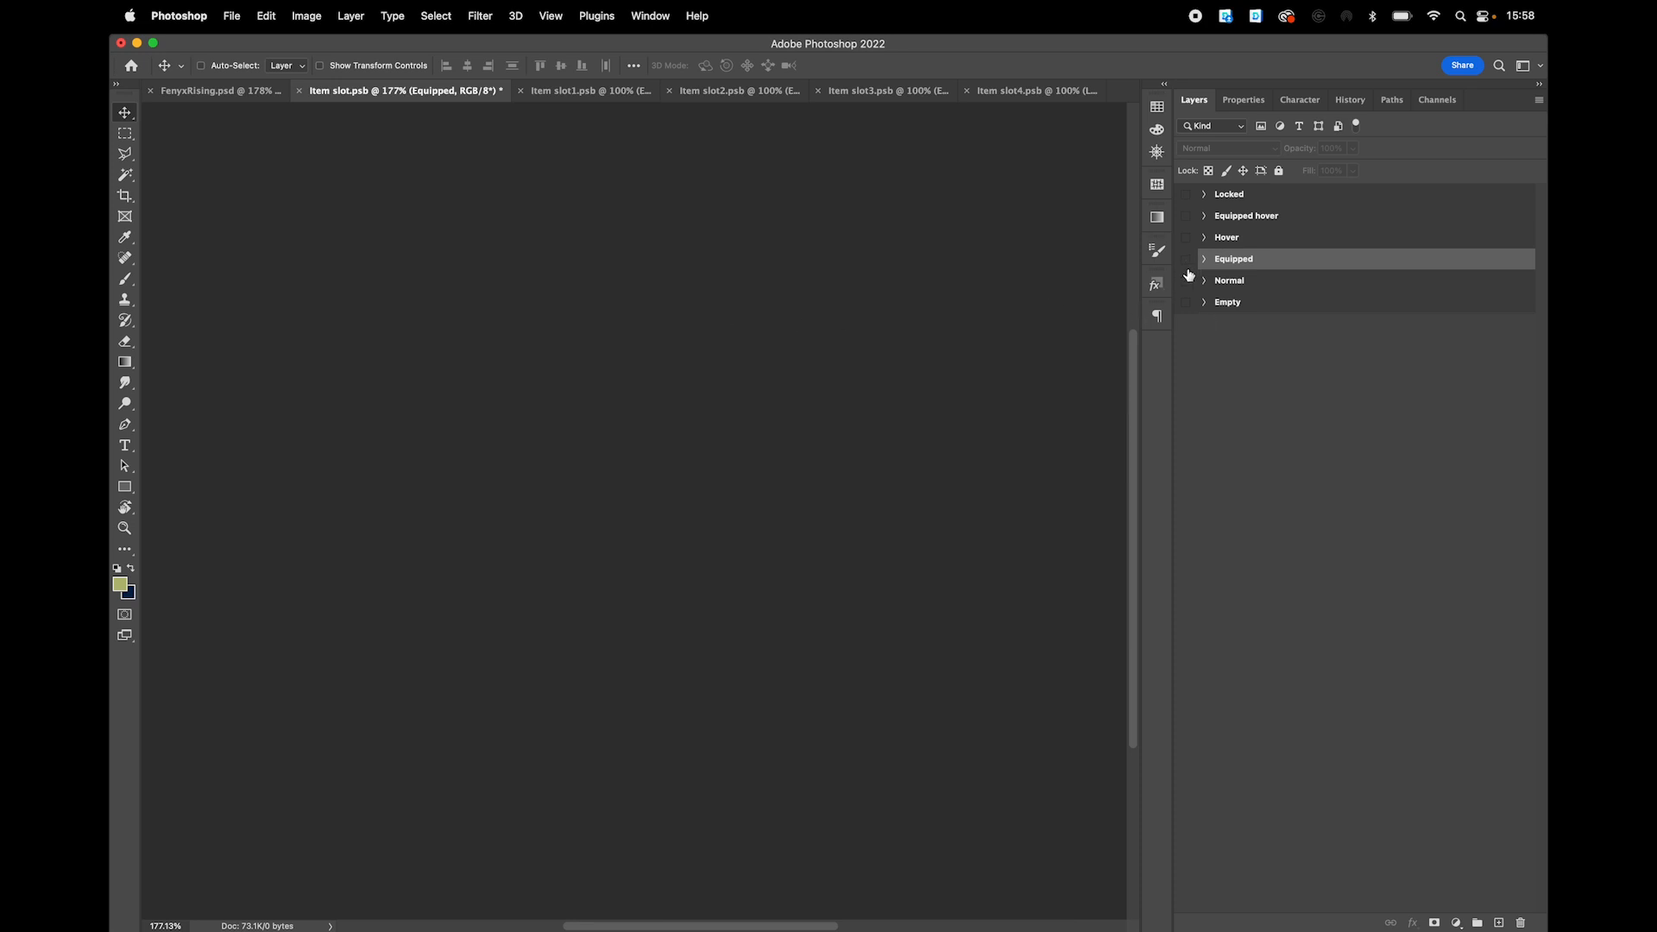
pyautogui.click(1185, 259)
pyautogui.click(1186, 280)
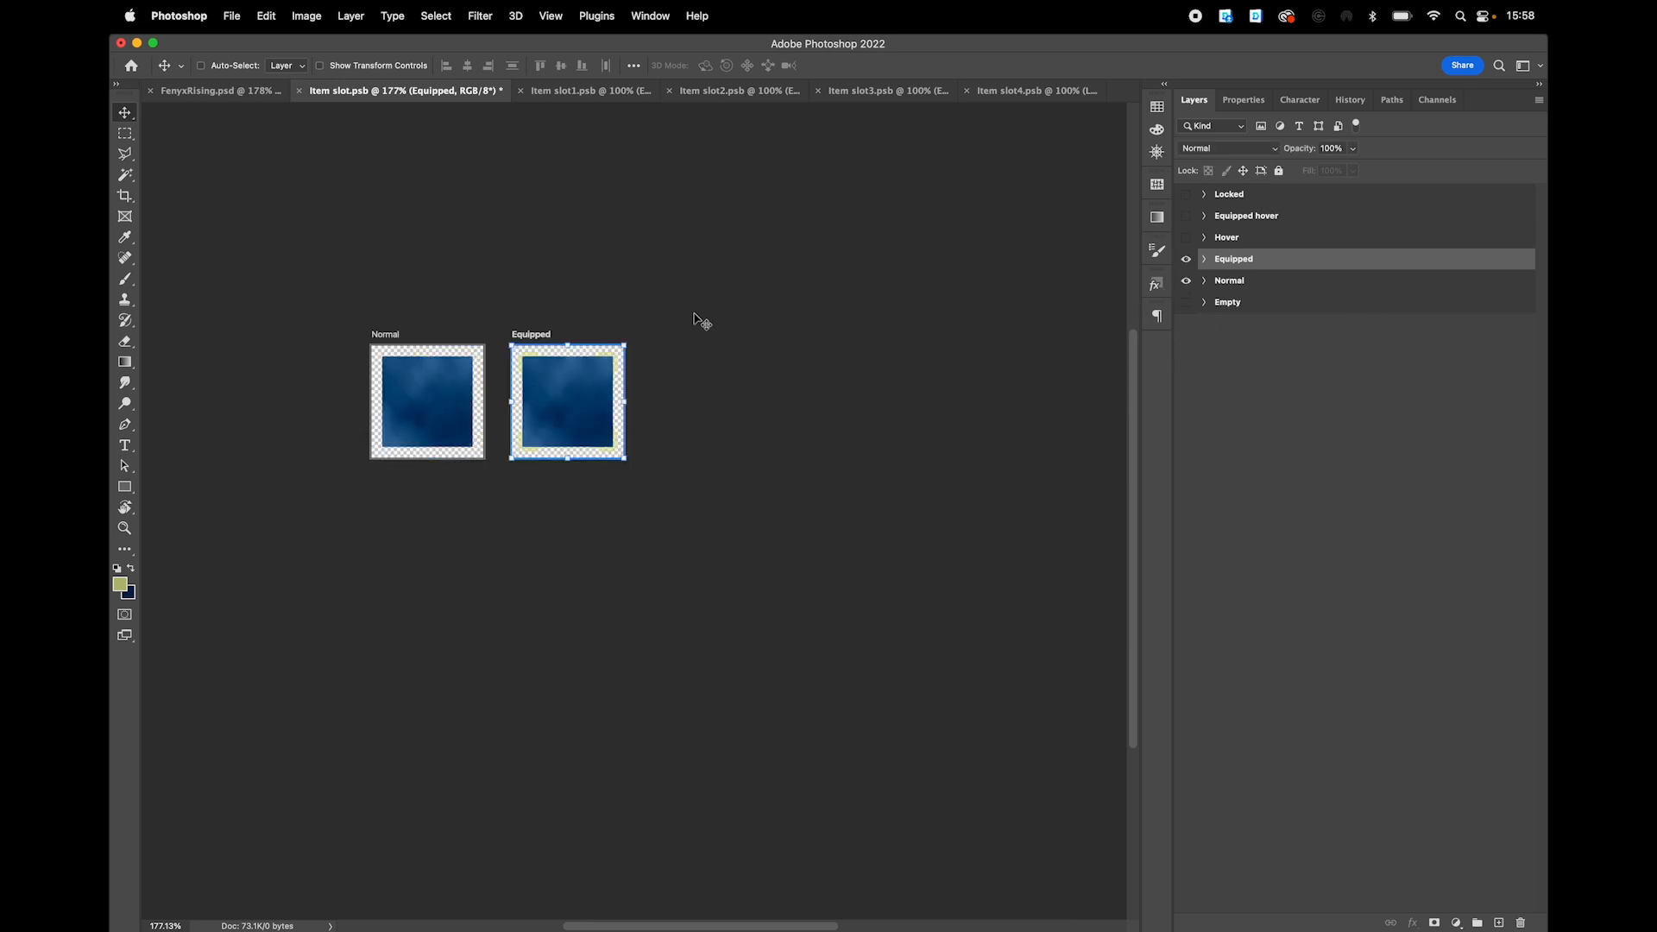
pyautogui.click(1186, 238)
pyautogui.click(1185, 259)
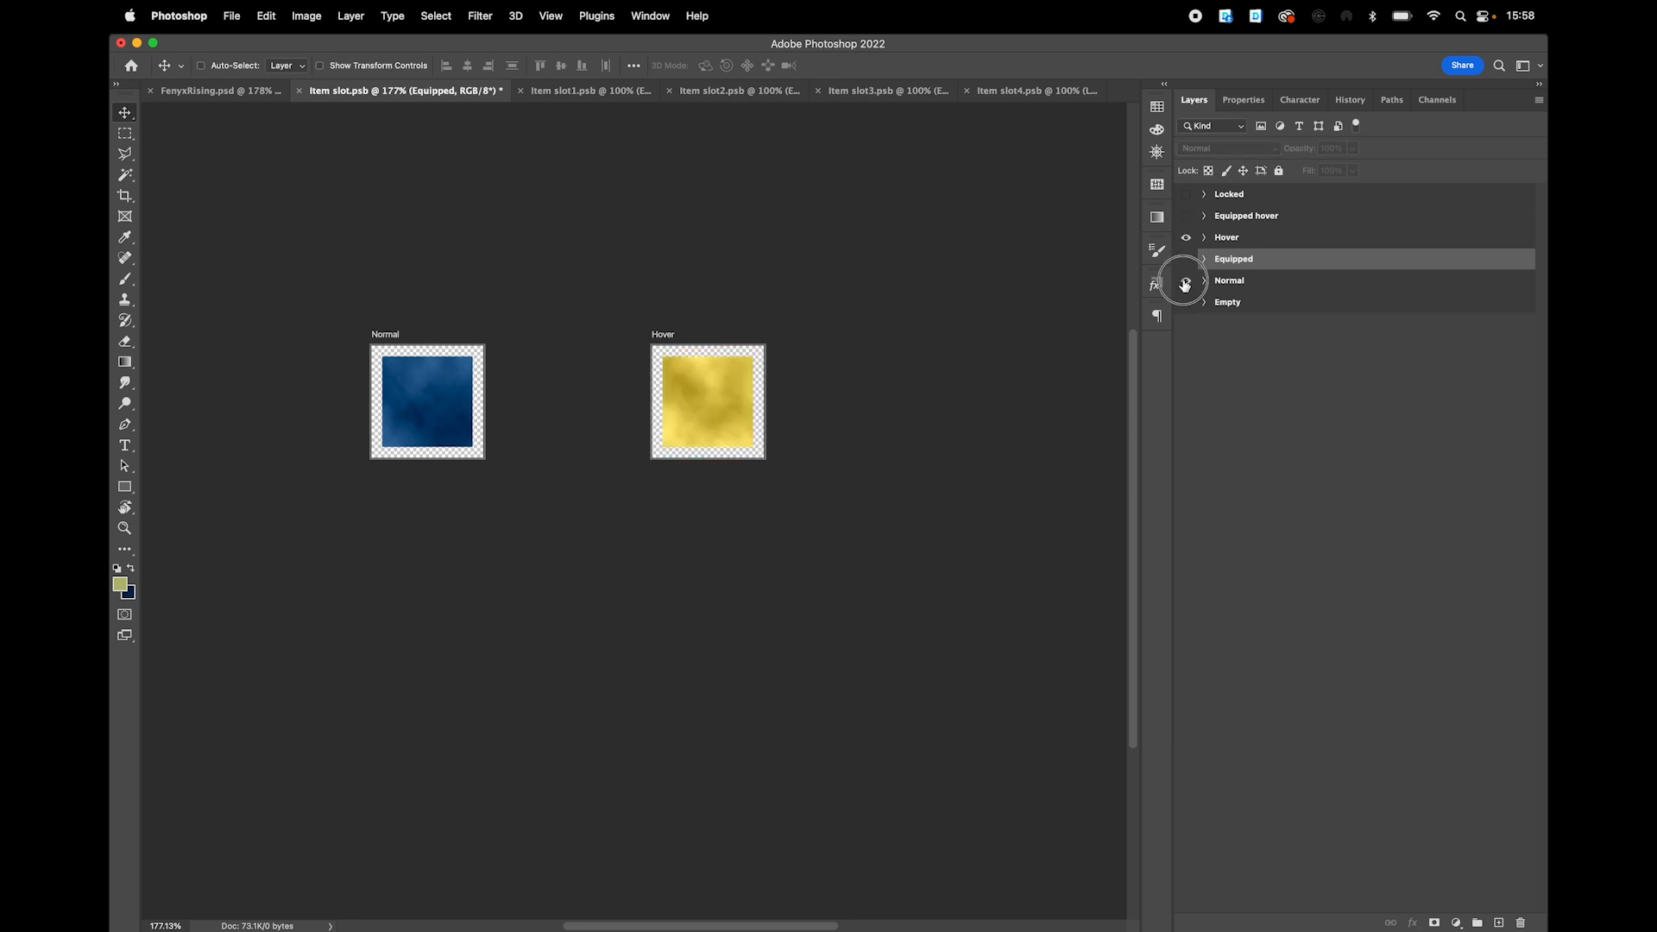
pyautogui.click(1186, 281)
pyautogui.press('super+s')
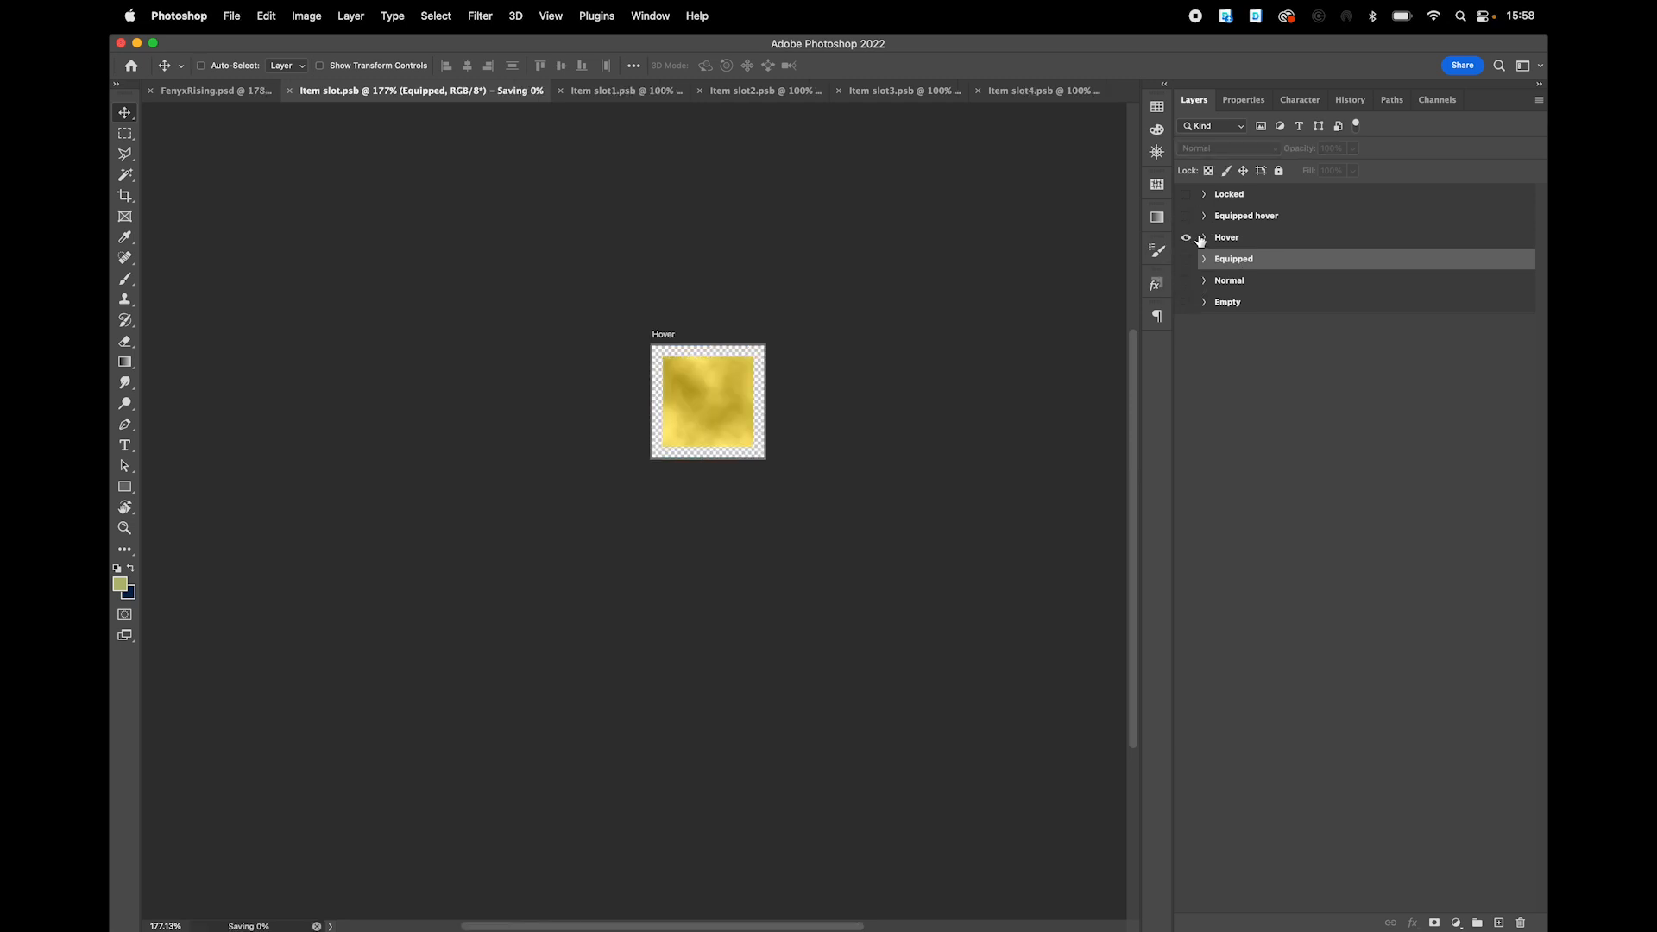
pyautogui.click(222, 90)
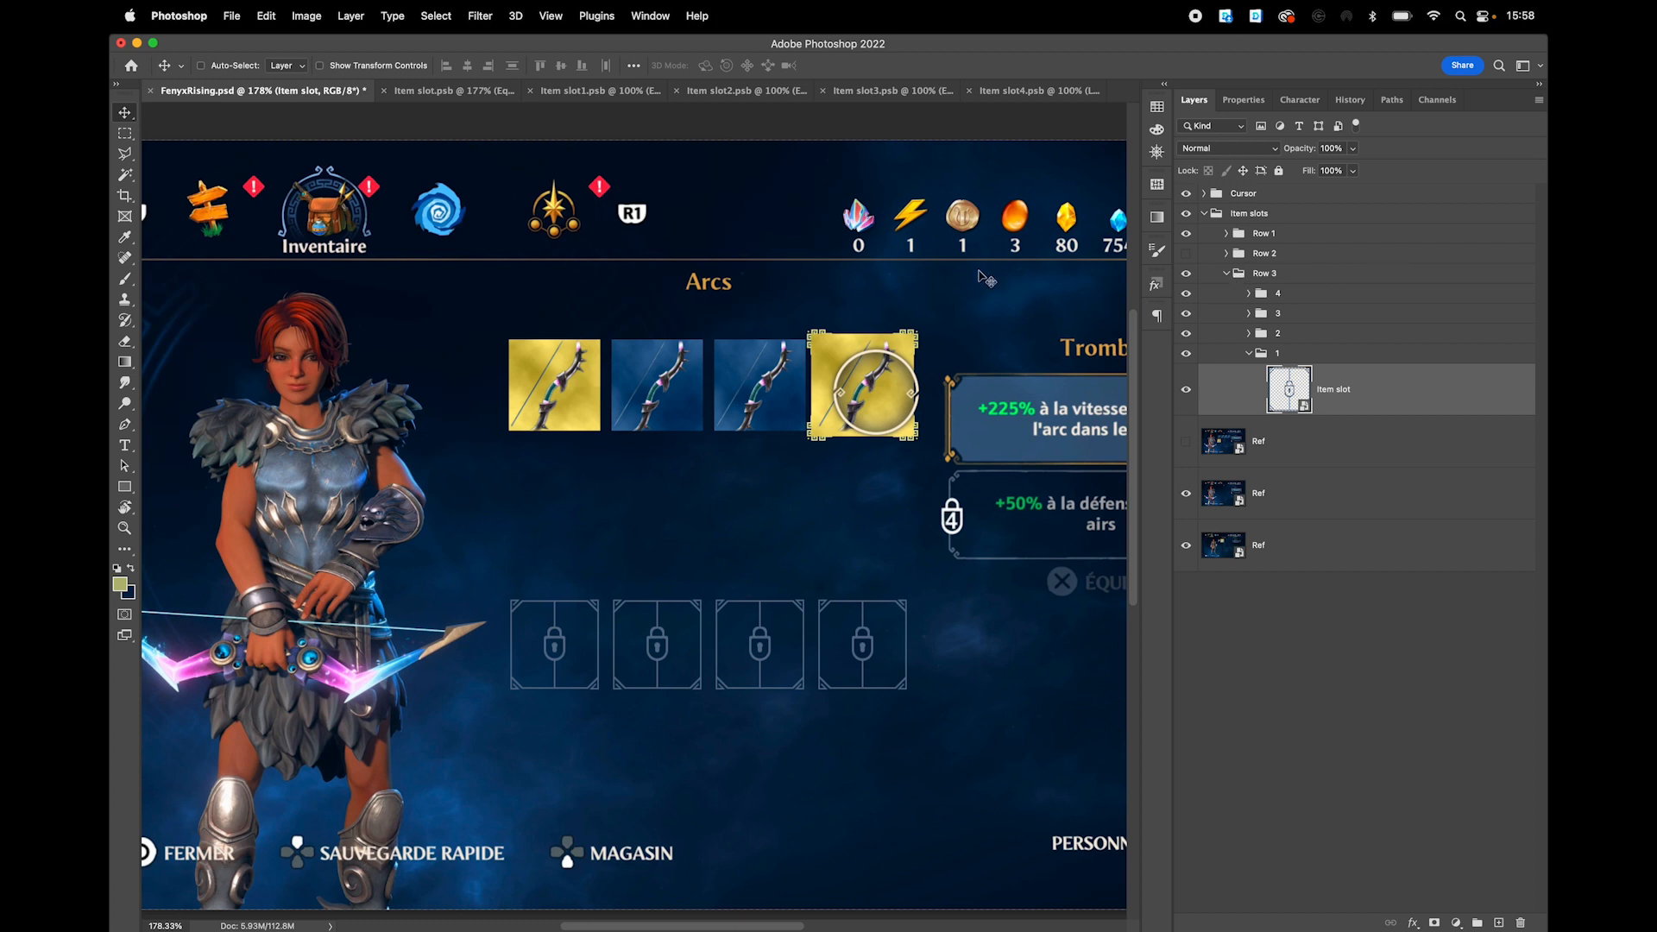
# - Make all artboards from Empty to Locked visible in Item slot.psb and bring the Empty artboard into close view
pyautogui.click(432, 91)
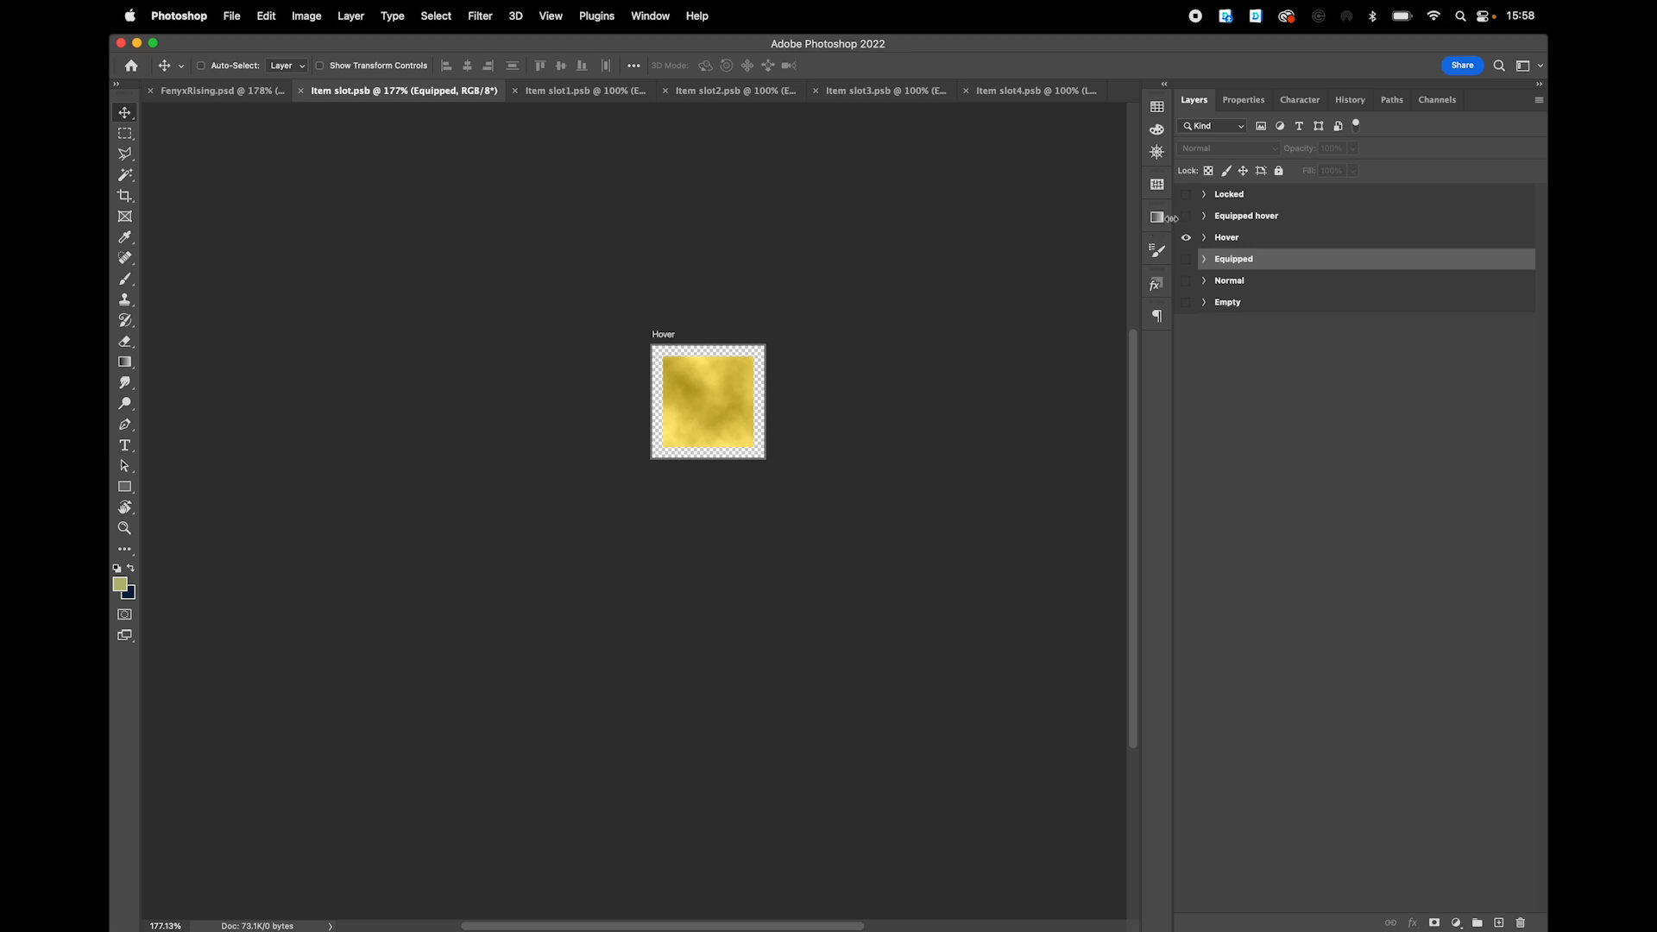
pyautogui.click(1185, 237)
pyautogui.moveTo(1185, 302); pyautogui.dragTo(1186, 194)
pyautogui.hscroll(-3, 432, 503)
pyautogui.scroll(5, 306, 354)
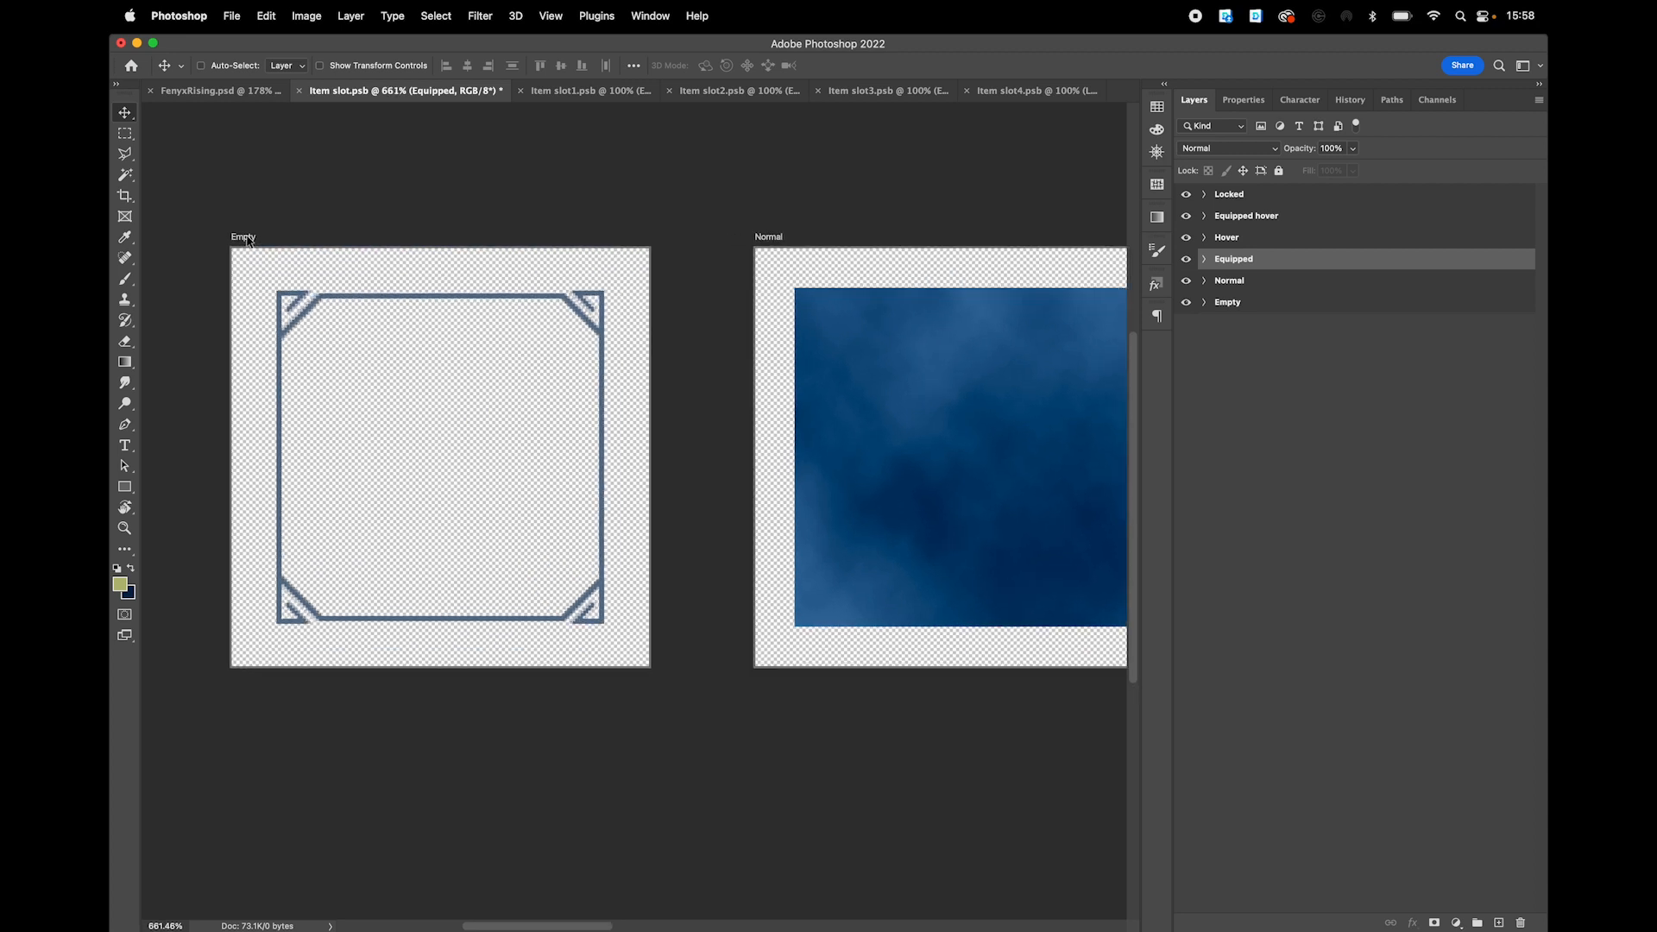
# - Examine the upper-left corner detail of the frame in the Empty artboard up close
pyautogui.click(247, 241)
pyautogui.scroll(1, 376, 358)
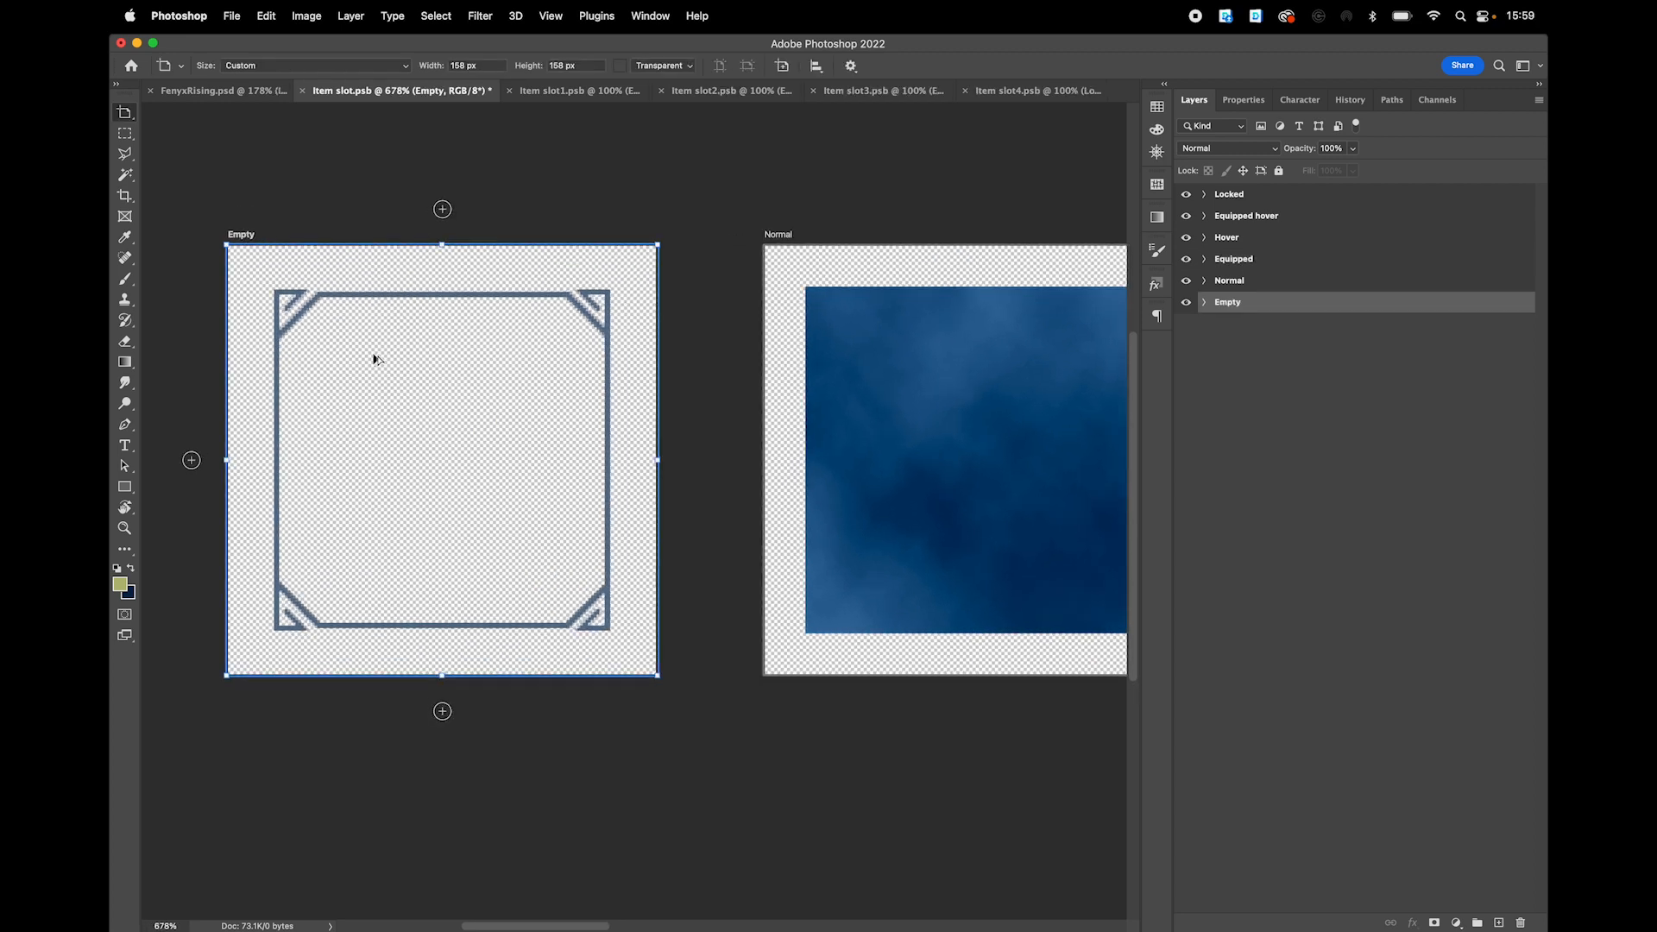
pyautogui.hscroll(-3, 221, 239)
pyautogui.scroll(2, 222, 239)
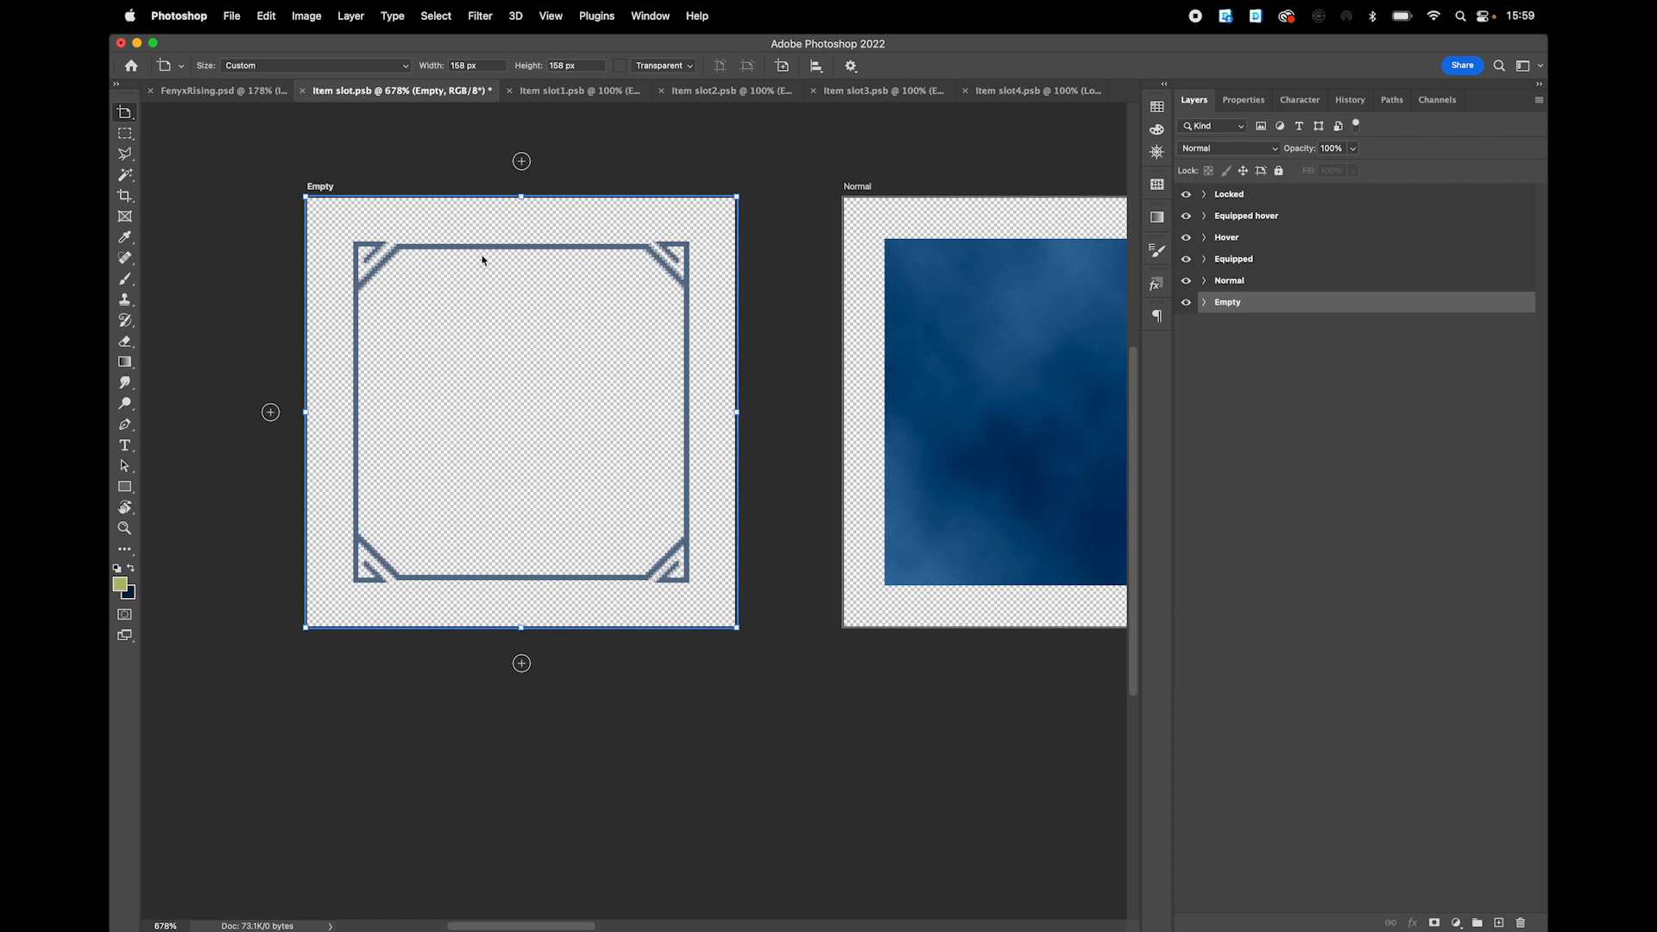
pyautogui.scroll(6, 365, 280)
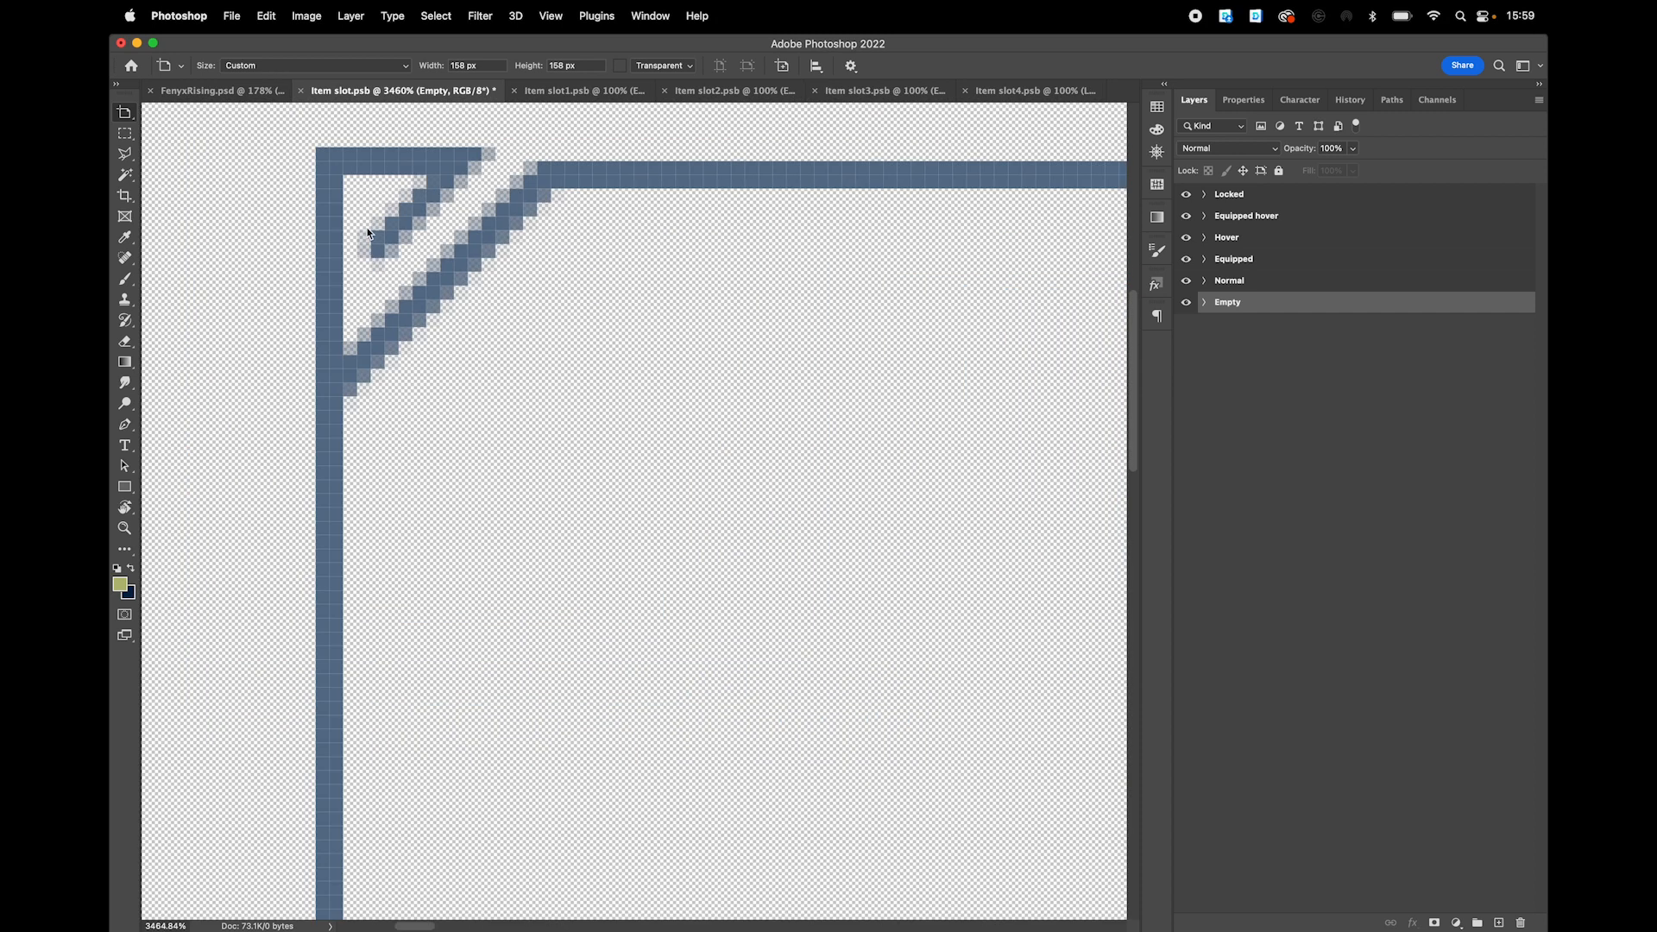
# - Expand the Empty artboard and display the vector path of its Frame shape layer
pyautogui.click(1204, 302)
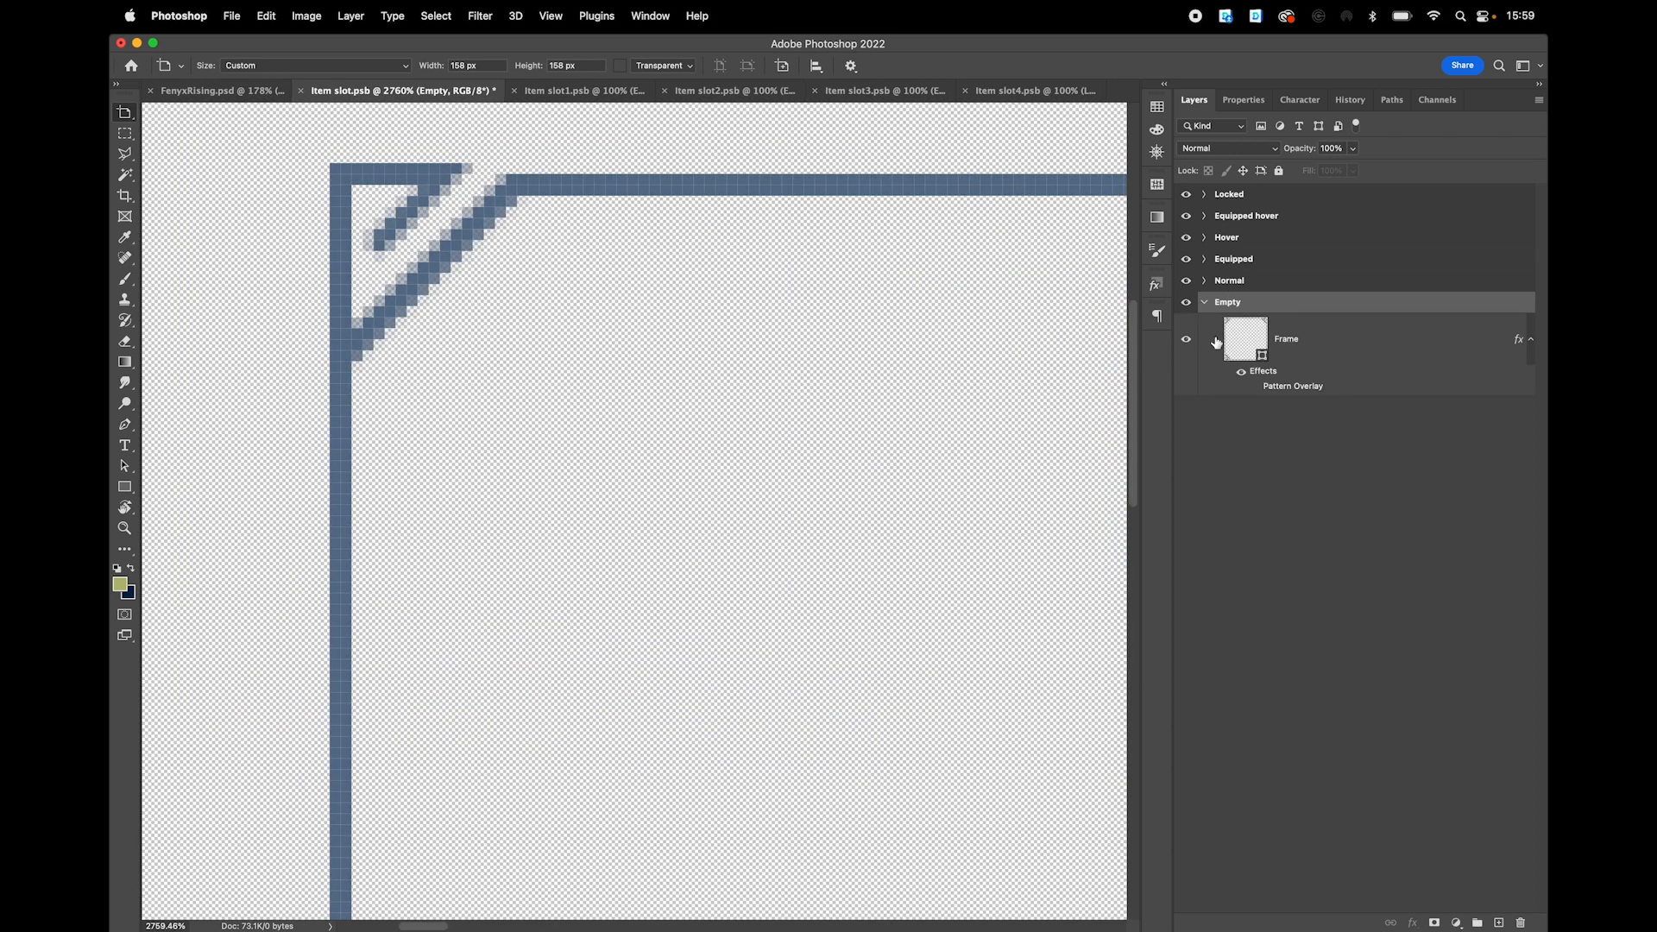
pyautogui.click(1369, 333)
pyautogui.scroll(-4, 524, 300)
pyautogui.scroll(-2, 524, 296)
pyautogui.press('p')
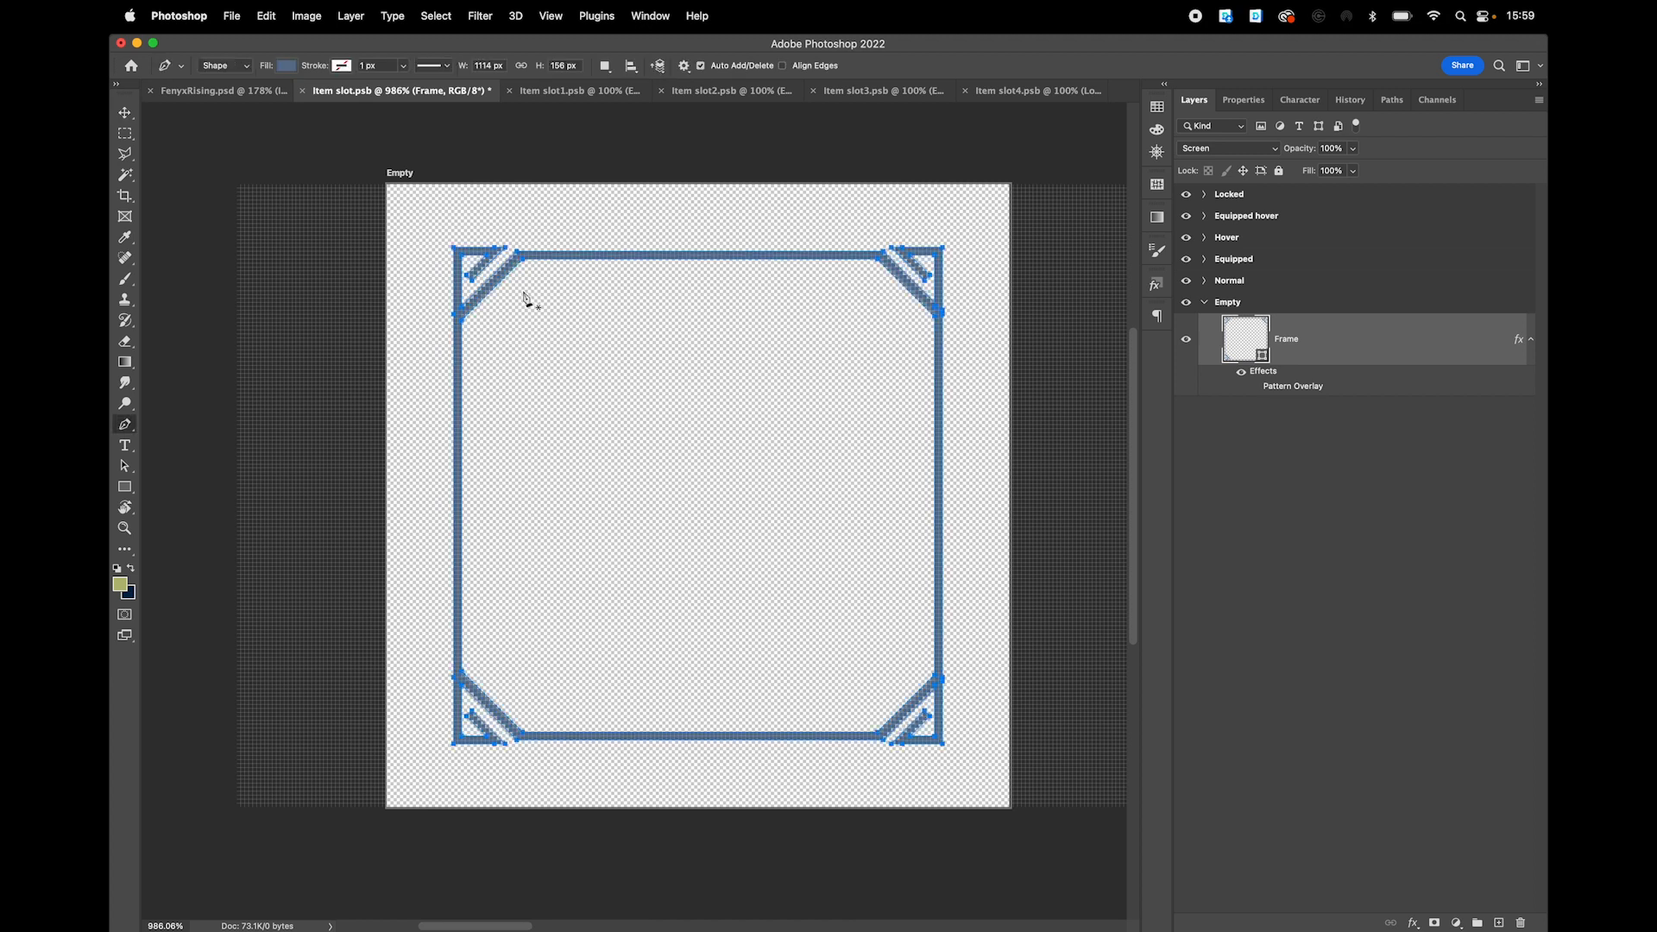
pyautogui.moveTo(431, 222); pyautogui.dragTo(994, 761)
# - Add a 124 × 126 px rectangle near the center of the Empty artboard and hide the Frame layer
pyautogui.click(126, 488)
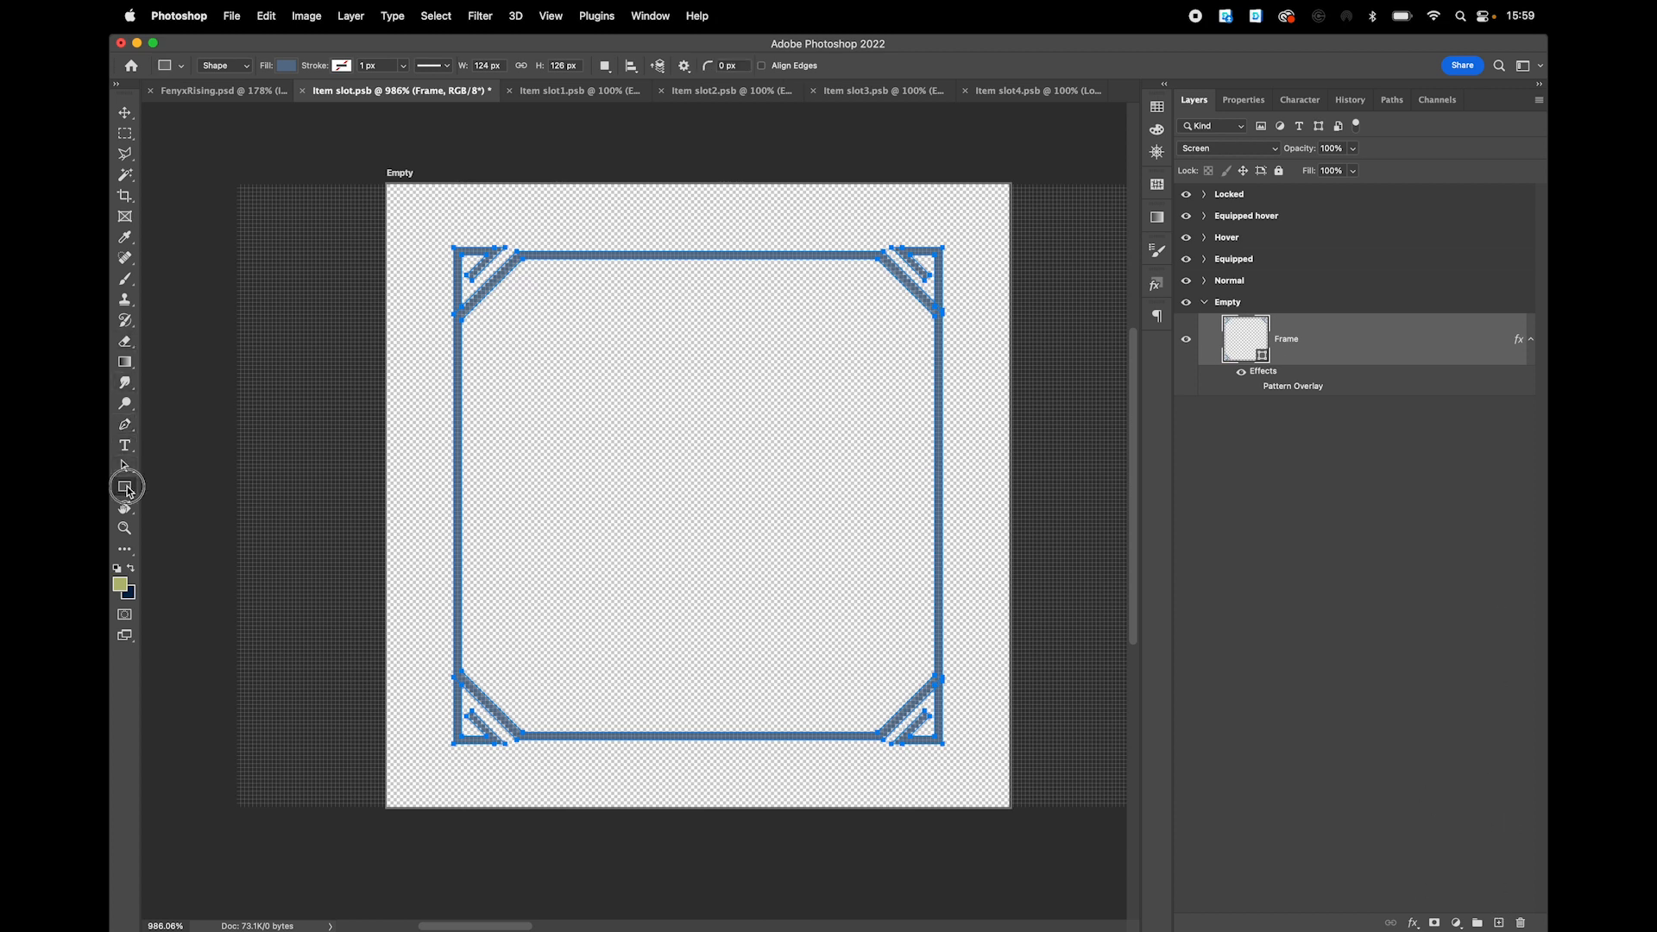
pyautogui.click(466, 223)
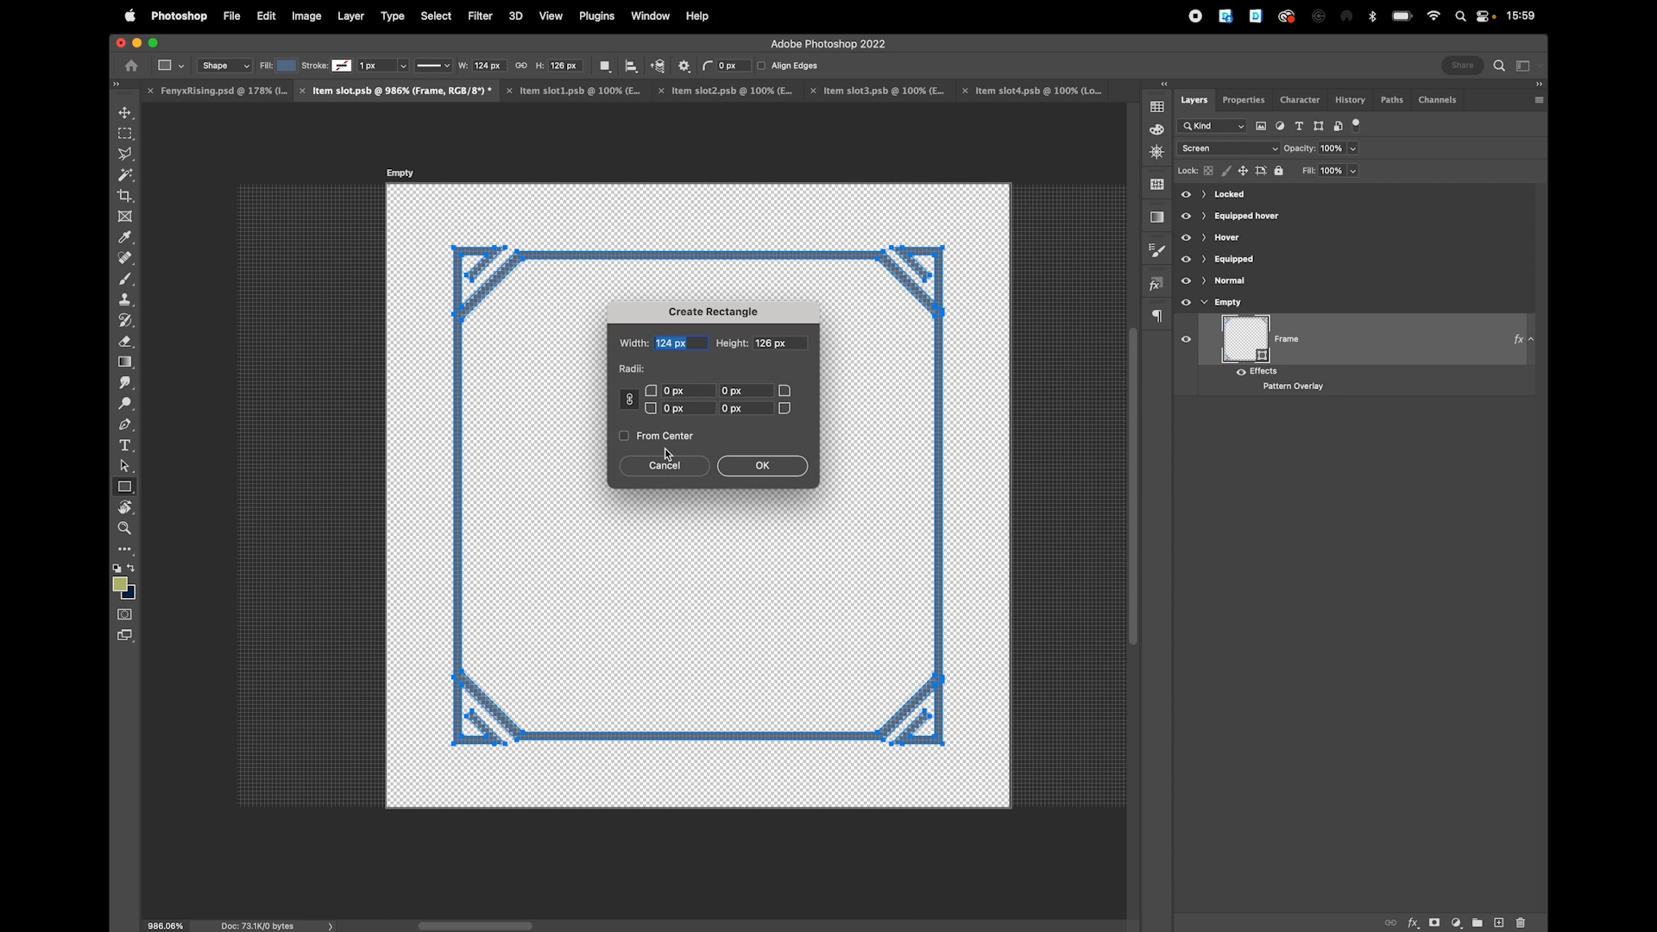
pyautogui.press('Return')
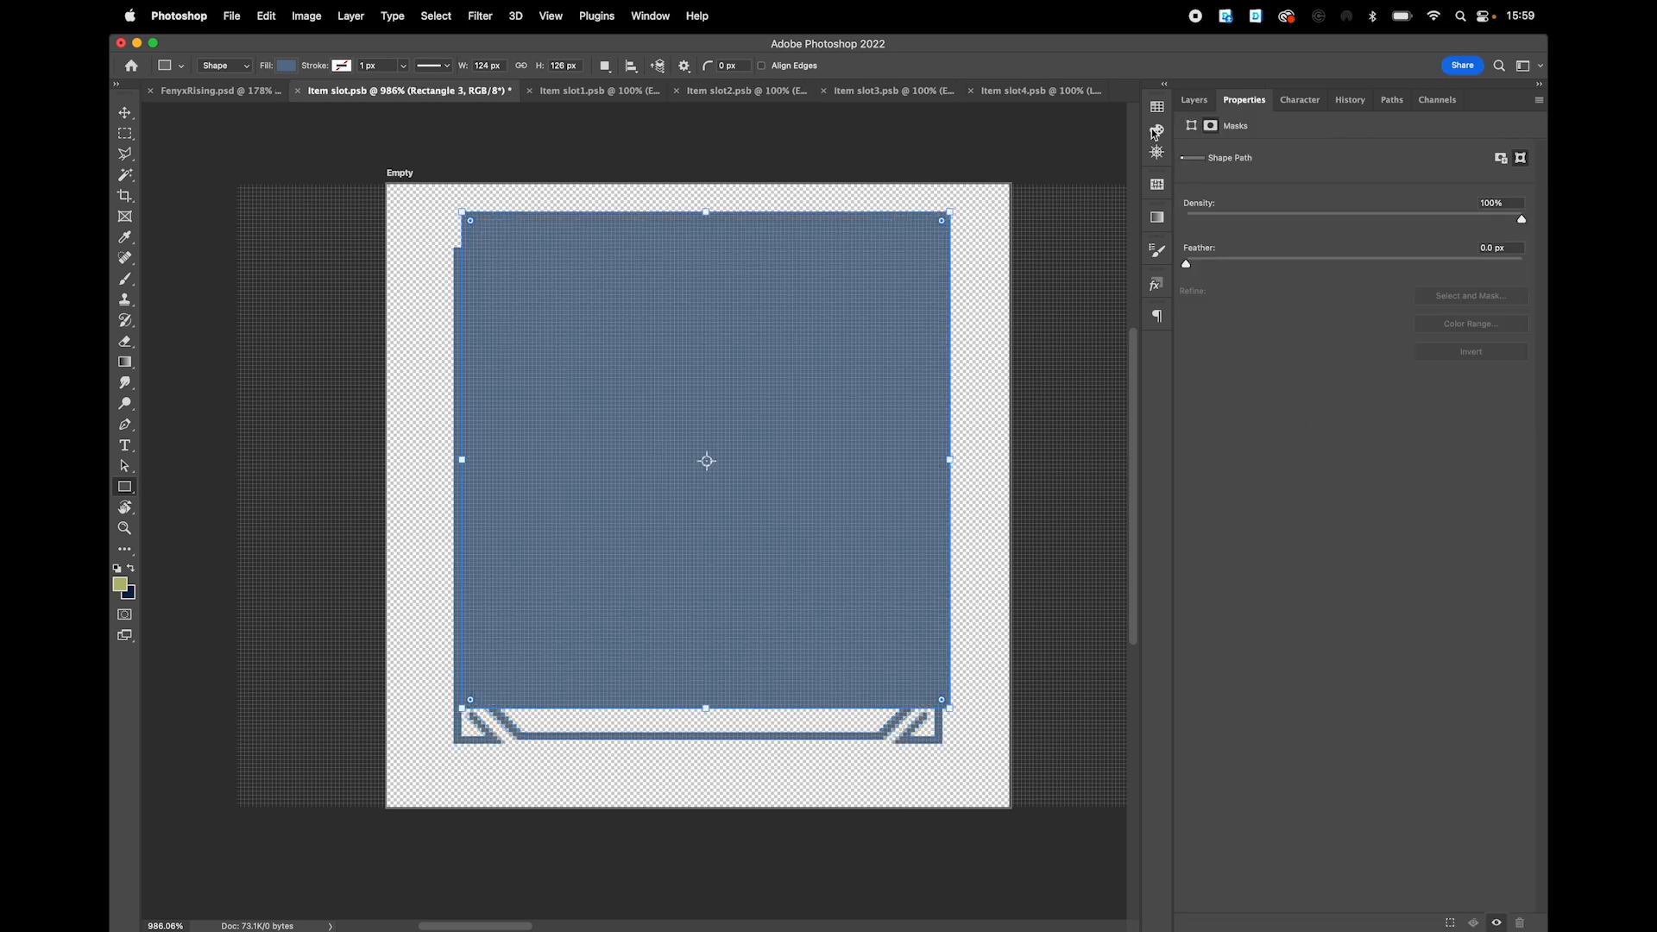
pyautogui.click(1208, 105)
pyautogui.click(1183, 390)
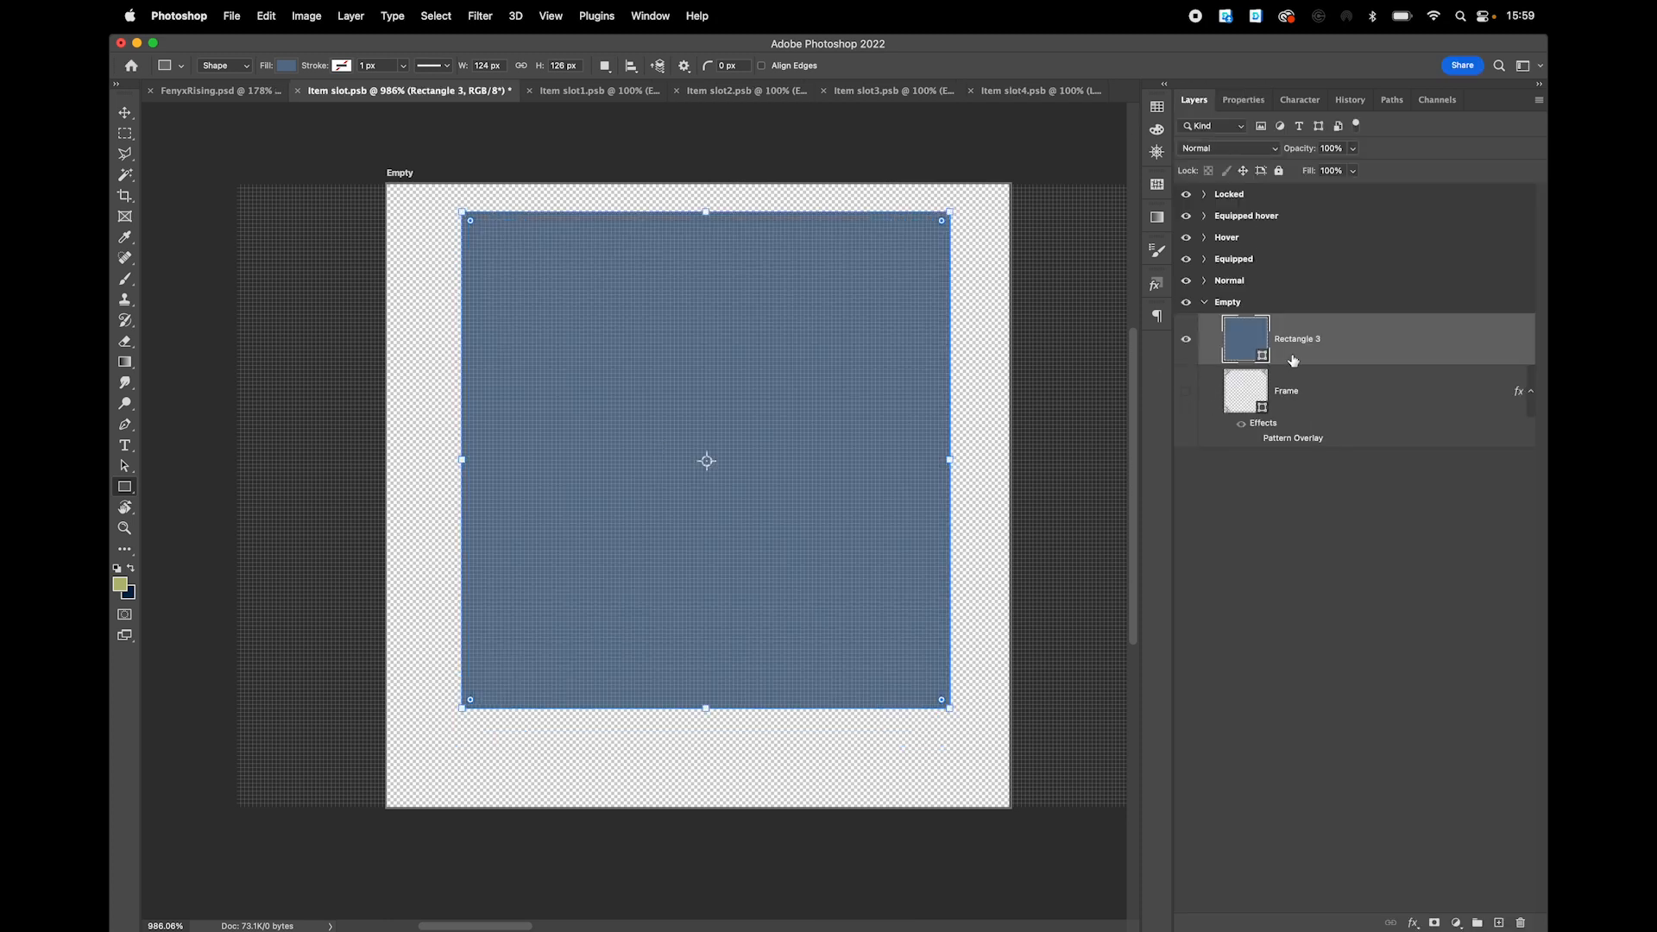
pyautogui.press('v')
pyautogui.moveTo(751, 290); pyautogui.dragTo(743, 332)
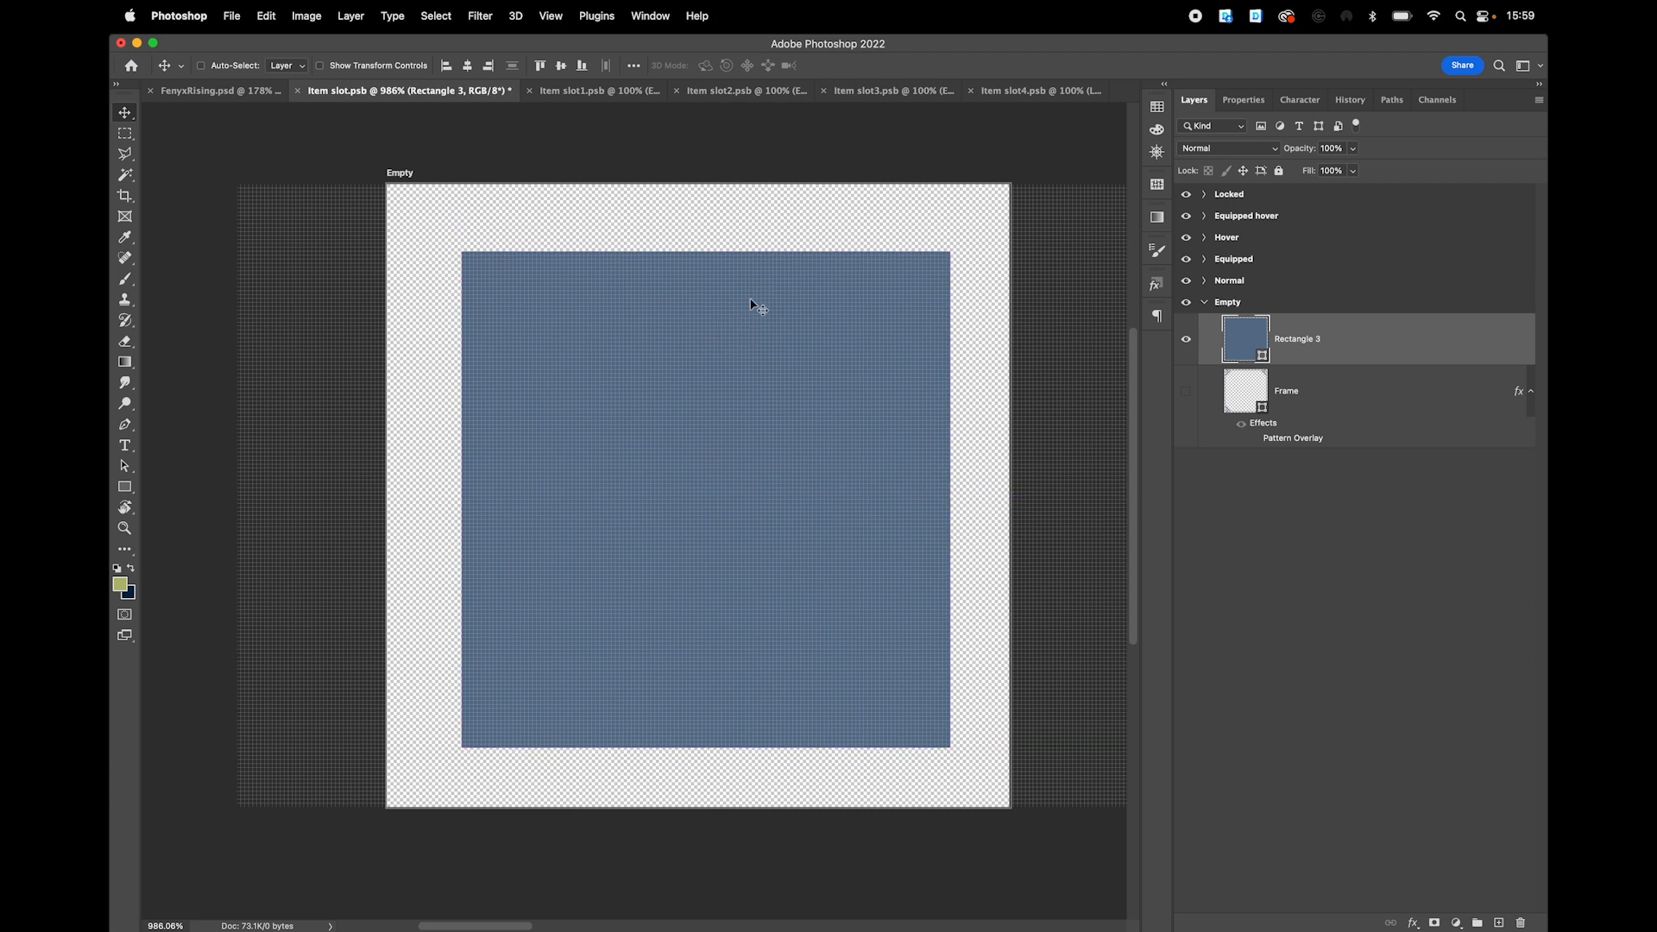
# - Duplicate the rectangle layer and scale the copy proportionally about its center to about 120 px wide
pyautogui.keyDown('alt'); pyautogui.moveTo(1370, 349); pyautogui.dragTo(1372, 326); pyautogui.keyUp('alt')
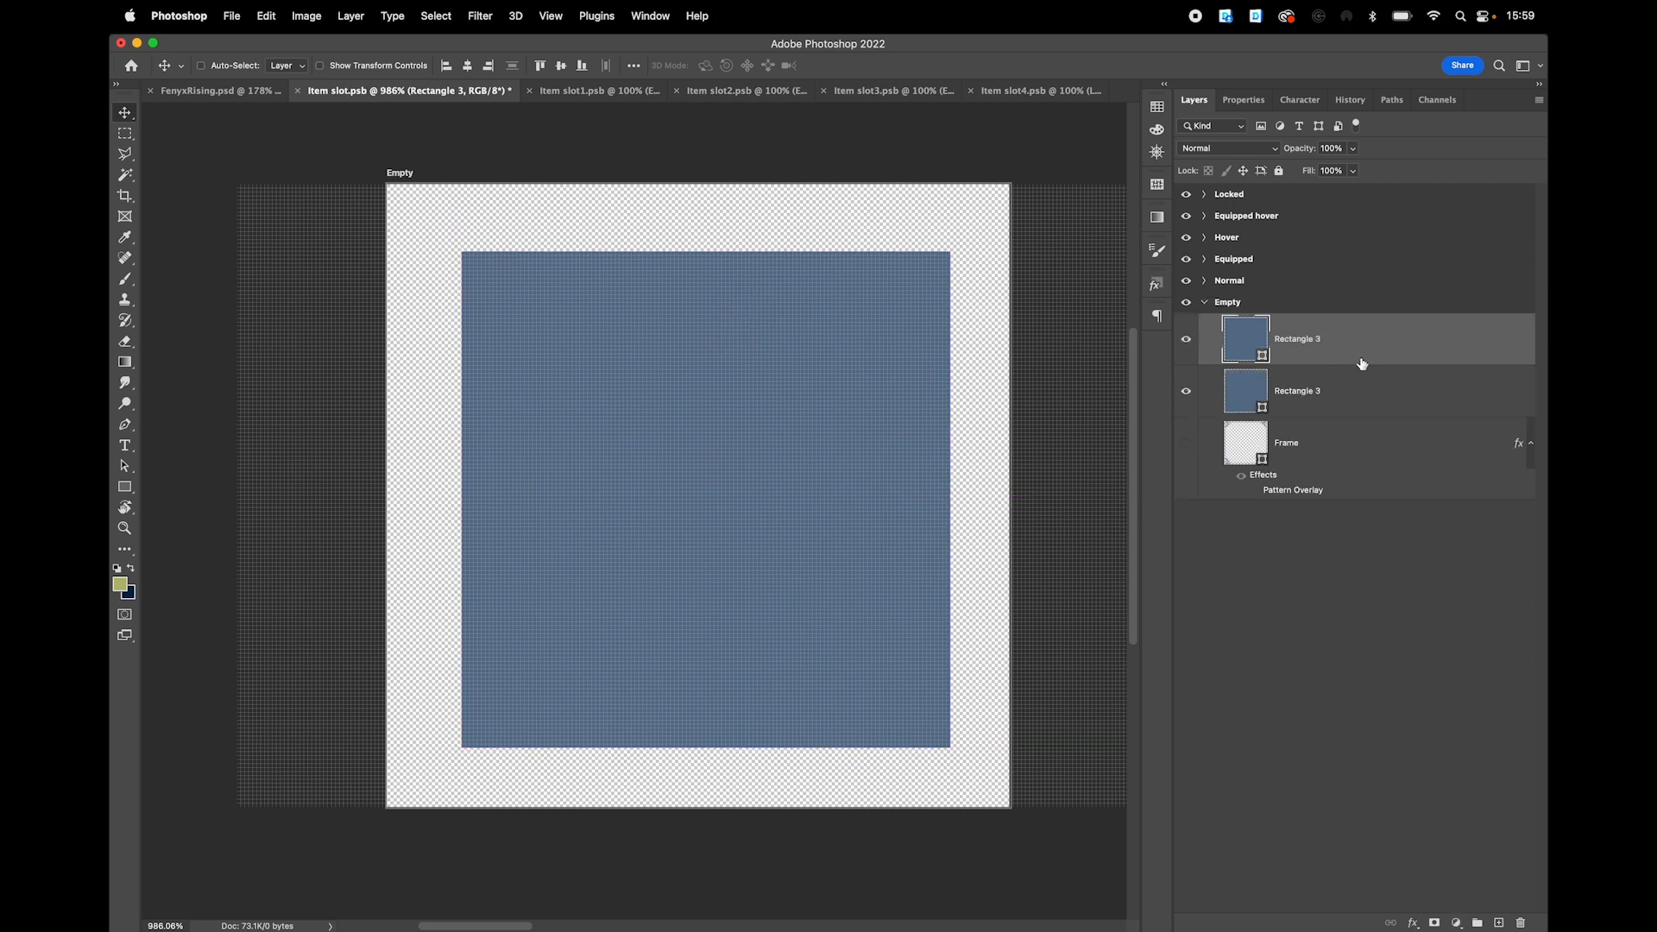
pyautogui.hotkey('ctrl', 't')
pyautogui.rightClick(436, 66)
pyautogui.click(457, 76)
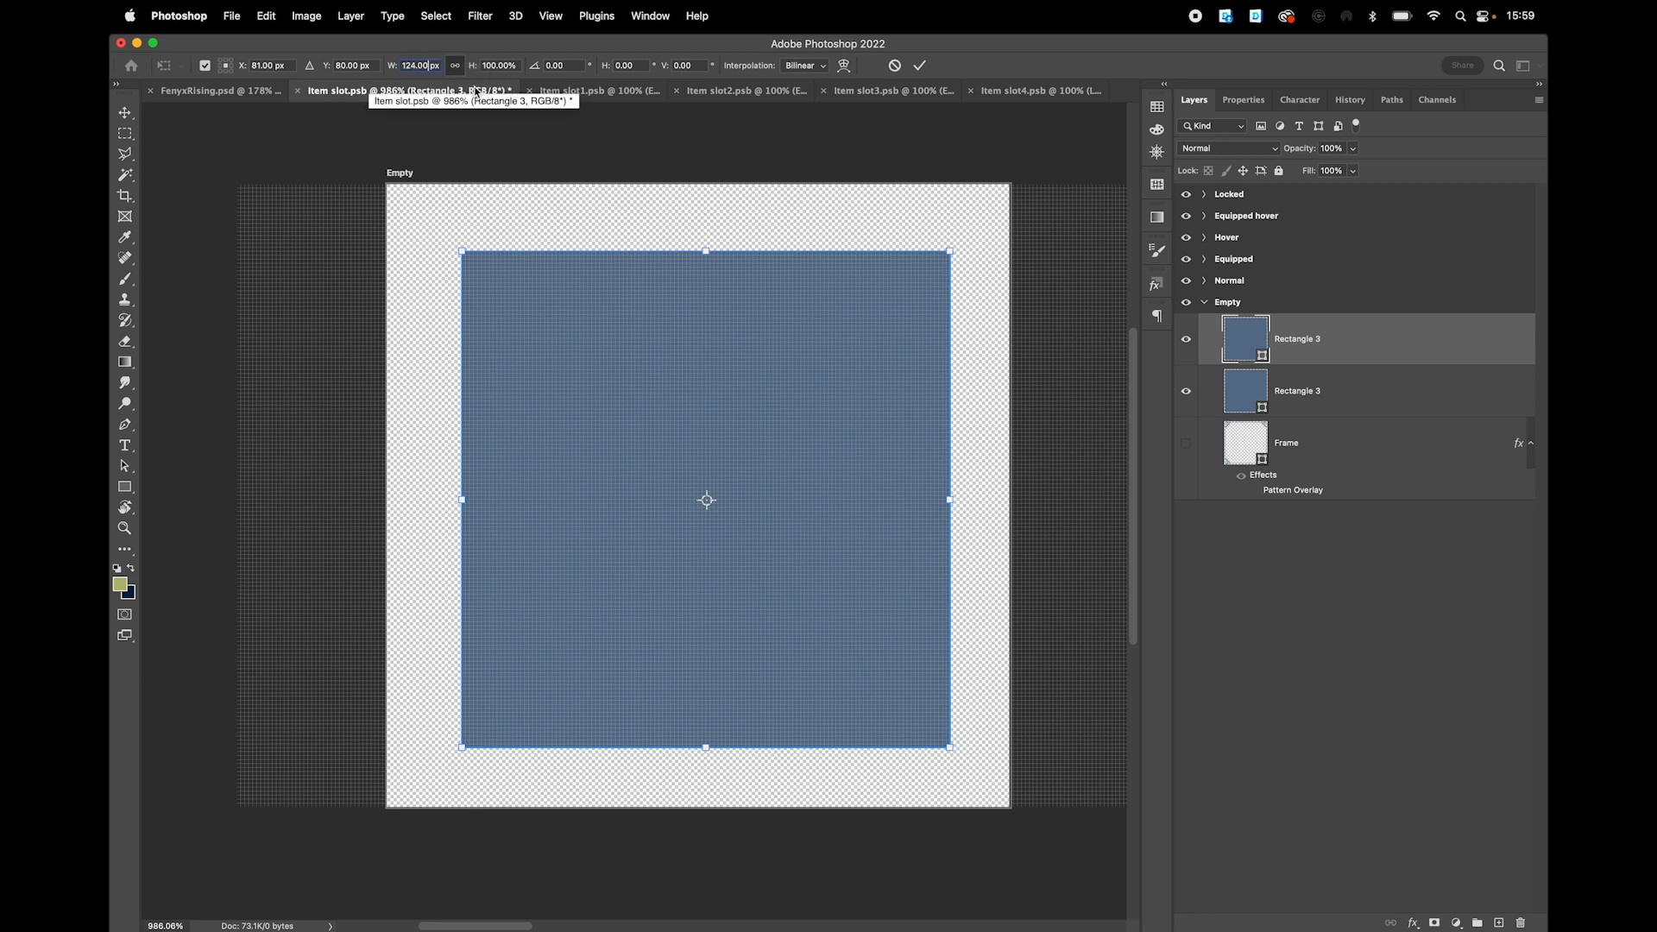
pyautogui.press('Down')
pyautogui.press('Down')
pyautogui.press('Down')
pyautogui.press('Return')
pyautogui.scroll(3, 957, 285)
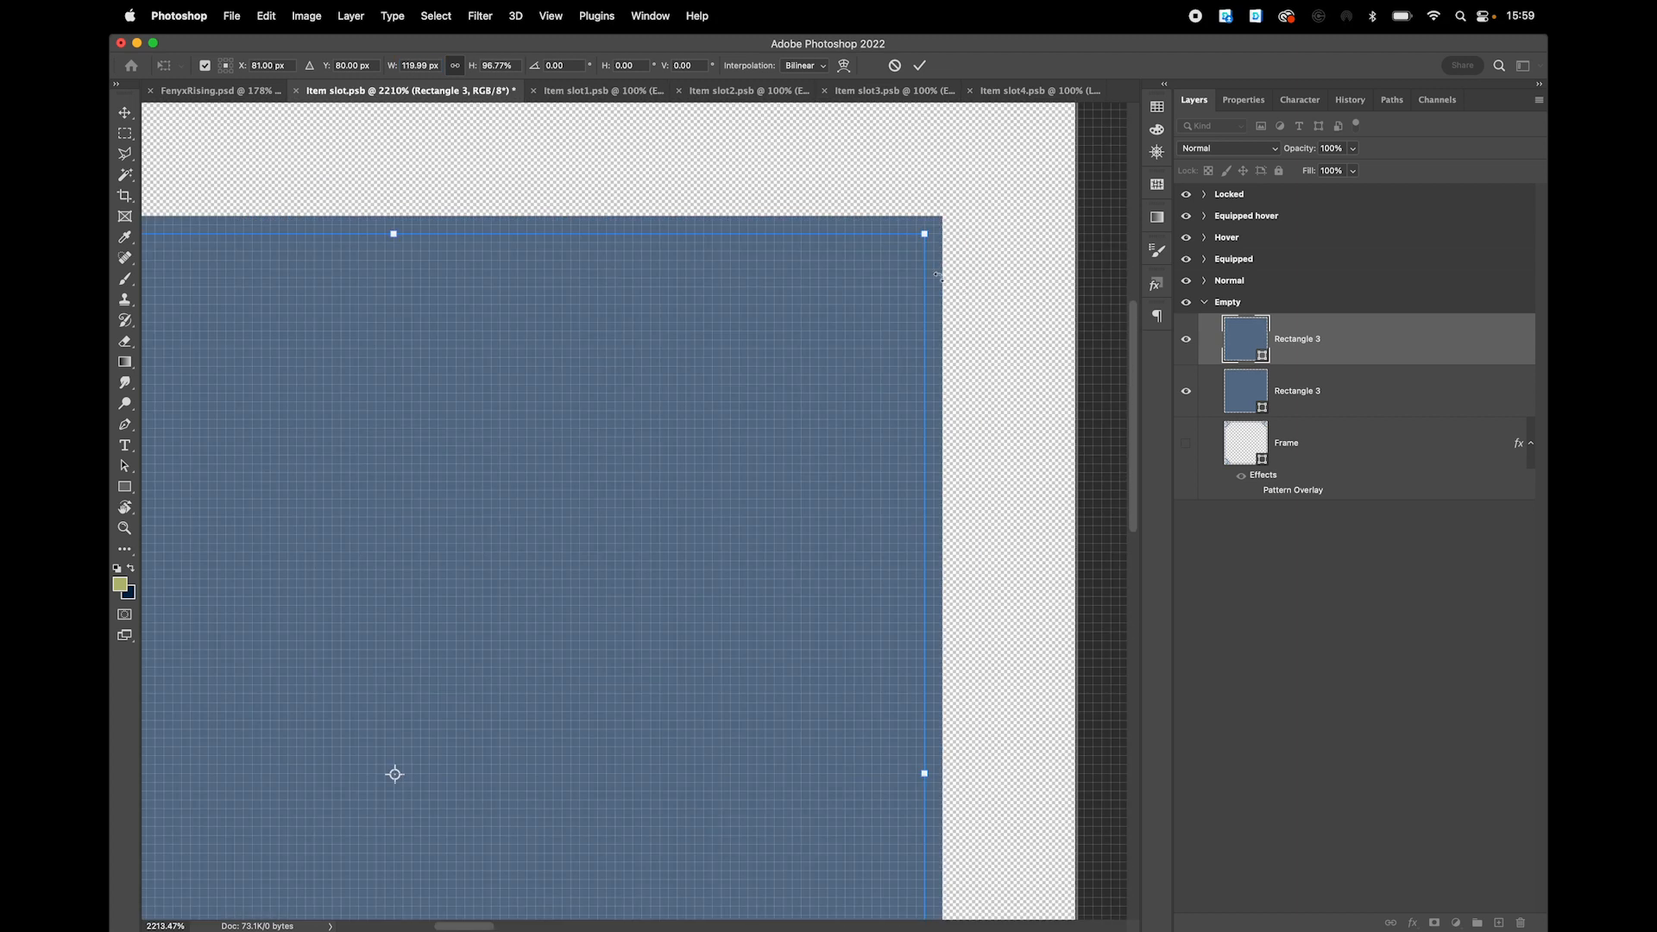
pyautogui.scroll(-4, 938, 276)
# - Try subtracting the smaller rectangle from the larger one to form a thin square outline
pyautogui.click(1320, 375)
pyautogui.keyDown('shift'); pyautogui.click(1331, 342); pyautogui.keyUp('shift')
pyautogui.press('p')
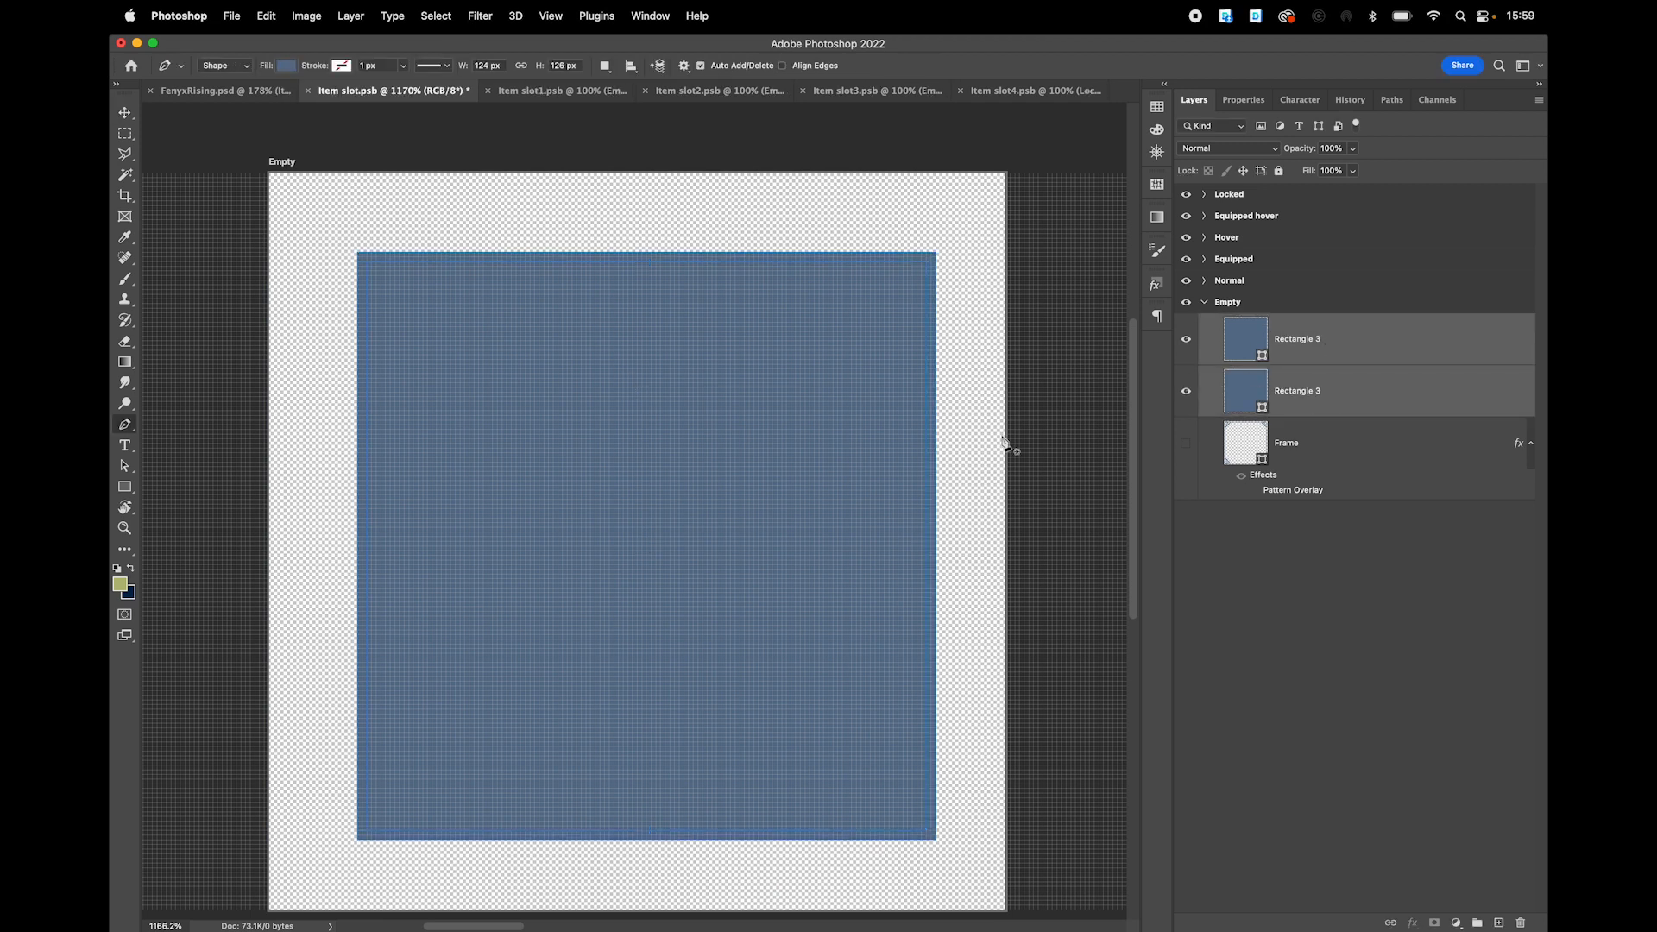
pyautogui.rightClick(827, 347)
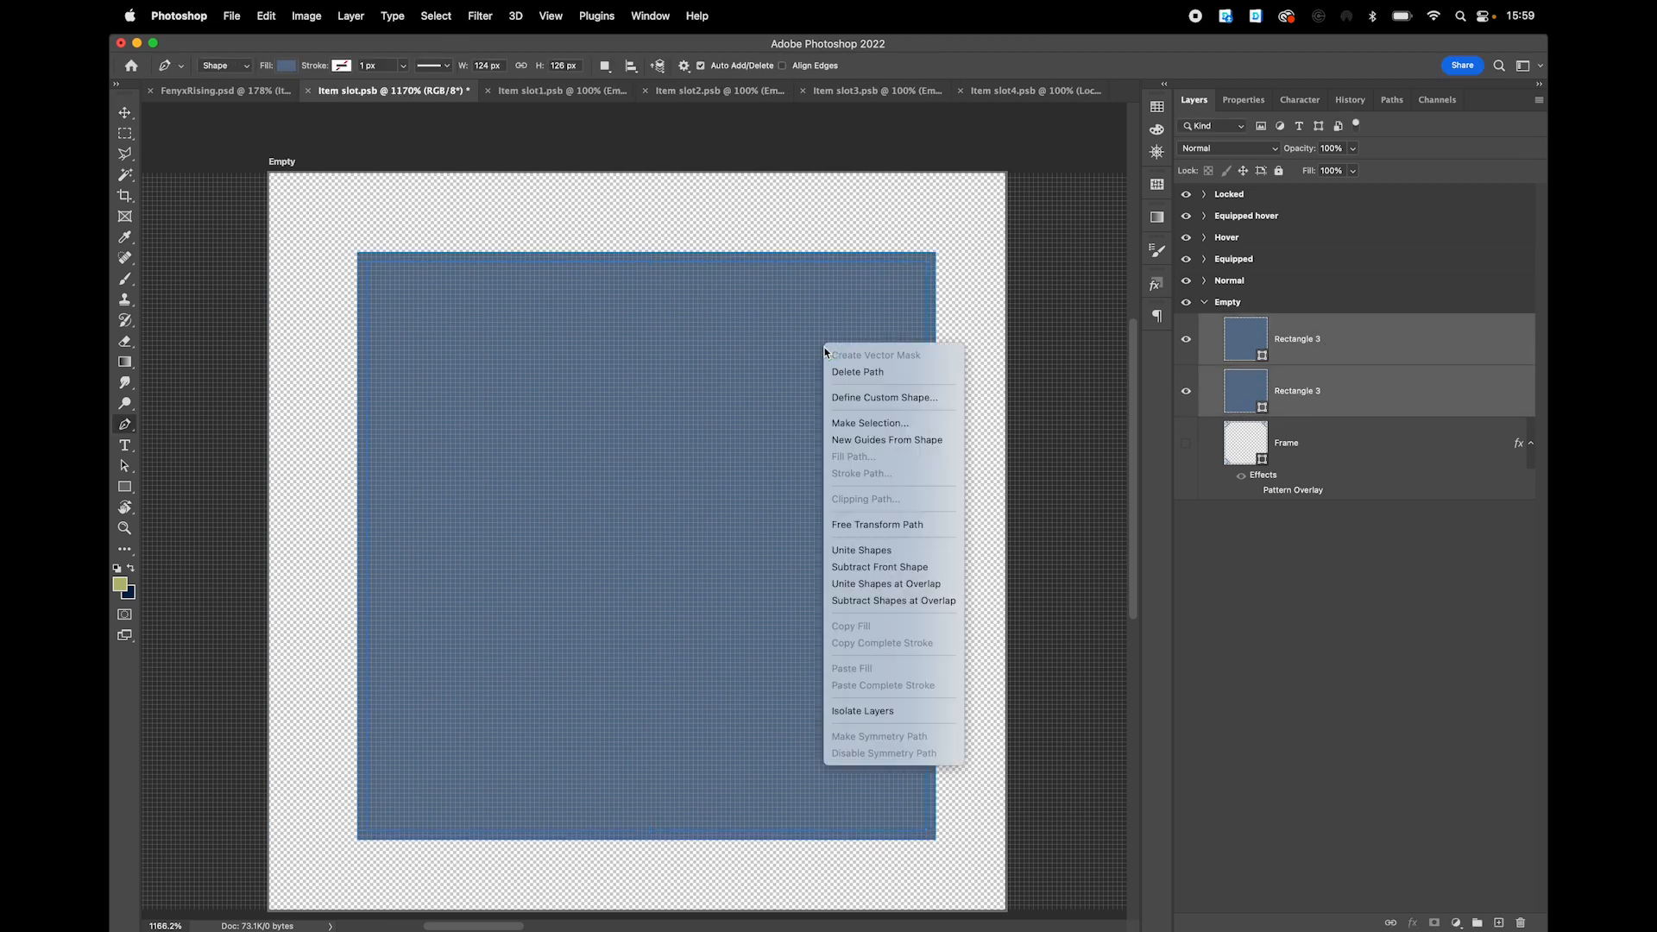
pyautogui.click(853, 567)
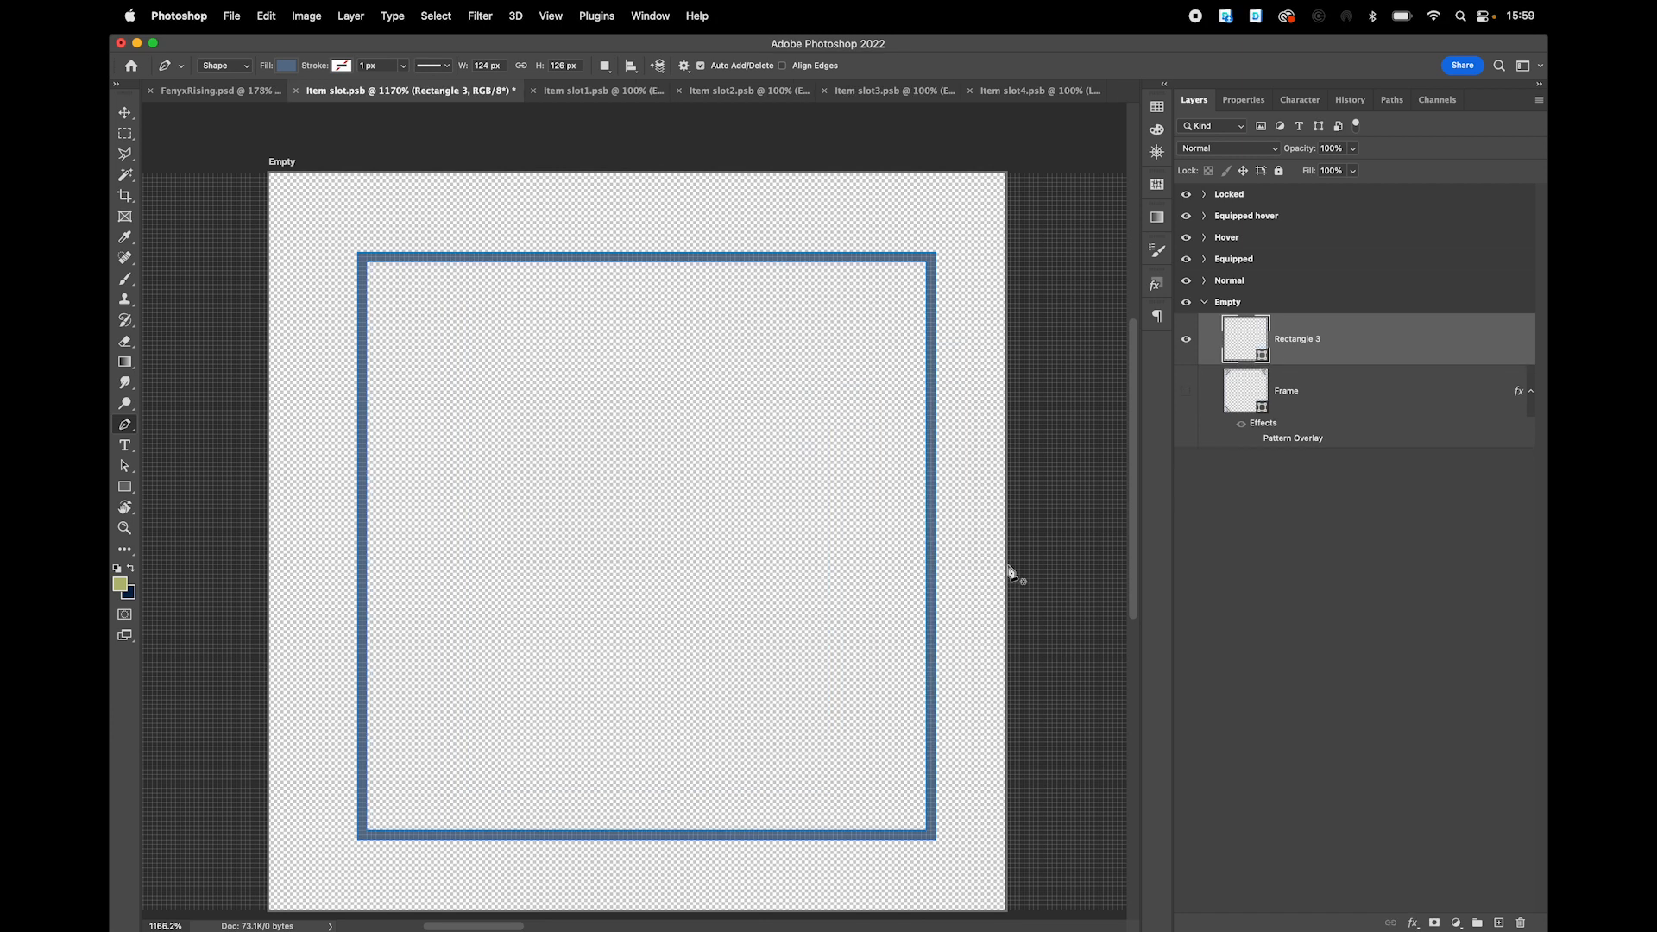
# - Undo the rectangle subtraction and delete the smaller copy, keeping only the full-size rectangle
pyautogui.press('super+z')
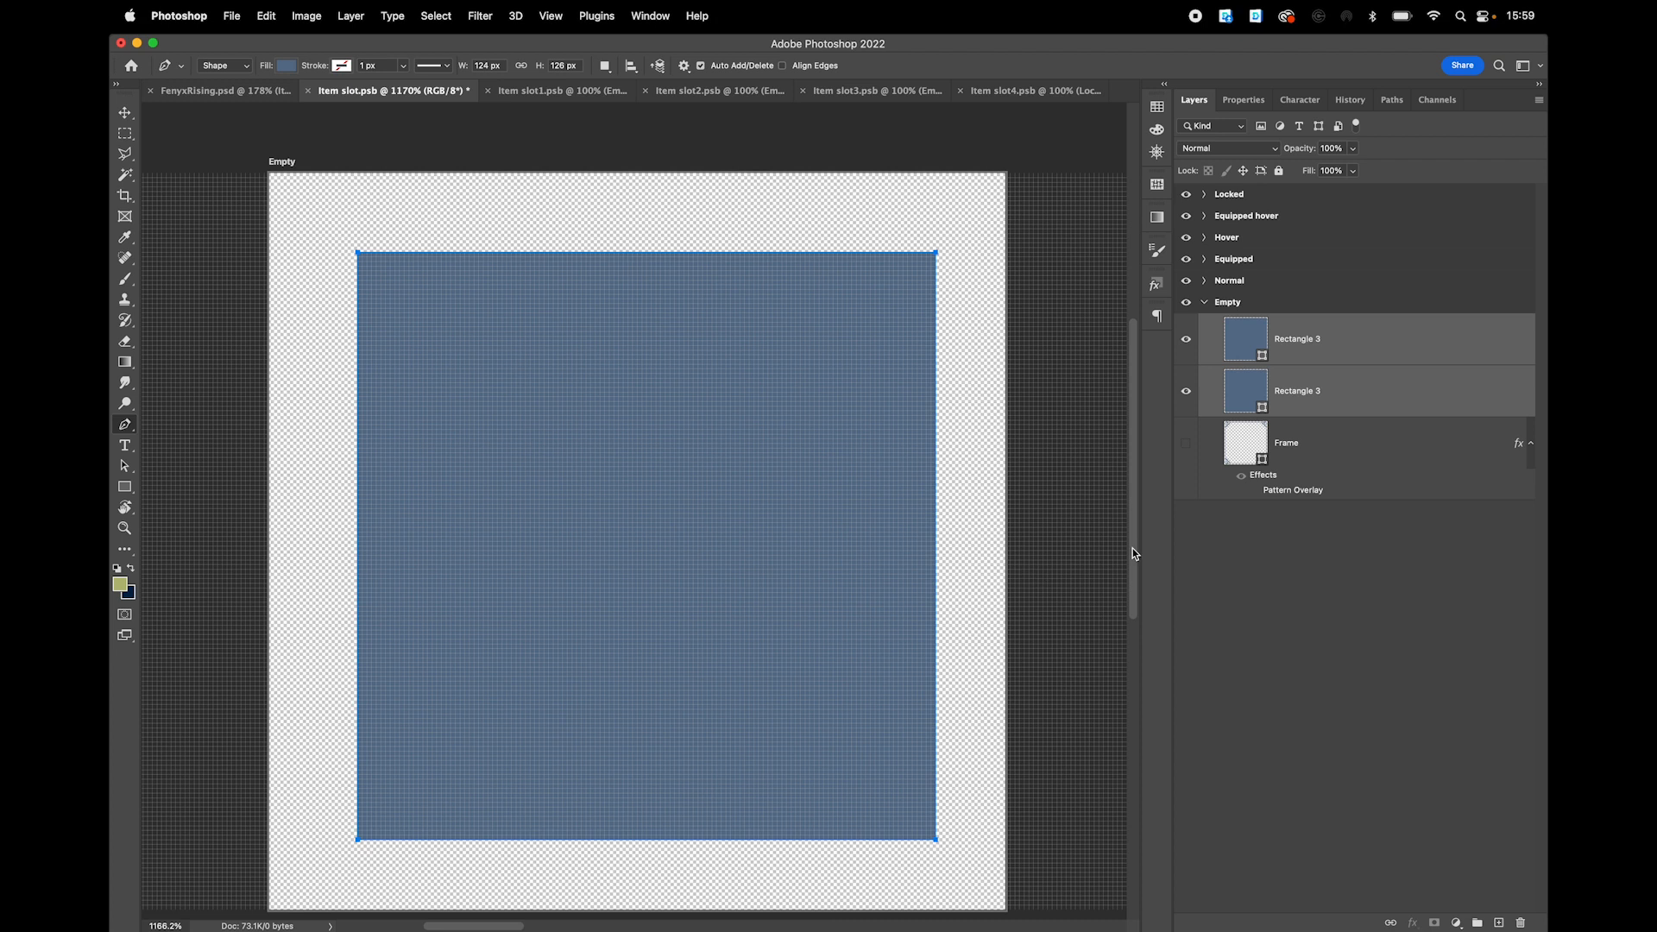
pyautogui.click(1338, 353)
pyautogui.press('Delete')
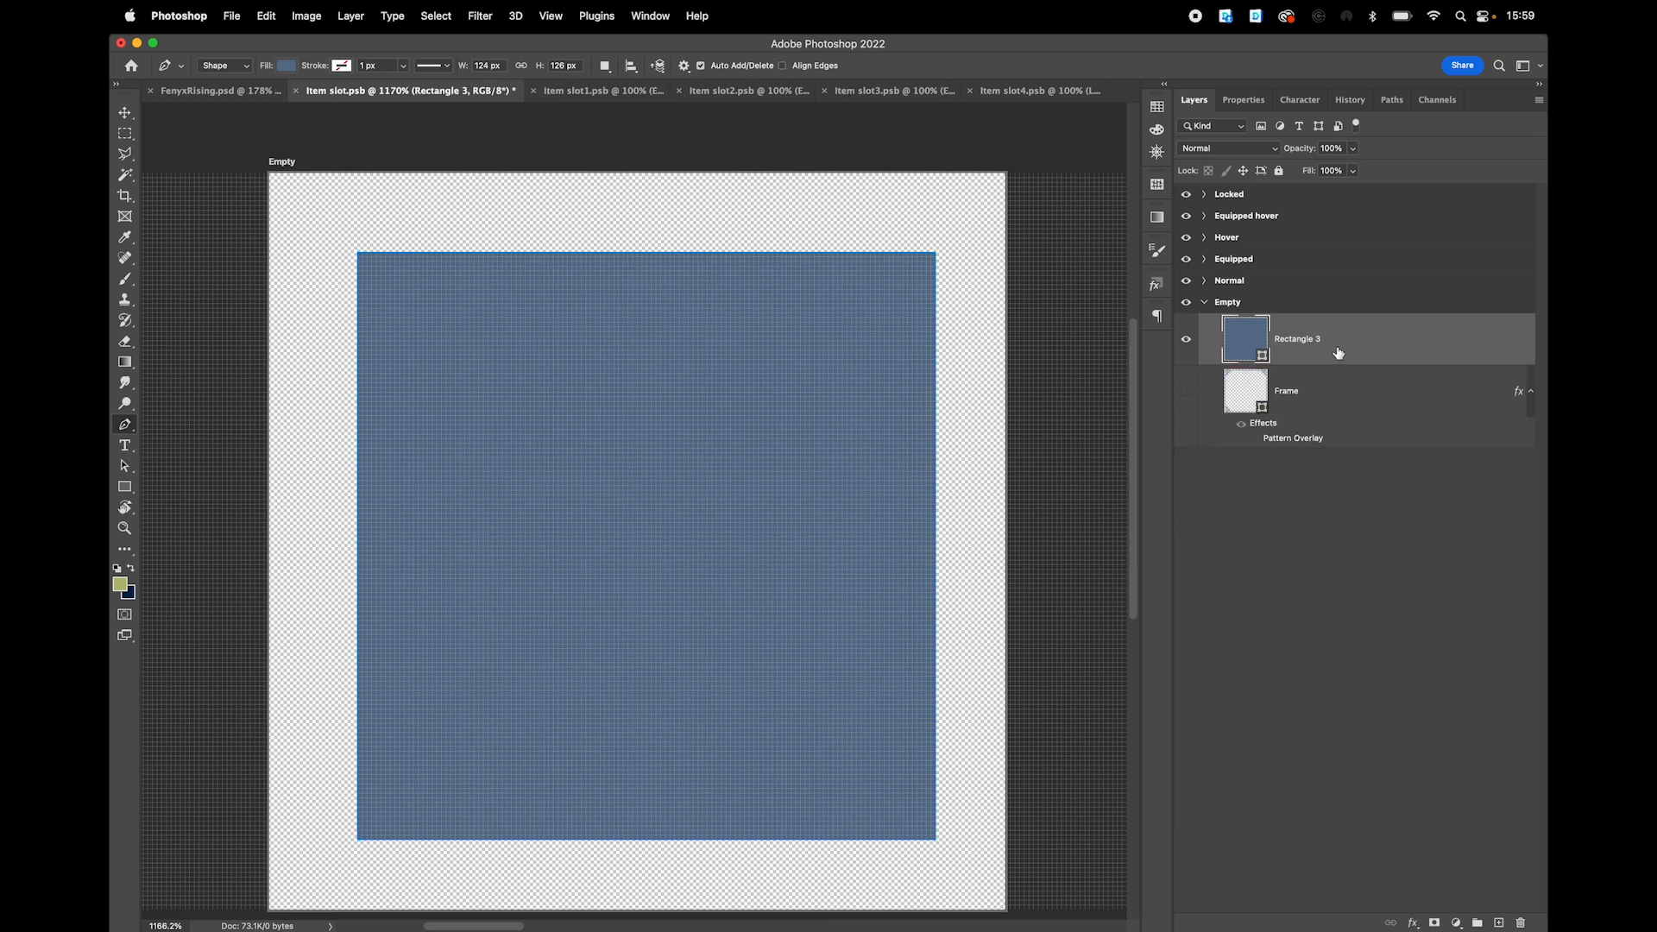
# - Subtract a 26 × 26 px square from the rectangle's upper-left corner and rotate the cut-out 45°
pyautogui.click(124, 487)
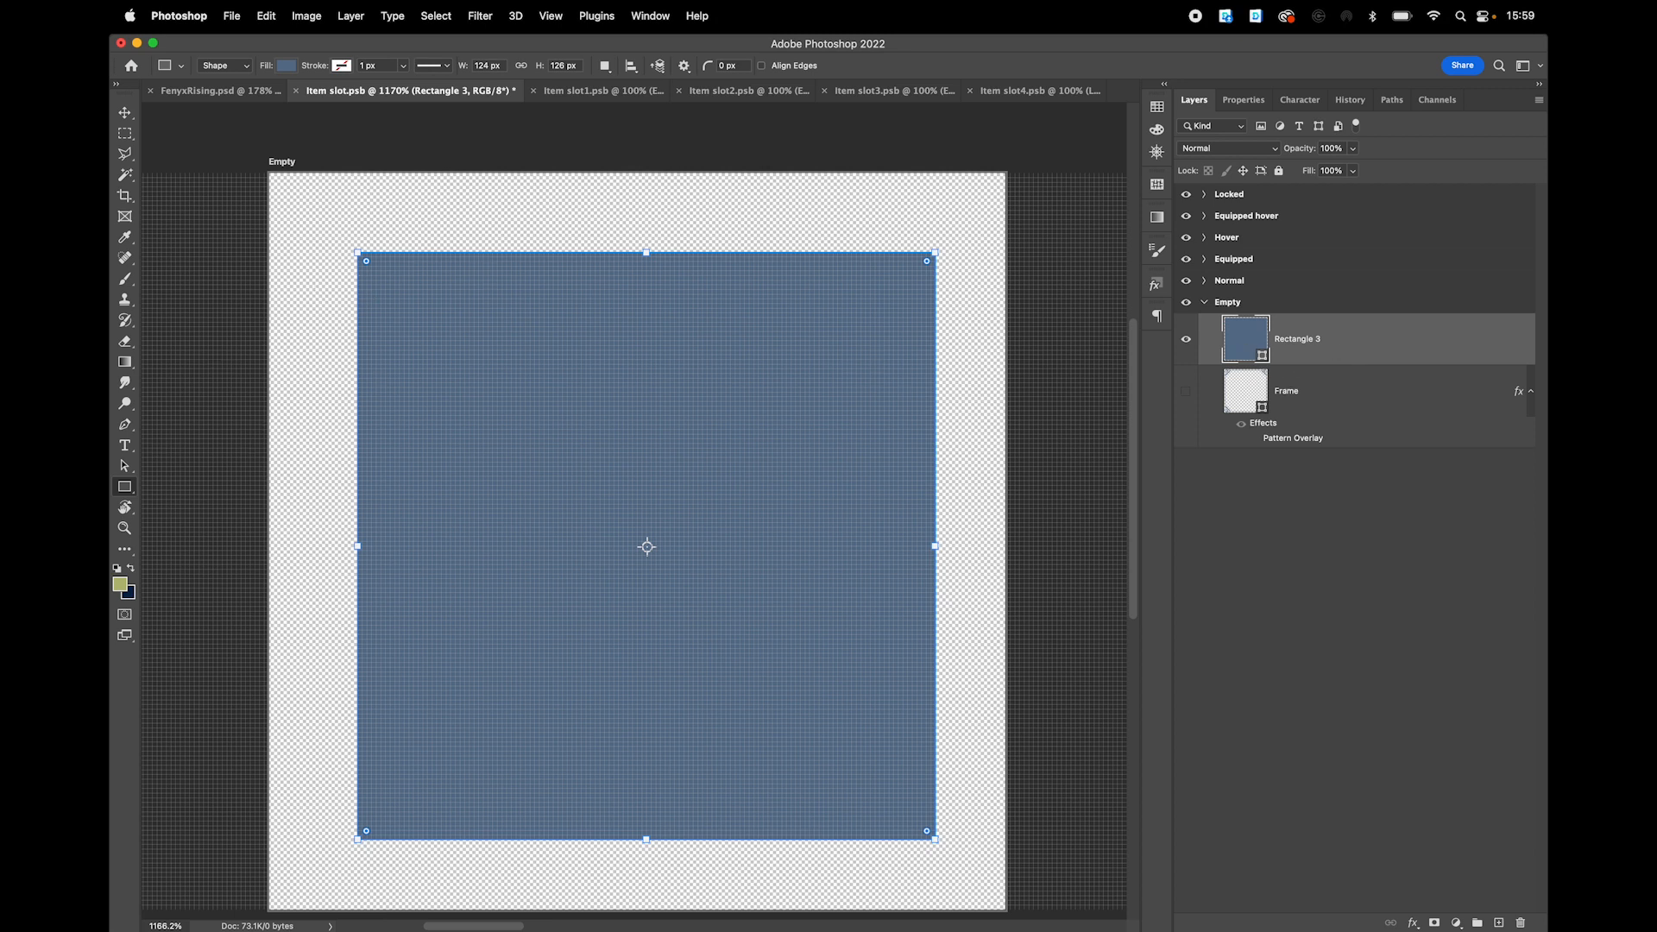
pyautogui.press('alt')
pyautogui.moveTo(338, 233)
pyautogui.mouseDown()
pyautogui.moveTo(547, 413)
pyautogui.moveTo(479, 353)
pyautogui.moveTo(503, 375)
pyautogui.mouseUp()
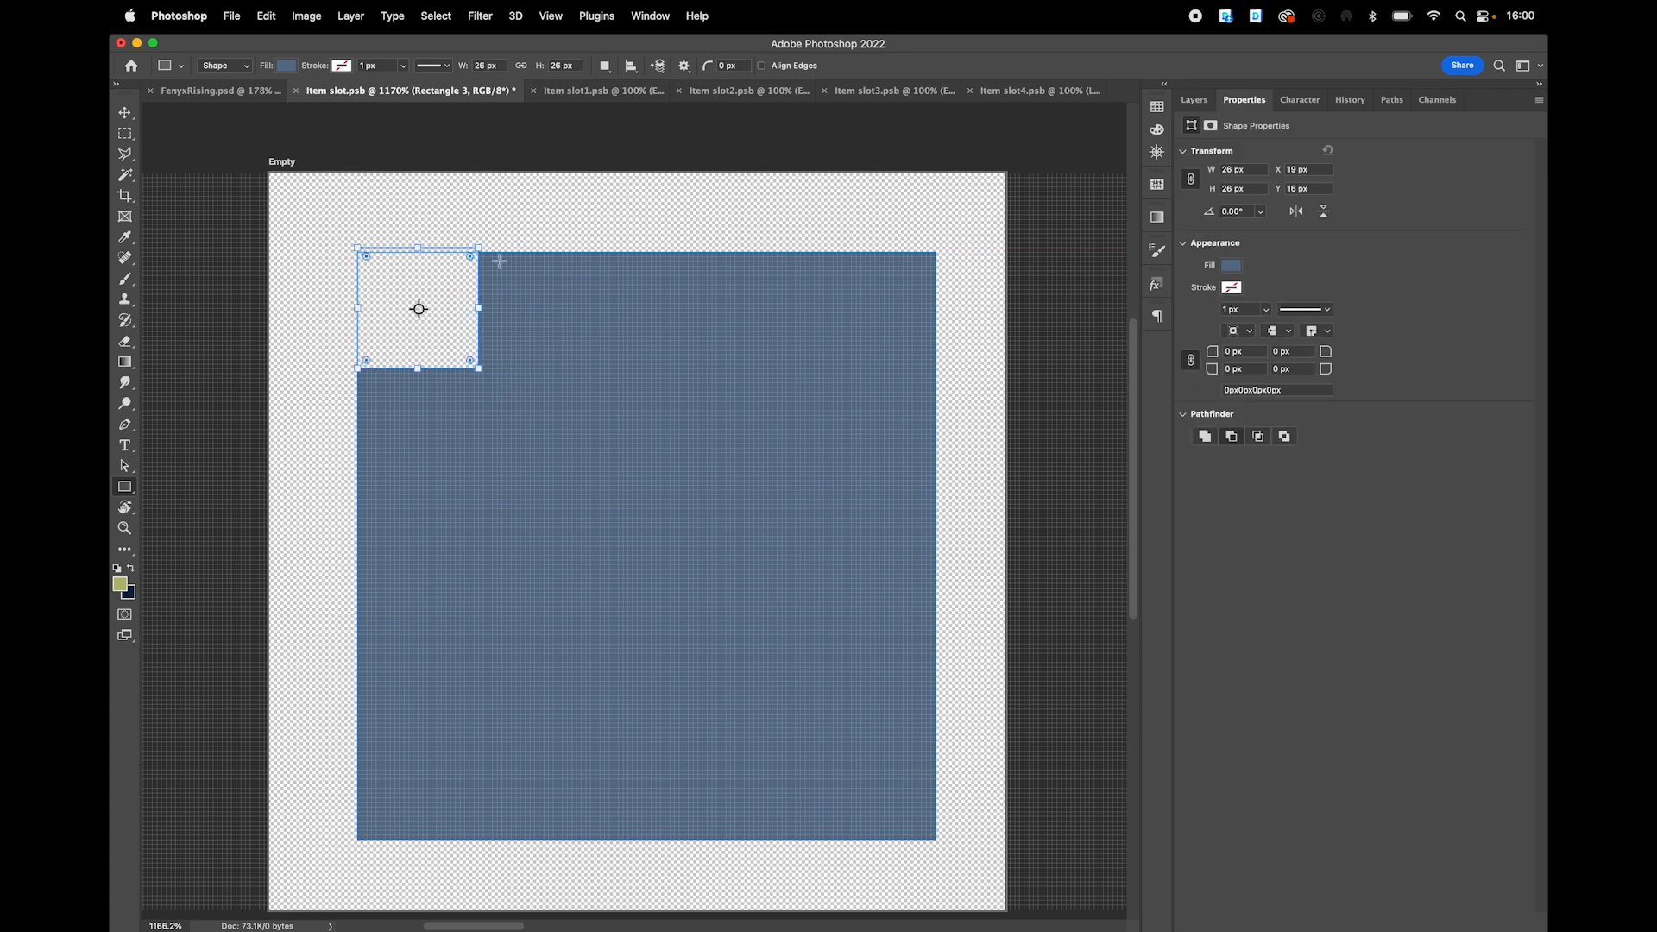
pyautogui.moveTo(488, 239); pyautogui.dragTo(519, 300)
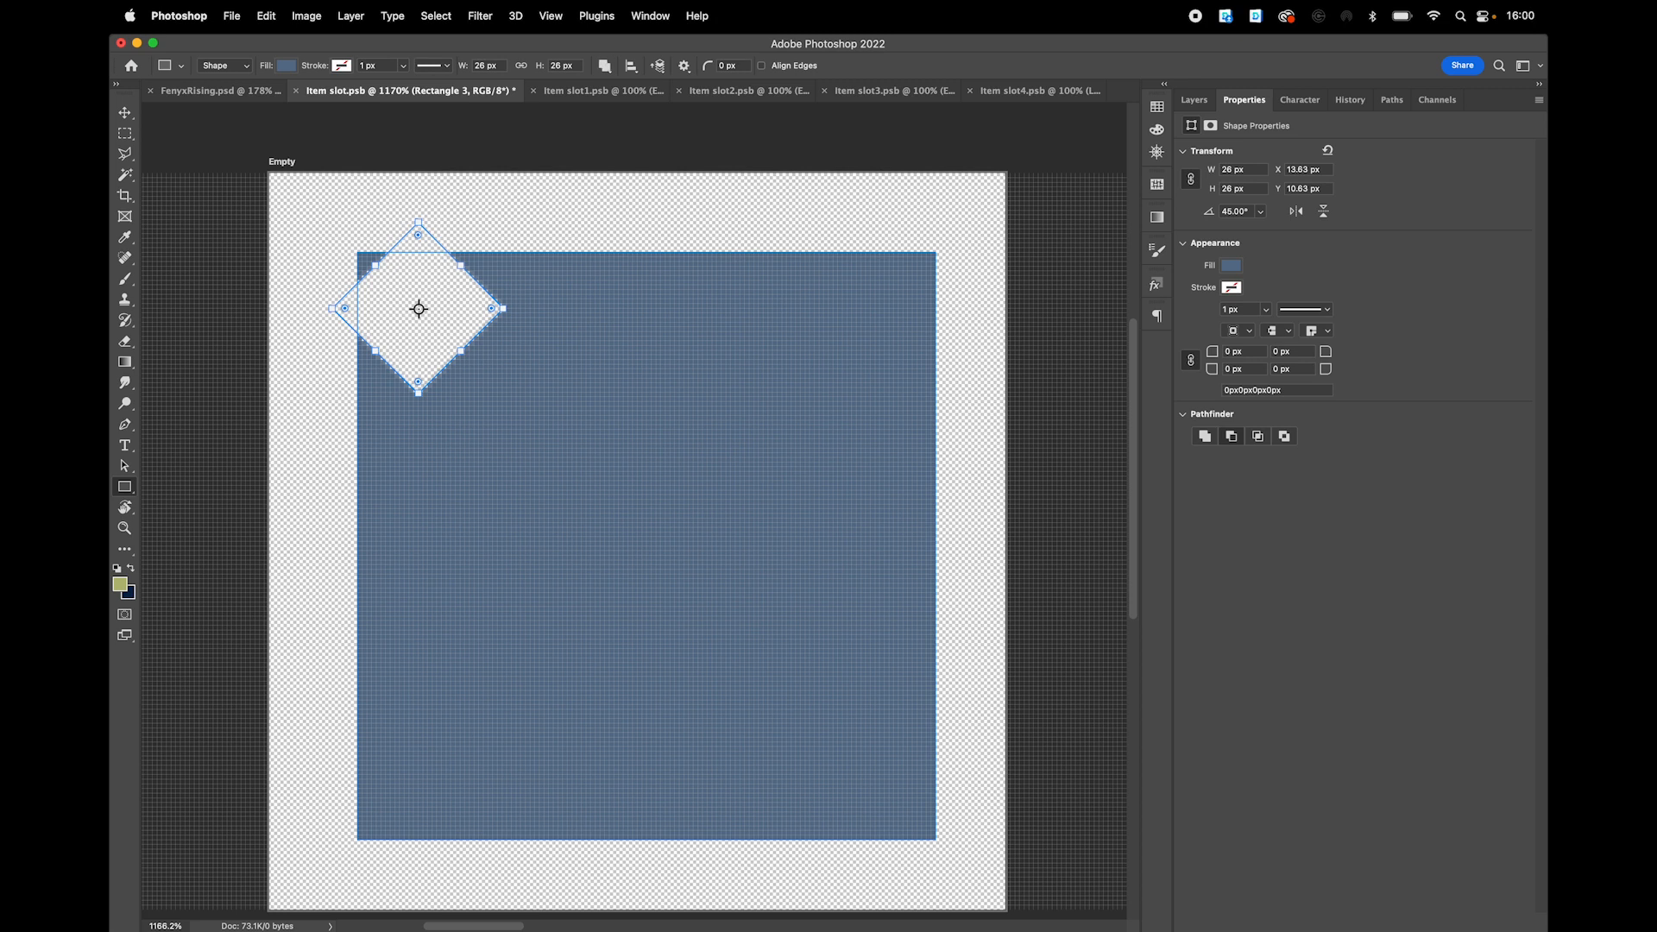
# - Center the rotated square cut-out on the rectangle's upper-left corner and copy it to the other three corners
pyautogui.press('a')
pyautogui.press('Left')
pyautogui.press('Up')
pyautogui.press('Left')
pyautogui.press('Up')
pyautogui.press('Left')
pyautogui.press('Up')
pyautogui.press('Left')
pyautogui.press('Up')
pyautogui.press('Left')
pyautogui.press('Up')
pyautogui.press('Left')
pyautogui.press('Up')
pyautogui.press('Left')
pyautogui.press('Up')
pyautogui.press('Left')
pyautogui.press('Up')
pyautogui.press('Left')
pyautogui.press('Up')
pyautogui.press('Left')
pyautogui.press('Up')
pyautogui.press('Left')
pyautogui.press('Up')
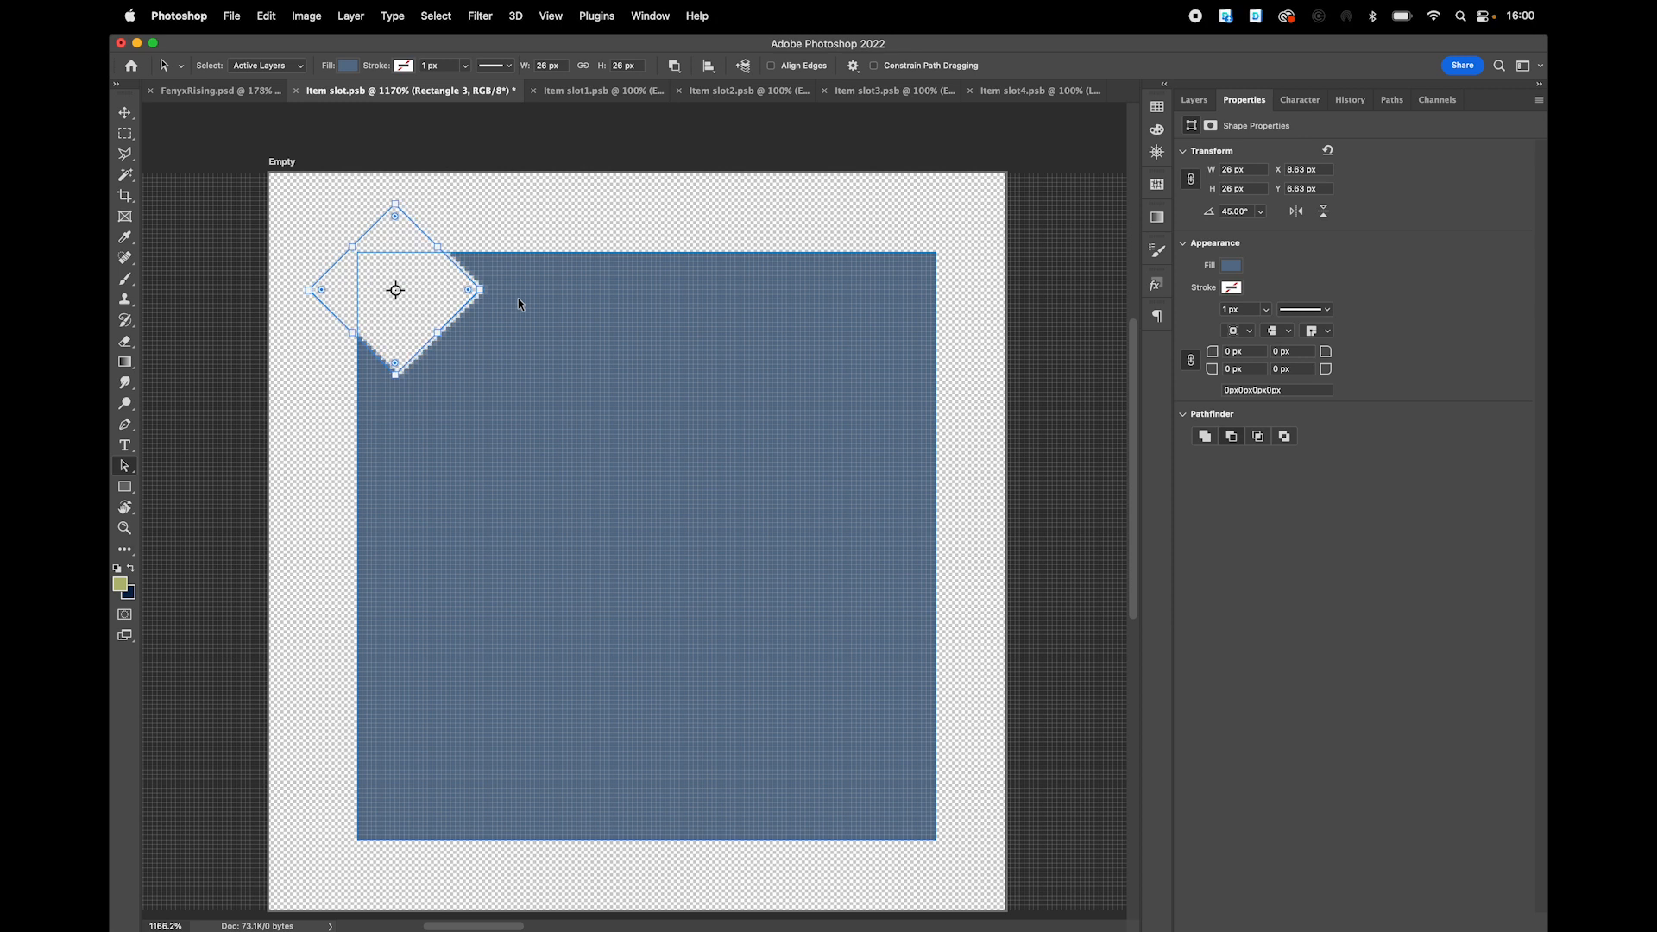
pyautogui.press('Left')
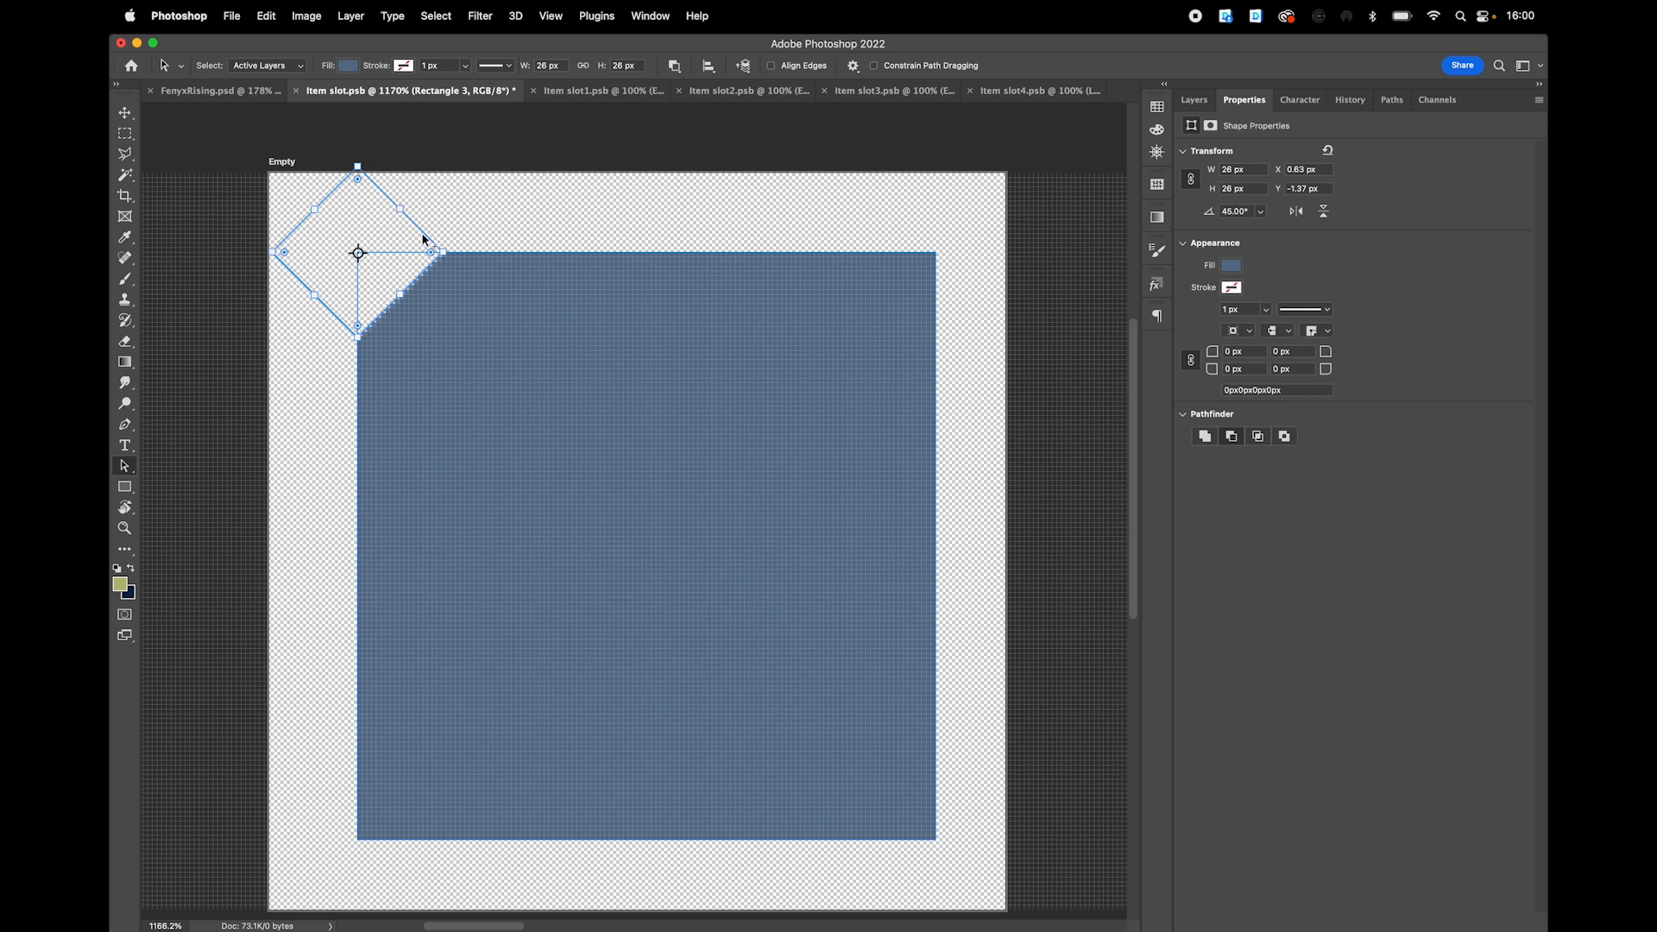
pyautogui.moveTo(418, 229); pyautogui.dragTo(417, 800)
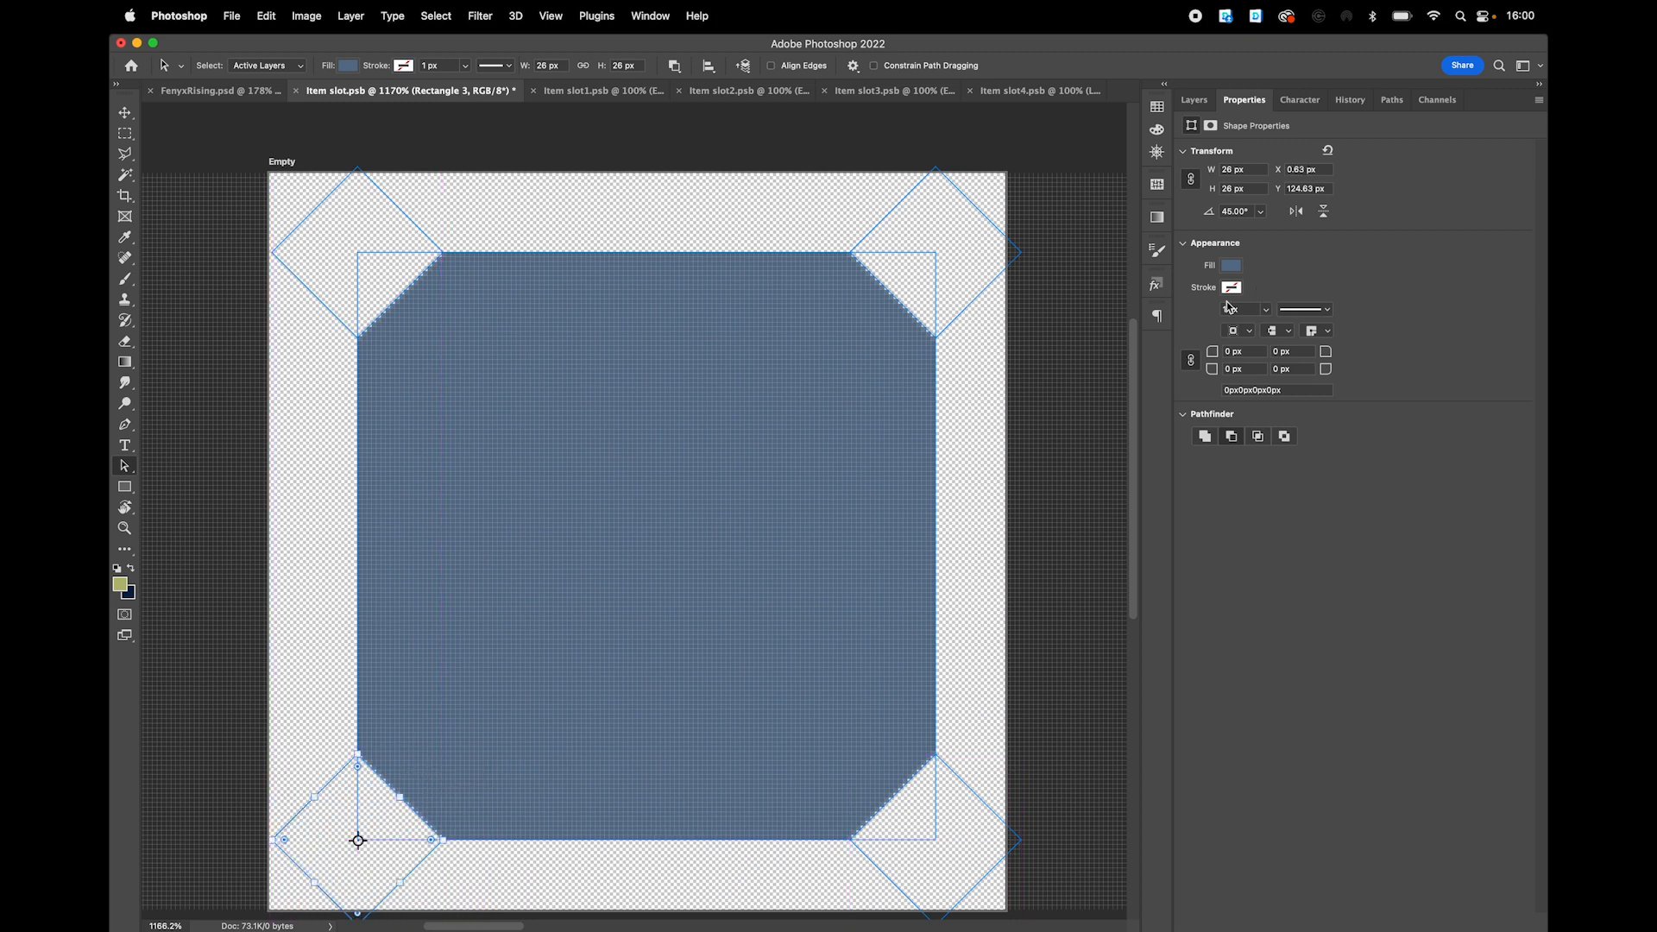
# - Merge the shape components of the rectangle and its four corner cut-outs into one chamfered shape
pyautogui.click(125, 112)
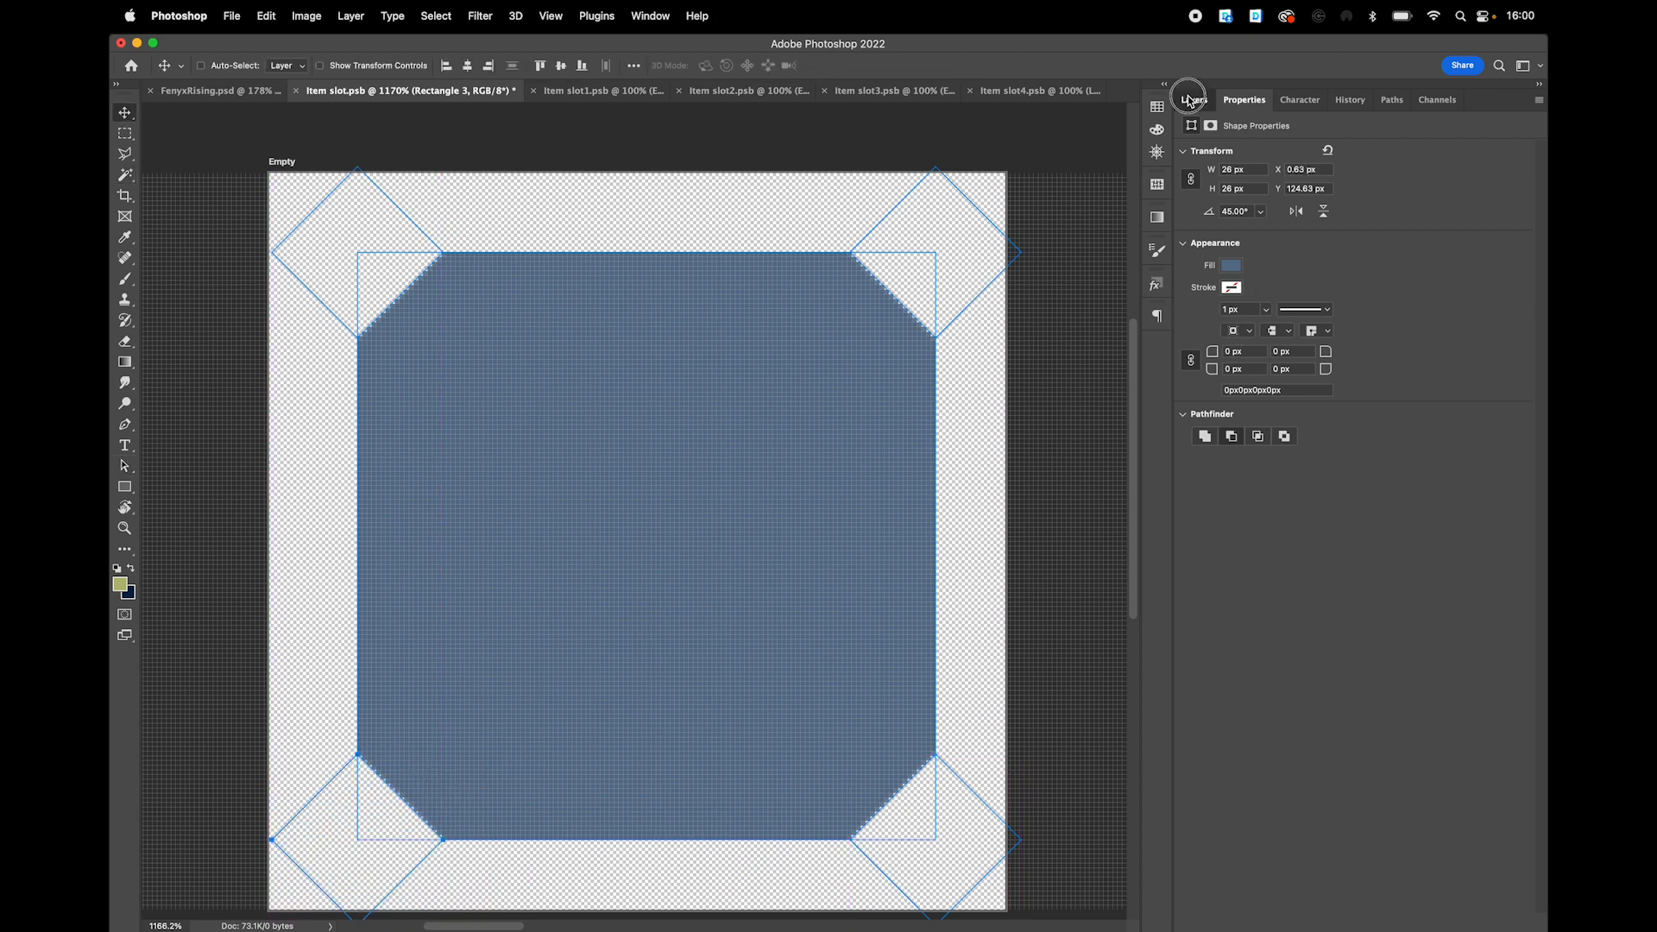
pyautogui.click(1193, 99)
pyautogui.click(1332, 397)
pyautogui.click(1326, 357)
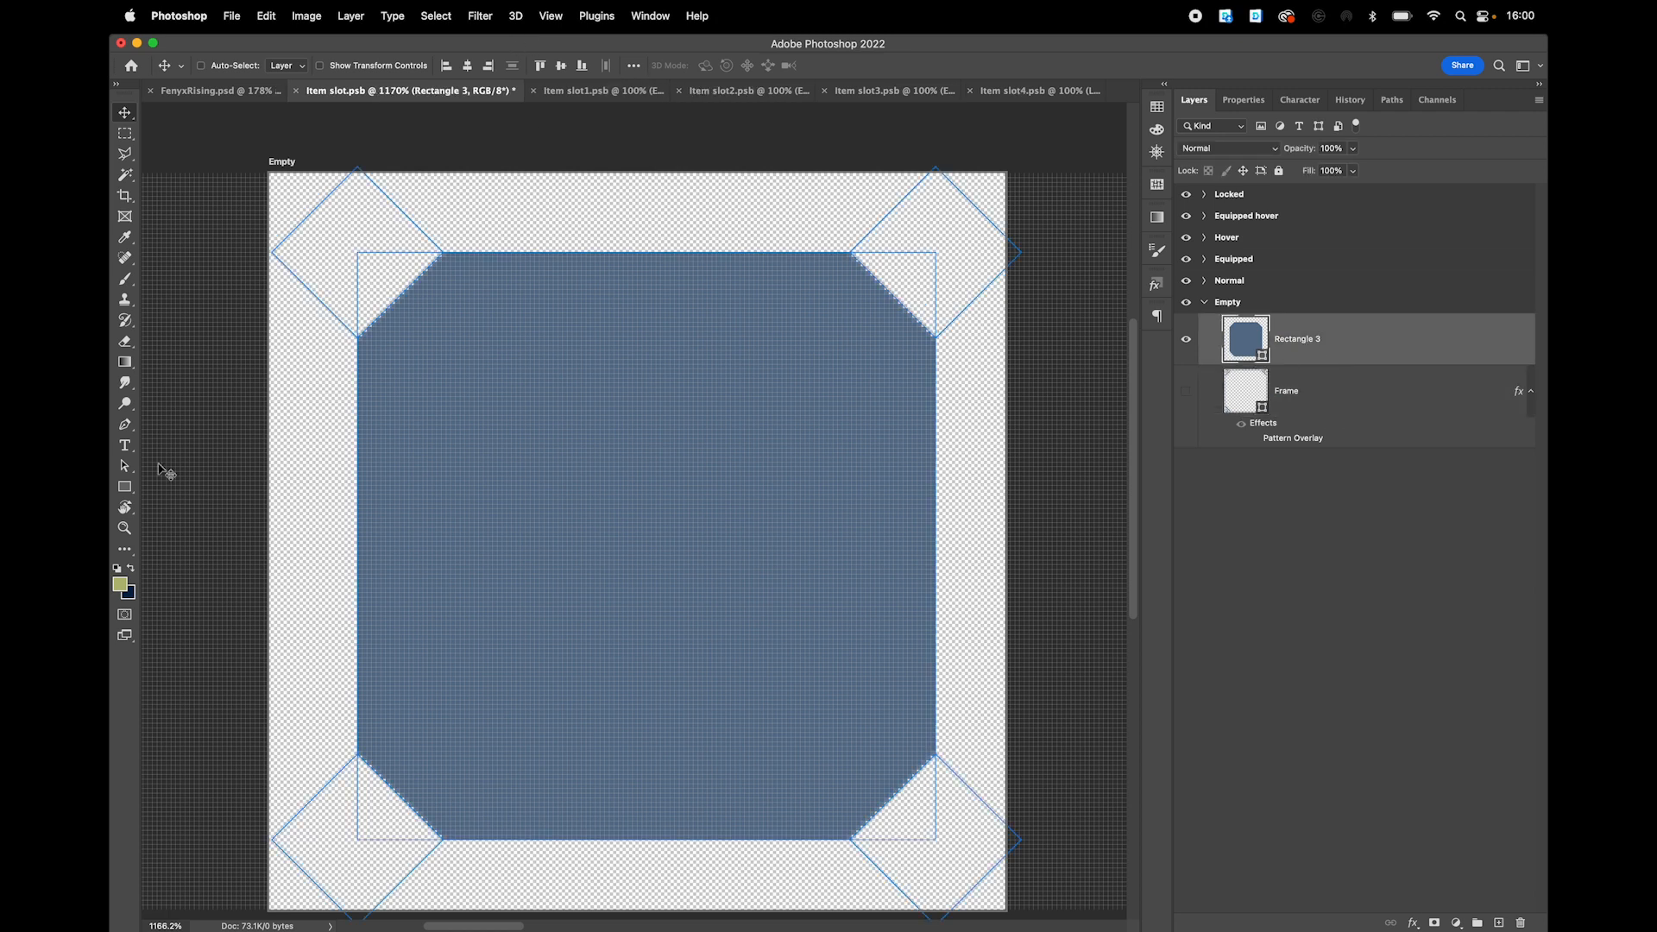
pyautogui.click(125, 488)
pyautogui.click(605, 65)
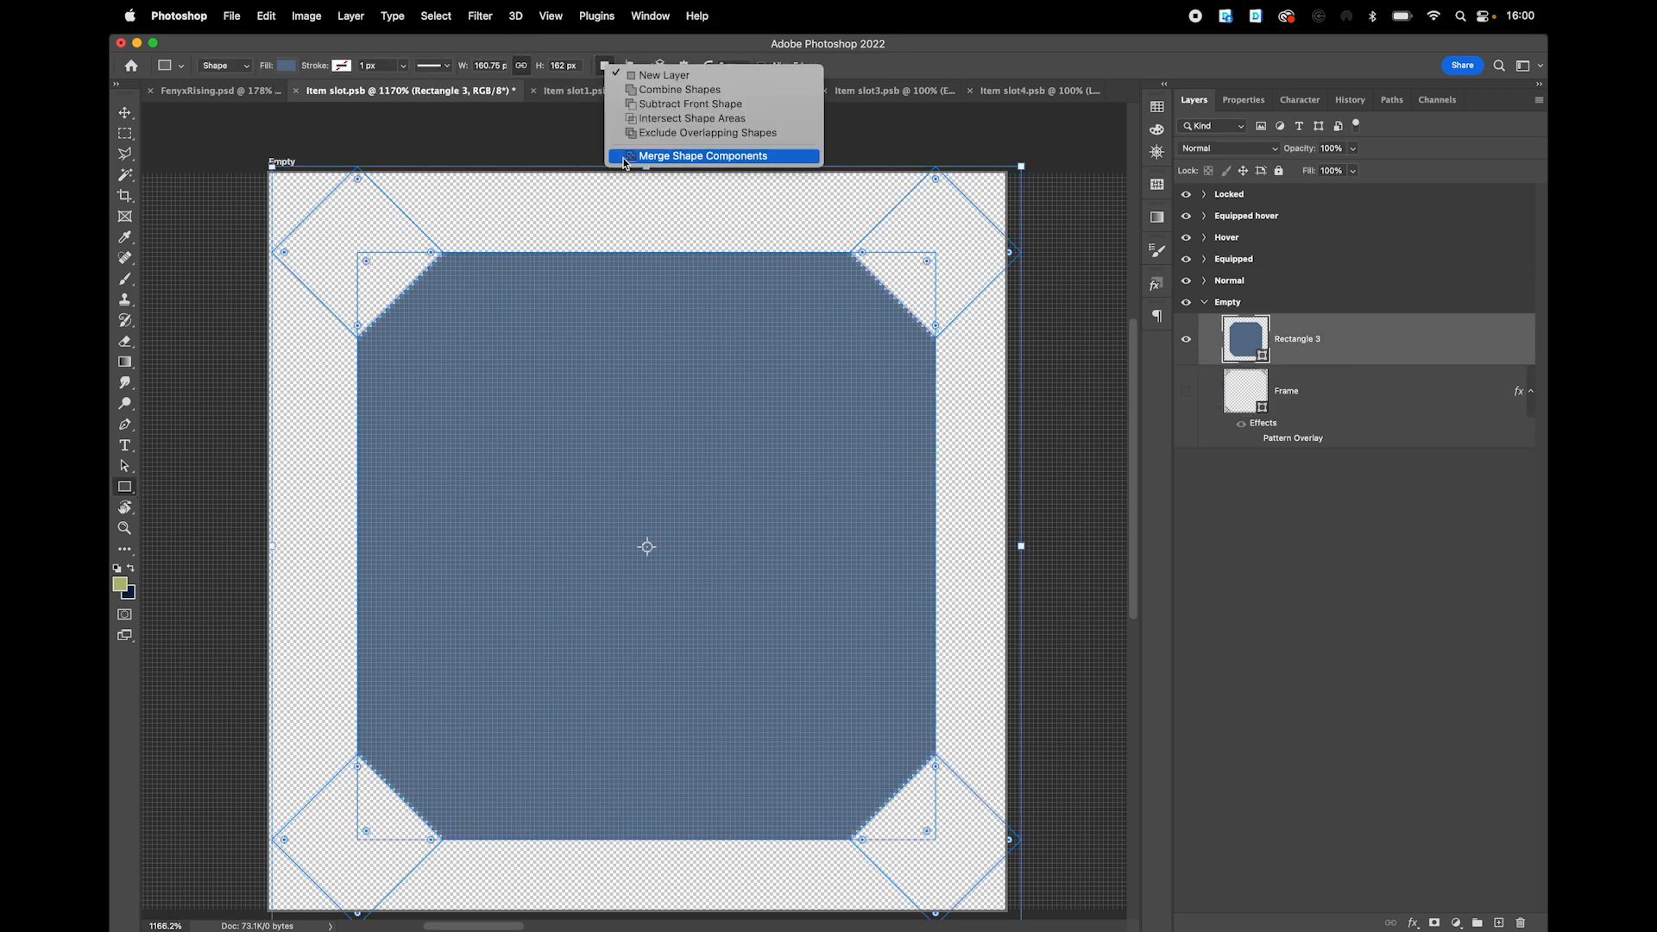
pyautogui.click(680, 156)
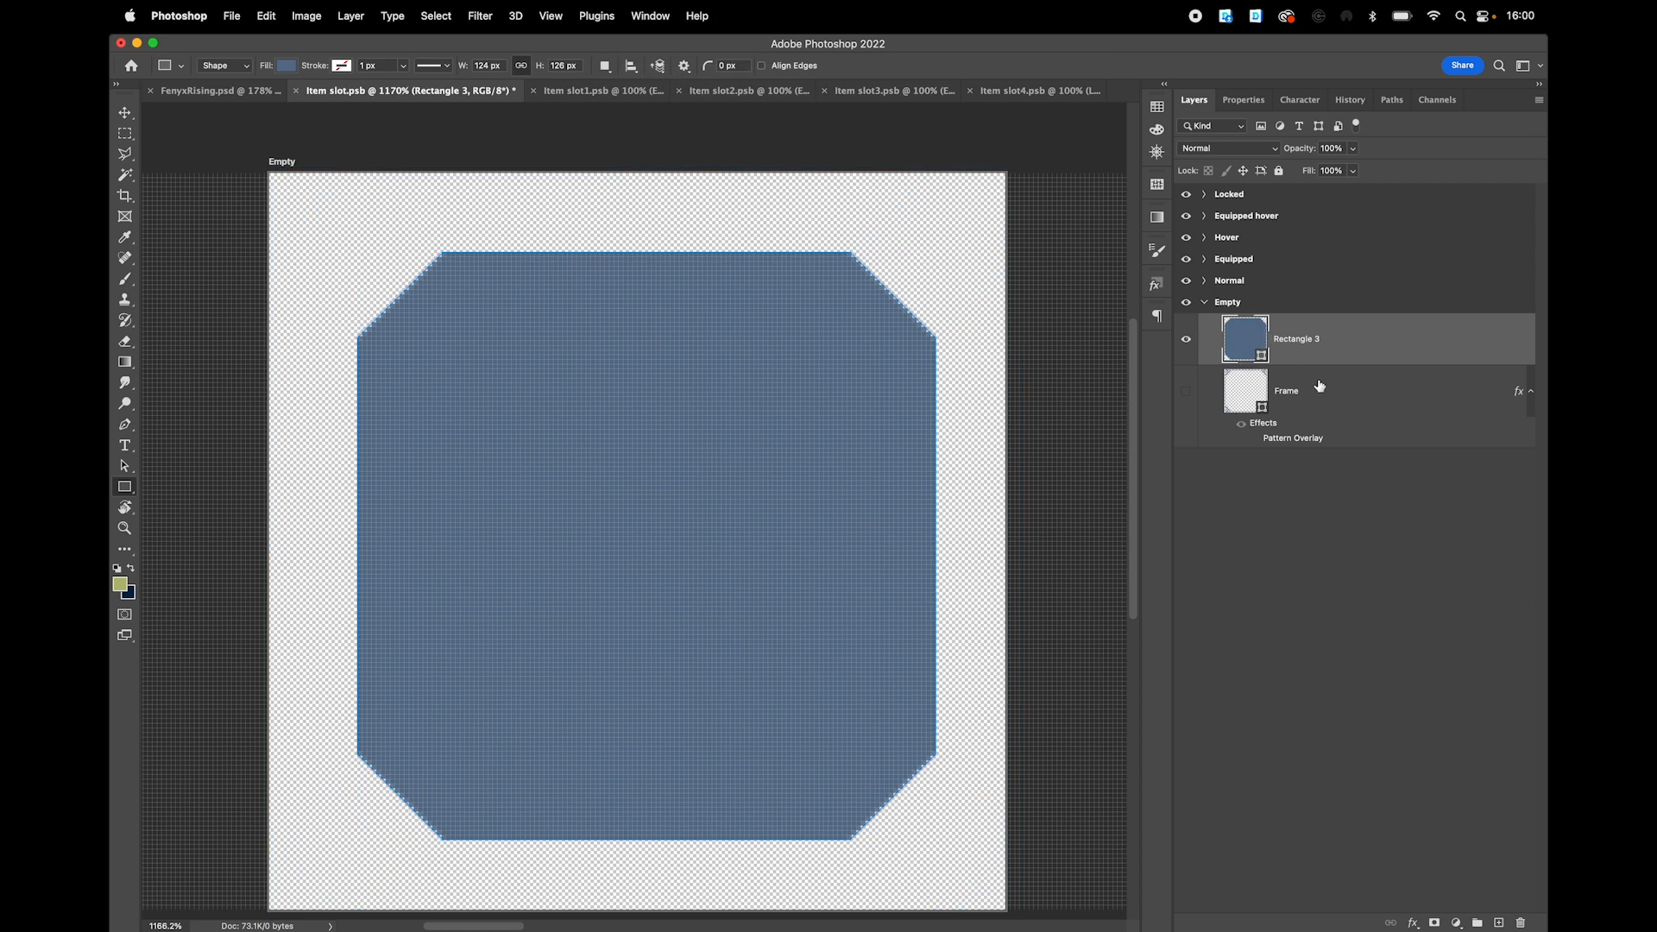
# - Duplicate the chamfered shape and scale the copy proportionally about its center to about 120 px wide
pyautogui.moveTo(1358, 338); pyautogui.dragTo(1363, 326)
pyautogui.hotkey('ctrl', 't')
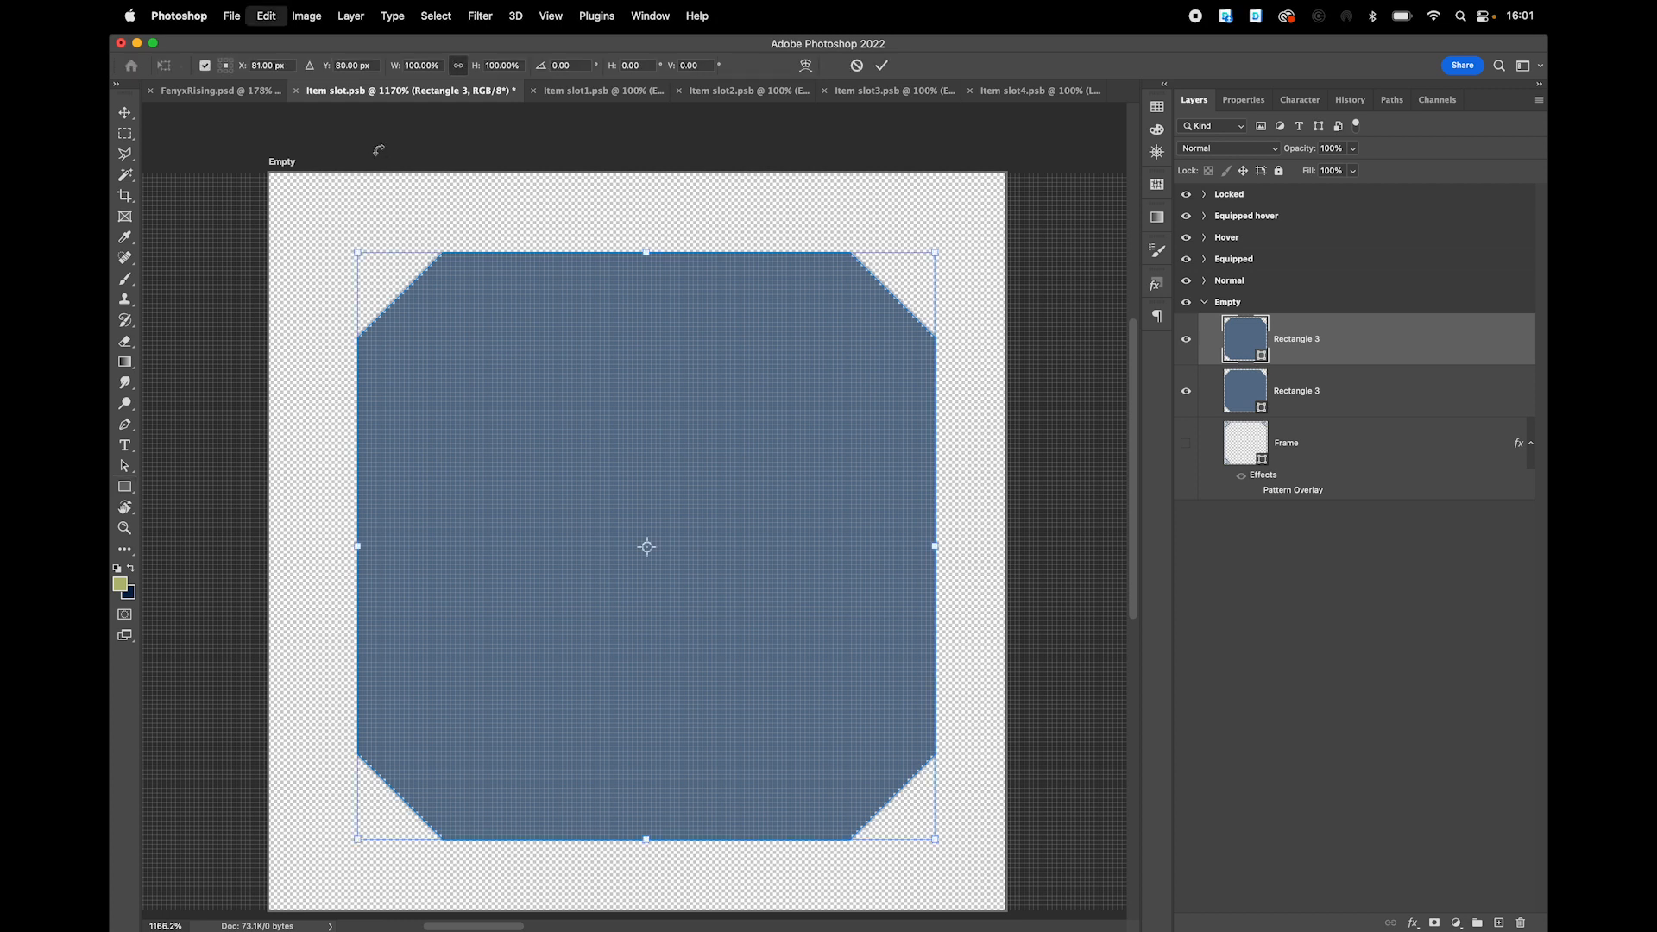
pyautogui.rightClick(418, 66)
pyautogui.click(450, 74)
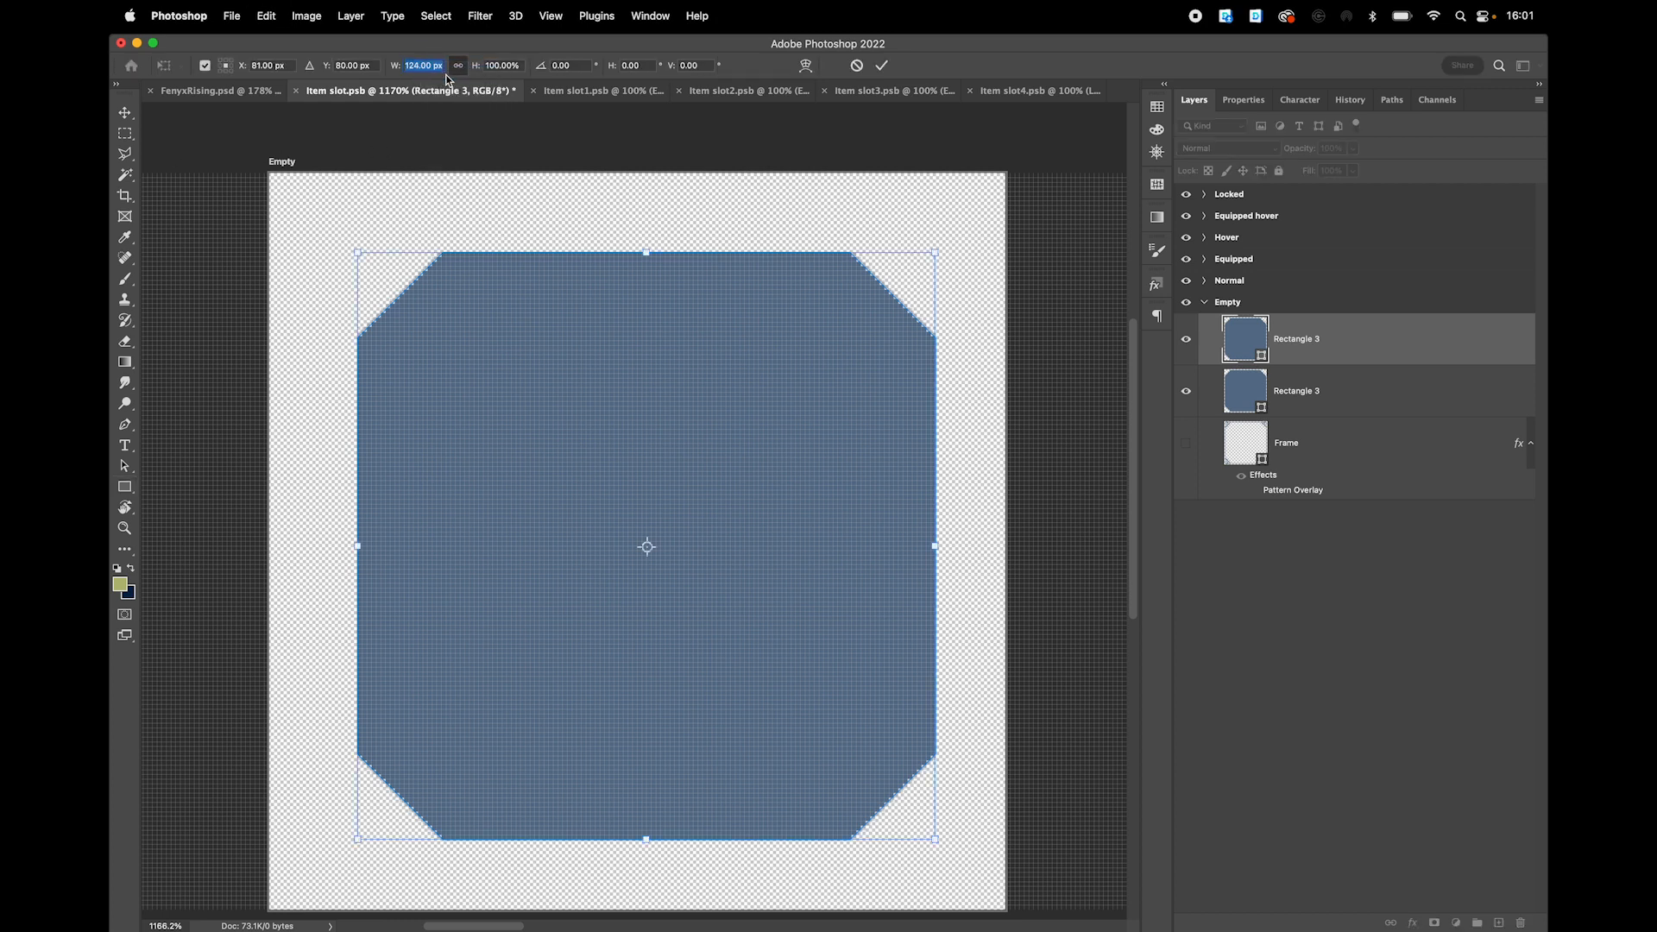
pyautogui.press('Down')
pyautogui.press('Down')
pyautogui.press('Return')
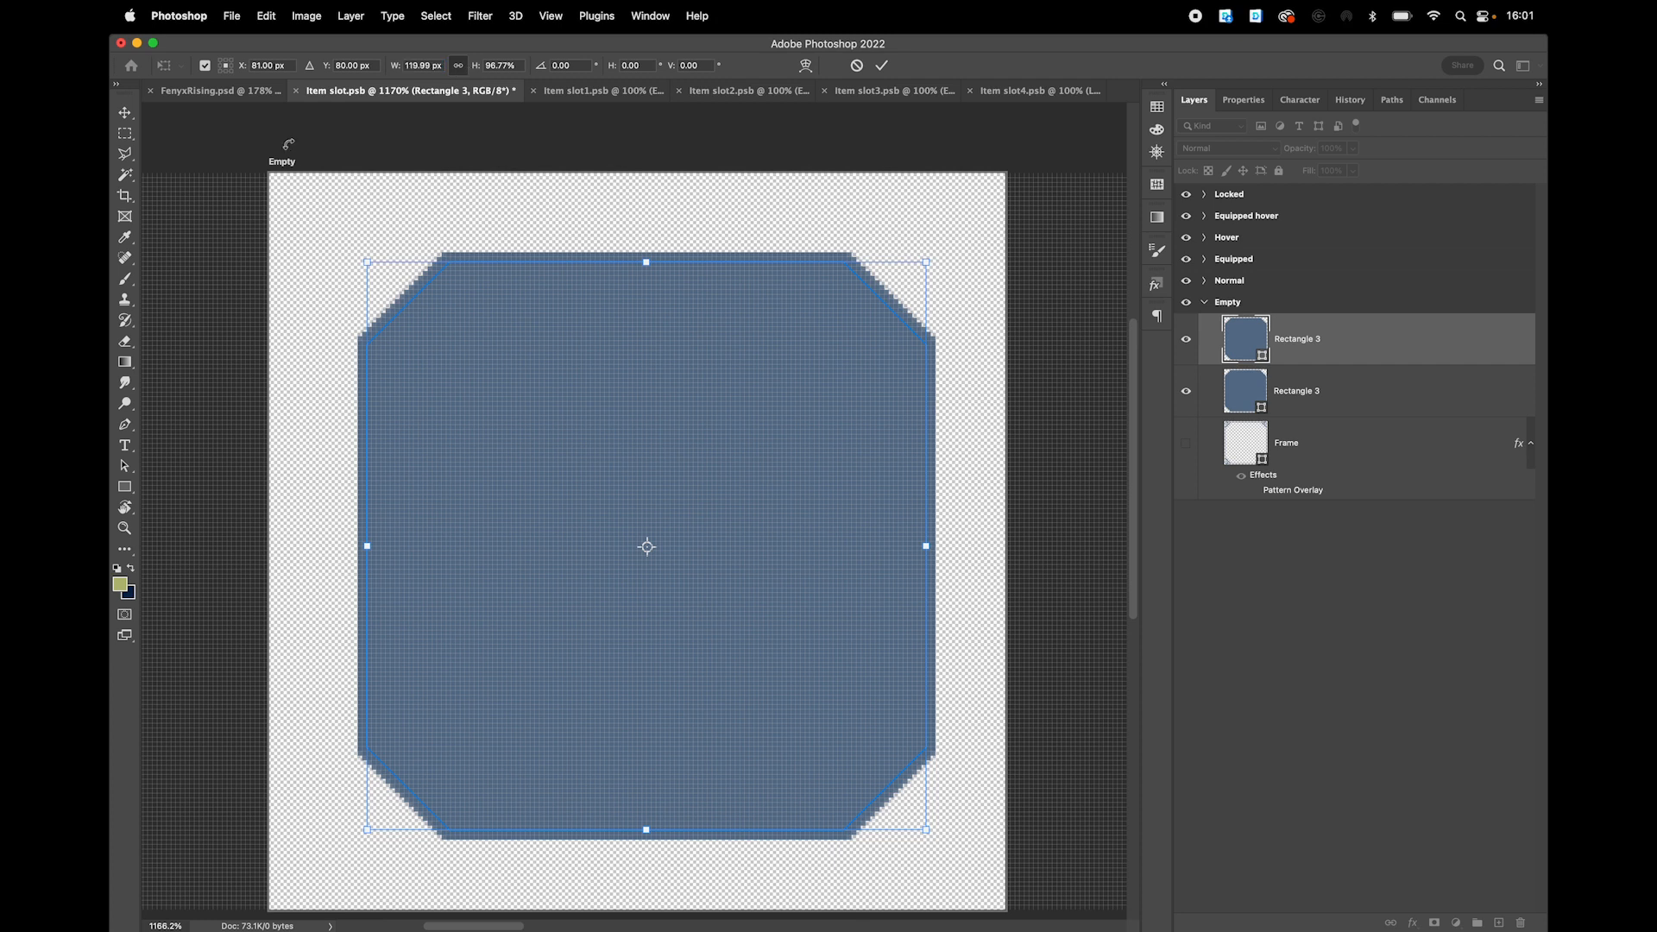
# - Subtract the smaller chamfered shape from the larger one to leave a thin outline with angled corners
pyautogui.click(1404, 382)
pyautogui.keyDown('shift'); pyautogui.click(1397, 350); pyautogui.keyUp('shift')
pyautogui.press('p')
pyautogui.rightClick(801, 366)
pyautogui.click(844, 610)
pyautogui.rightClick(729, 417)
pyautogui.click(776, 640)
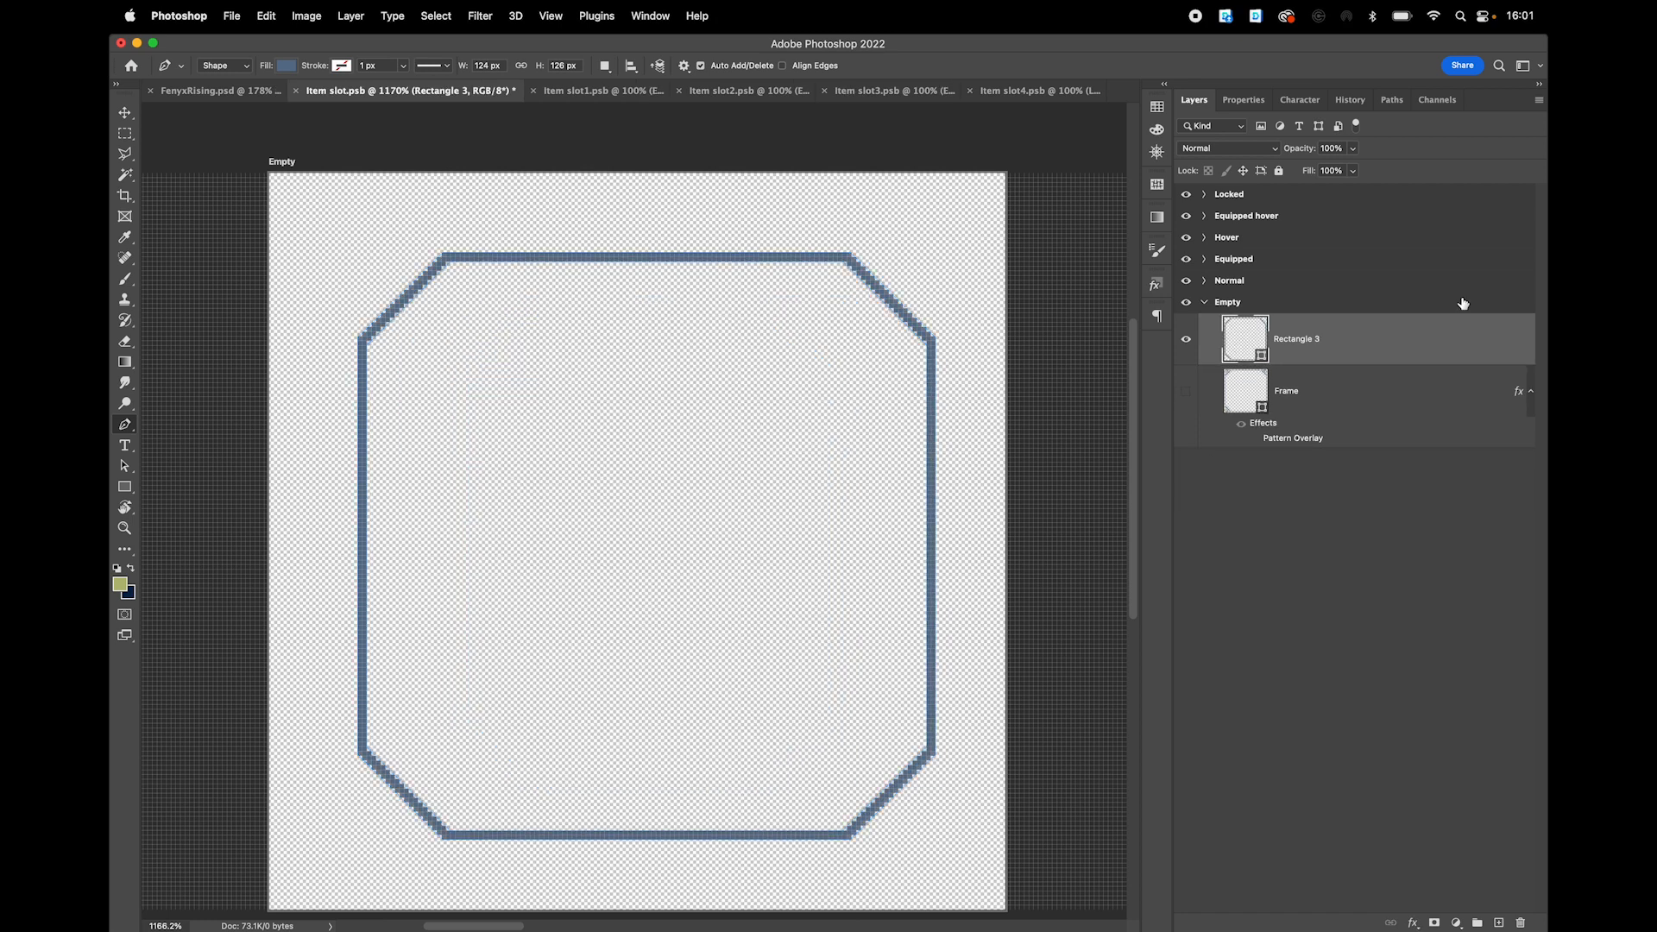
# - Compare the new outline with the original Frame layer by briefly showing it, and inspect the upper-left corner
pyautogui.click(1186, 392)
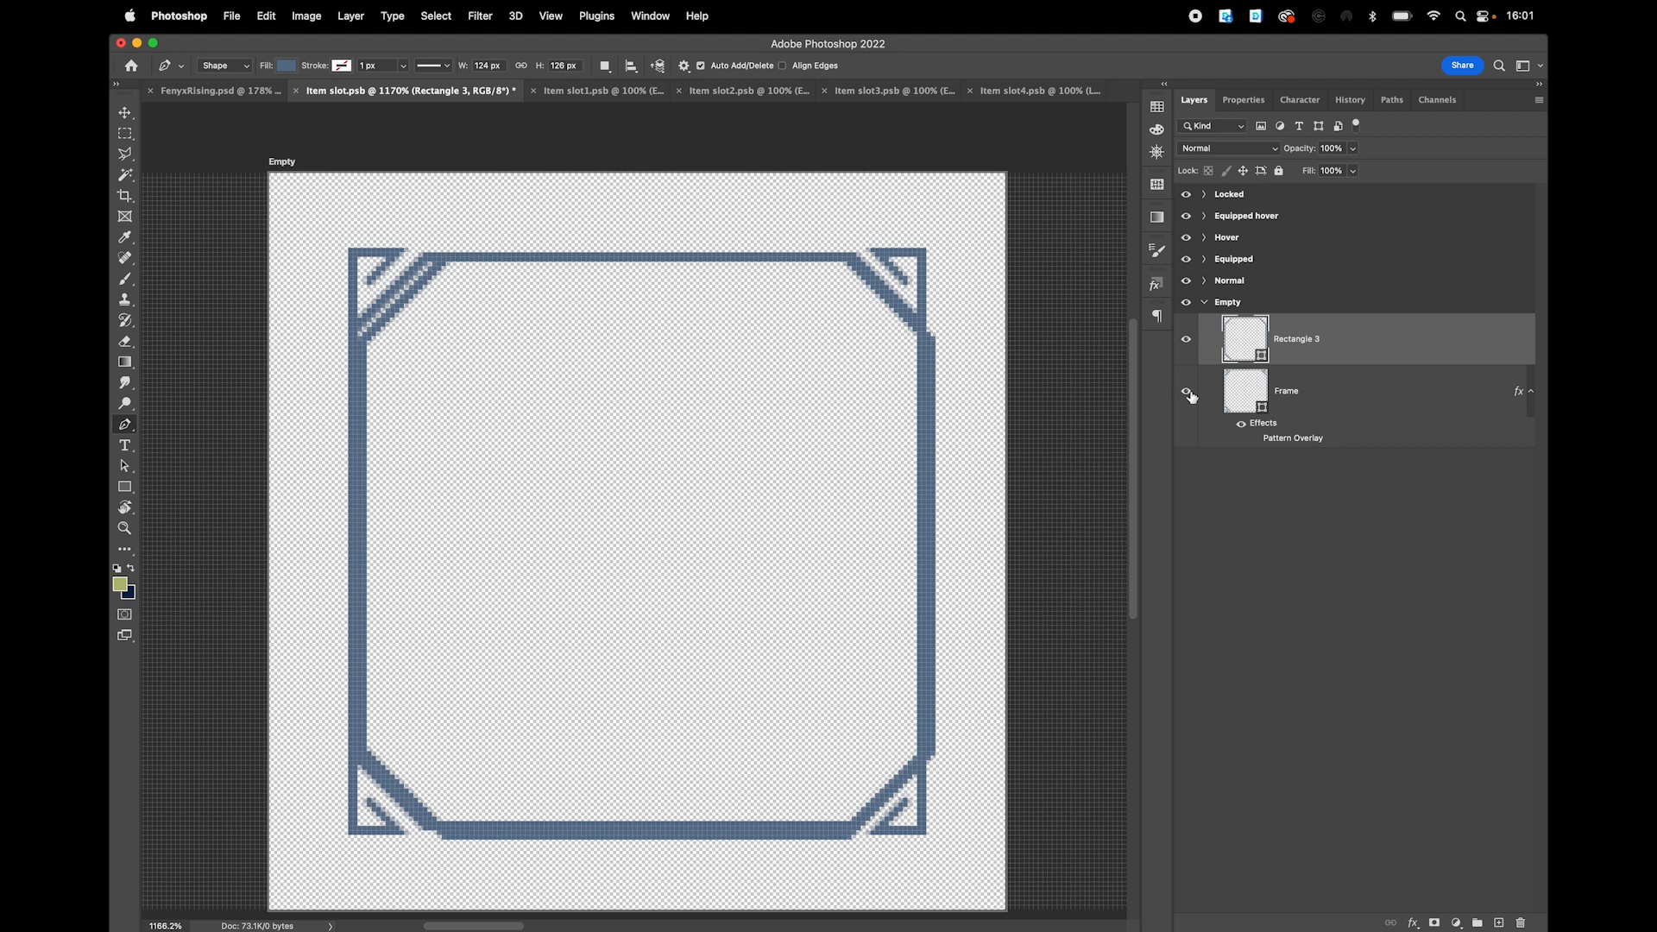
pyautogui.click(1186, 393)
pyautogui.click(1307, 404)
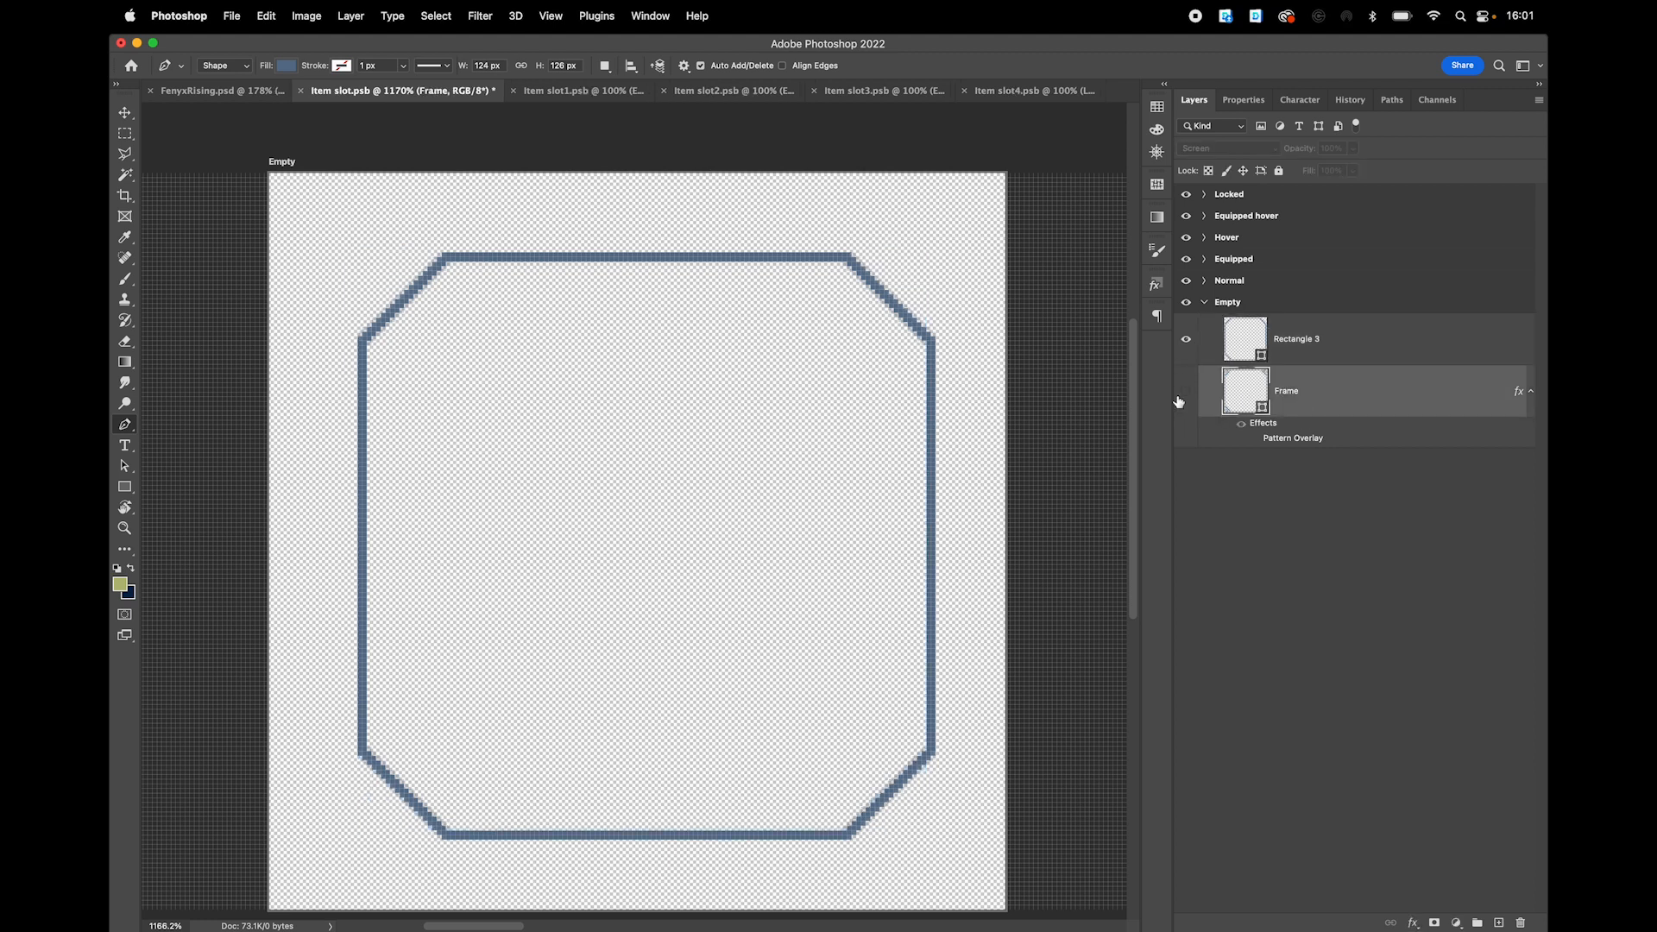
pyautogui.scroll(5, 615, 324)
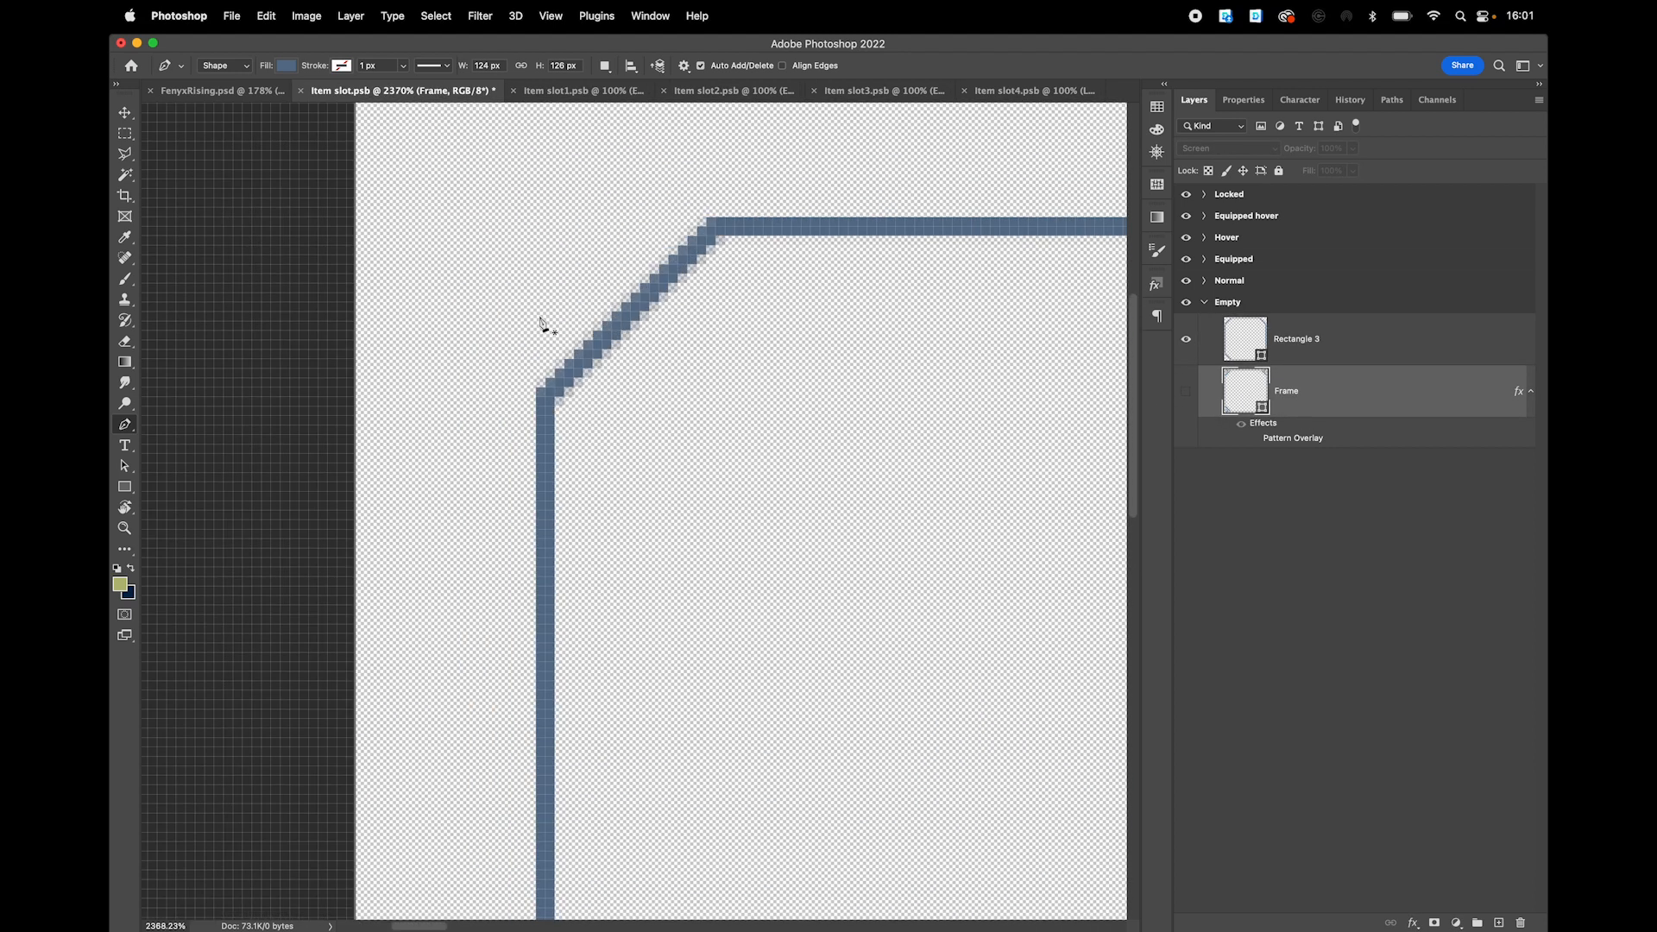
# - Draw an L-shaped corner piece over the upper-left chamfer by combining a 2 × 17 px vertical and a 20 × 2 px horizontal rectangle
pyautogui.click(125, 486)
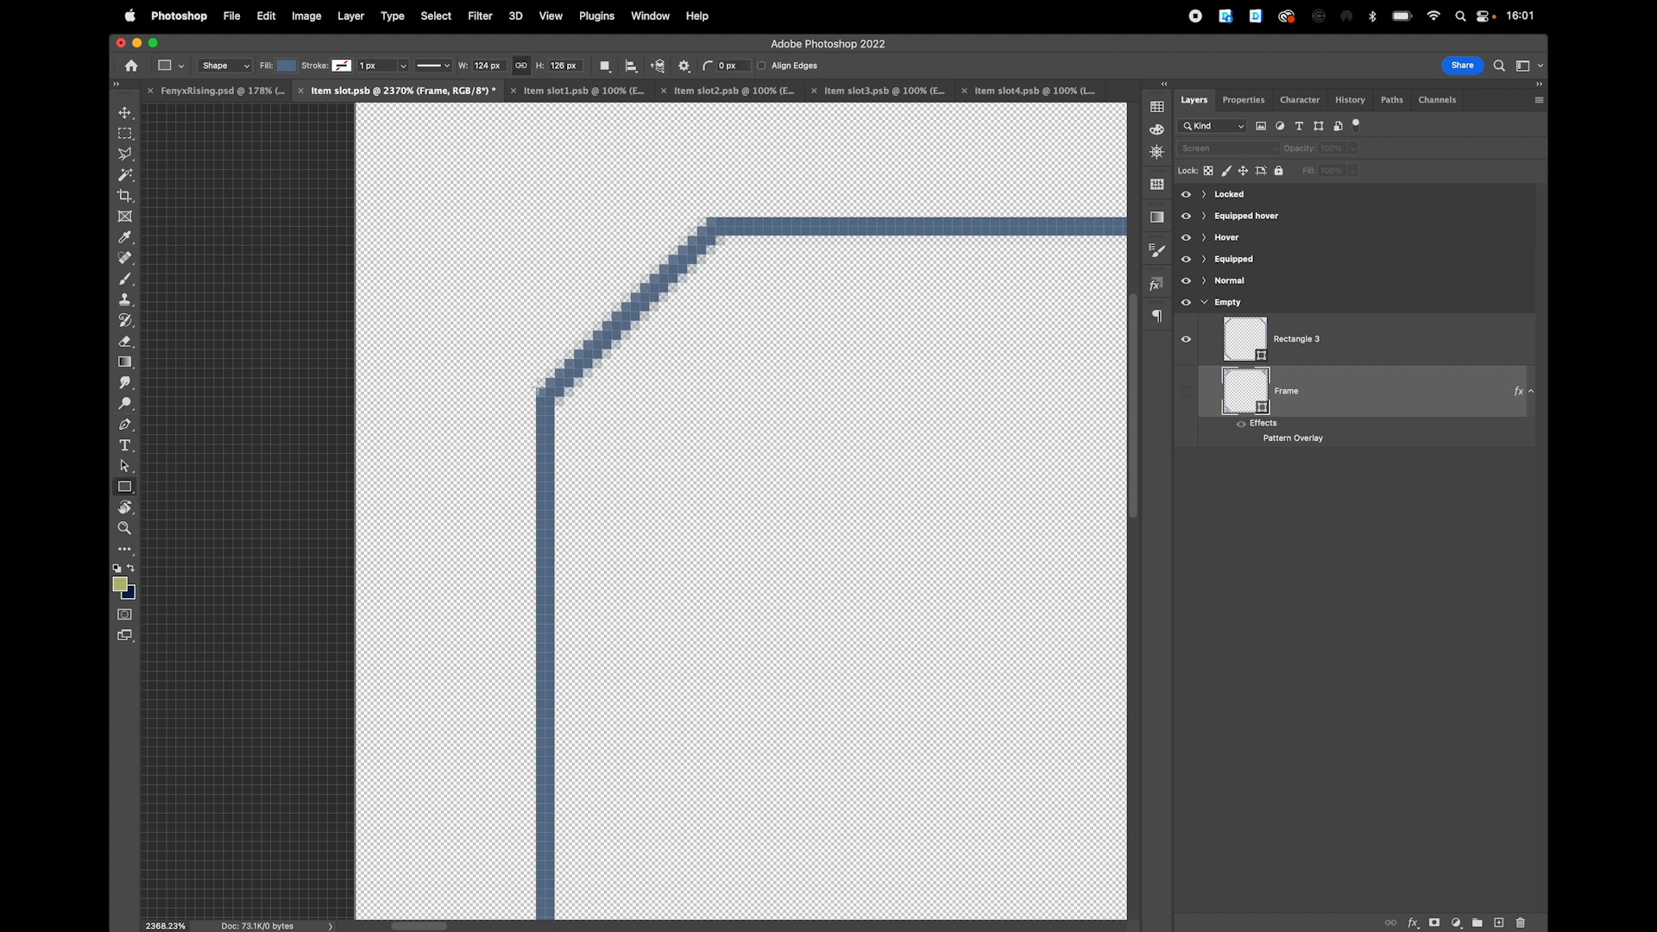
pyautogui.click(1199, 347)
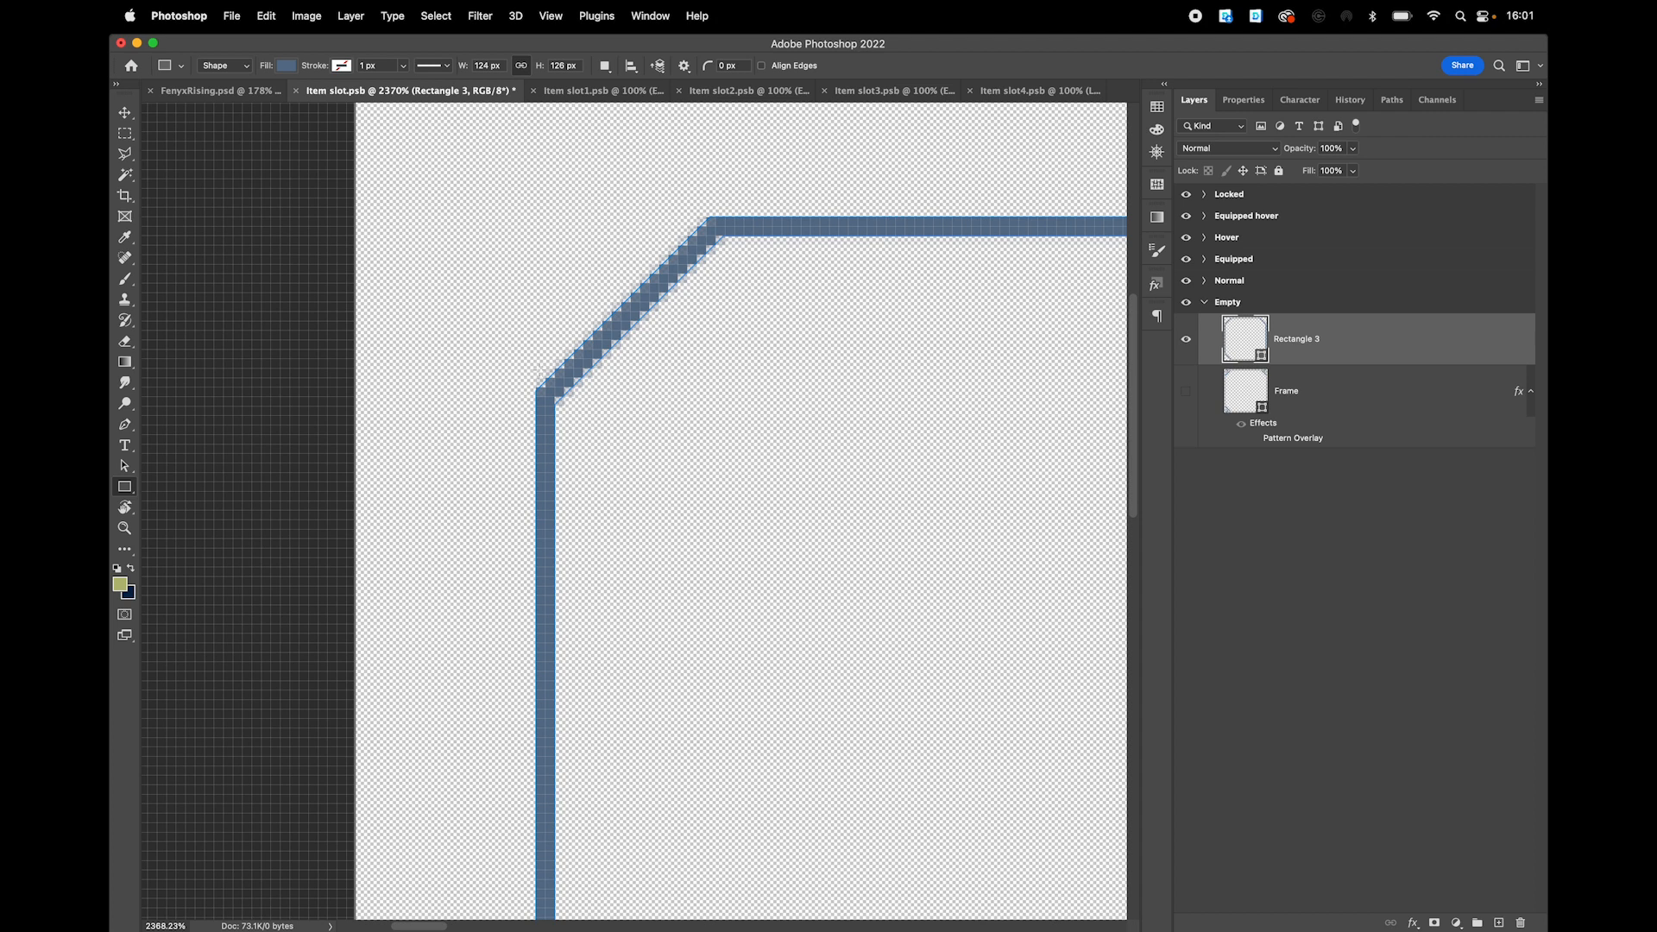
pyautogui.moveTo(538, 380); pyautogui.dragTo(553, 225)
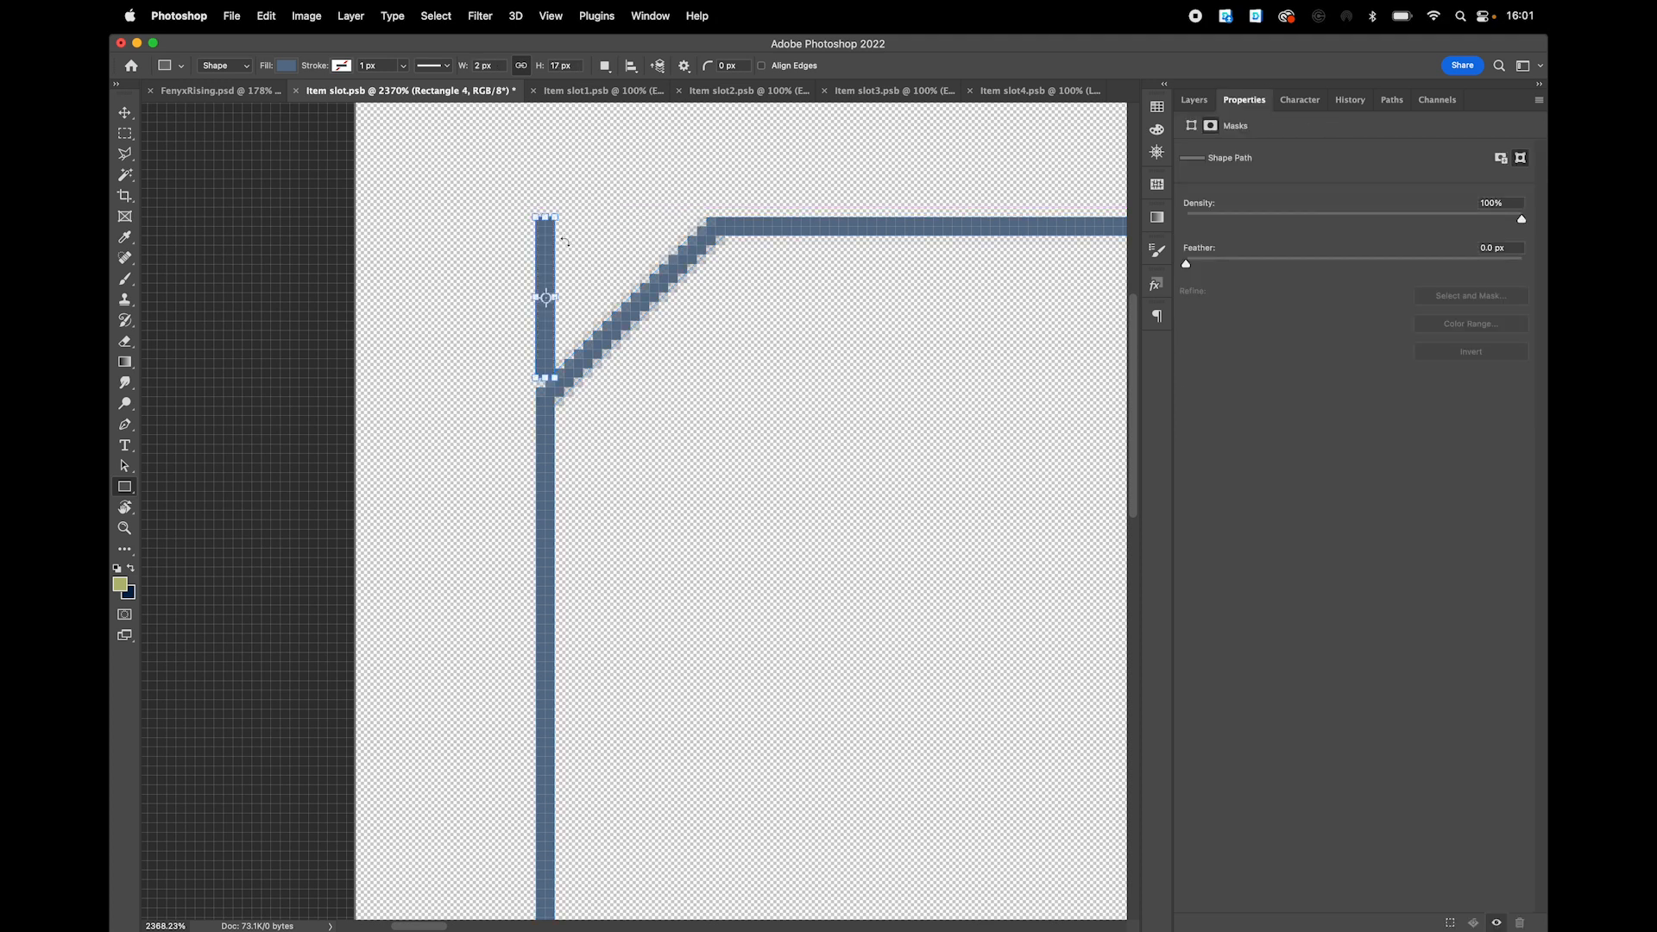
pyautogui.moveTo(535, 216); pyautogui.dragTo(711, 219)
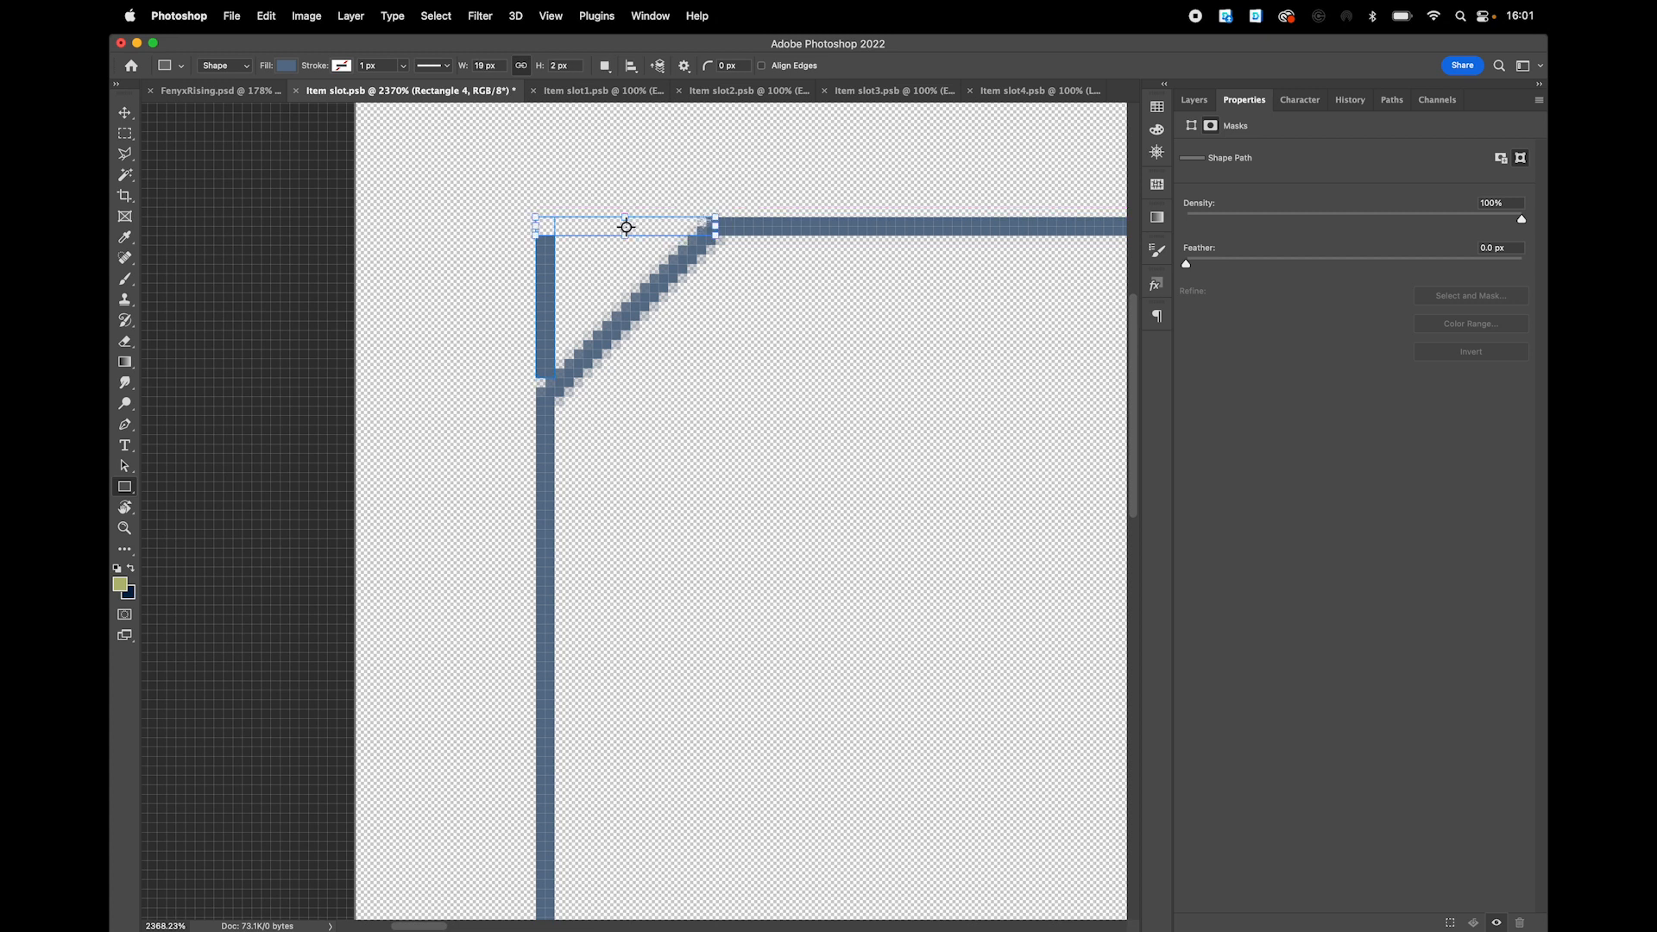
pyautogui.press('super+z')
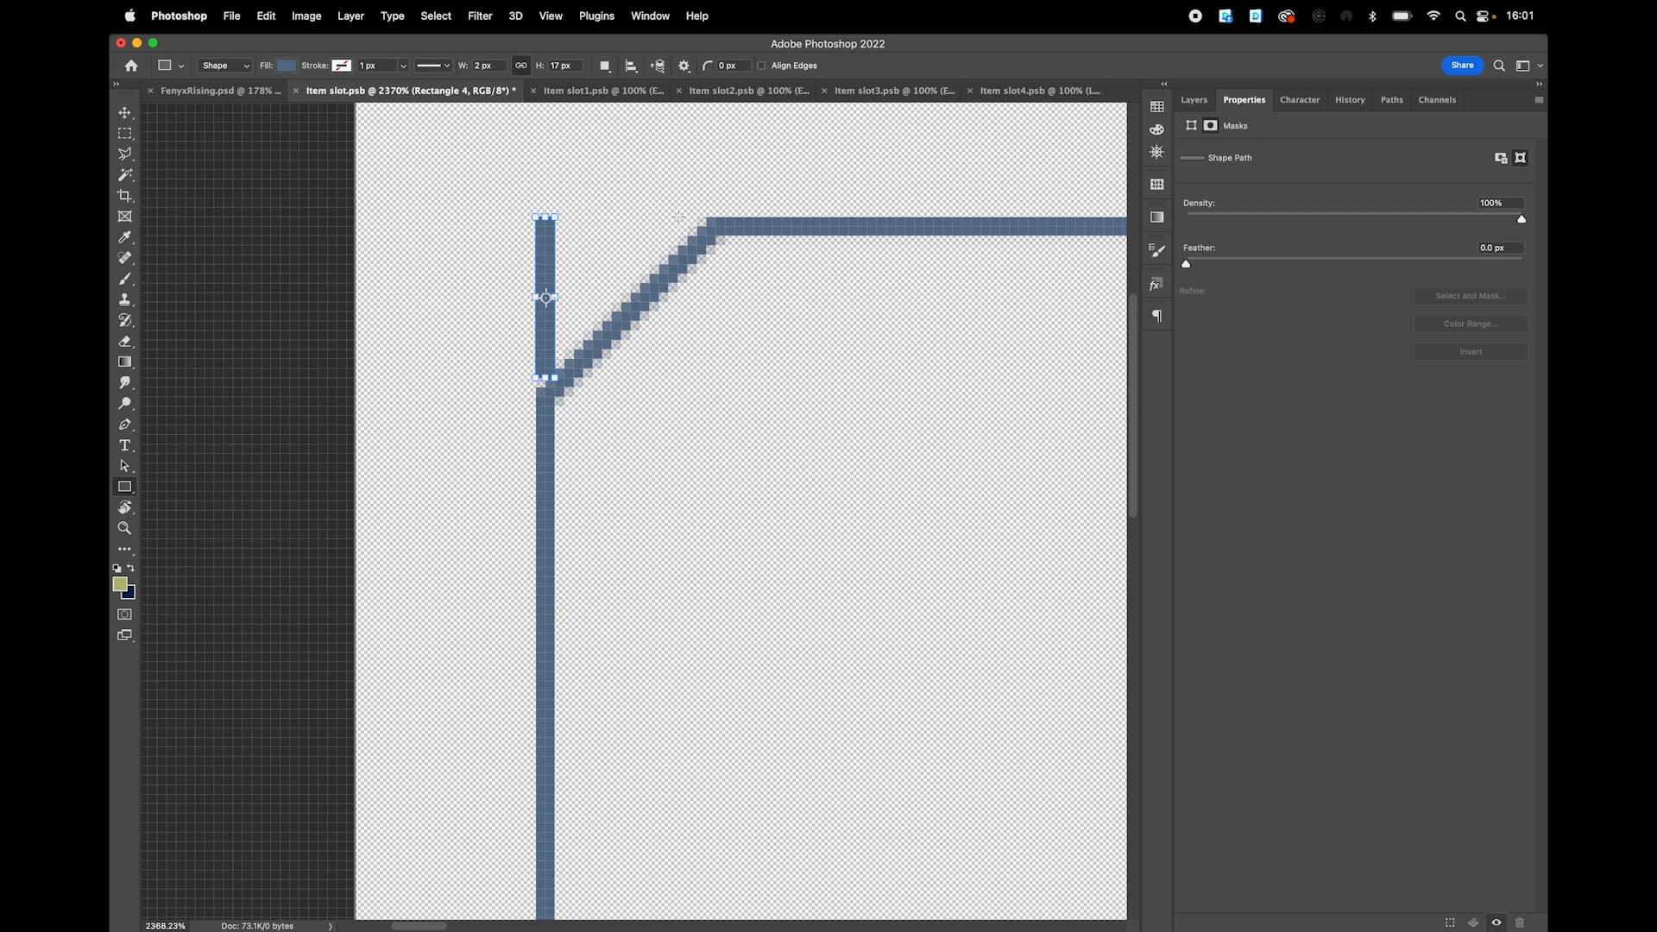
pyautogui.moveTo(548, 223); pyautogui.dragTo(725, 223)
pyautogui.click(1194, 99)
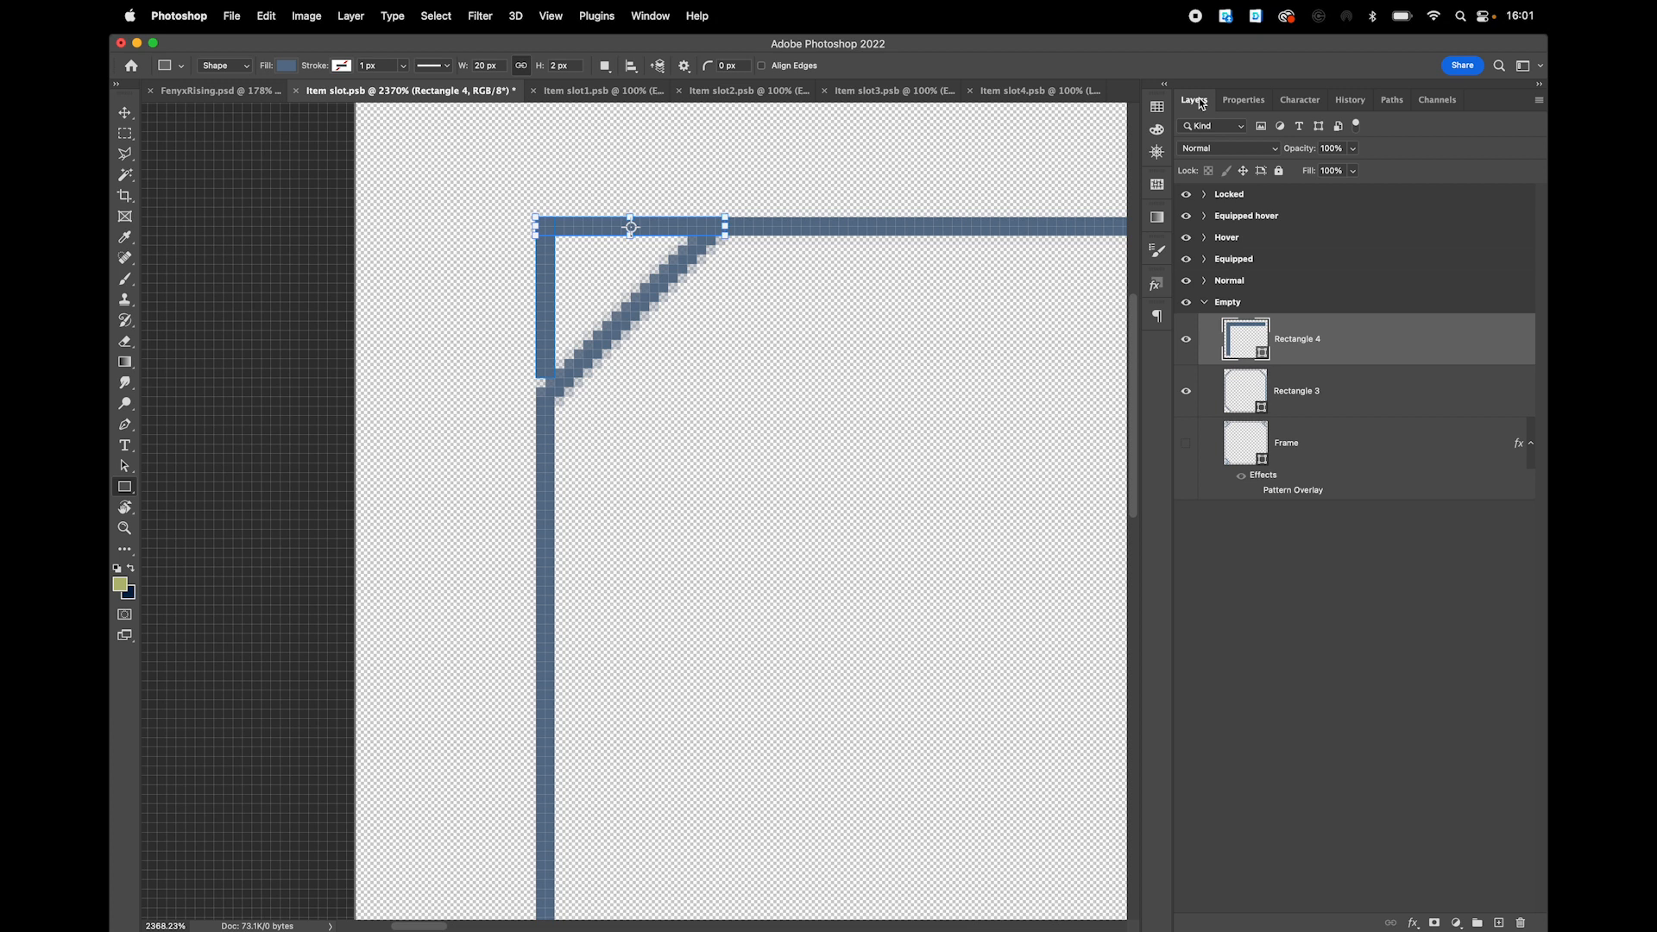
pyautogui.click(1338, 354)
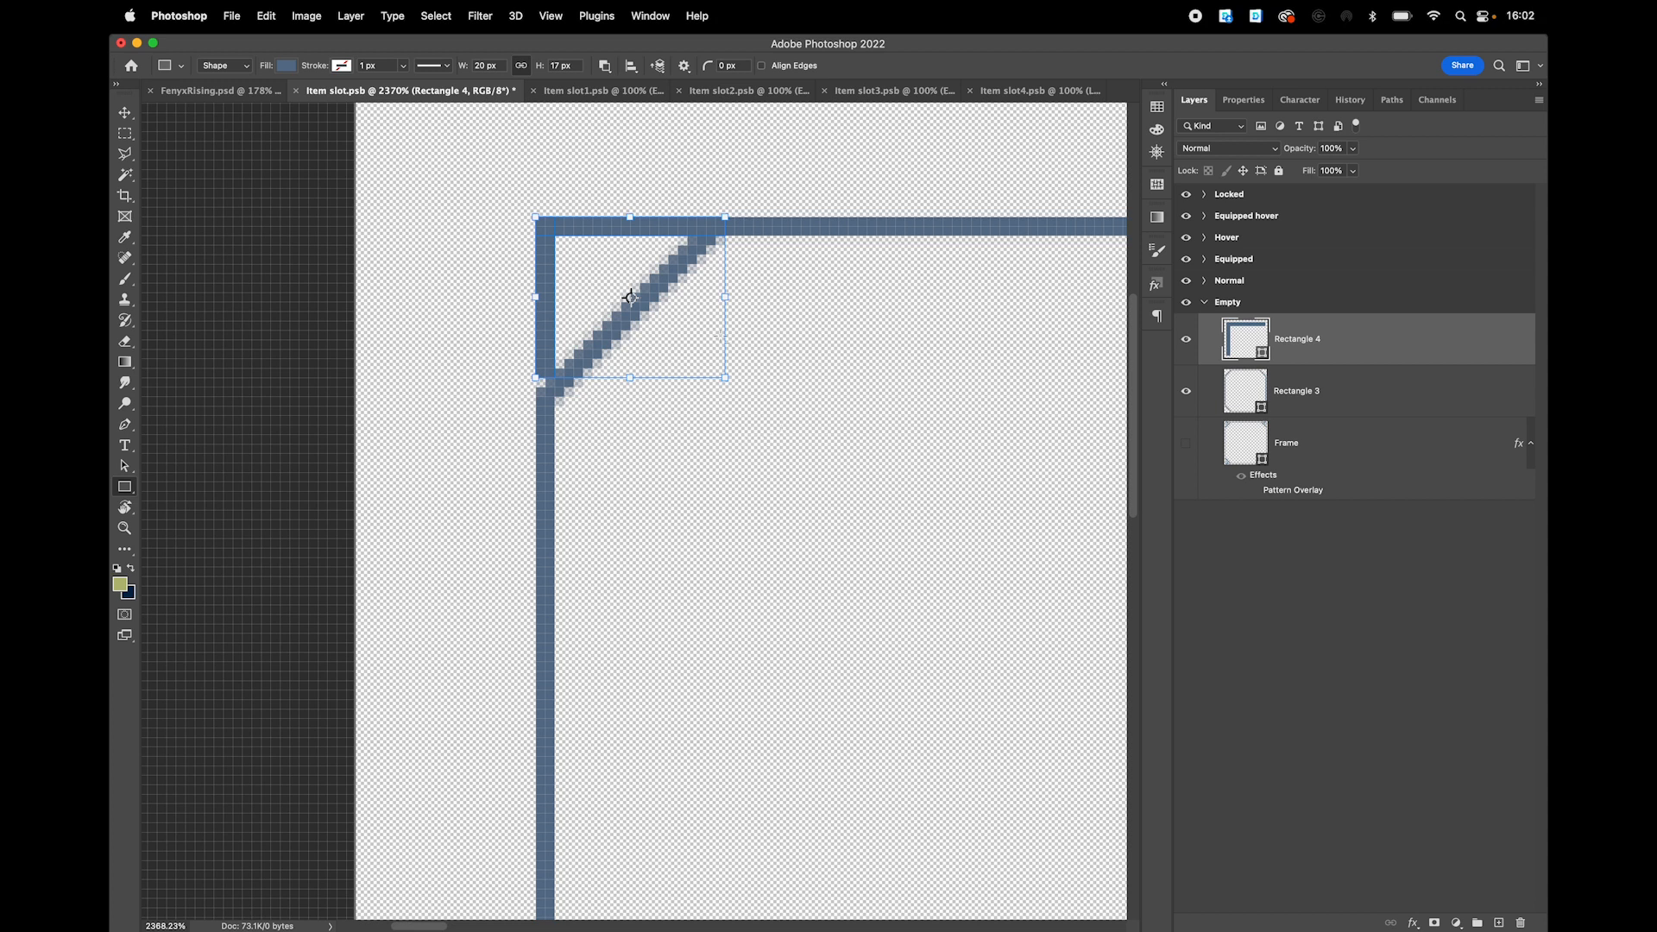
# - Subtract a 2 × 27 px bar rotated 45° from the corner piece, placing it across the horizontal arm just outside the chamfer to cut a diagonal gap
pyautogui.moveTo(895, 236); pyautogui.dragTo(880, 483)
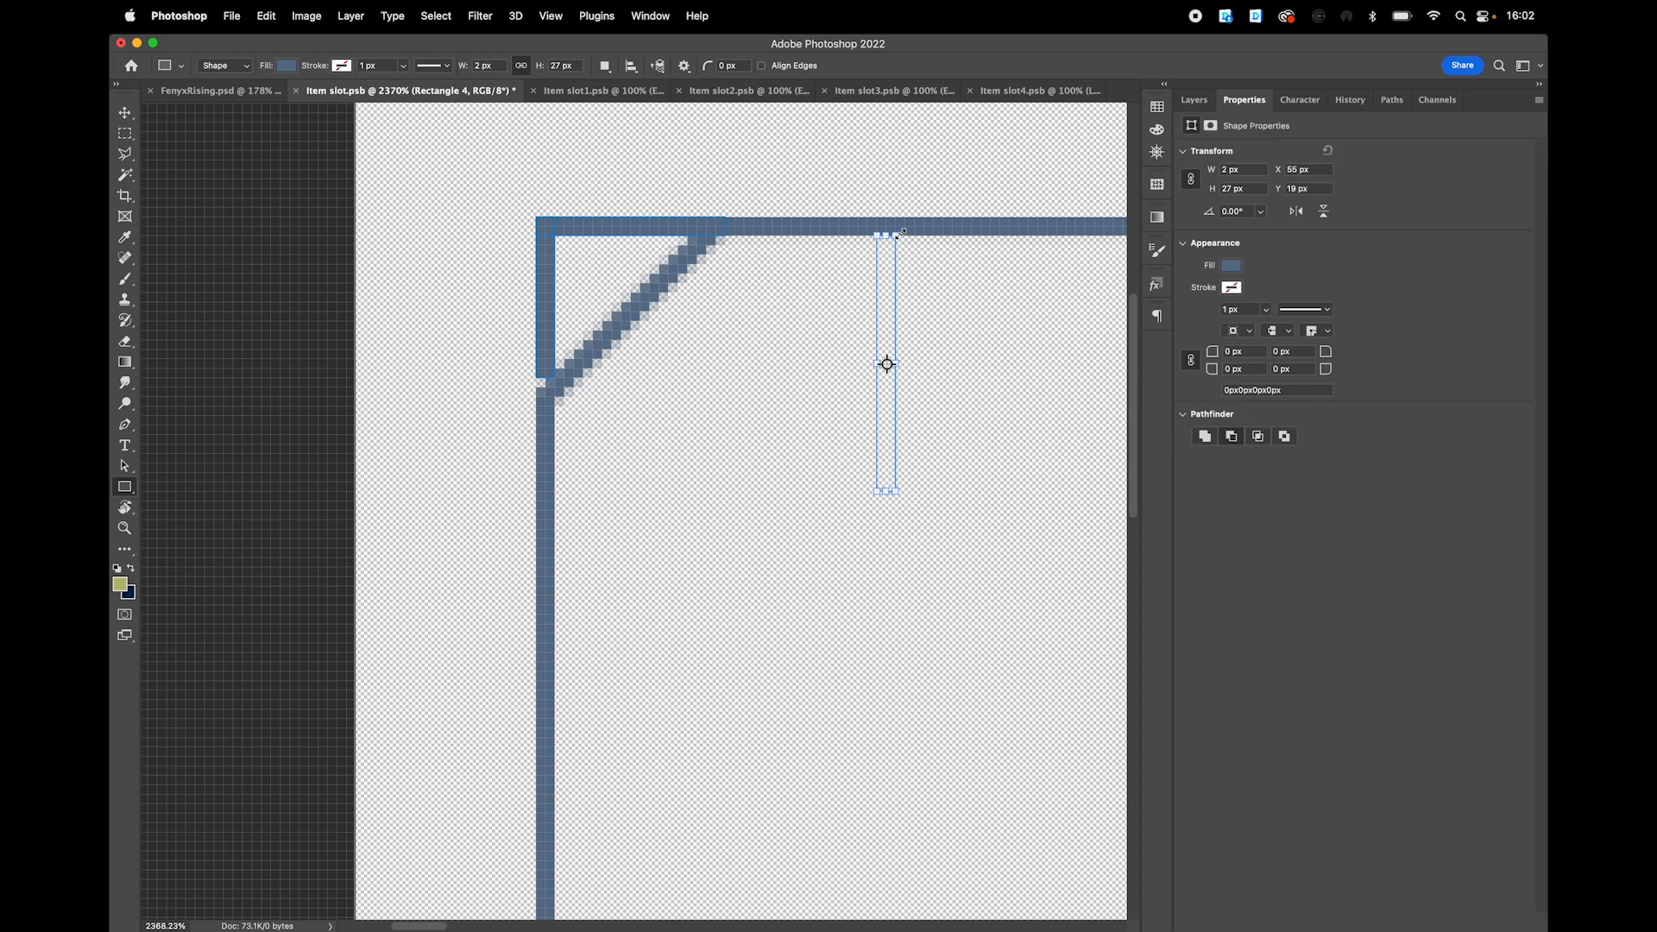
pyautogui.moveTo(907, 233); pyautogui.dragTo(969, 296)
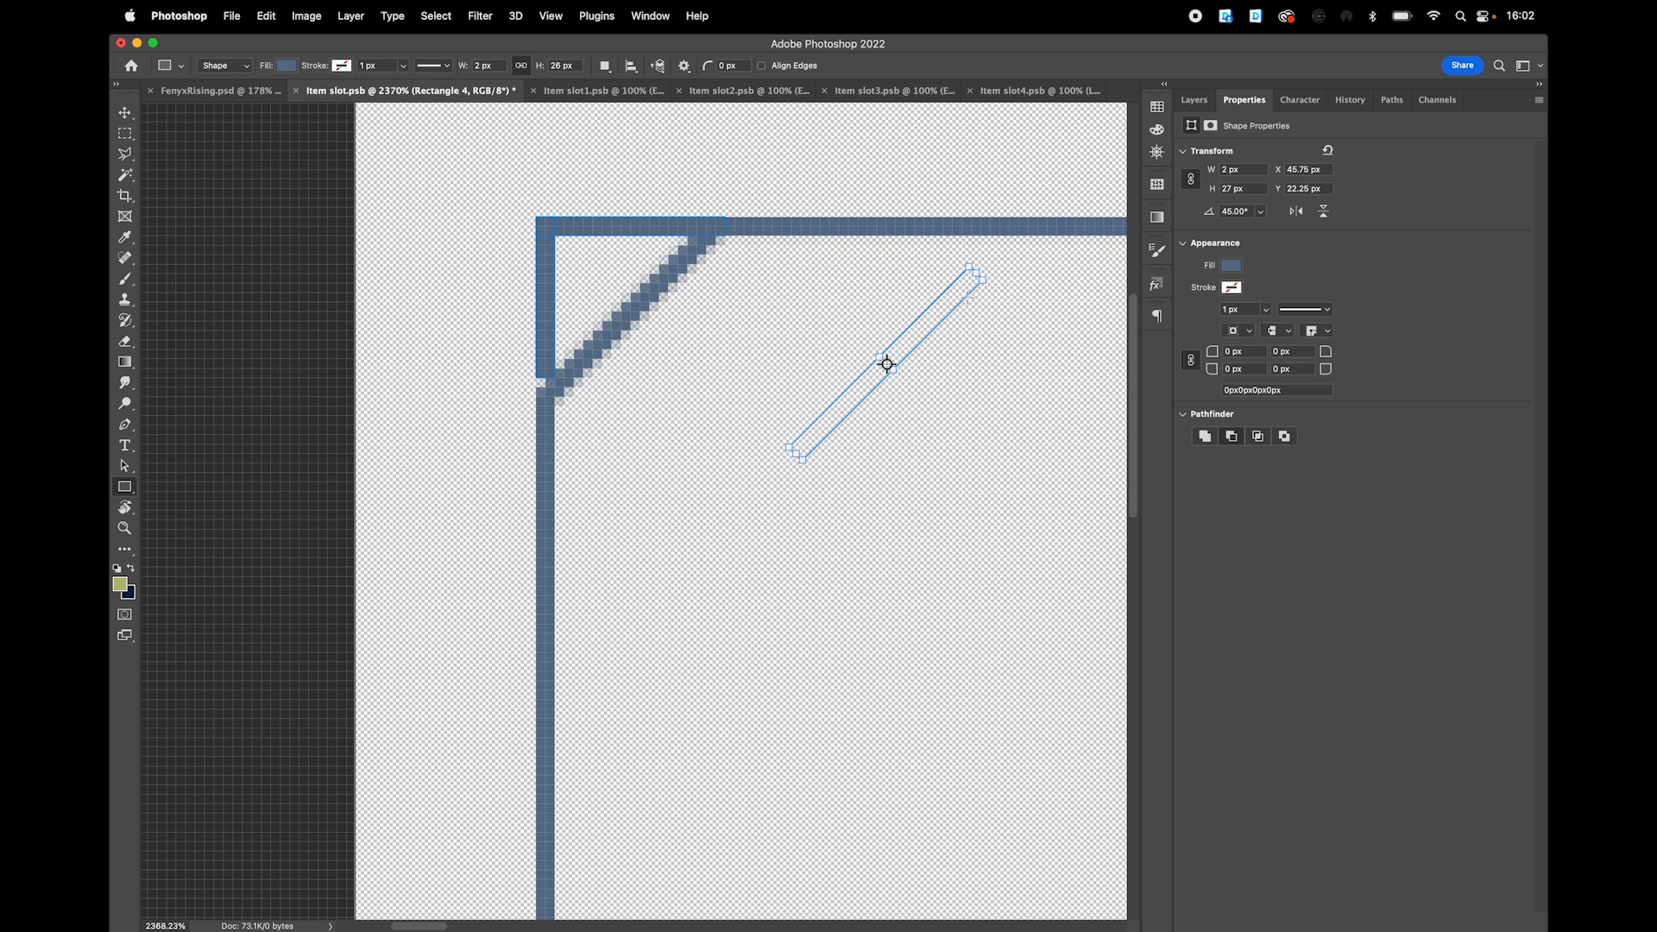
pyautogui.press('a')
pyautogui.press('Left')
pyautogui.press('Left')
pyautogui.hotkey('shift', 'Left')
pyautogui.hotkey('shift', 'Left')
pyautogui.press('Up')
pyautogui.press('Up')
pyautogui.press('Up')
pyautogui.hotkey('shift', 'Up')
pyautogui.hotkey('shift', 'Up')
pyautogui.press('Right')
pyautogui.press('Down')
pyautogui.press('Down')
pyautogui.press('Down')
pyautogui.press('Down')
pyautogui.press('Down')
pyautogui.press('Down')
pyautogui.press('Down')
pyautogui.press('Down')
pyautogui.press('Left')
pyautogui.press('Down')
pyautogui.press('Left')
pyautogui.press('Down')
pyautogui.press('Down')
pyautogui.click(967, 302)
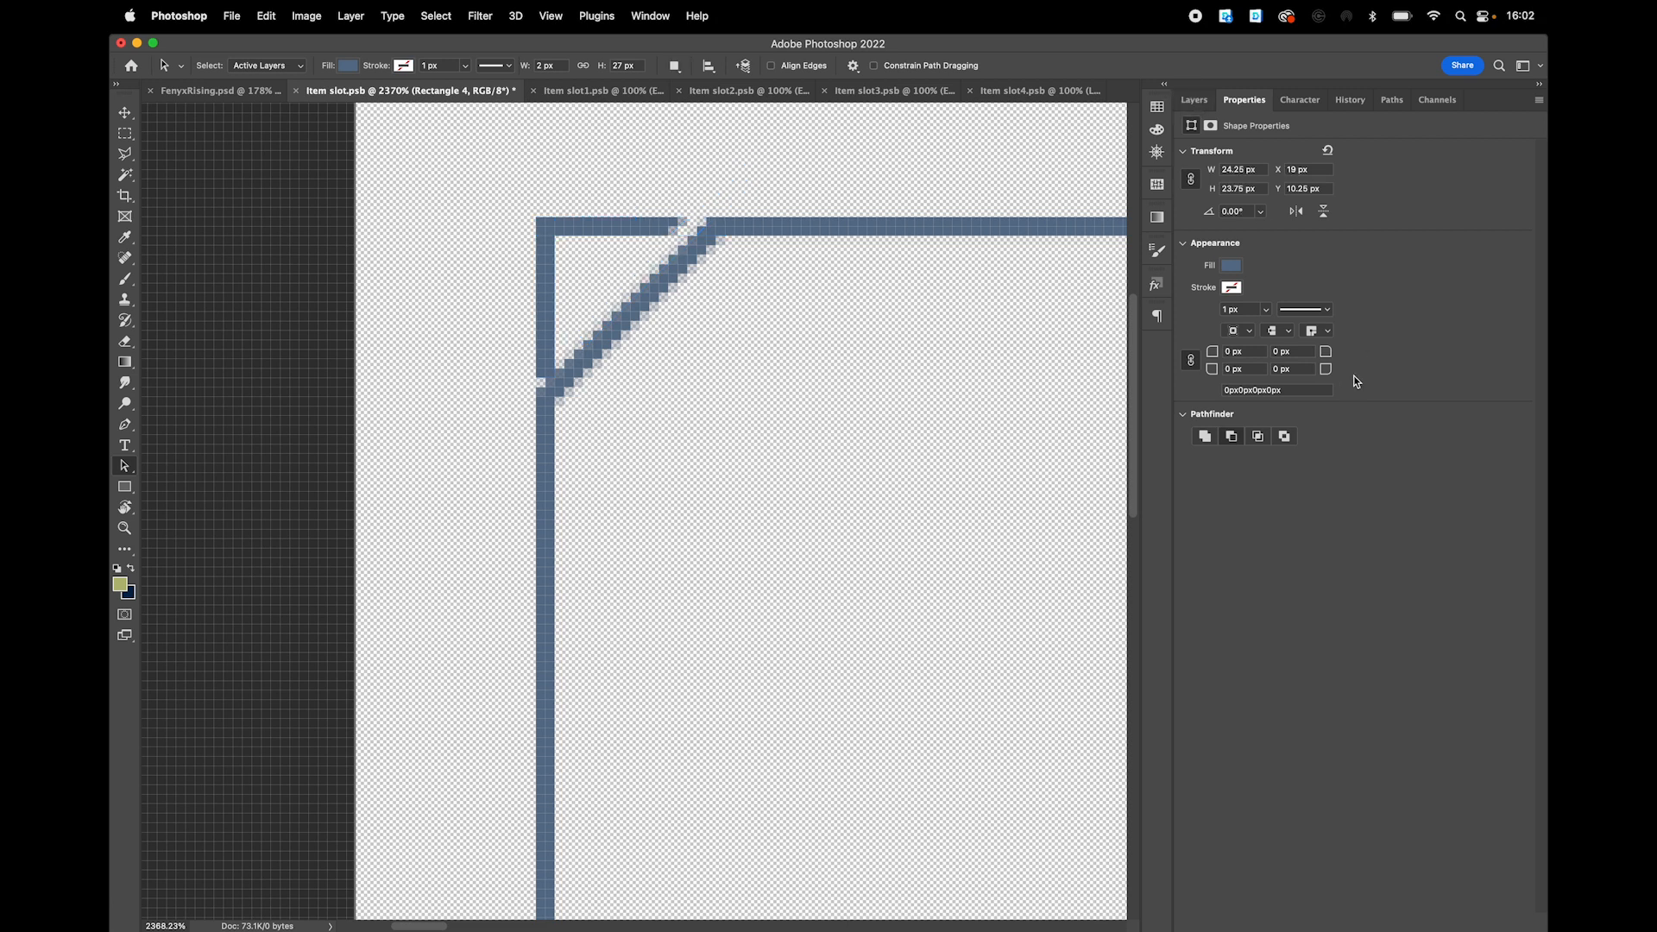
# - Merge the shape components of Rectangle 4 and delete the leftover fragment beyond the diagonal gap
pyautogui.click(1195, 99)
pyautogui.click(1334, 393)
pyautogui.click(1334, 355)
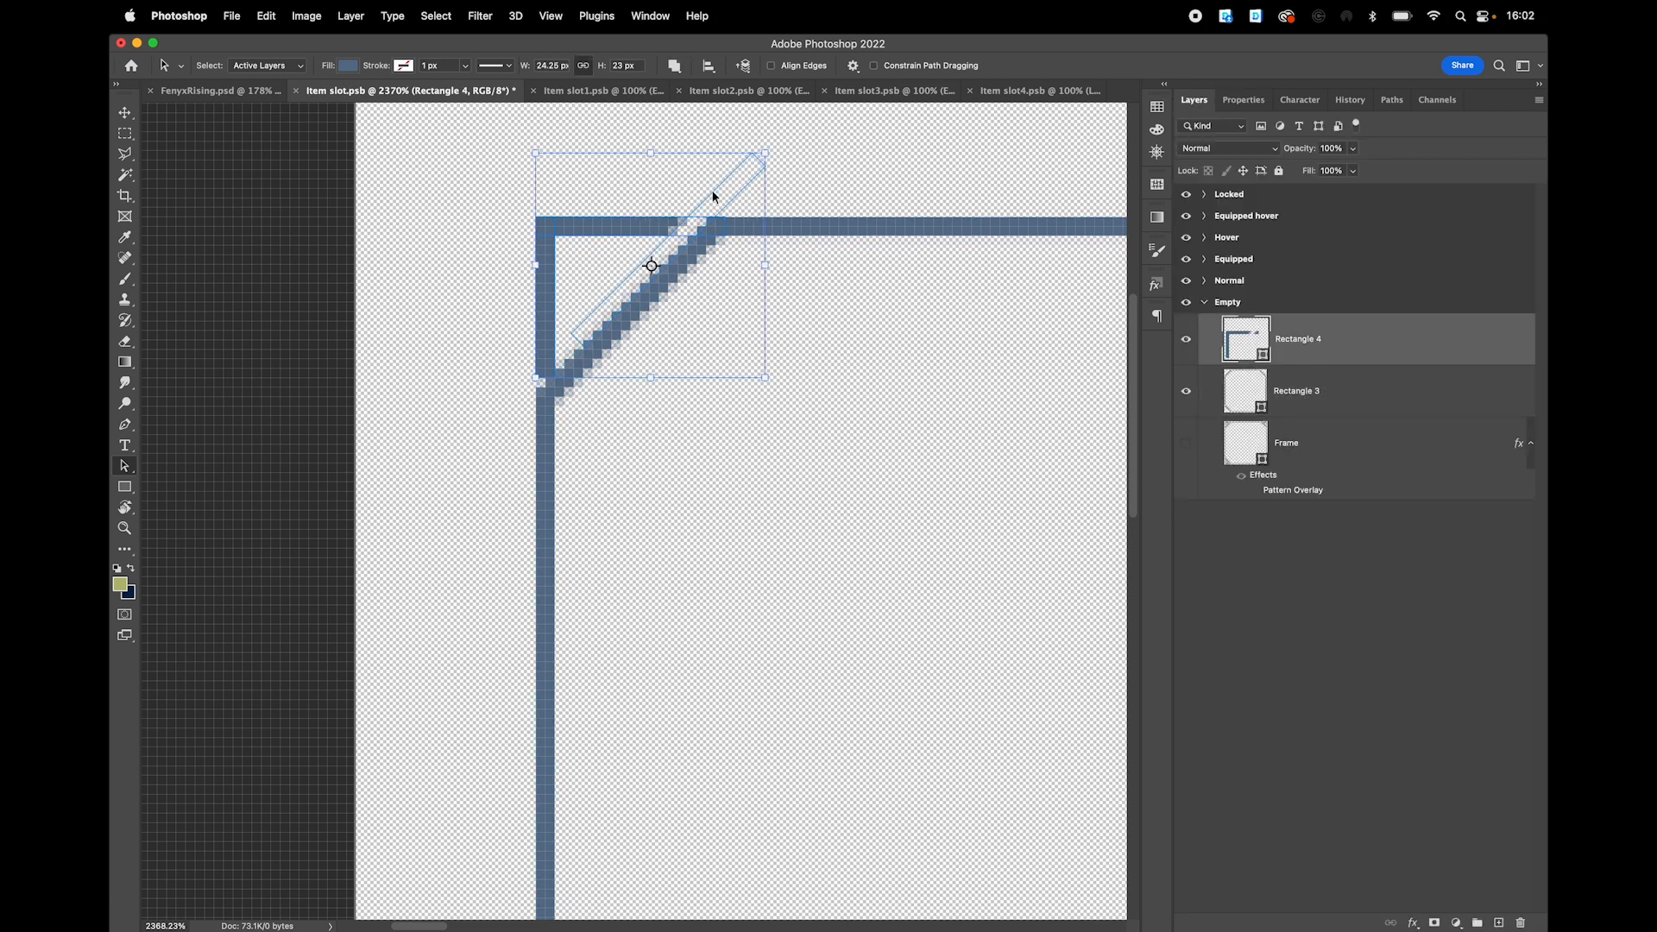
pyautogui.click(674, 66)
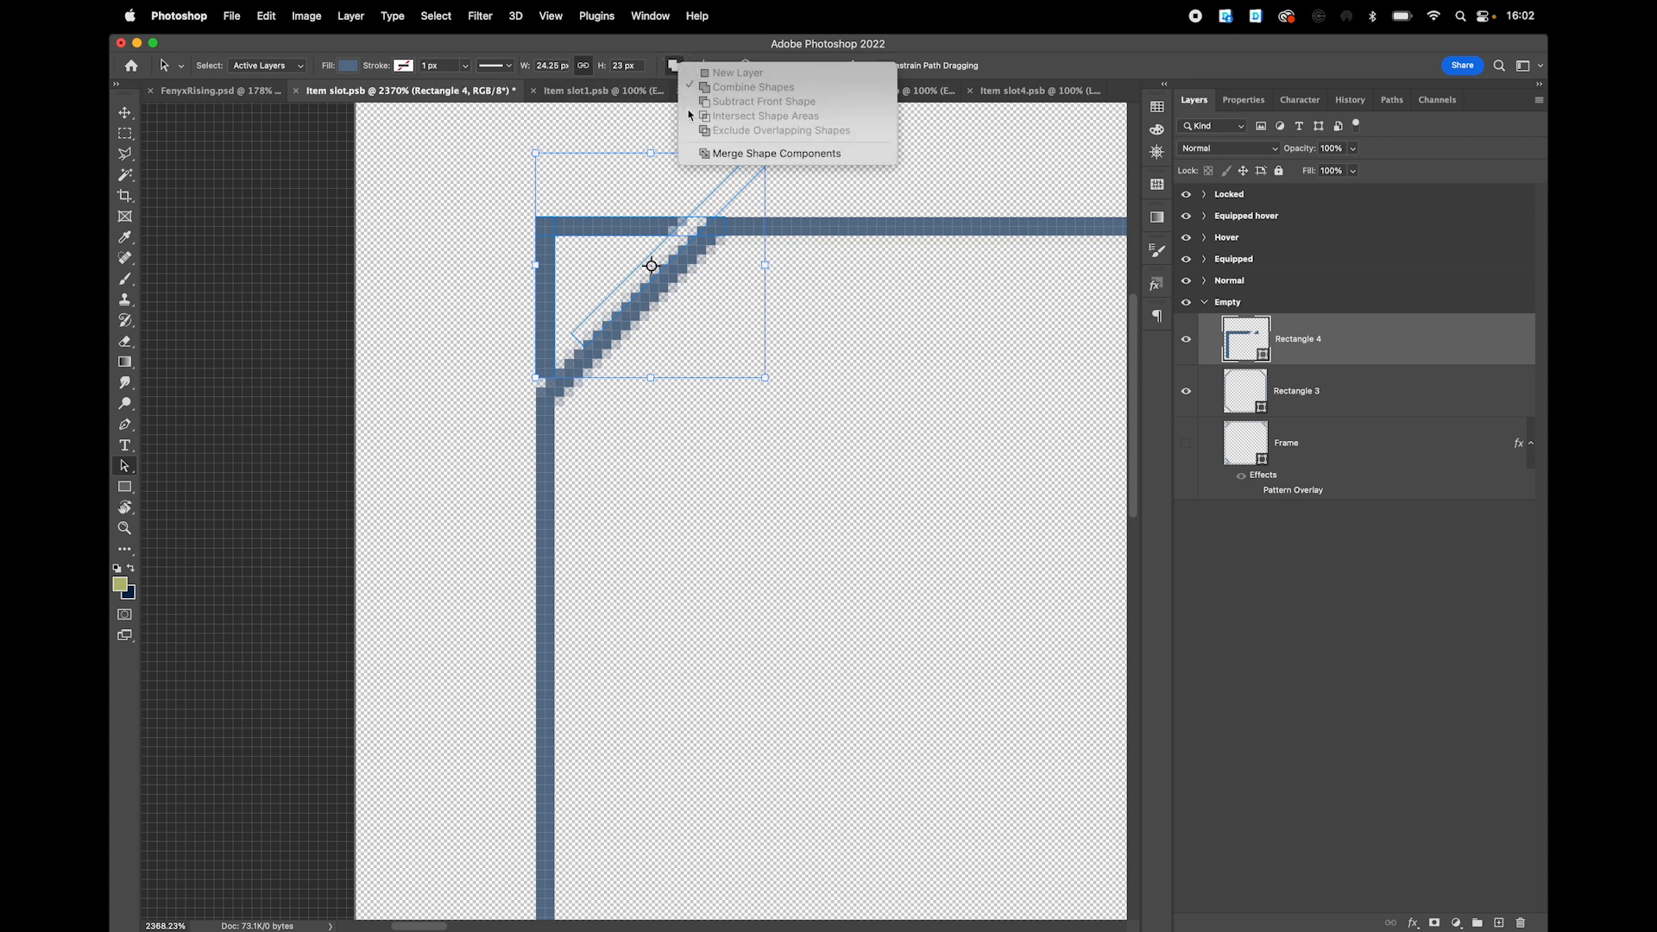
pyautogui.click(742, 154)
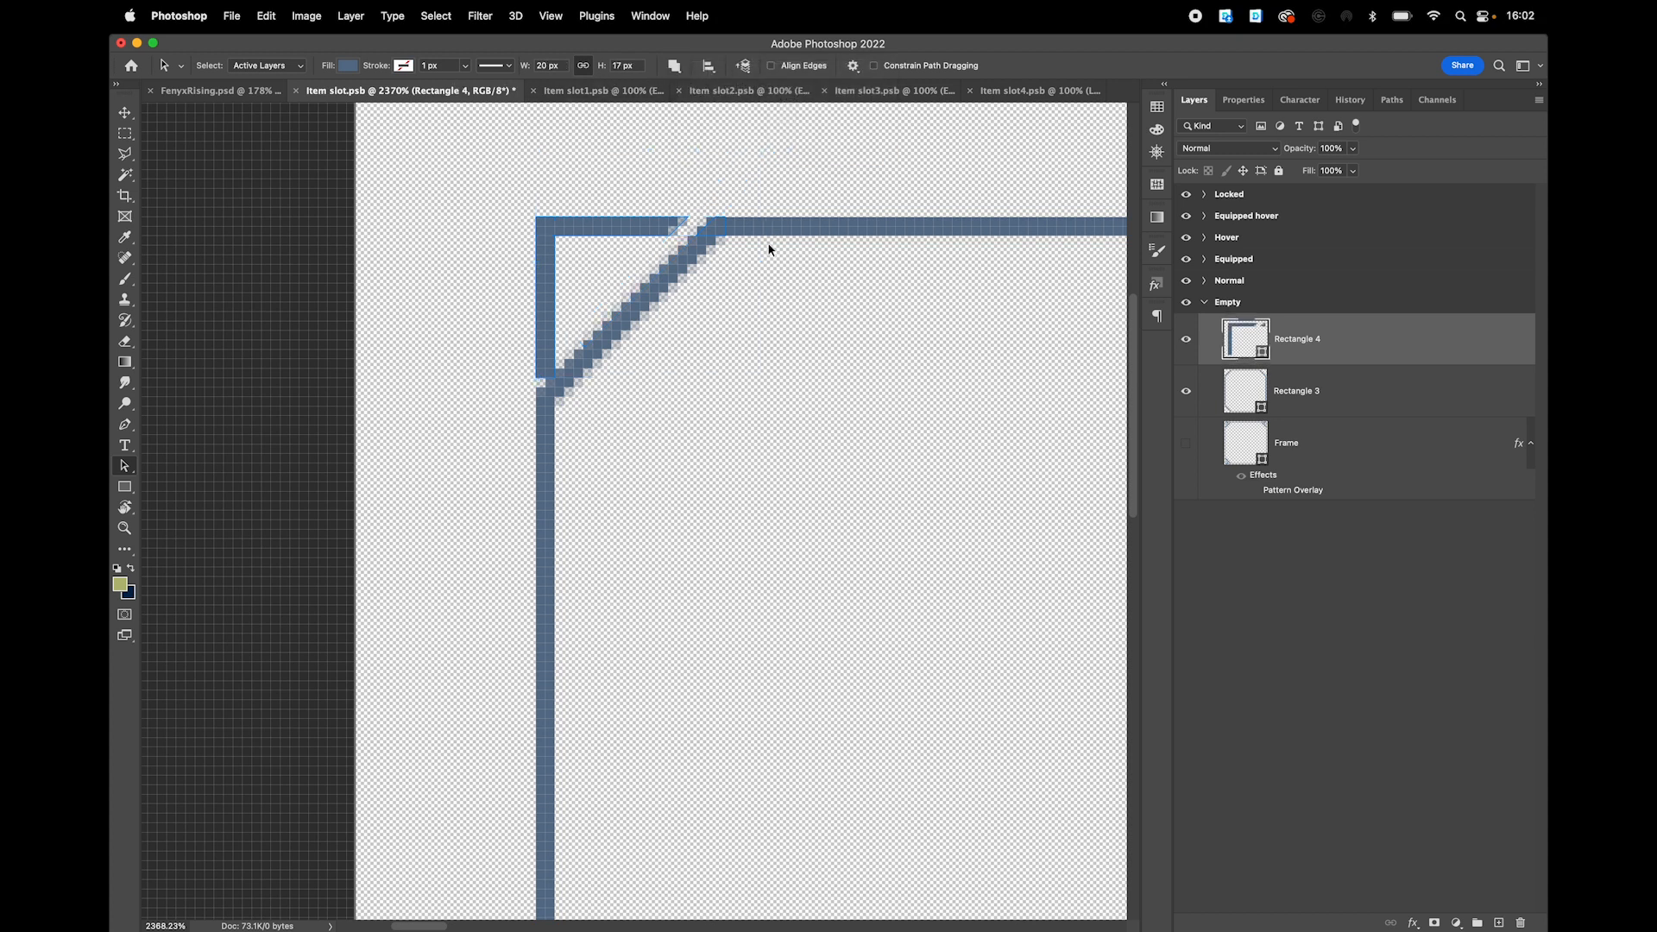
pyautogui.press('p')
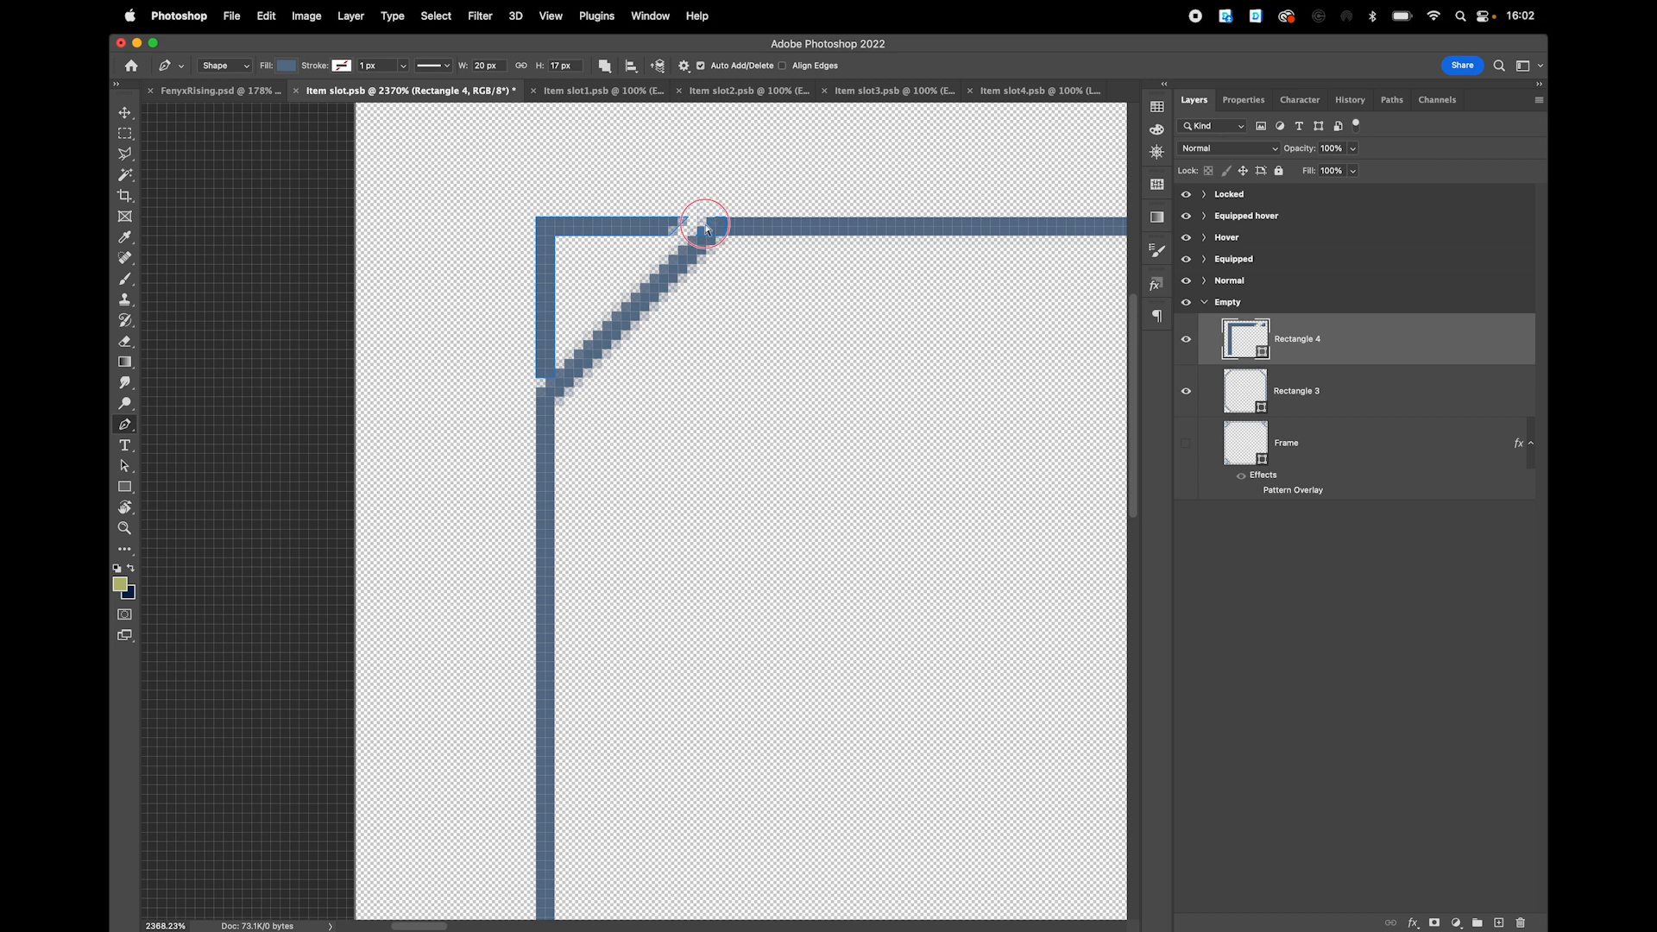
pyautogui.press('super+z')
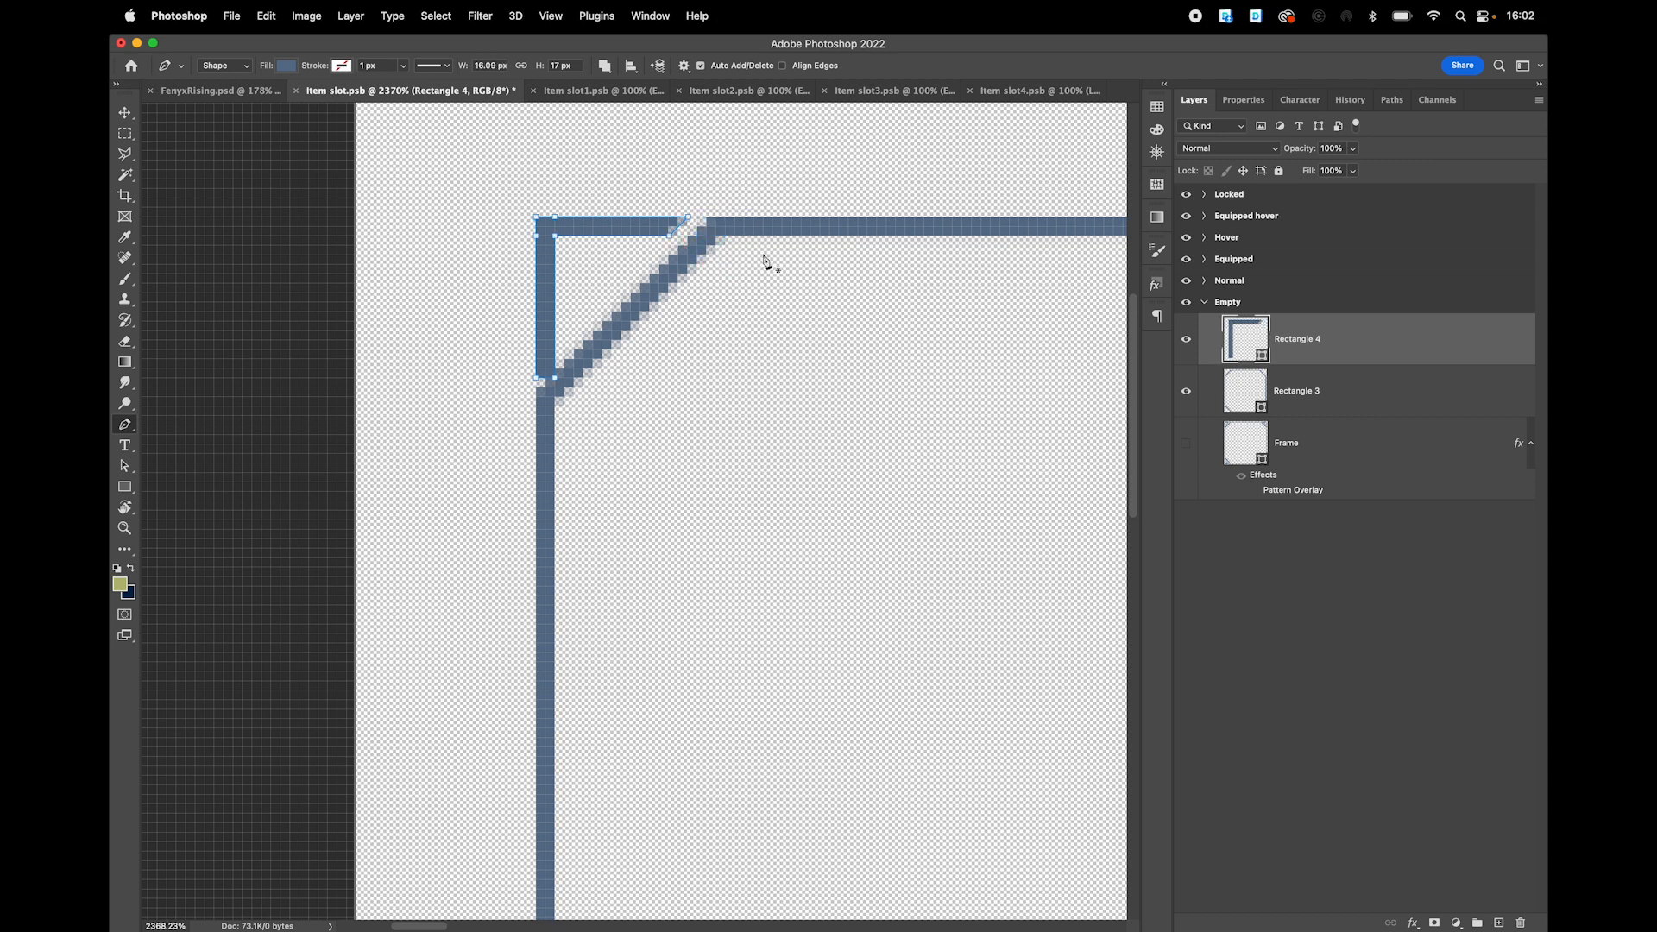
# - Add a bar 2 px wide and 18 px tall to Rectangle 4 inside the frame and rotate it 45°
pyautogui.click(124, 486)
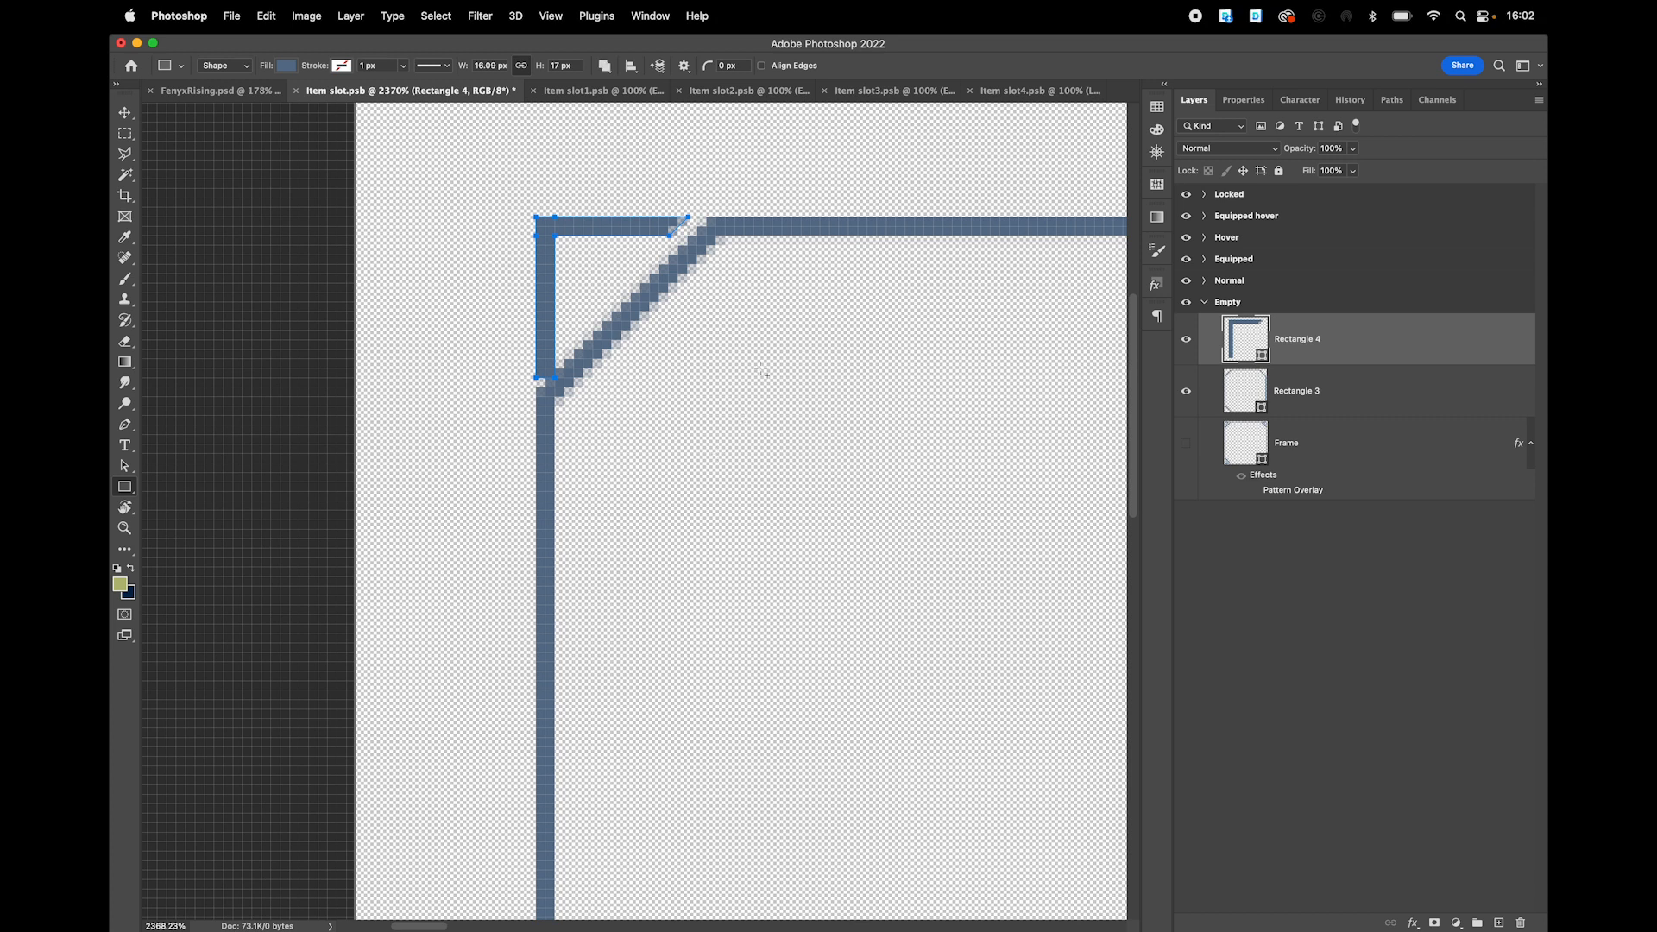
pyautogui.moveTo(774, 339); pyautogui.dragTo(794, 485)
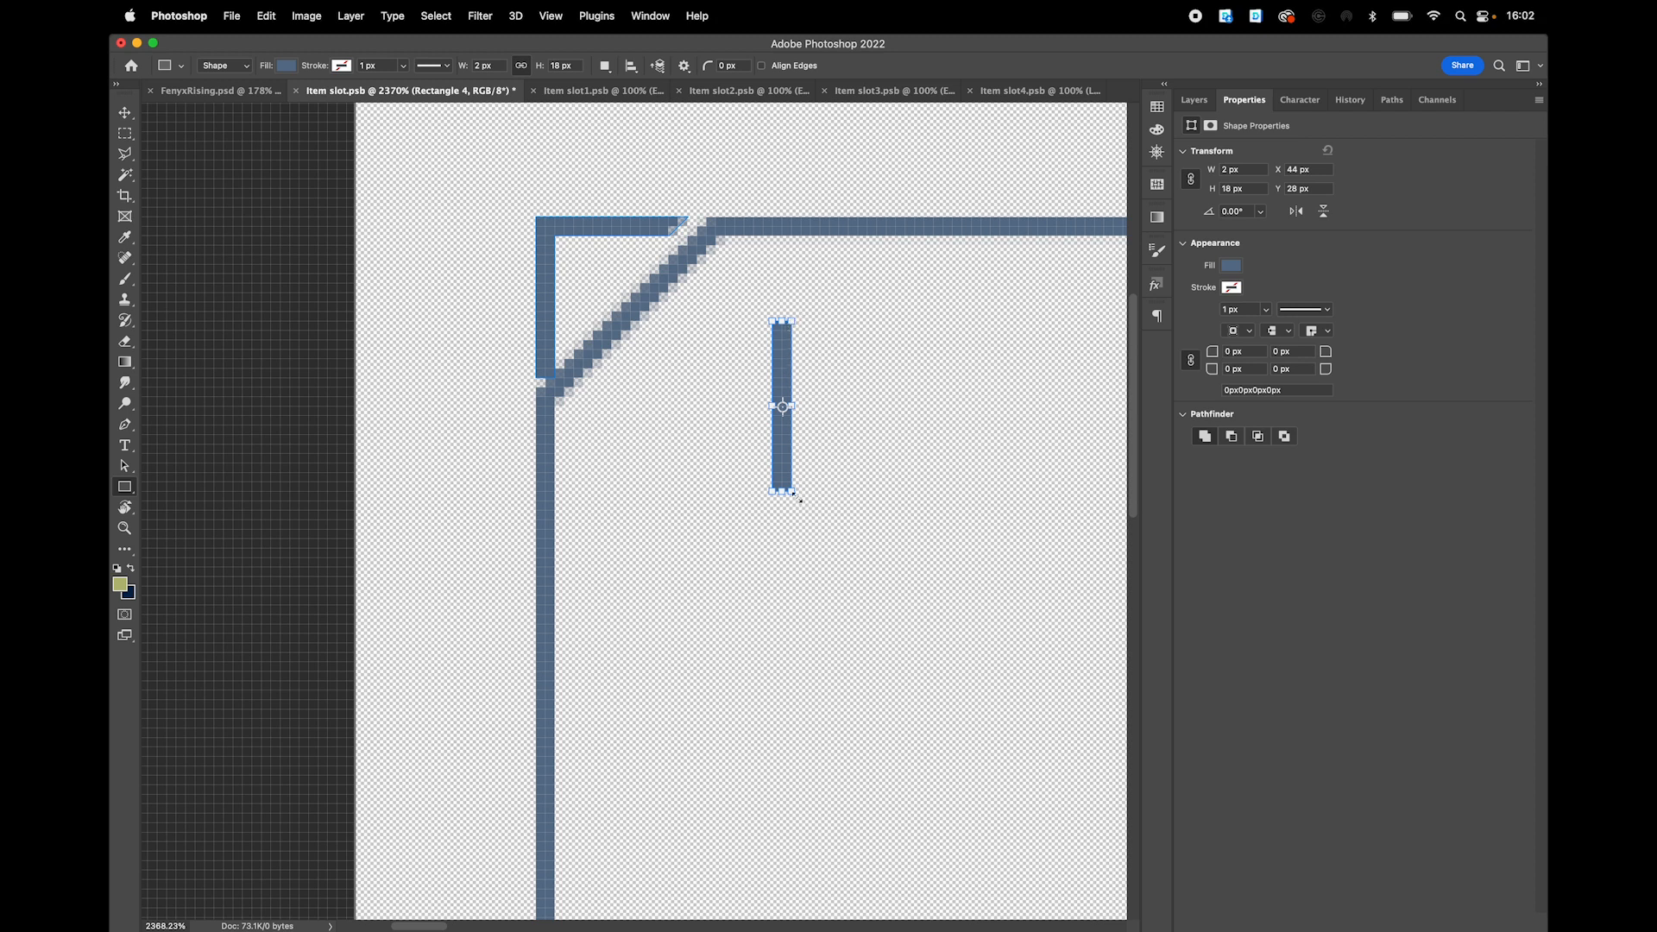
pyautogui.moveTo(803, 500); pyautogui.dragTo(714, 501)
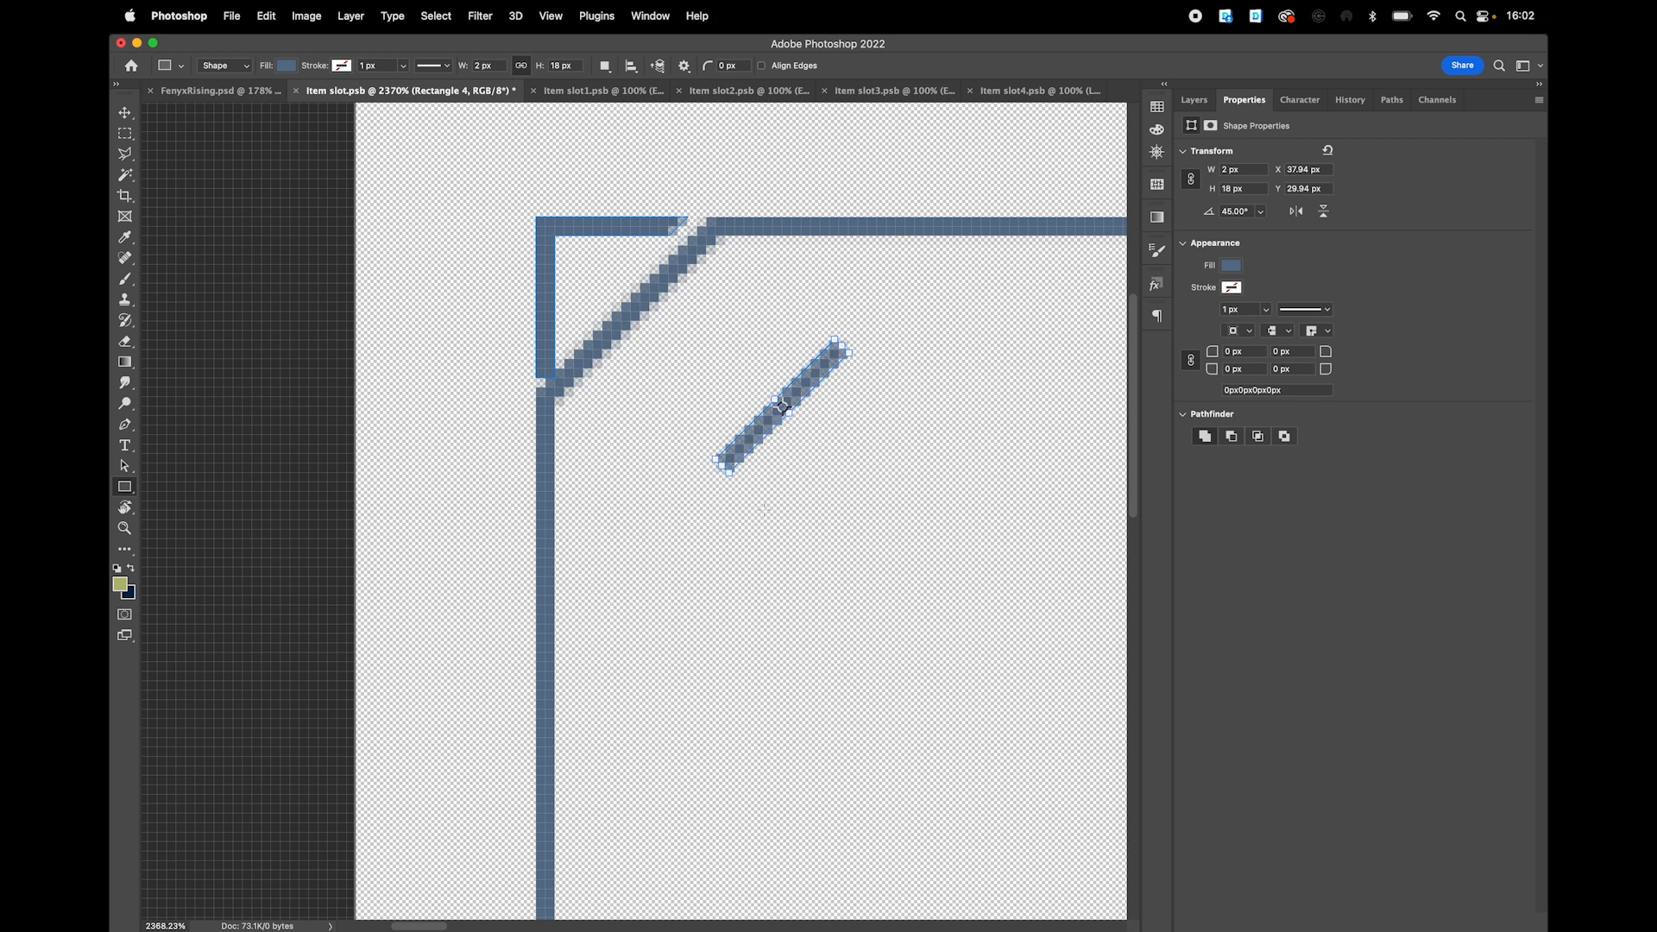
# - Move the diagonal bar into the corner piece, parallel to the chamfer, at X 21.94 px and Y 14.94 px, and deselect it
pyautogui.press('a')
pyautogui.hotkey('shift', 'Left')
pyautogui.hotkey('shift', 'Up')
pyautogui.hotkey('shift', 'Up')
pyautogui.press('Left')
pyautogui.press('Left')
pyautogui.press('Left')
pyautogui.press('Down')
pyautogui.press('Down')
pyautogui.press('Down')
pyautogui.press('Left')
pyautogui.press('Left')
pyautogui.press('Left')
pyautogui.press('Left')
pyautogui.press('Left')
pyautogui.press('Down')
pyautogui.press('Down')
pyautogui.press('Down')
pyautogui.press('Down')
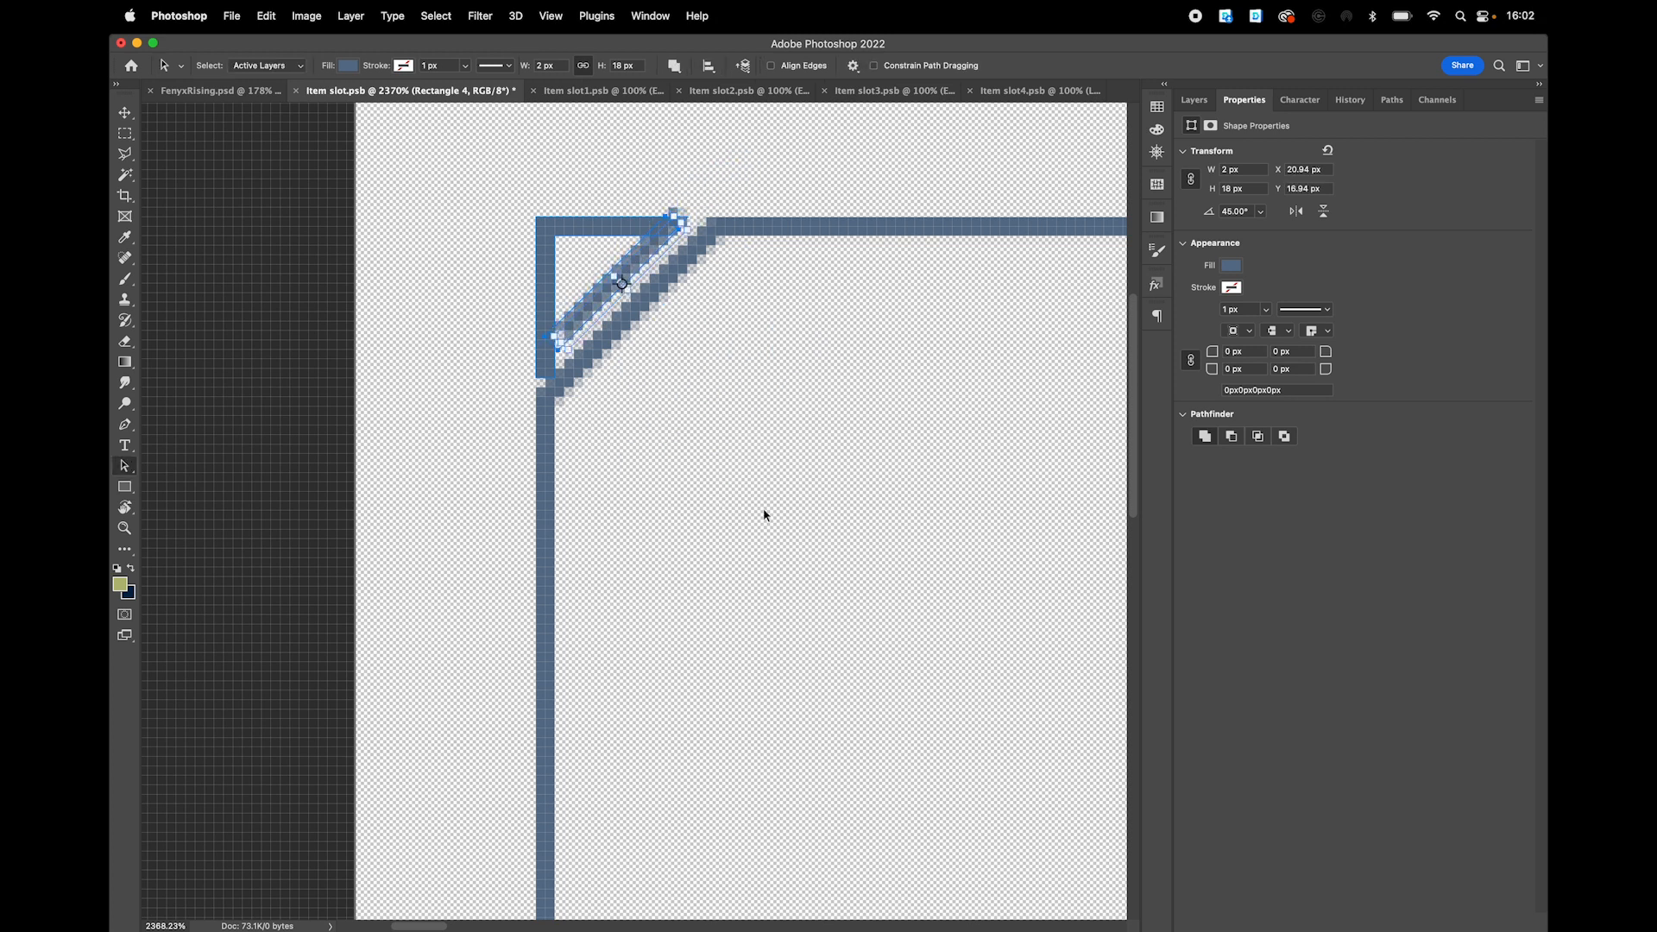
pyautogui.press('Left')
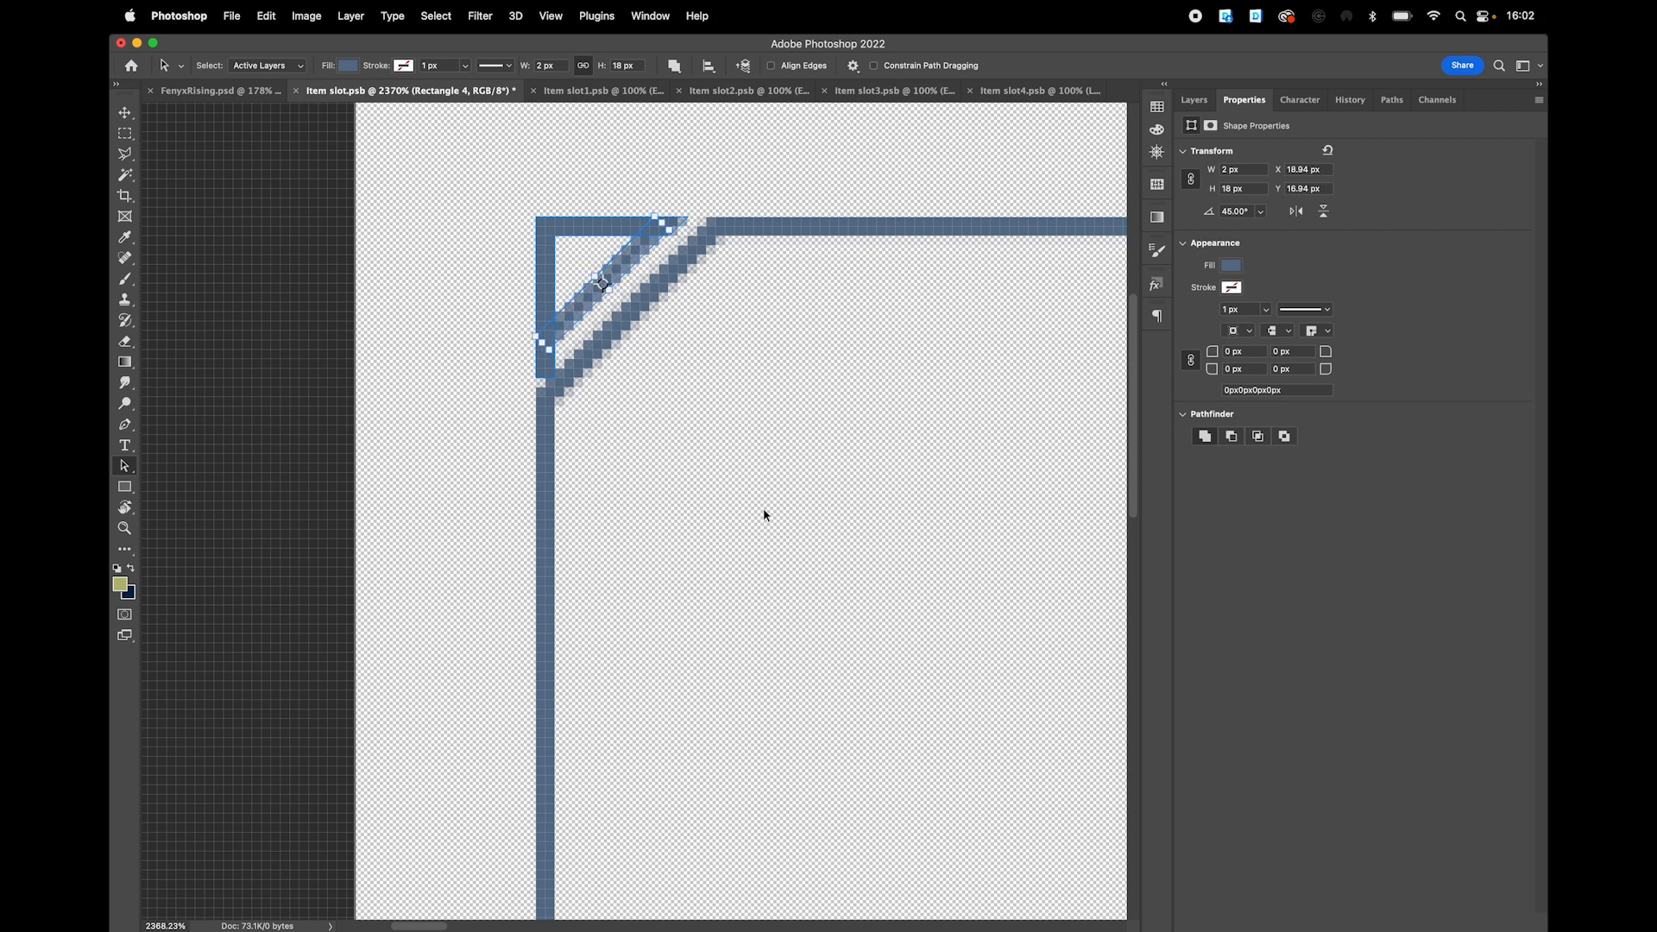
pyautogui.press('Up')
pyautogui.press('Right')
pyautogui.press('Up')
pyautogui.press('Right')
pyautogui.press('Up')
pyautogui.press('Right')
pyautogui.press('Right')
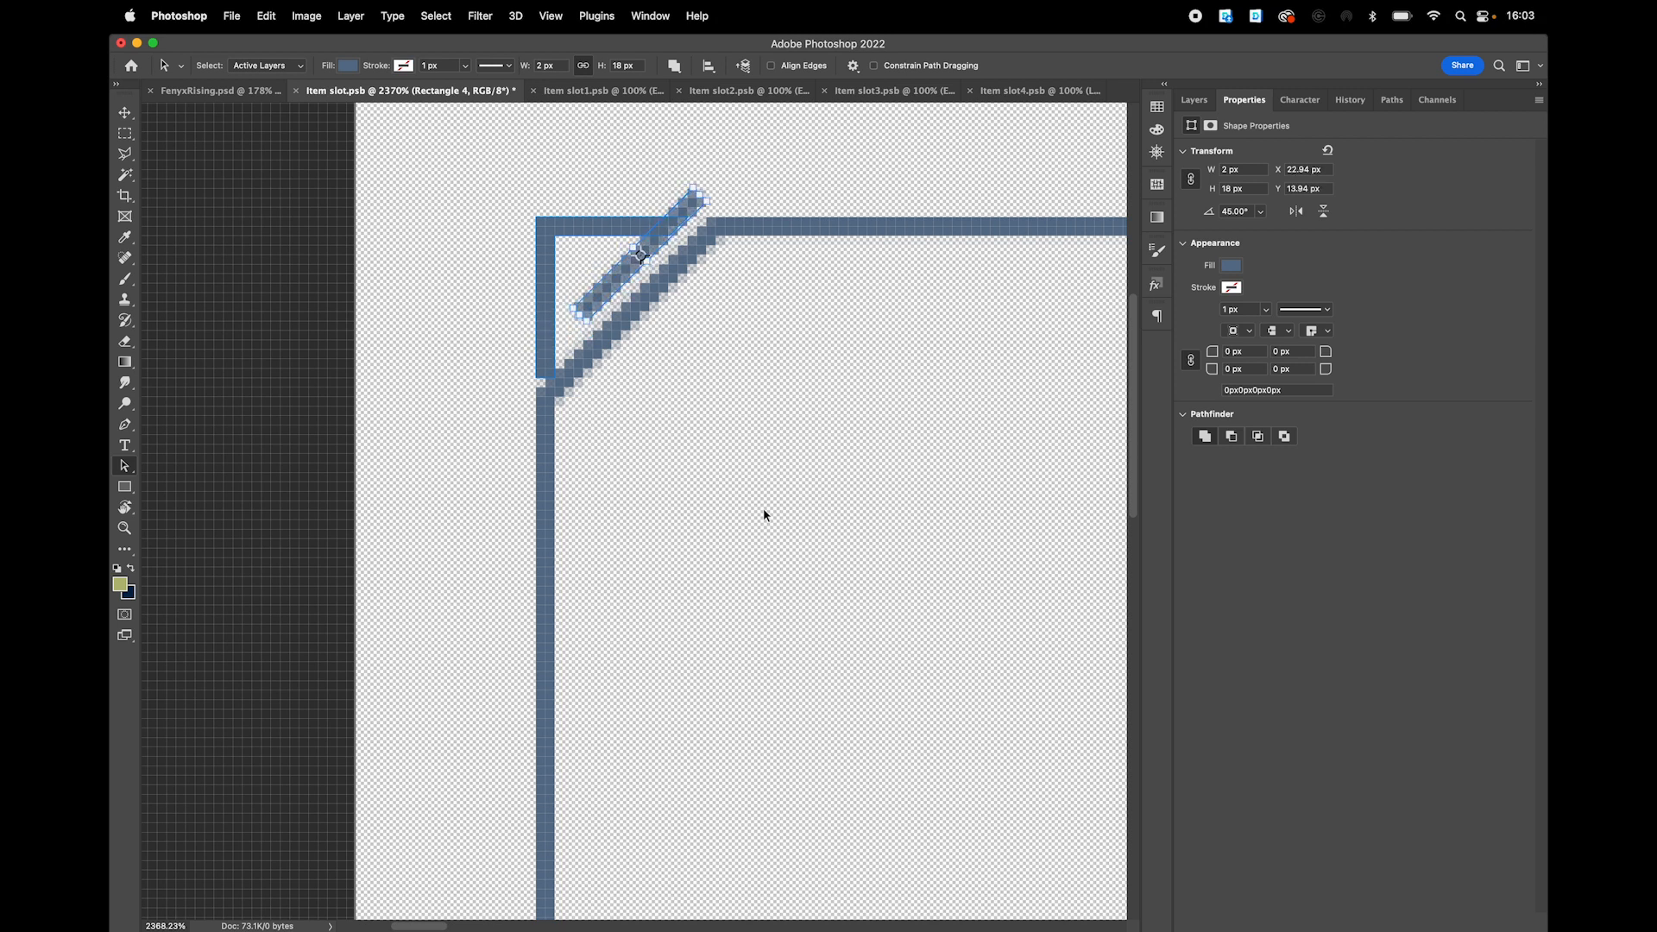
pyautogui.press('Left')
pyautogui.press('Down')
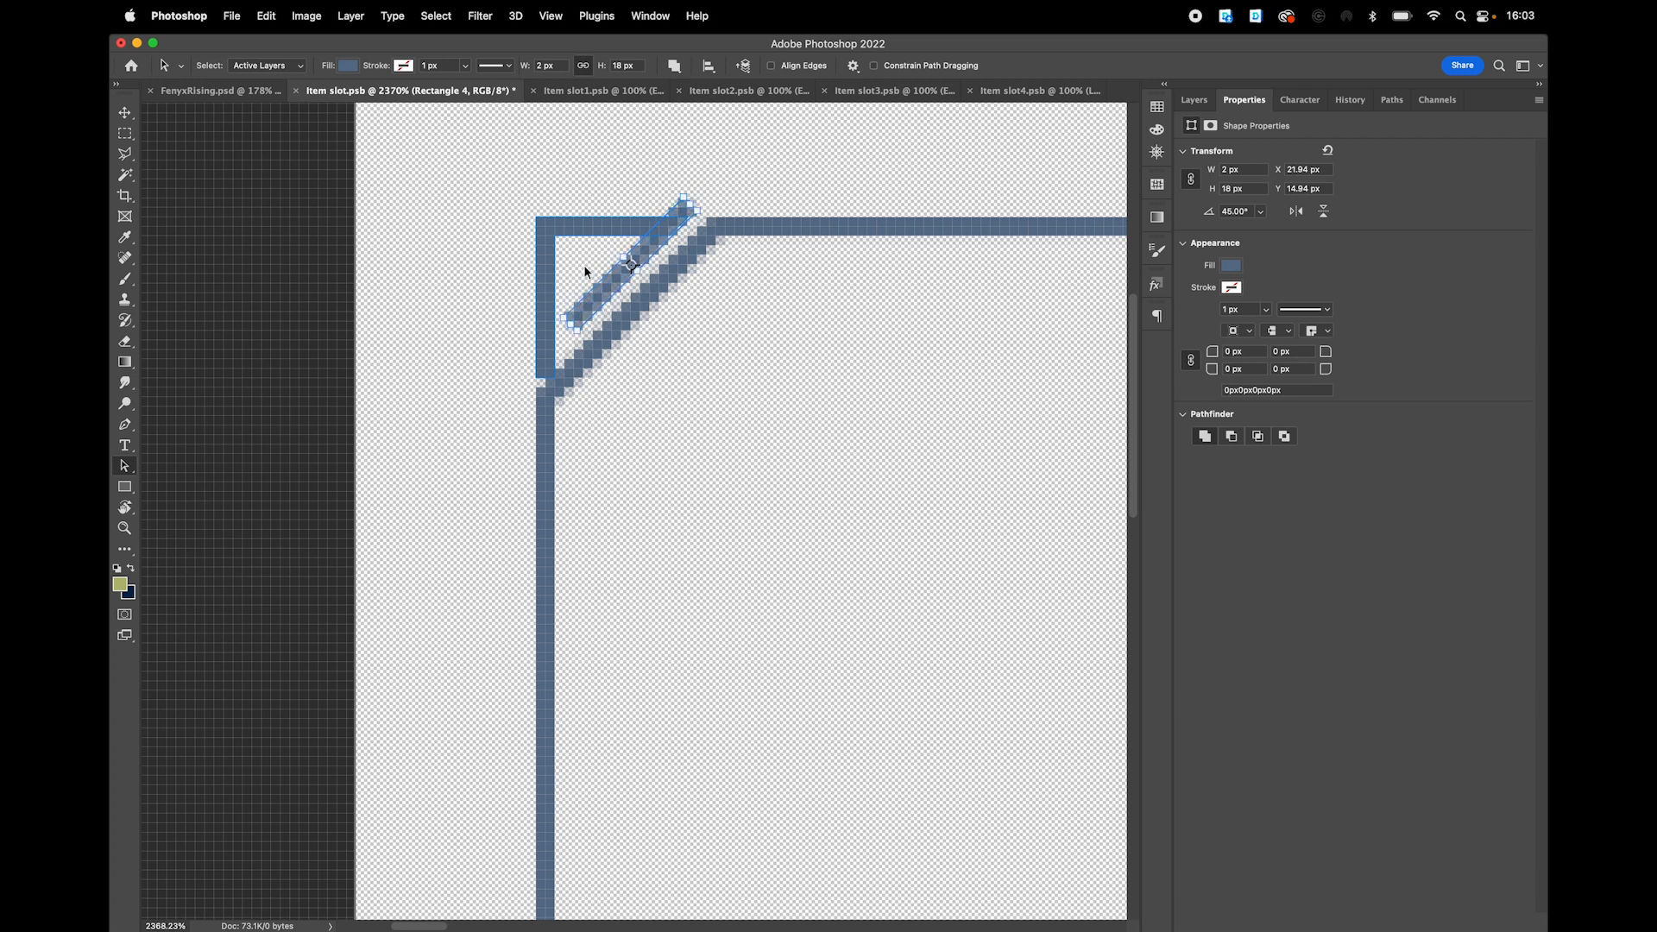
pyautogui.press('Escape')
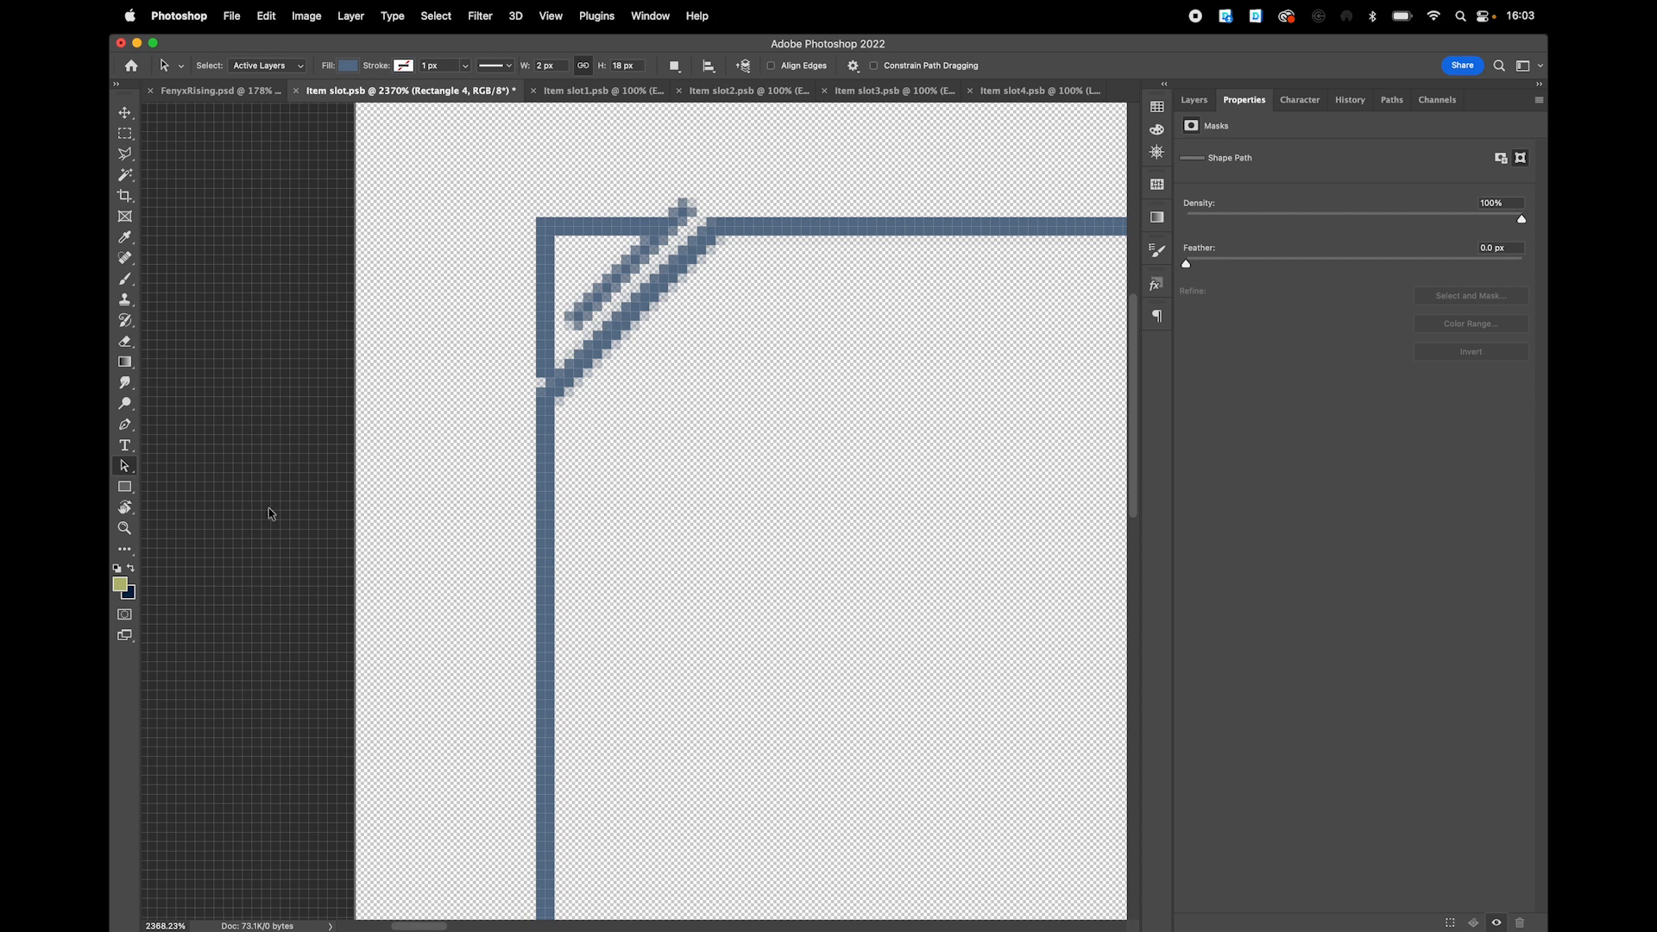
# - Subtract a rectangle about 10 × 4 px to trim the end of the diagonal bar that sticks out above the corner piece
pyautogui.click(125, 486)
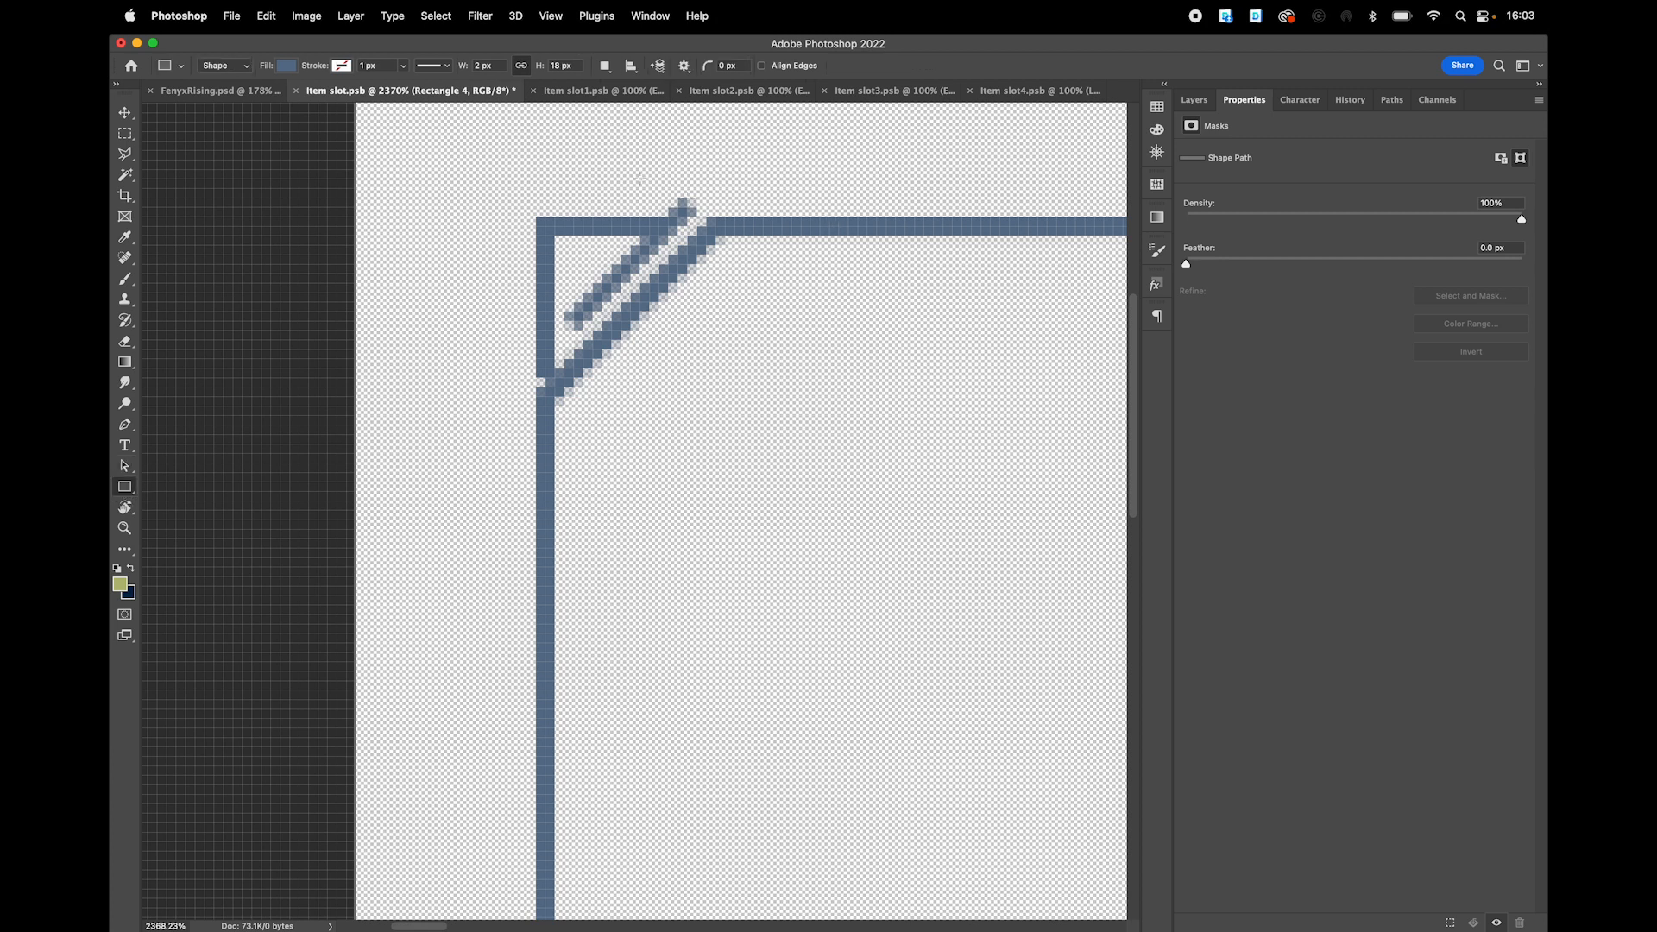
pyautogui.press('p')
pyautogui.moveTo(509, 182); pyautogui.dragTo(904, 469)
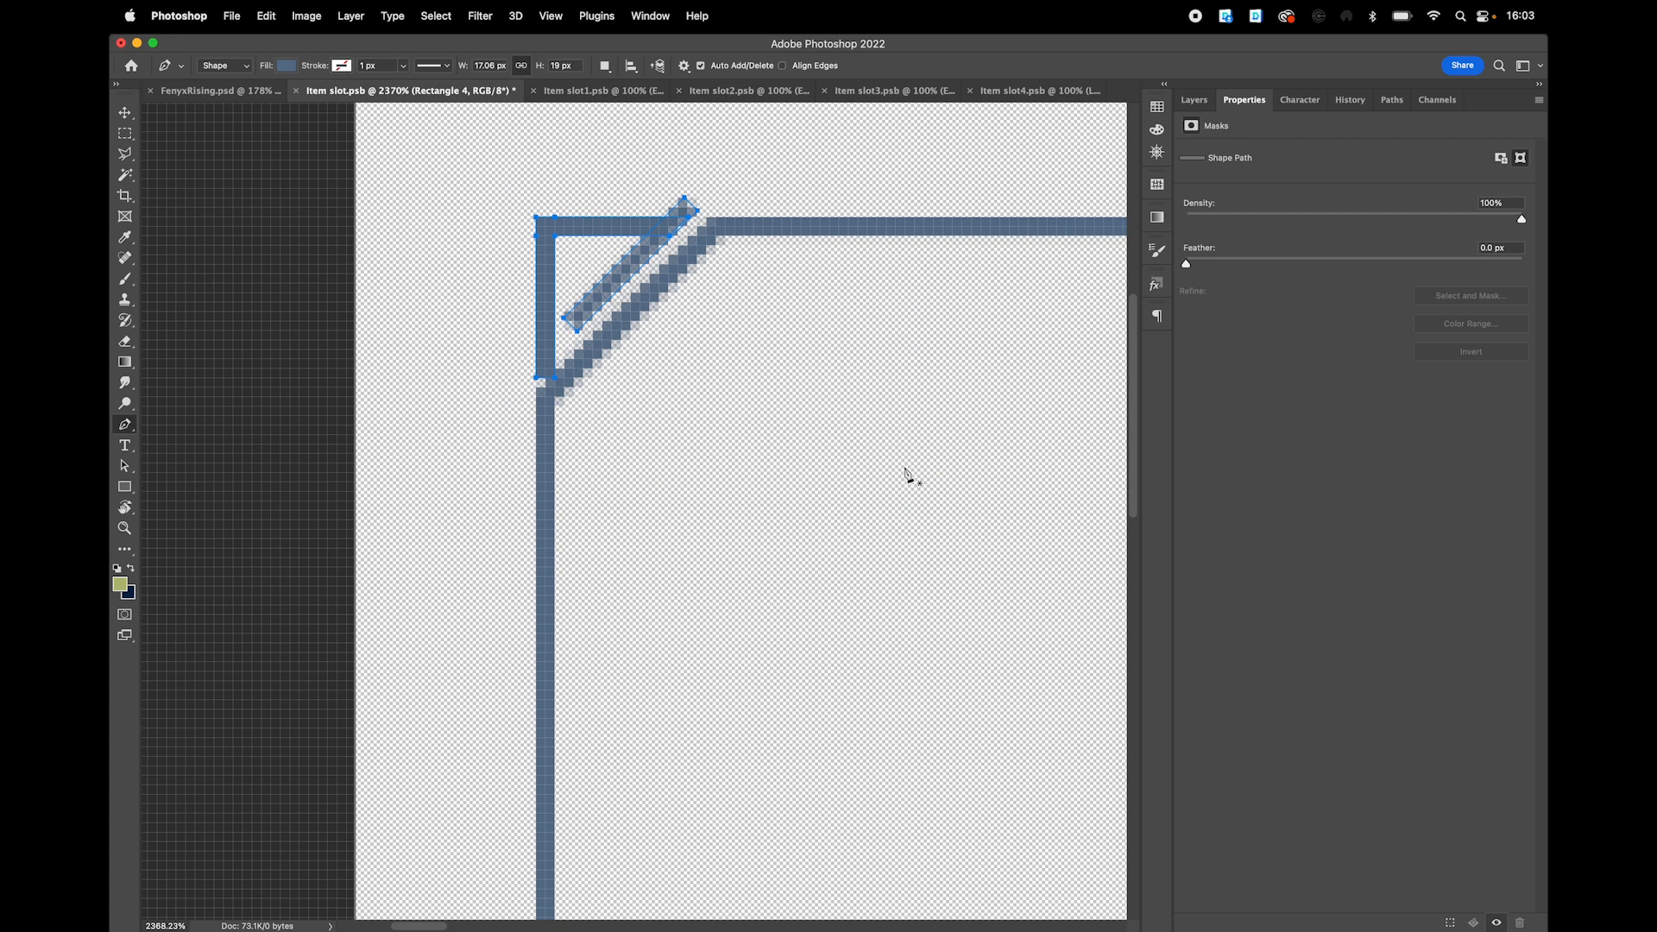
pyautogui.press('u')
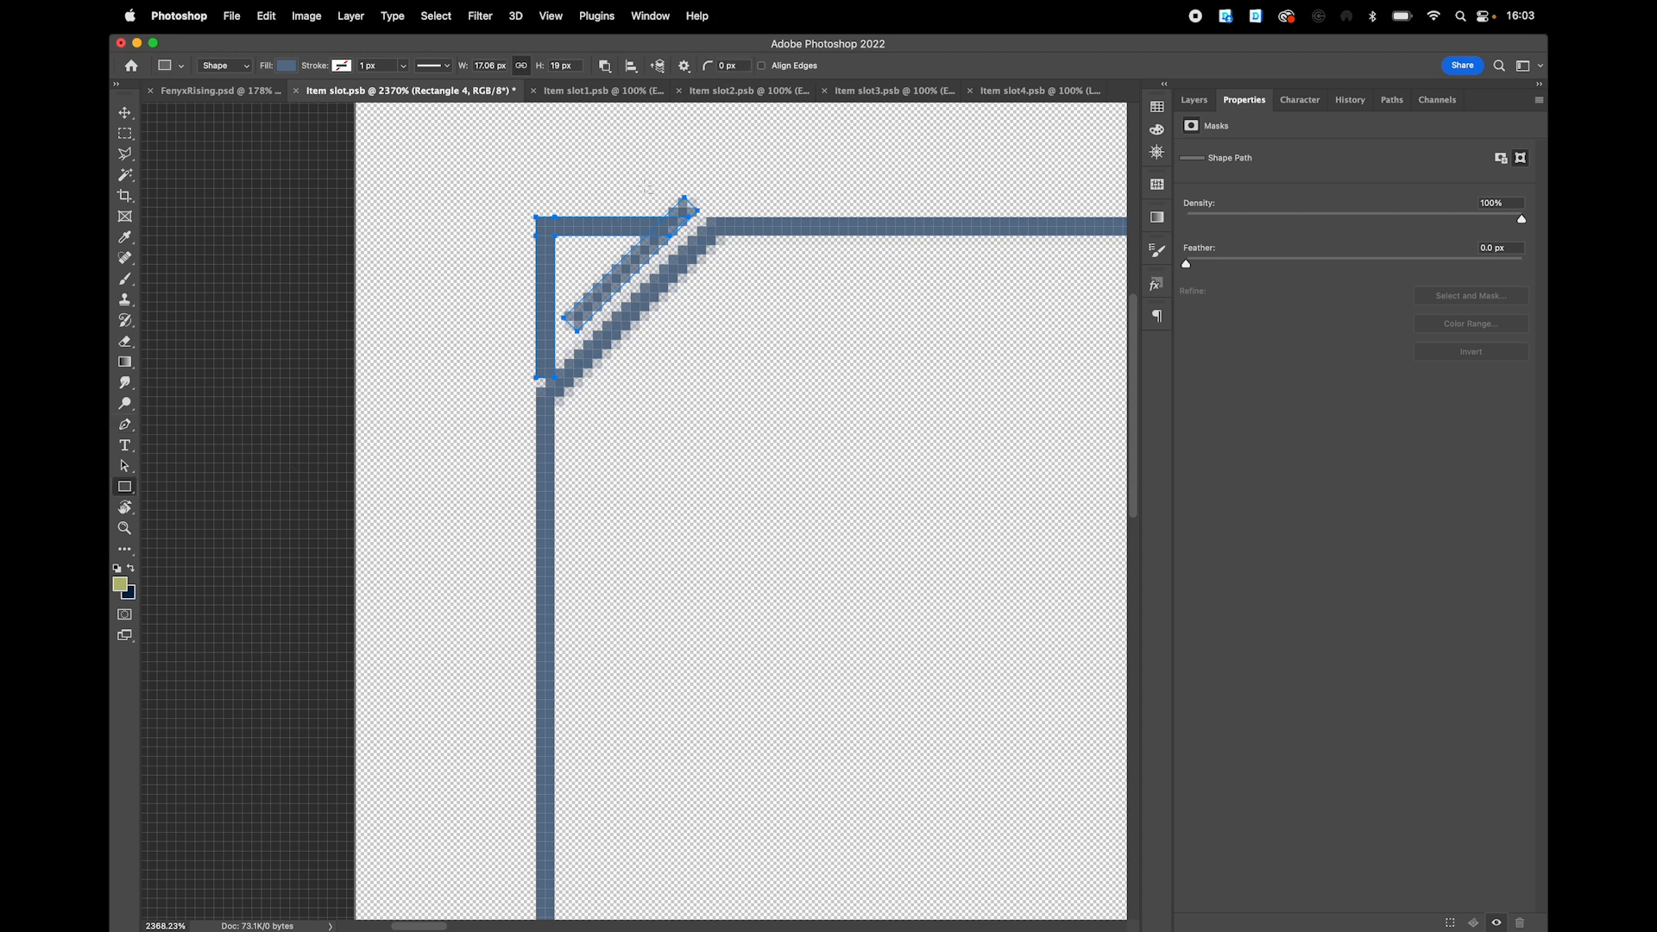
pyautogui.moveTo(629, 180); pyautogui.dragTo(724, 217)
pyautogui.press('super+z')
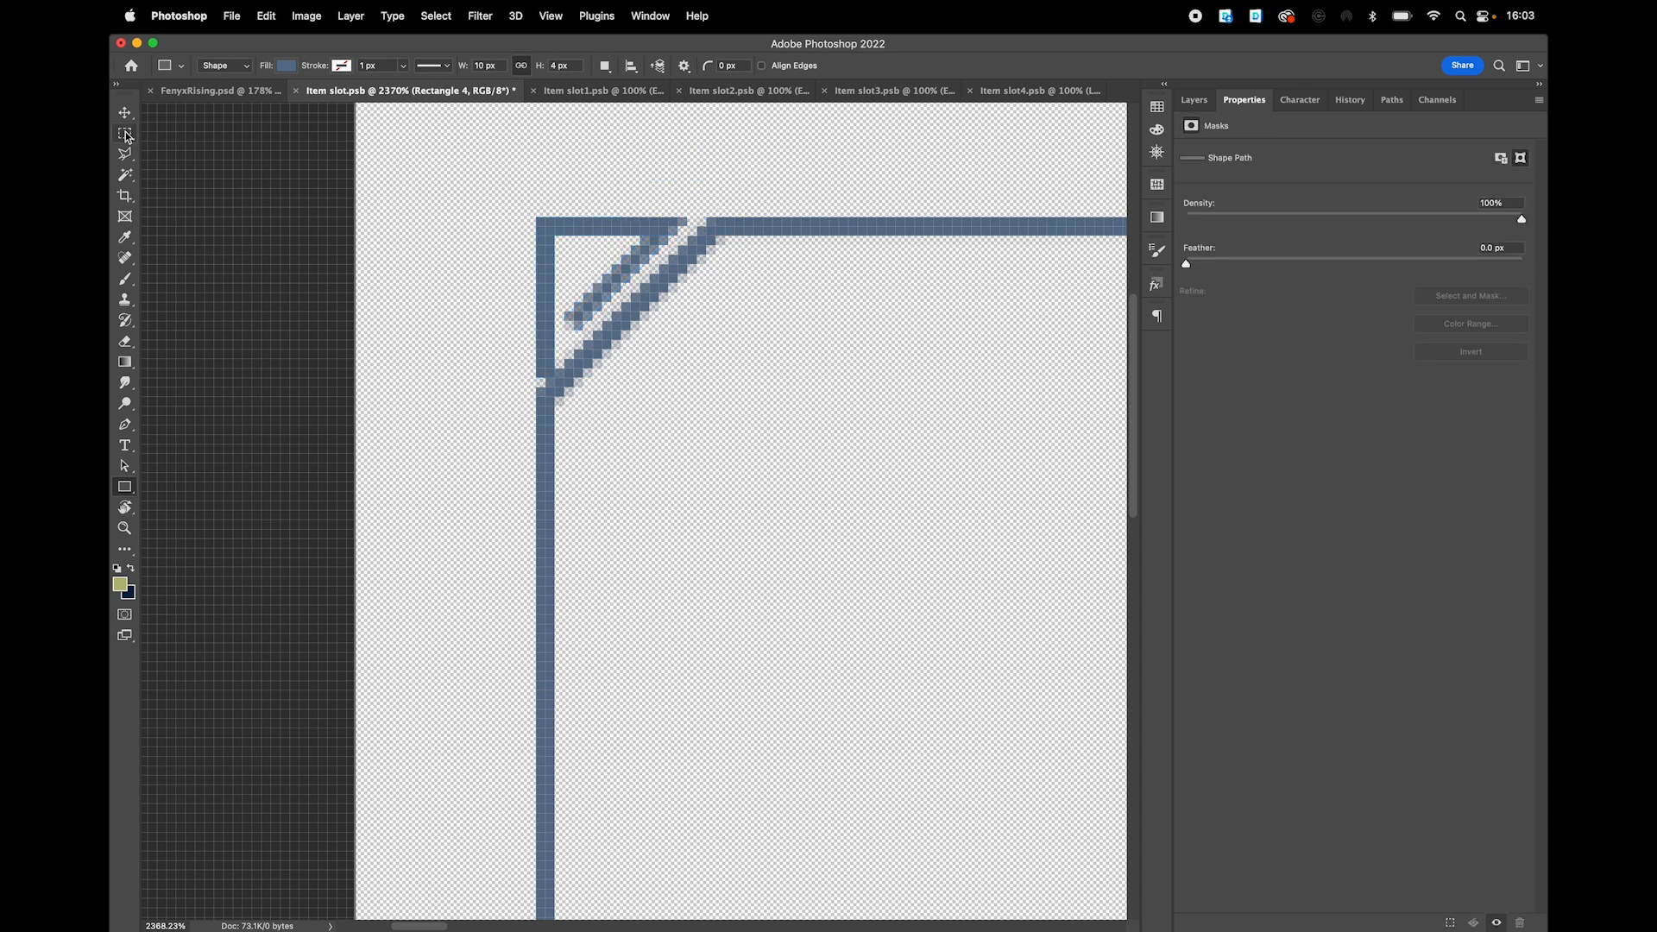
pyautogui.press('p')
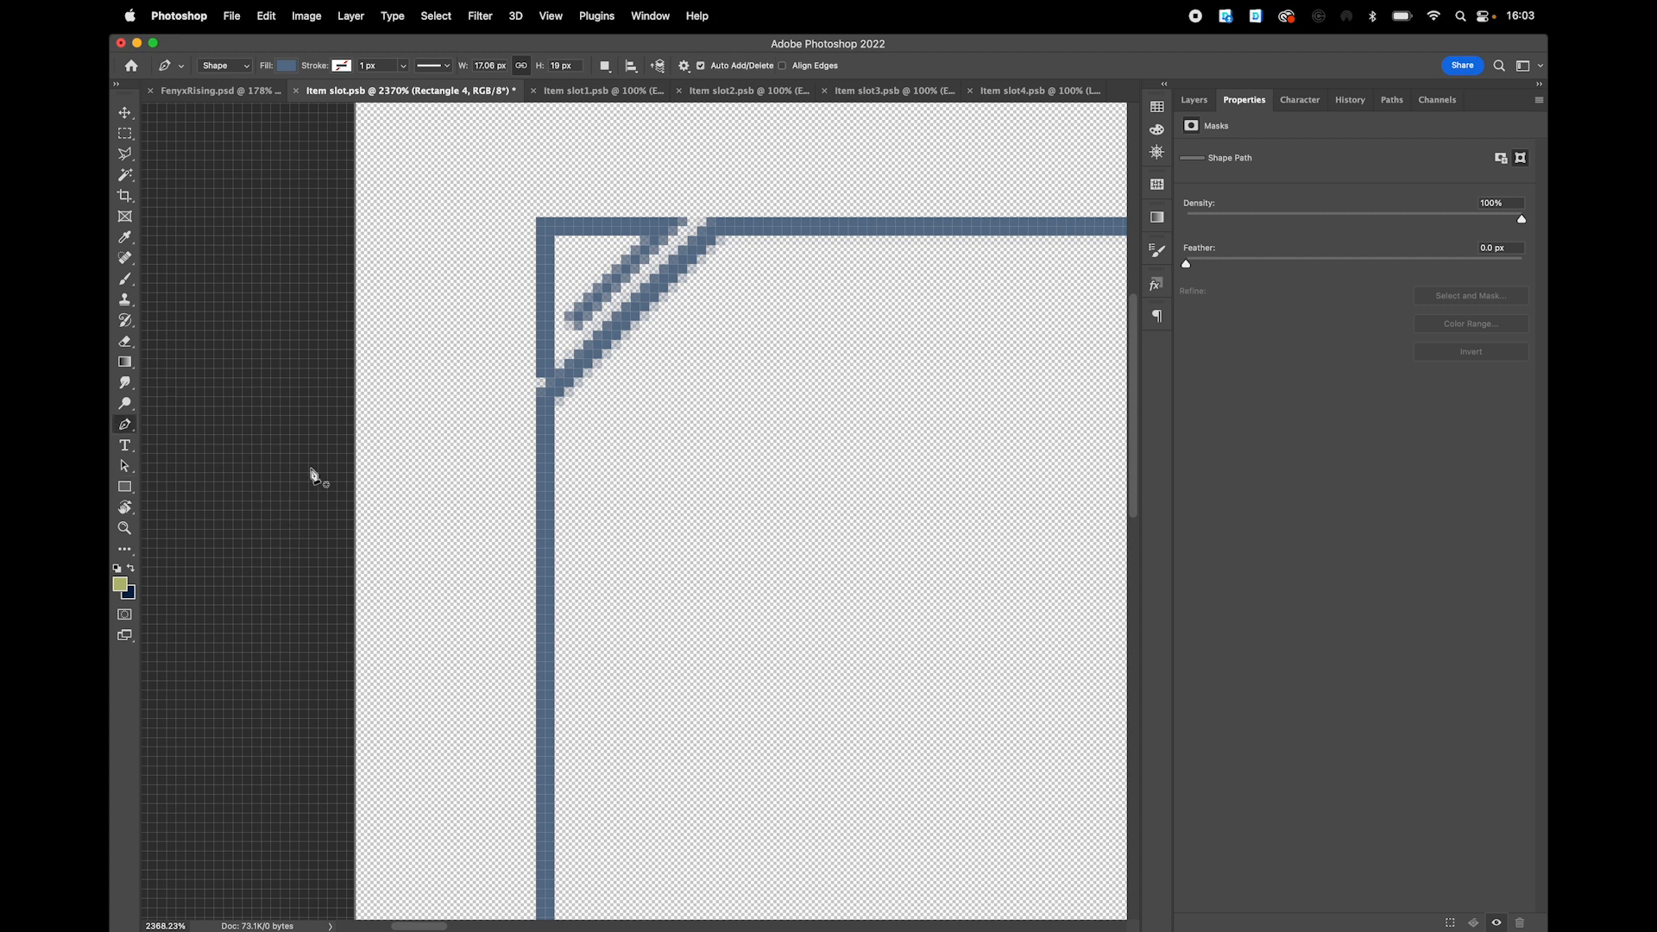
pyautogui.press('Escape')
pyautogui.scroll(-2, 742, 367)
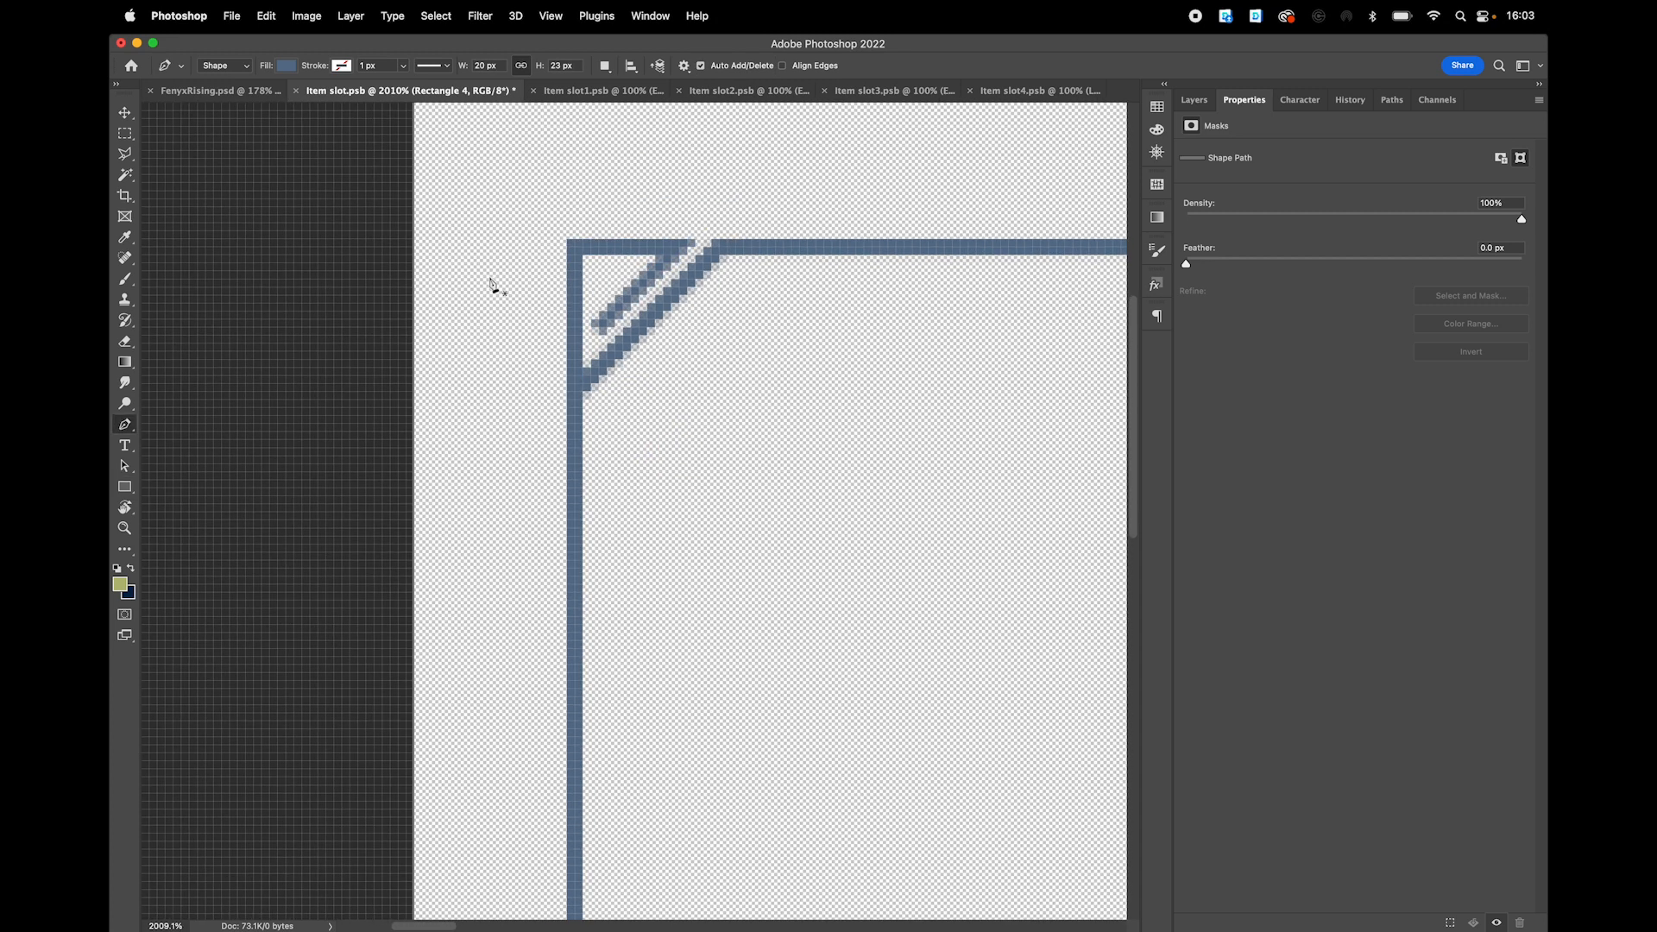
pyautogui.scroll(4, 599, 315)
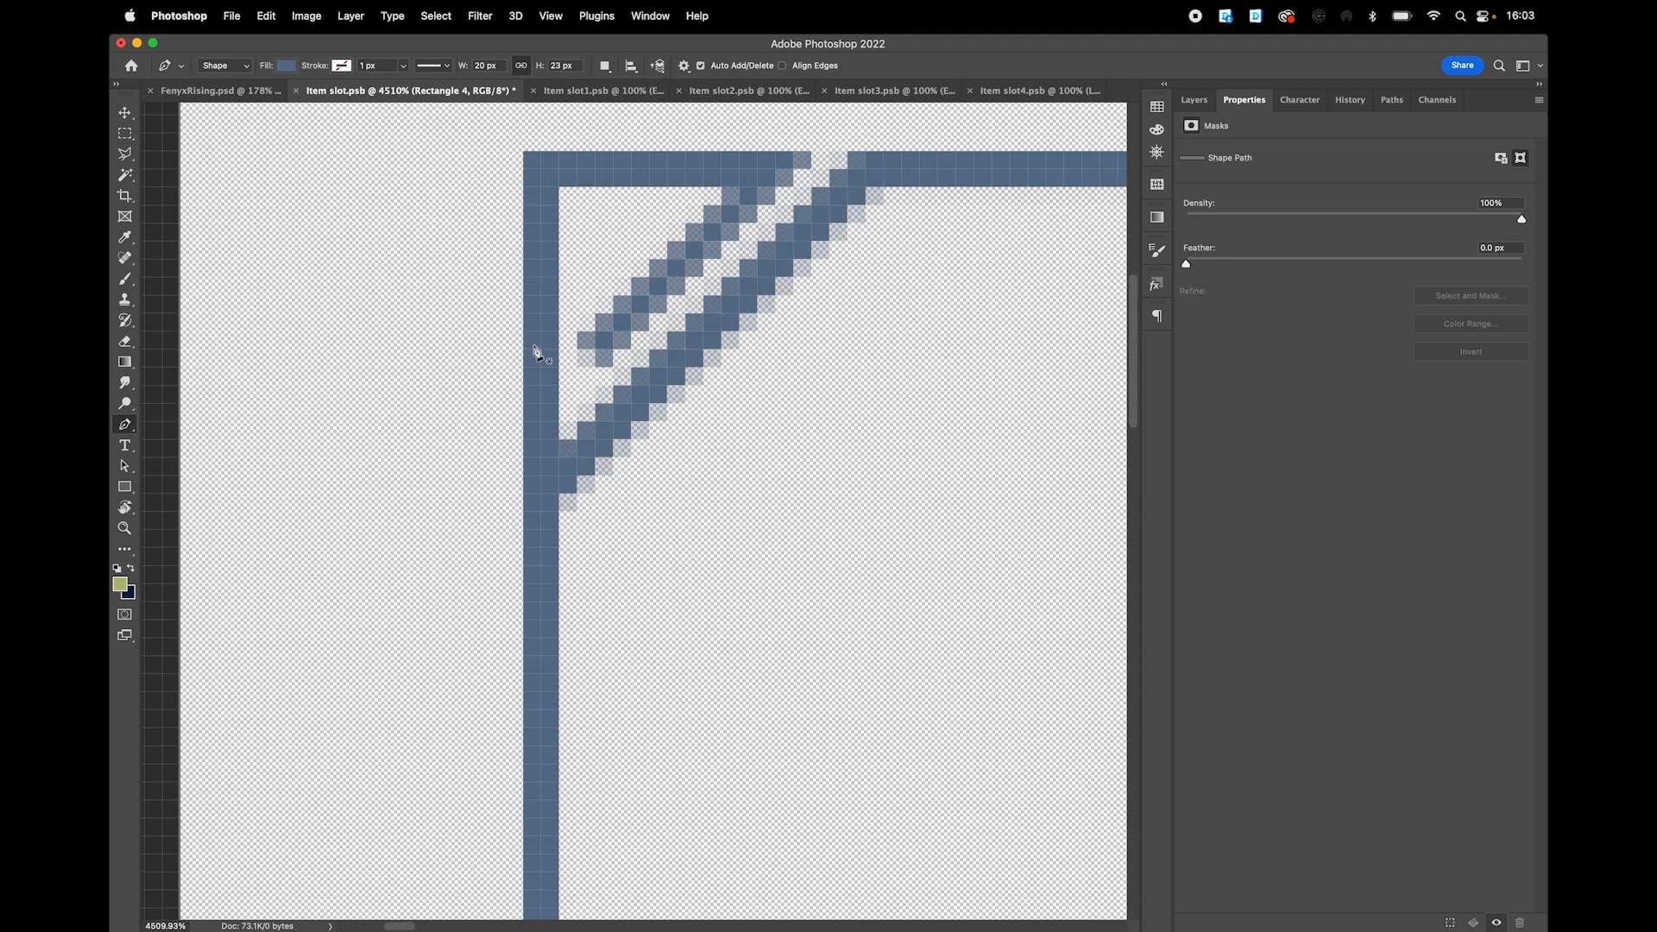
pyautogui.click(124, 487)
pyautogui.moveTo(581, 280); pyautogui.dragTo(614, 331)
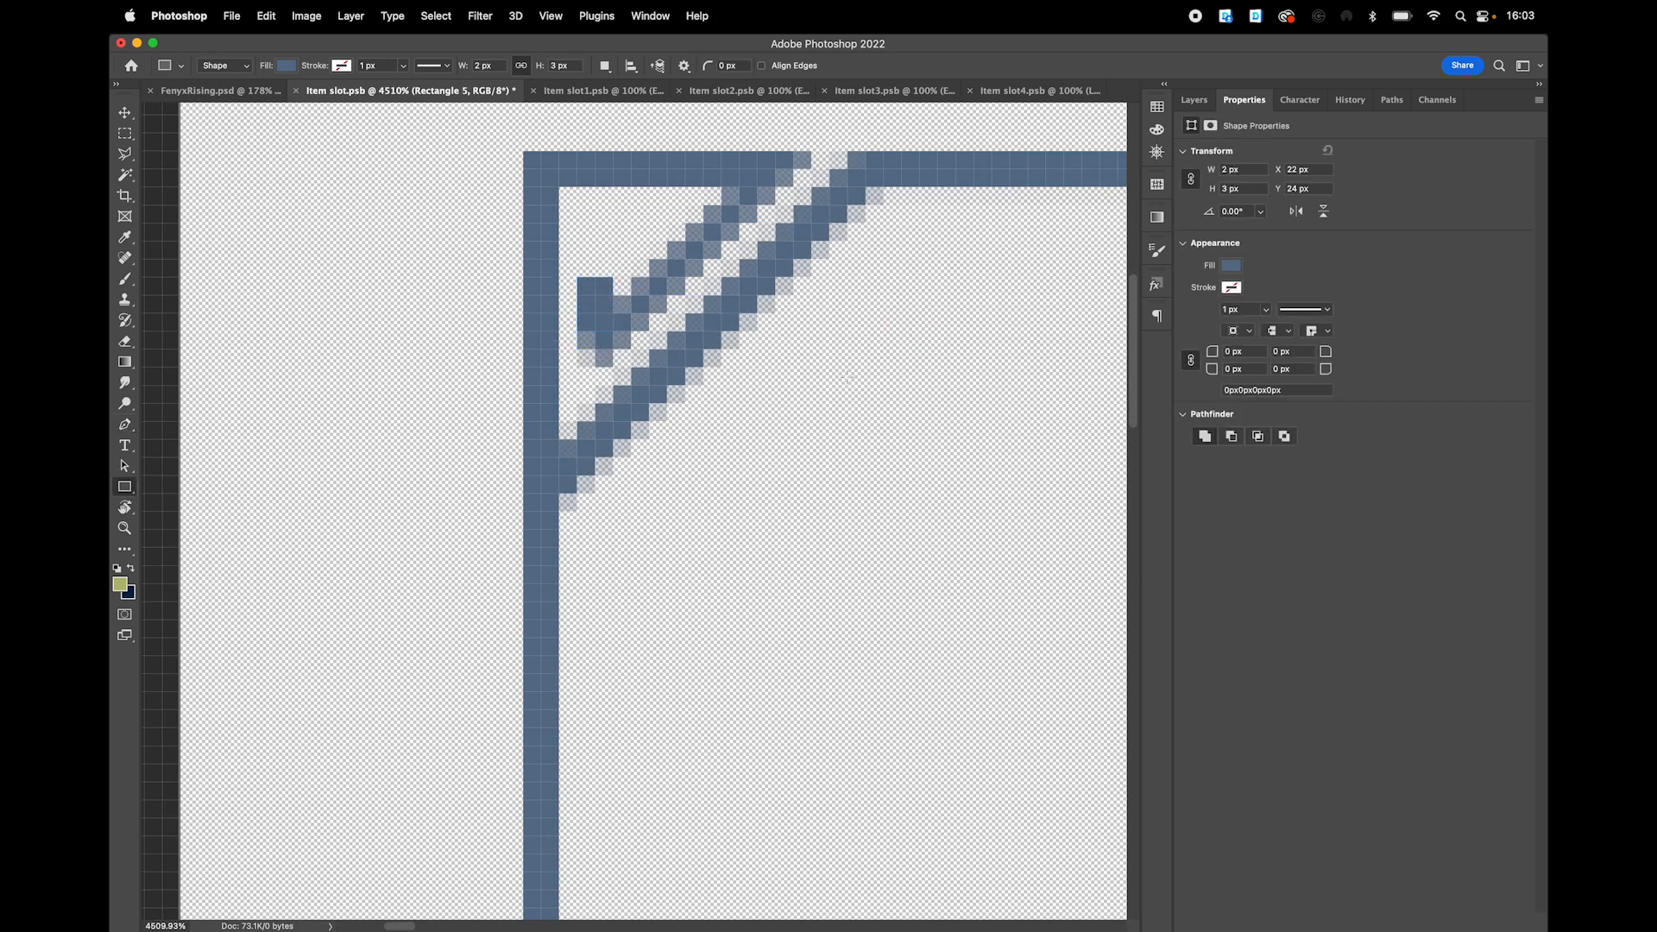
pyautogui.scroll(-3, 855, 371)
pyautogui.scroll(5, 699, 325)
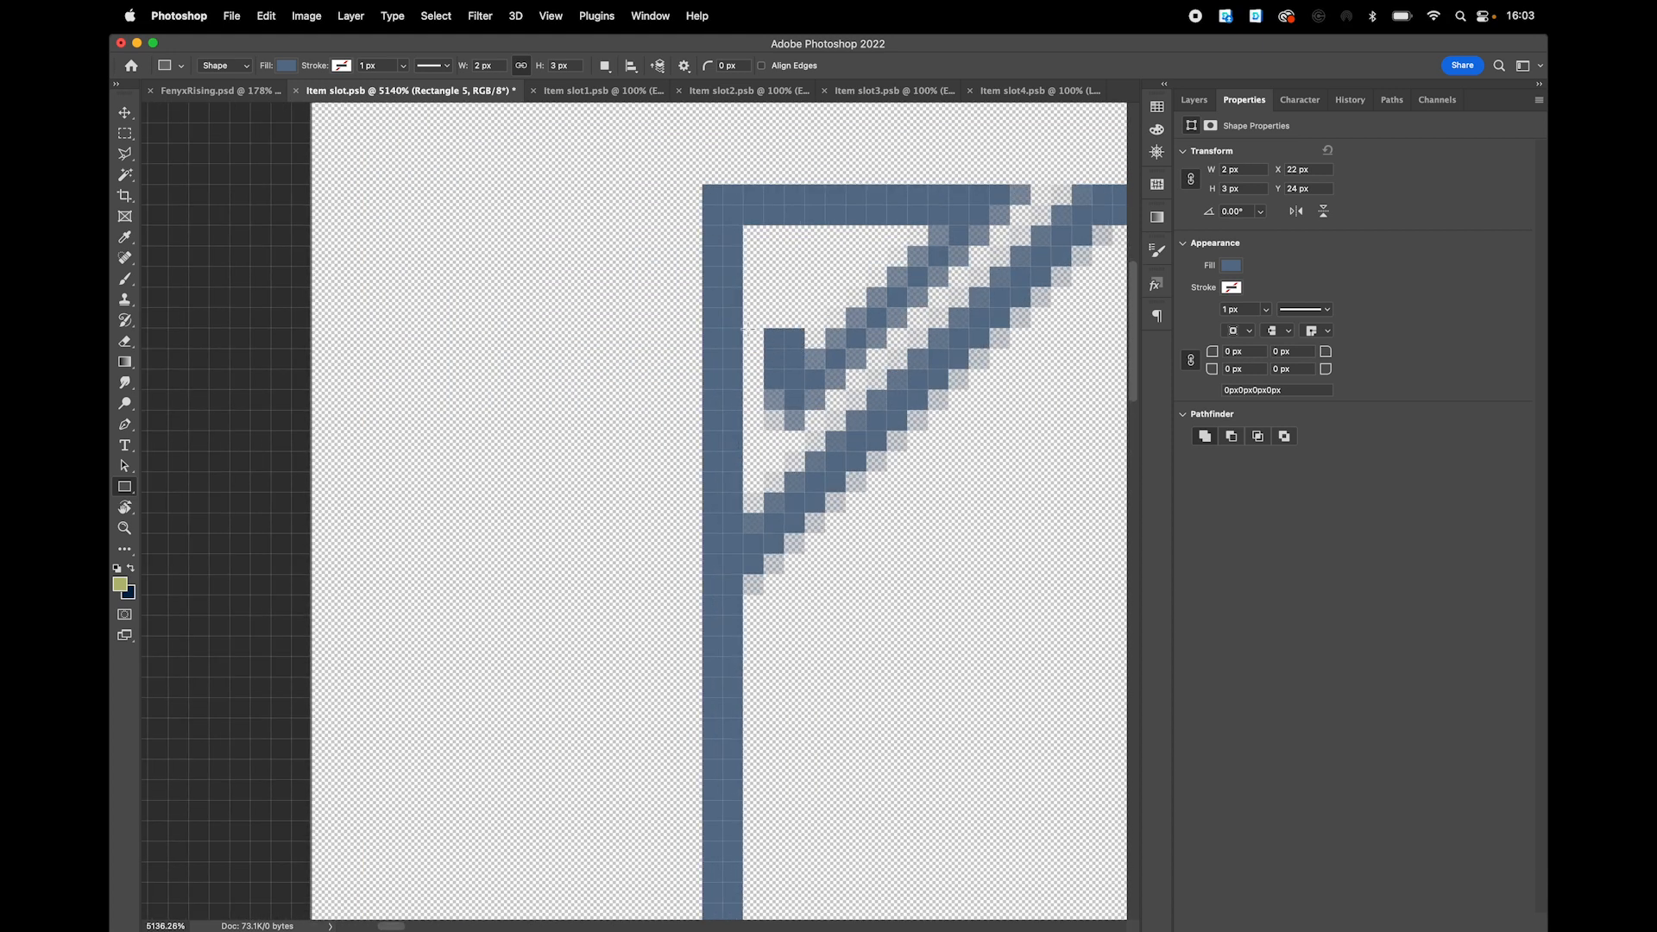
pyautogui.hotkey('ctrl', 'z')
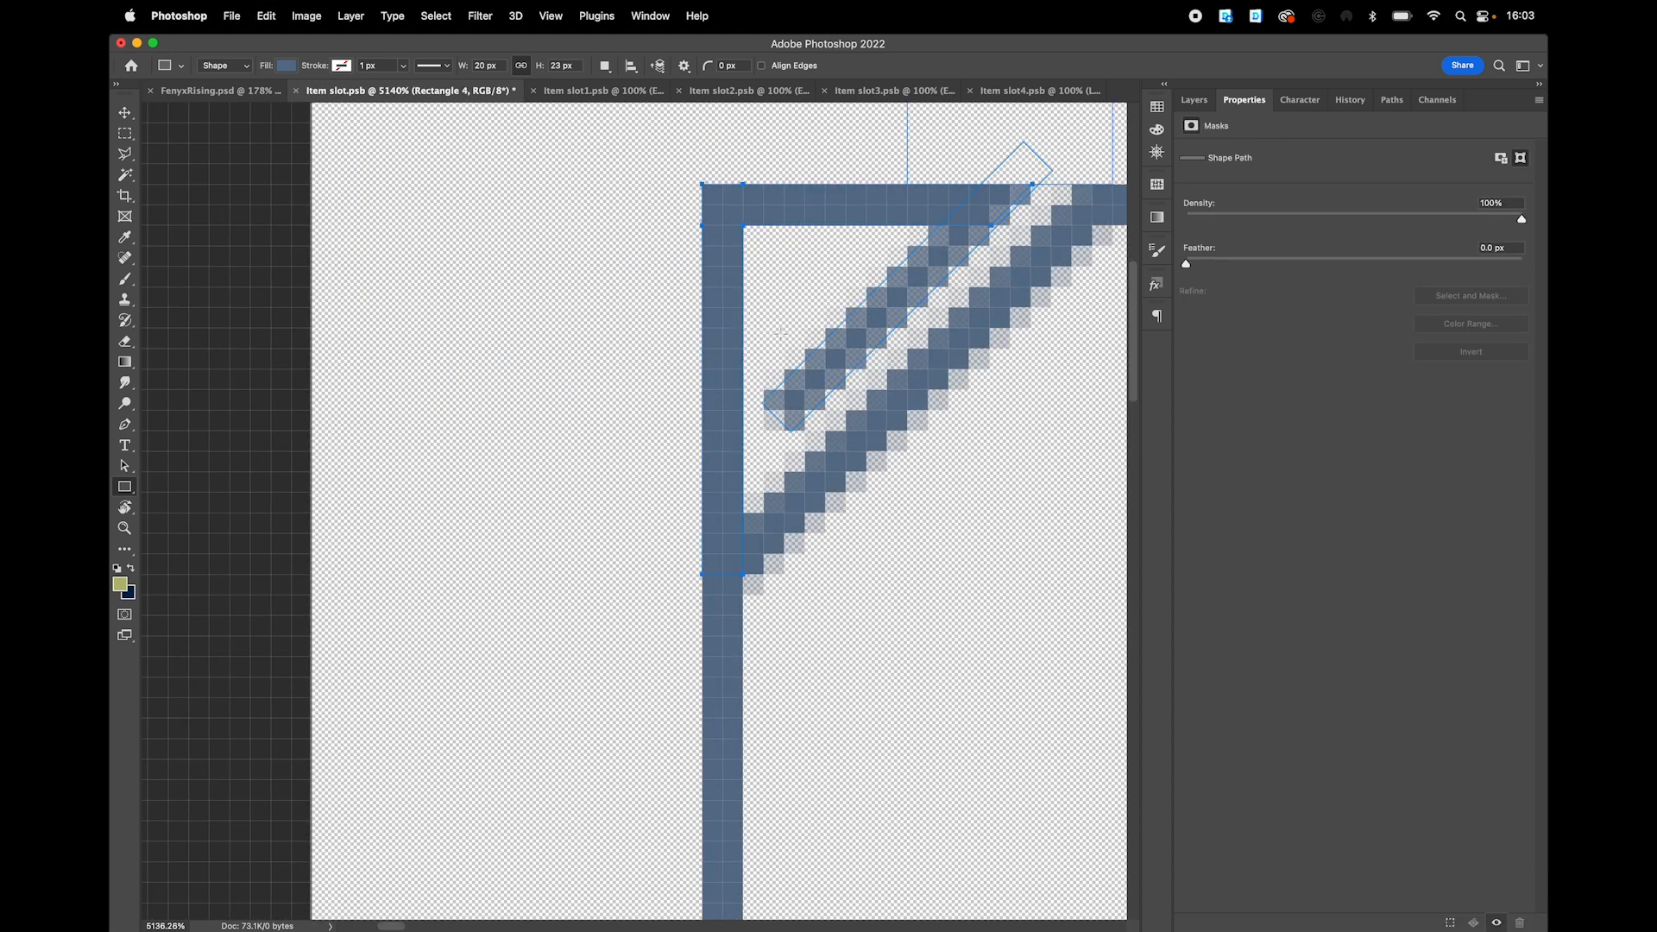
# - Add a vertical rectangle about 2 px wide and 5 px tall to Rectangle 4 at the lower end of the inner diagonal bar
pyautogui.moveTo(780, 327); pyautogui.dragTo(811, 397)
pyautogui.hotkey('ctrl', 'z')
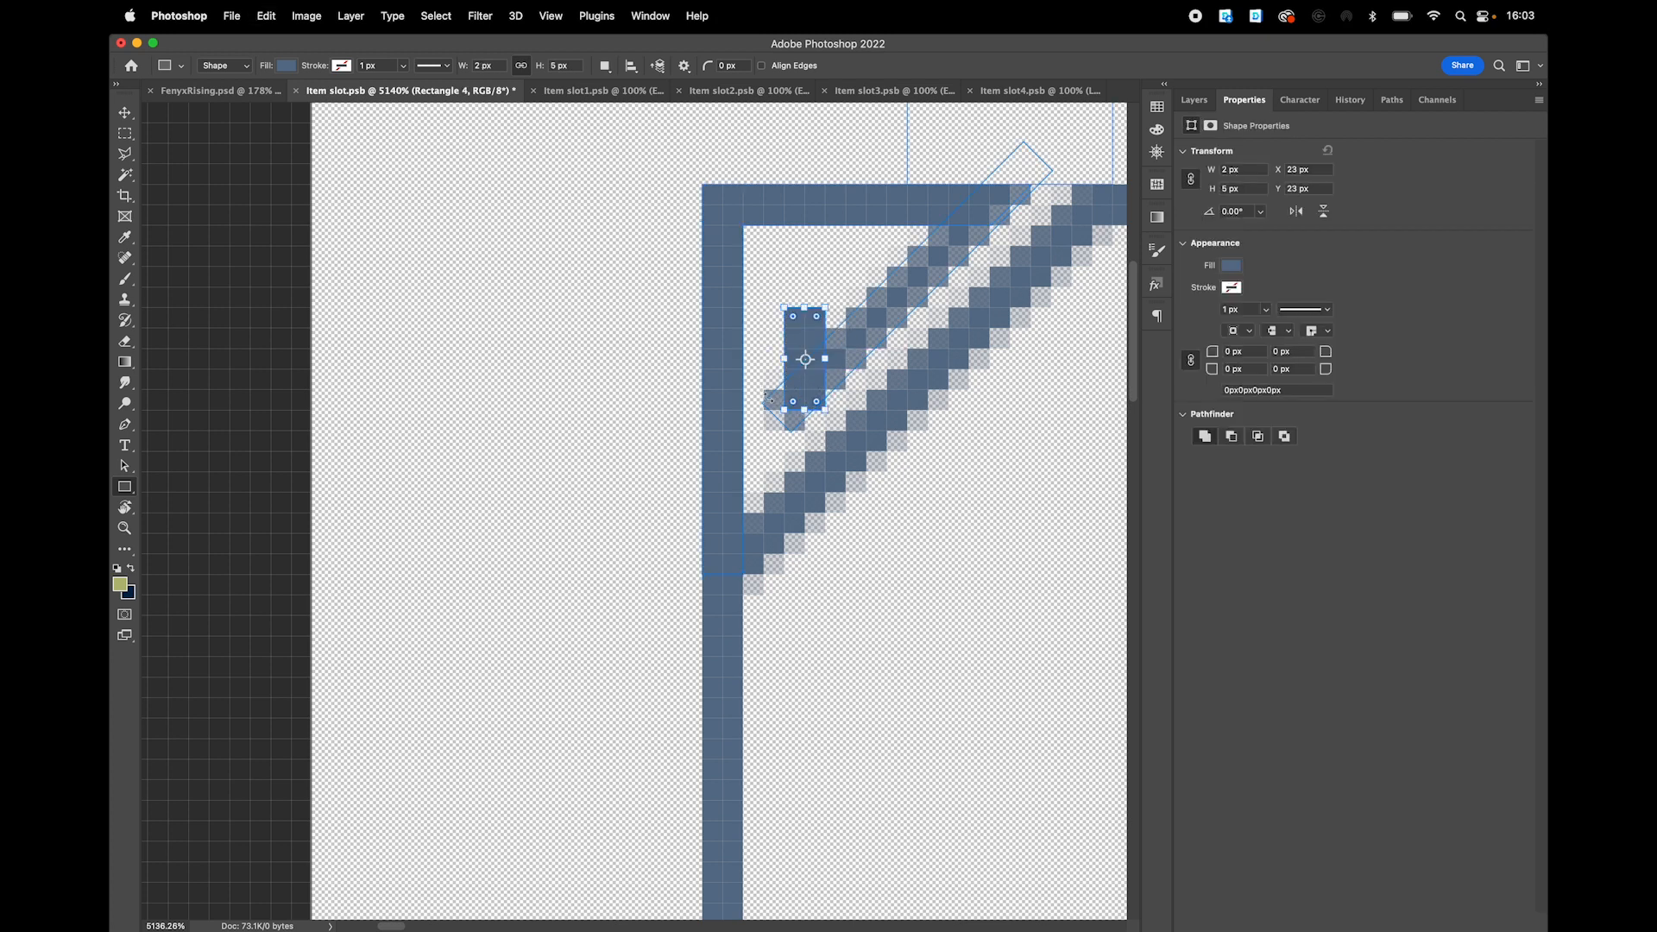
pyautogui.scroll(-1, 870, 374)
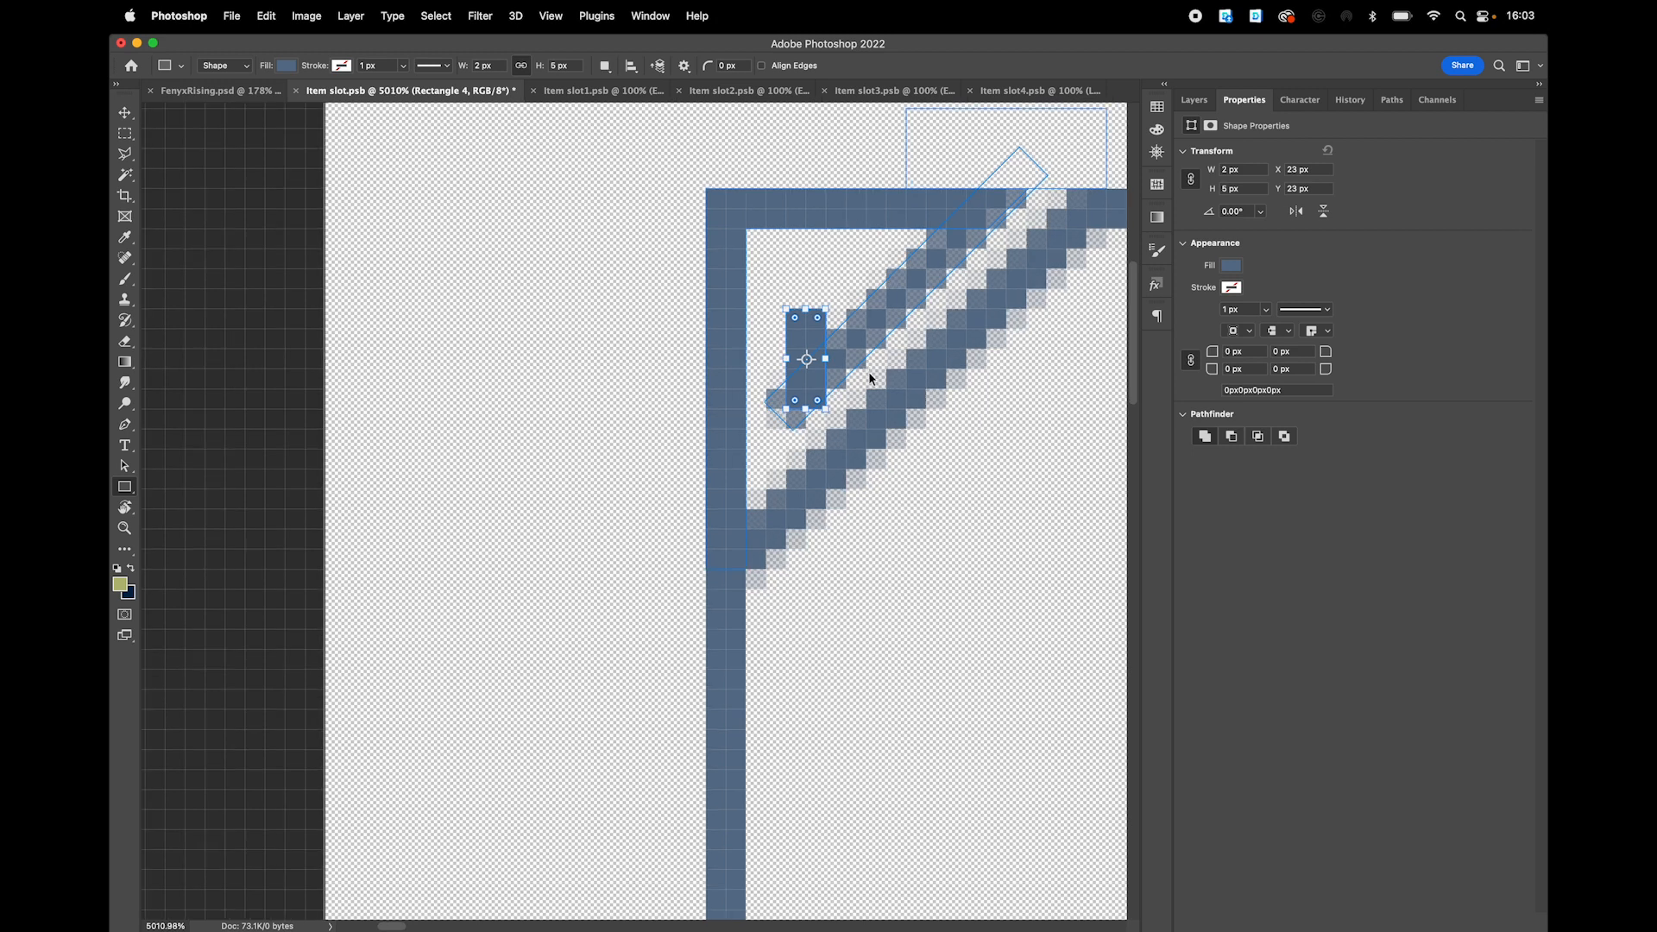
# - Undo the added vertical rectangle and subtract one 2 × 6 px at X 21, Y 24 px to trim the inner diagonal bar's lower end
pyautogui.press('super+z')
pyautogui.scroll(-3, 847, 323)
pyautogui.scroll(2, 816, 357)
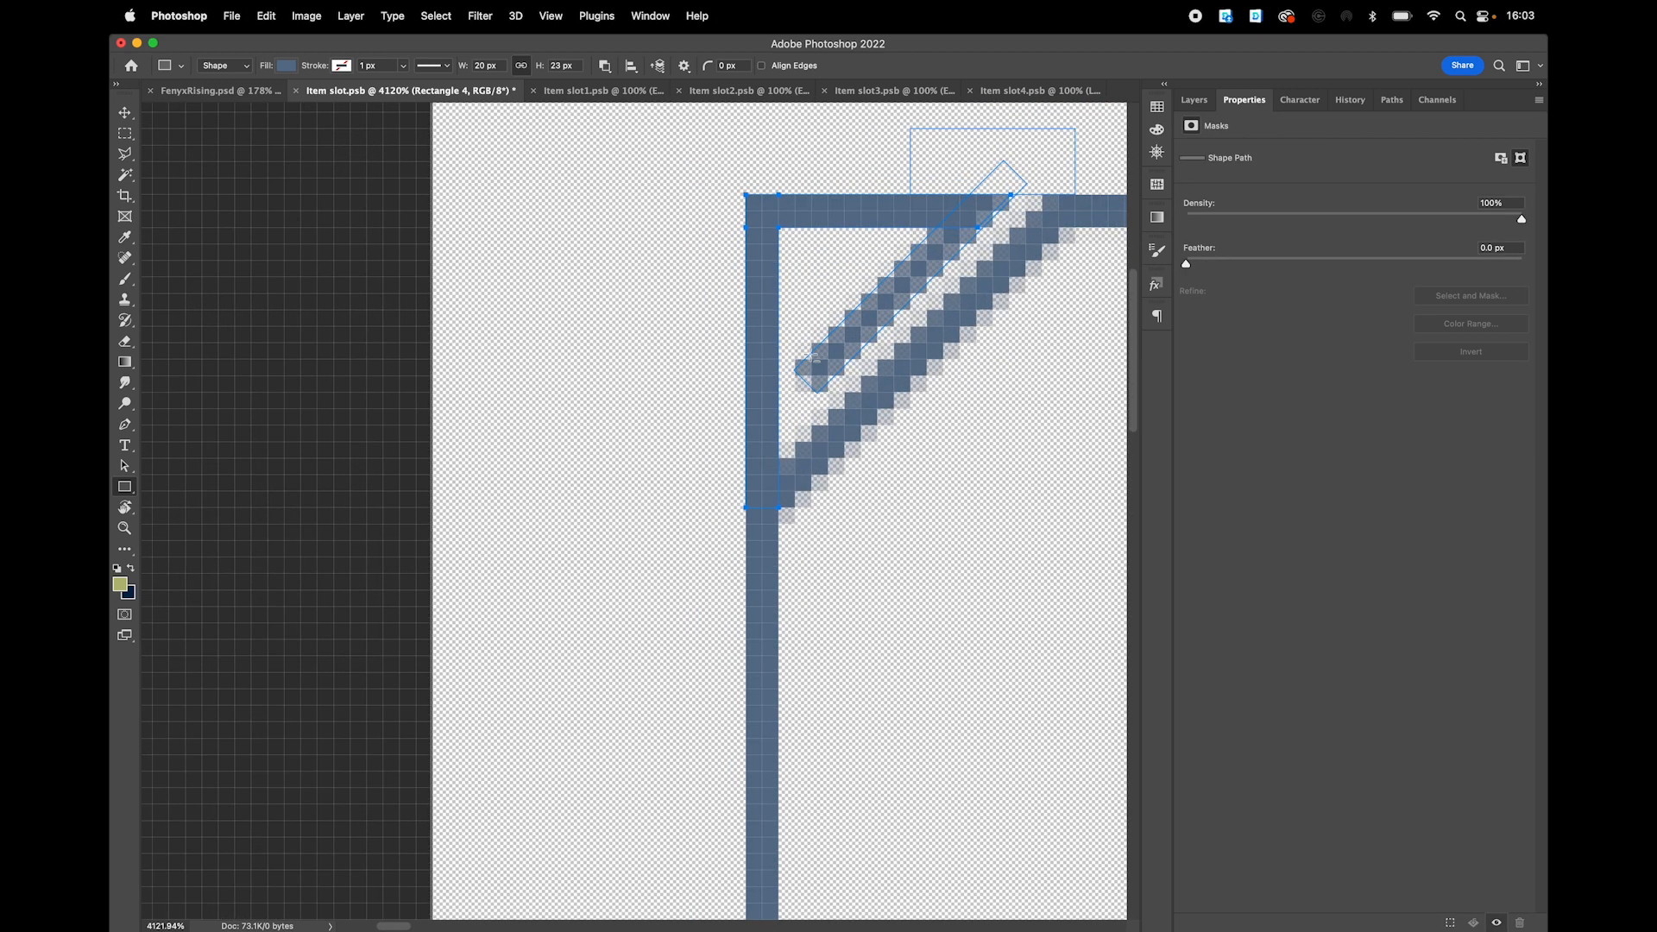
pyautogui.press('shift')
pyautogui.moveTo(779, 326); pyautogui.dragTo(815, 404)
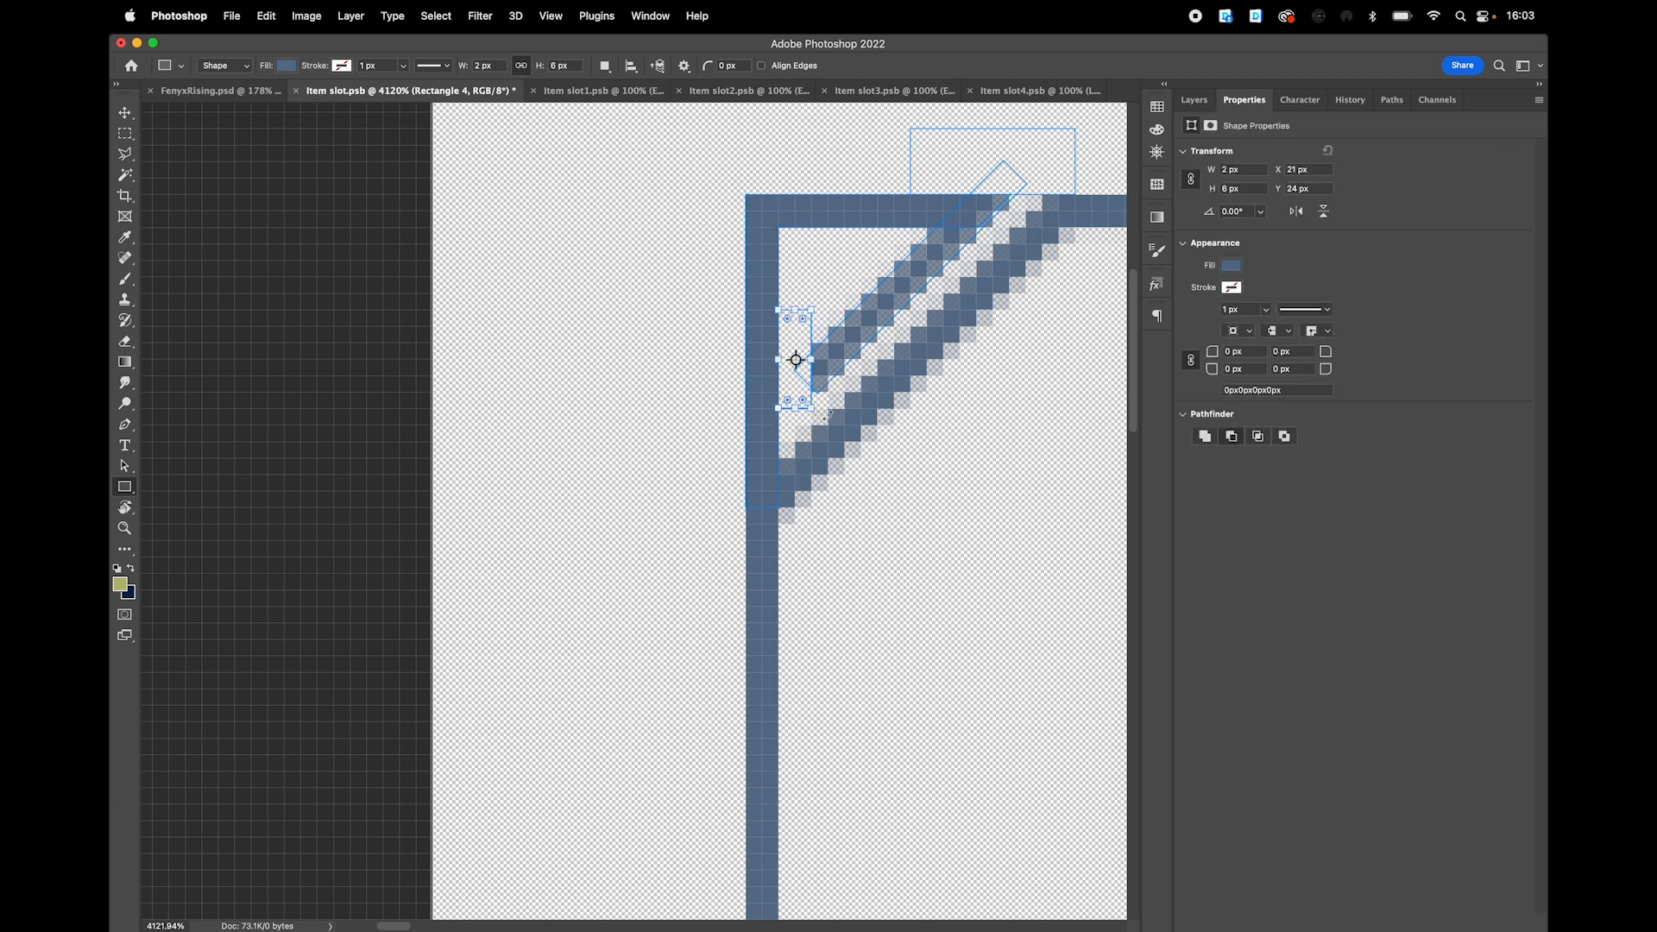
pyautogui.press('Return')
pyautogui.scroll(-5, 898, 395)
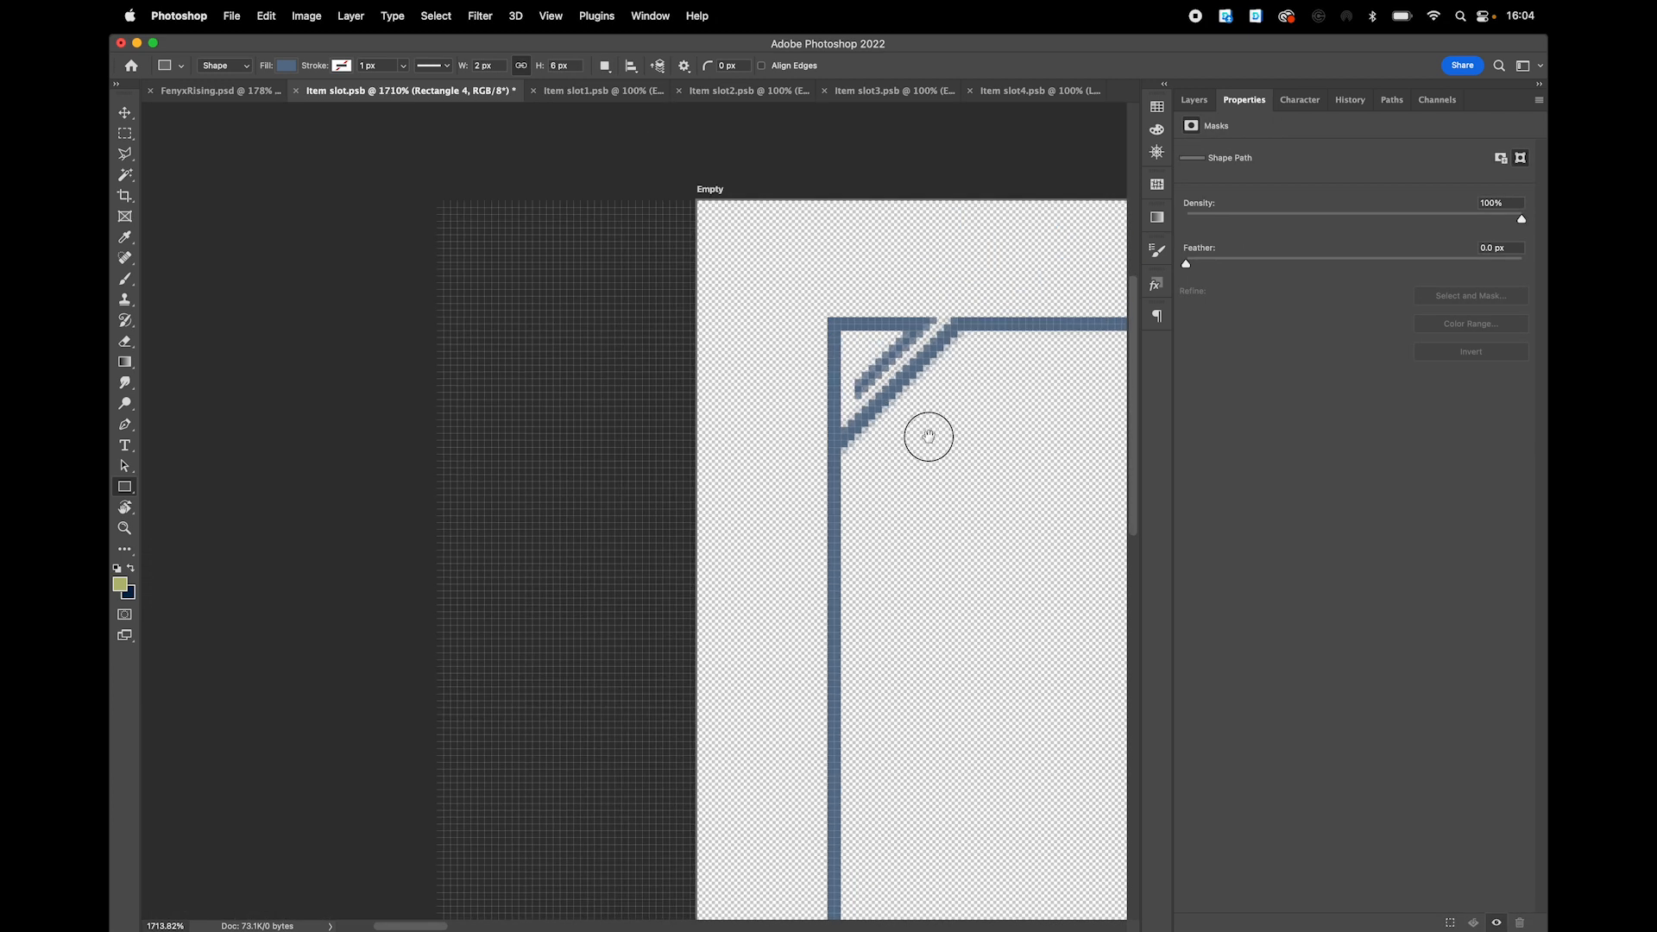
pyautogui.moveTo(929, 436); pyautogui.dragTo(688, 369)
# - Merge the shape components of Rectangle 4 into a single path
pyautogui.click(1194, 99)
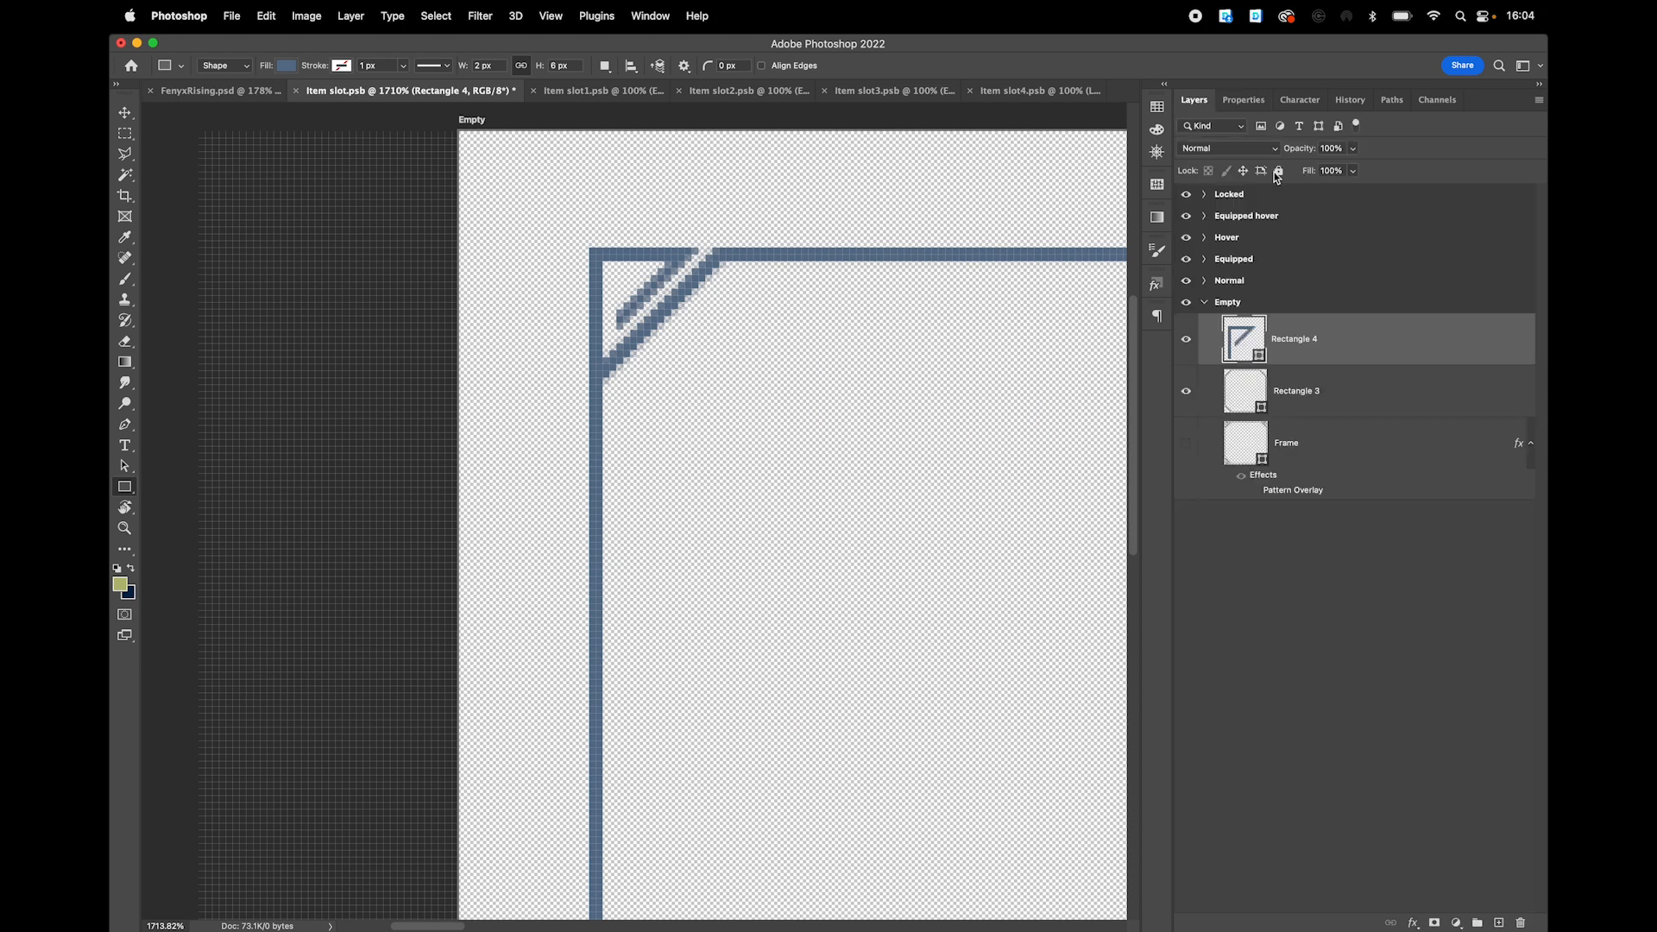
pyautogui.rightClick(1349, 337)
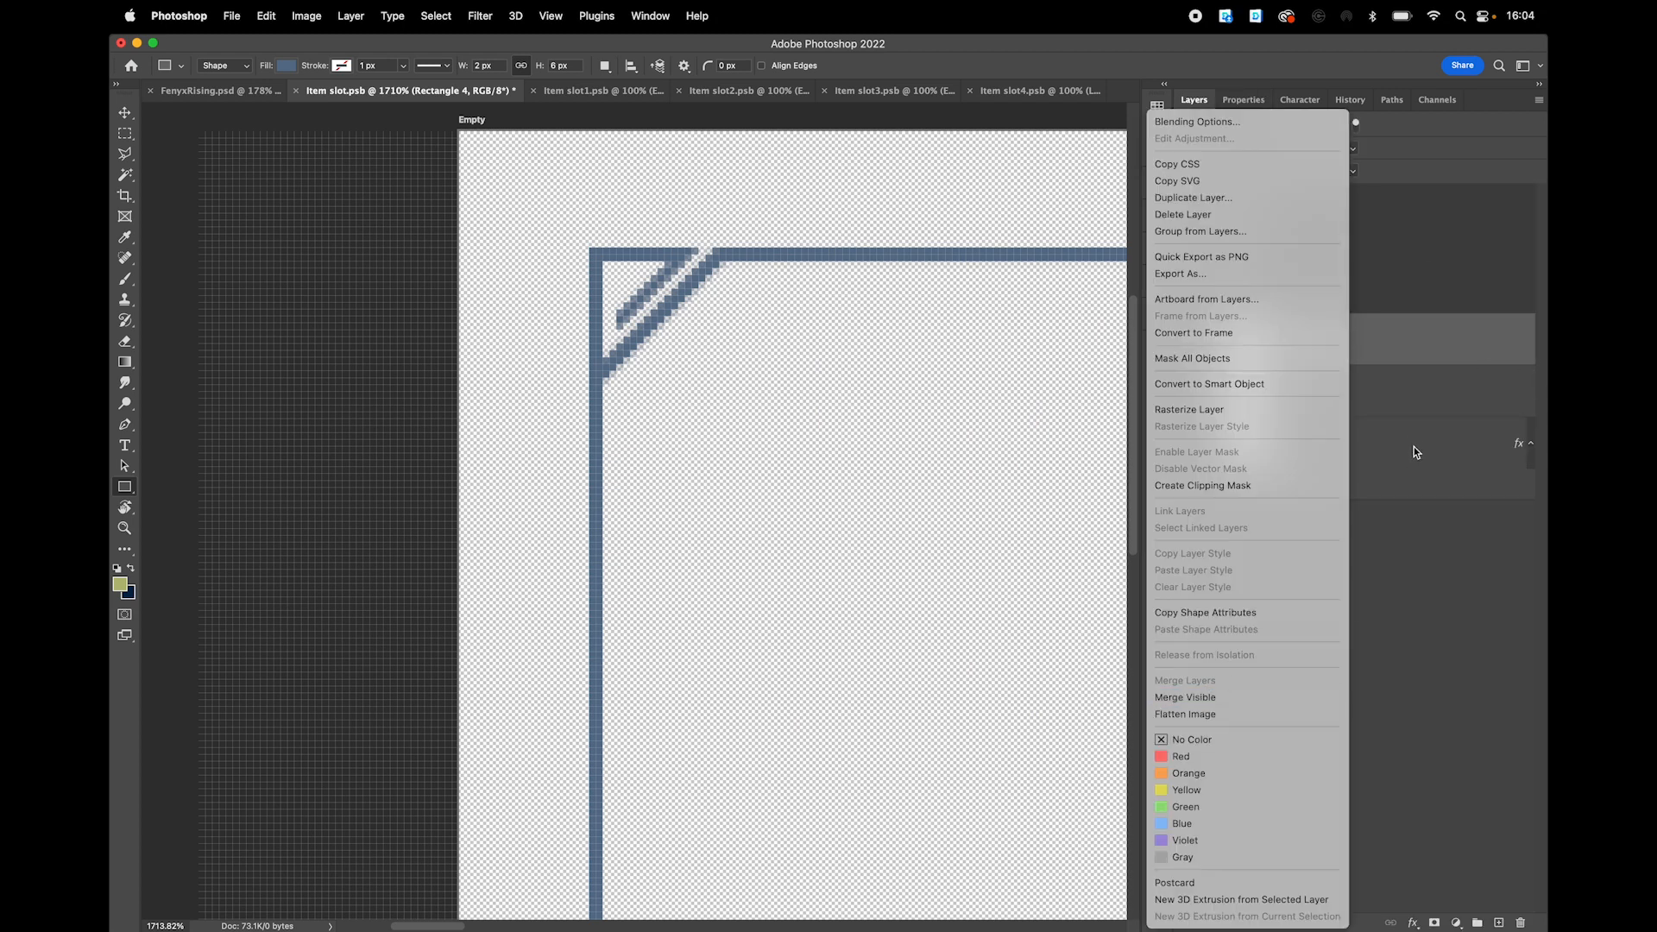
pyautogui.click(1385, 385)
pyautogui.click(1381, 369)
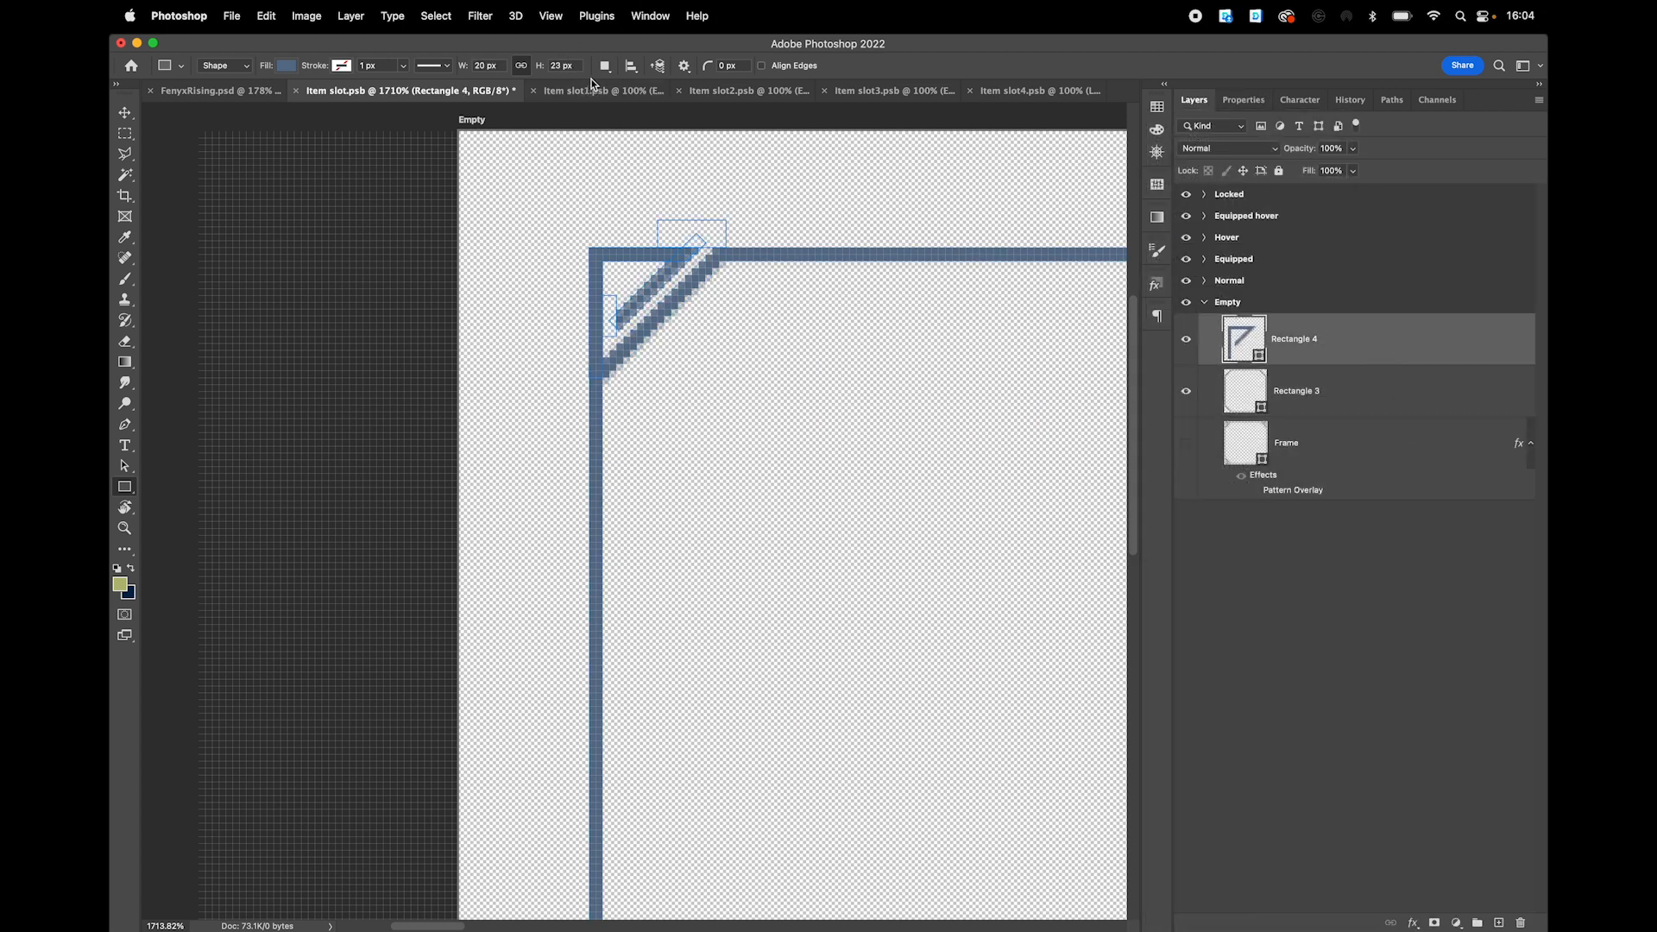
pyautogui.click(631, 66)
pyautogui.click(671, 151)
pyautogui.moveTo(799, 305); pyautogui.dragTo(560, 257)
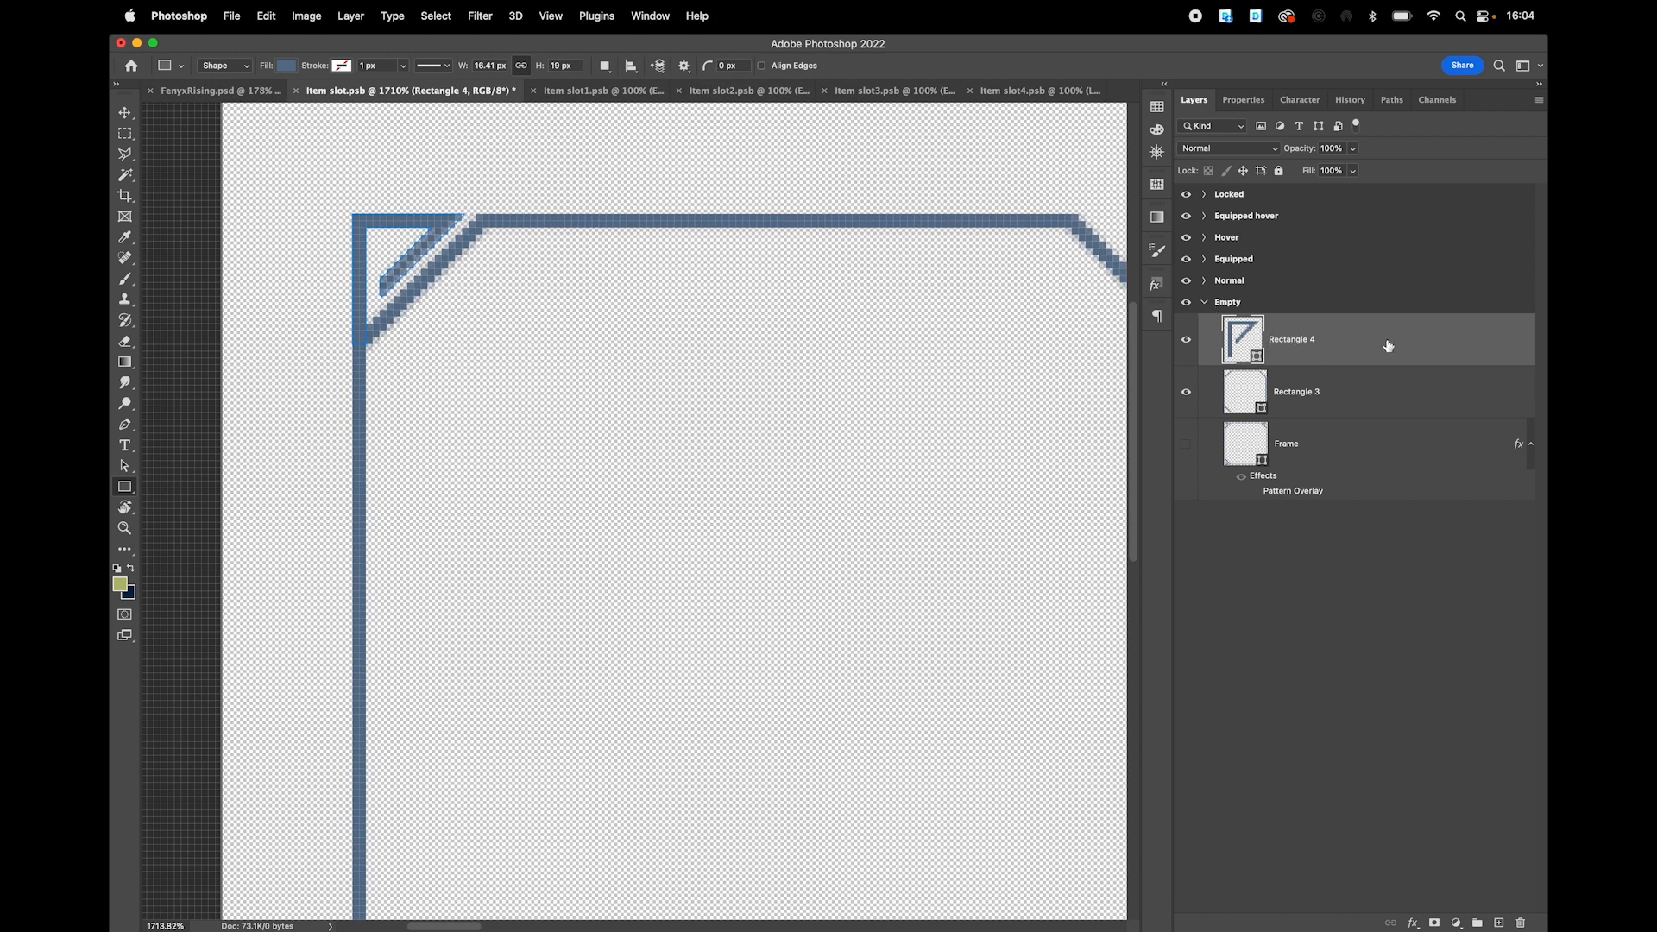
# - Duplicate the Rectangle 4 corner piece and flip the copy horizontally about its right edge
pyautogui.moveTo(1346, 338); pyautogui.dragTo(1352, 326)
pyautogui.press('super+t')
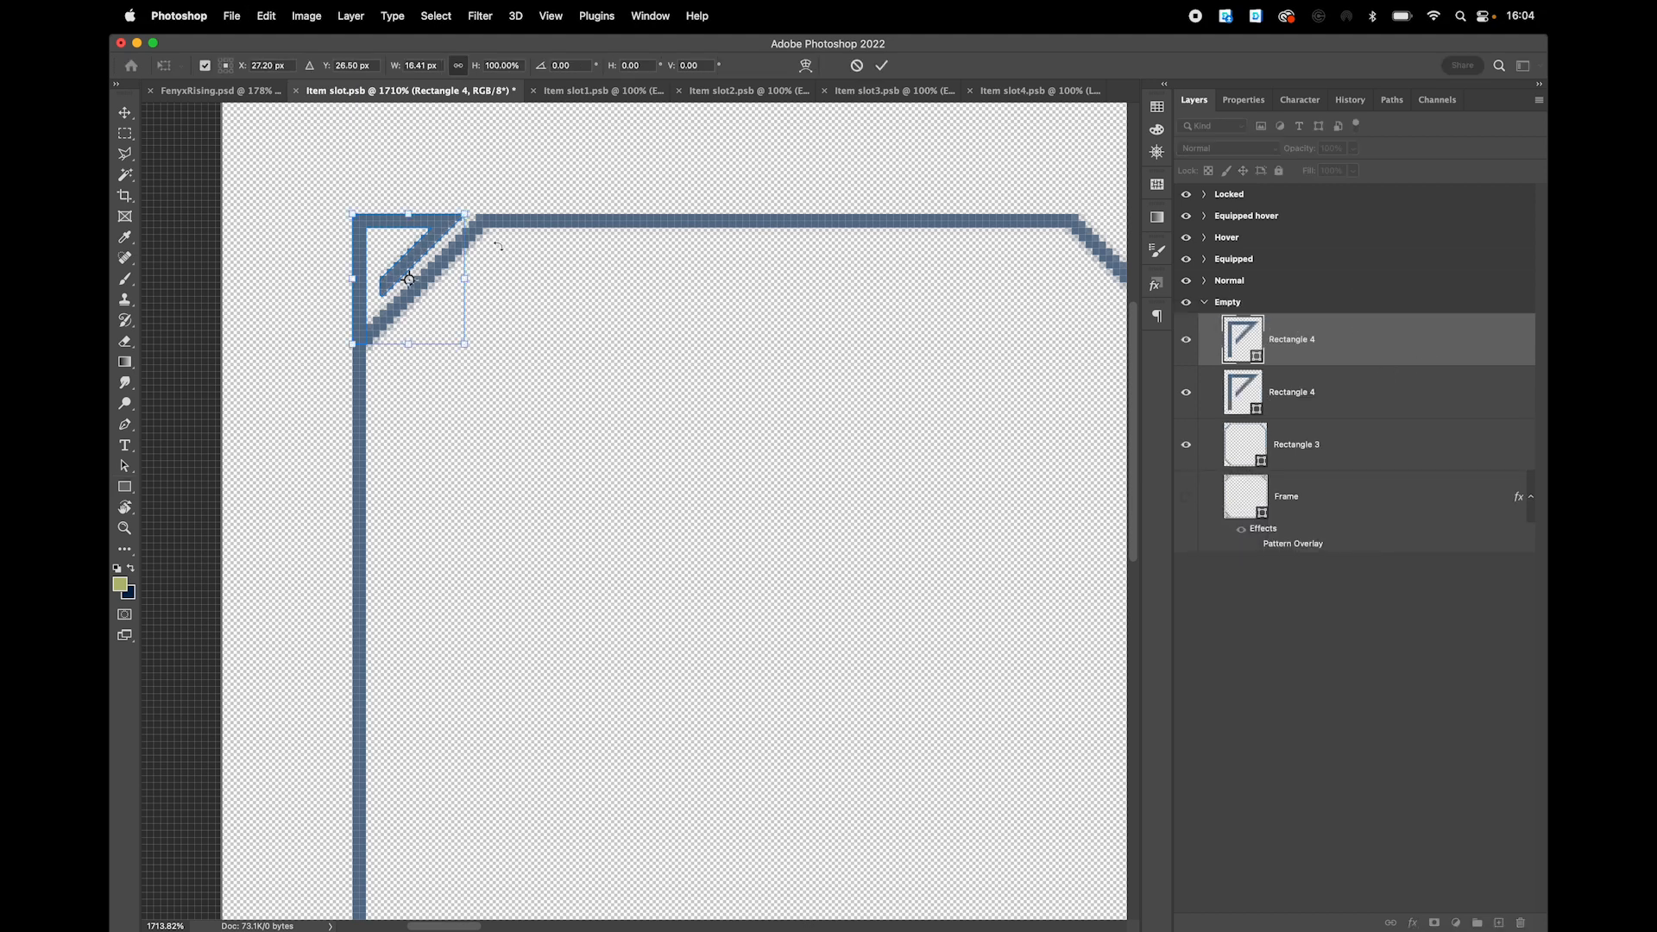
pyautogui.scroll(2, 404, 241)
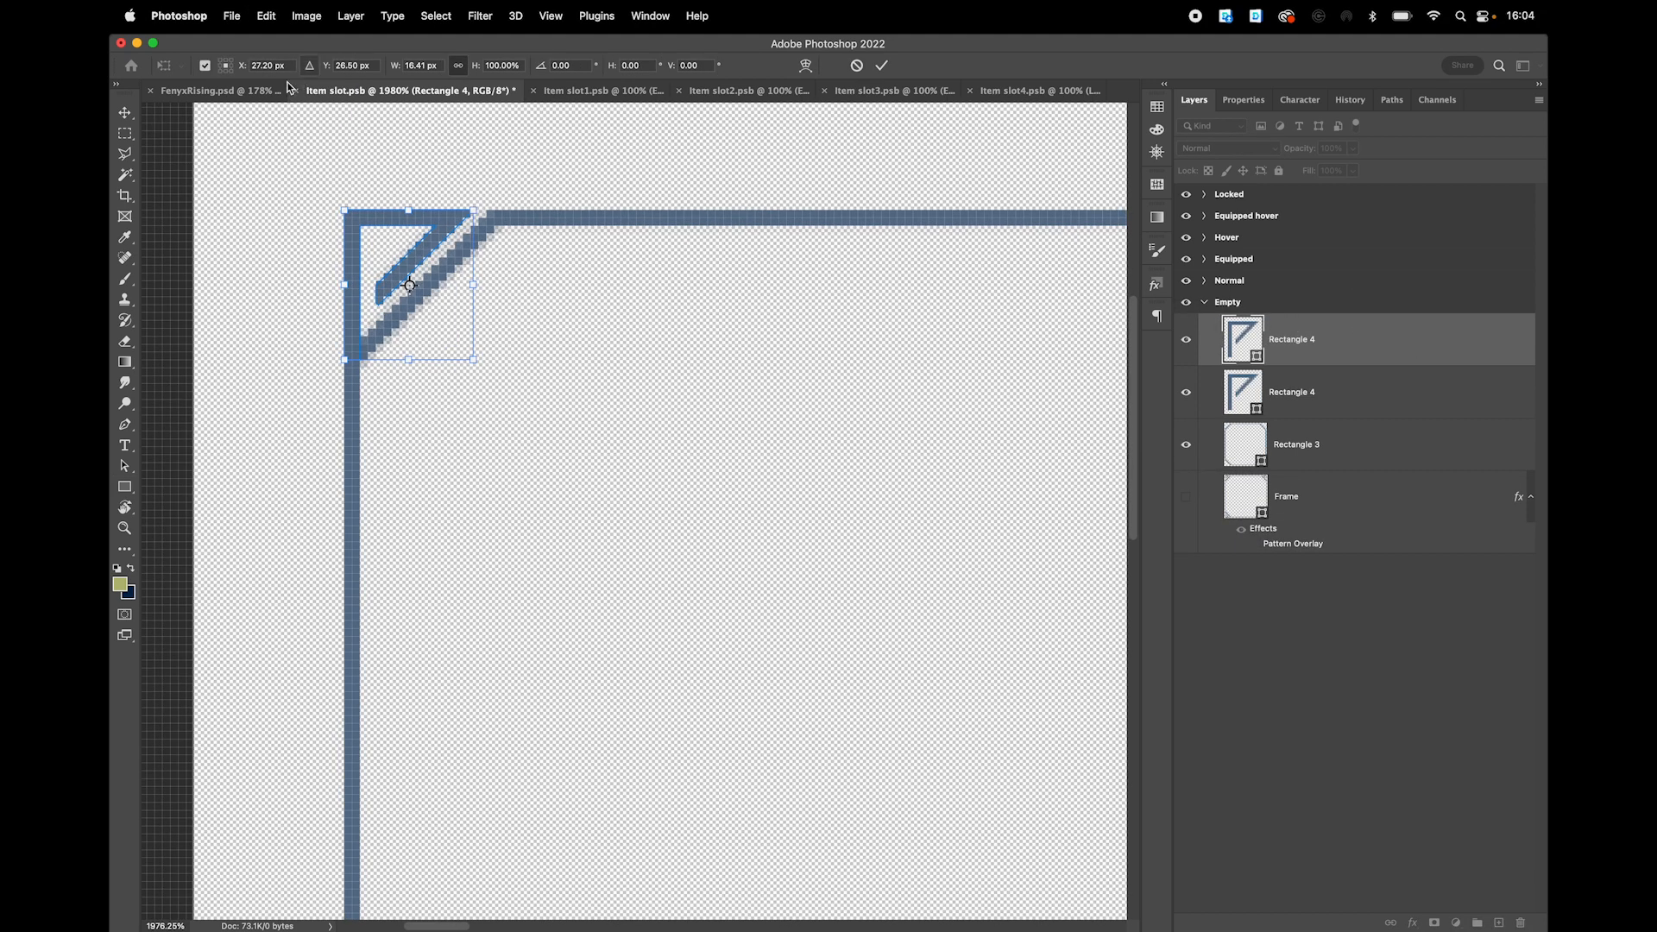
pyautogui.click(231, 66)
pyautogui.rightClick(407, 230)
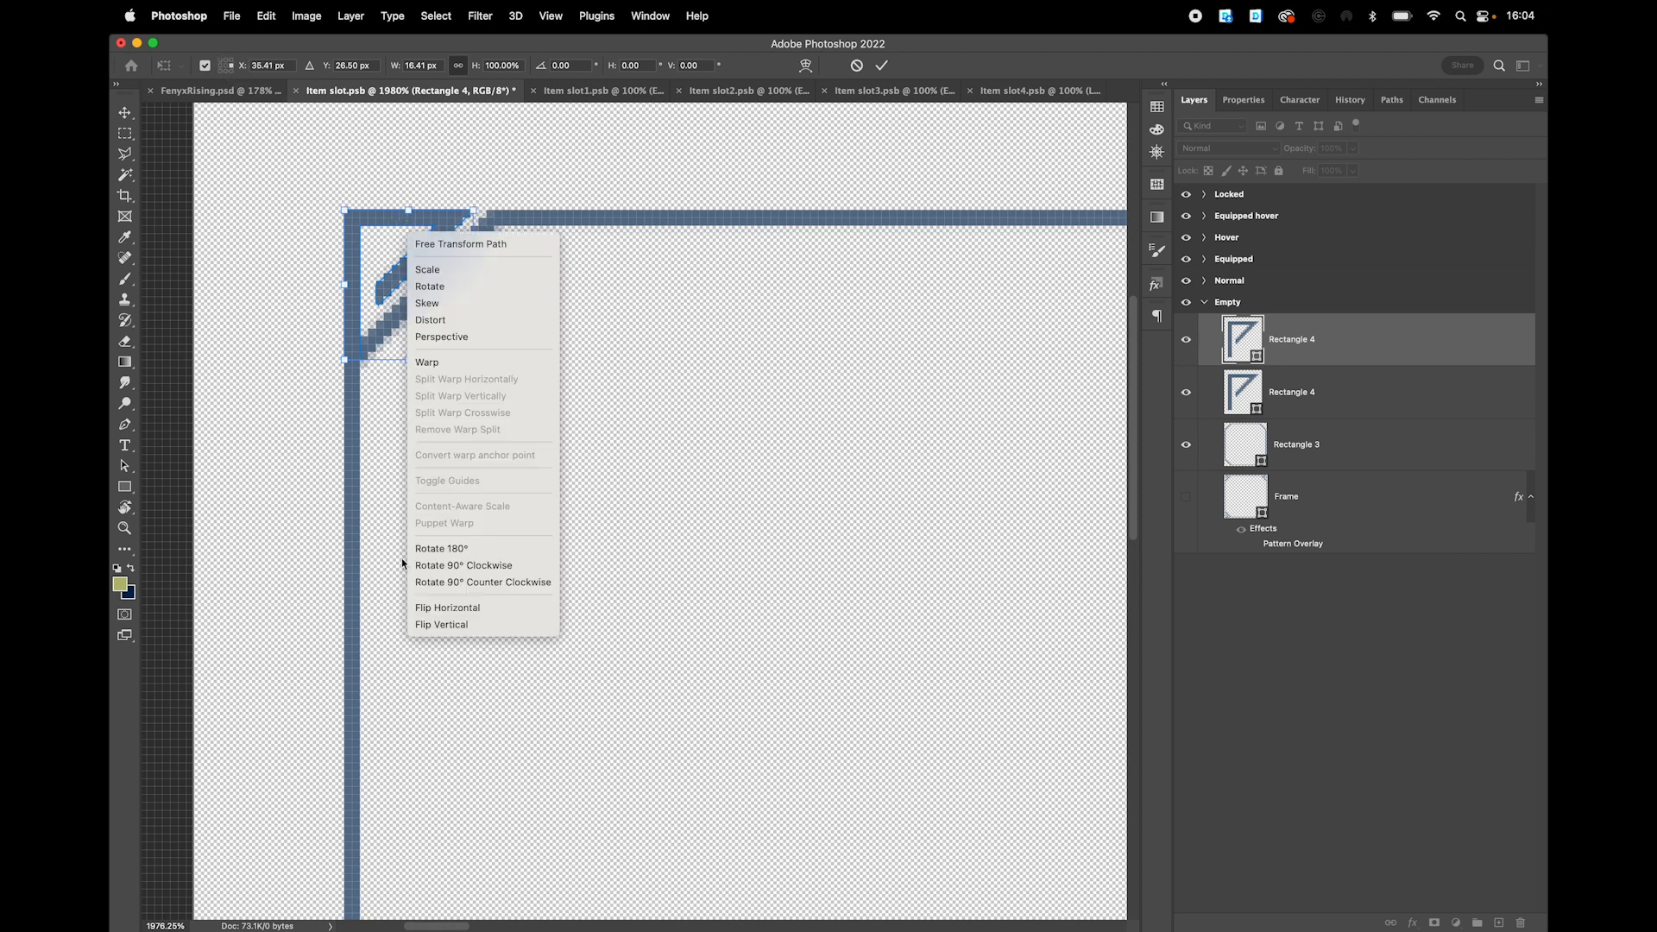
pyautogui.click(472, 607)
pyautogui.press('Return')
pyautogui.press('b')
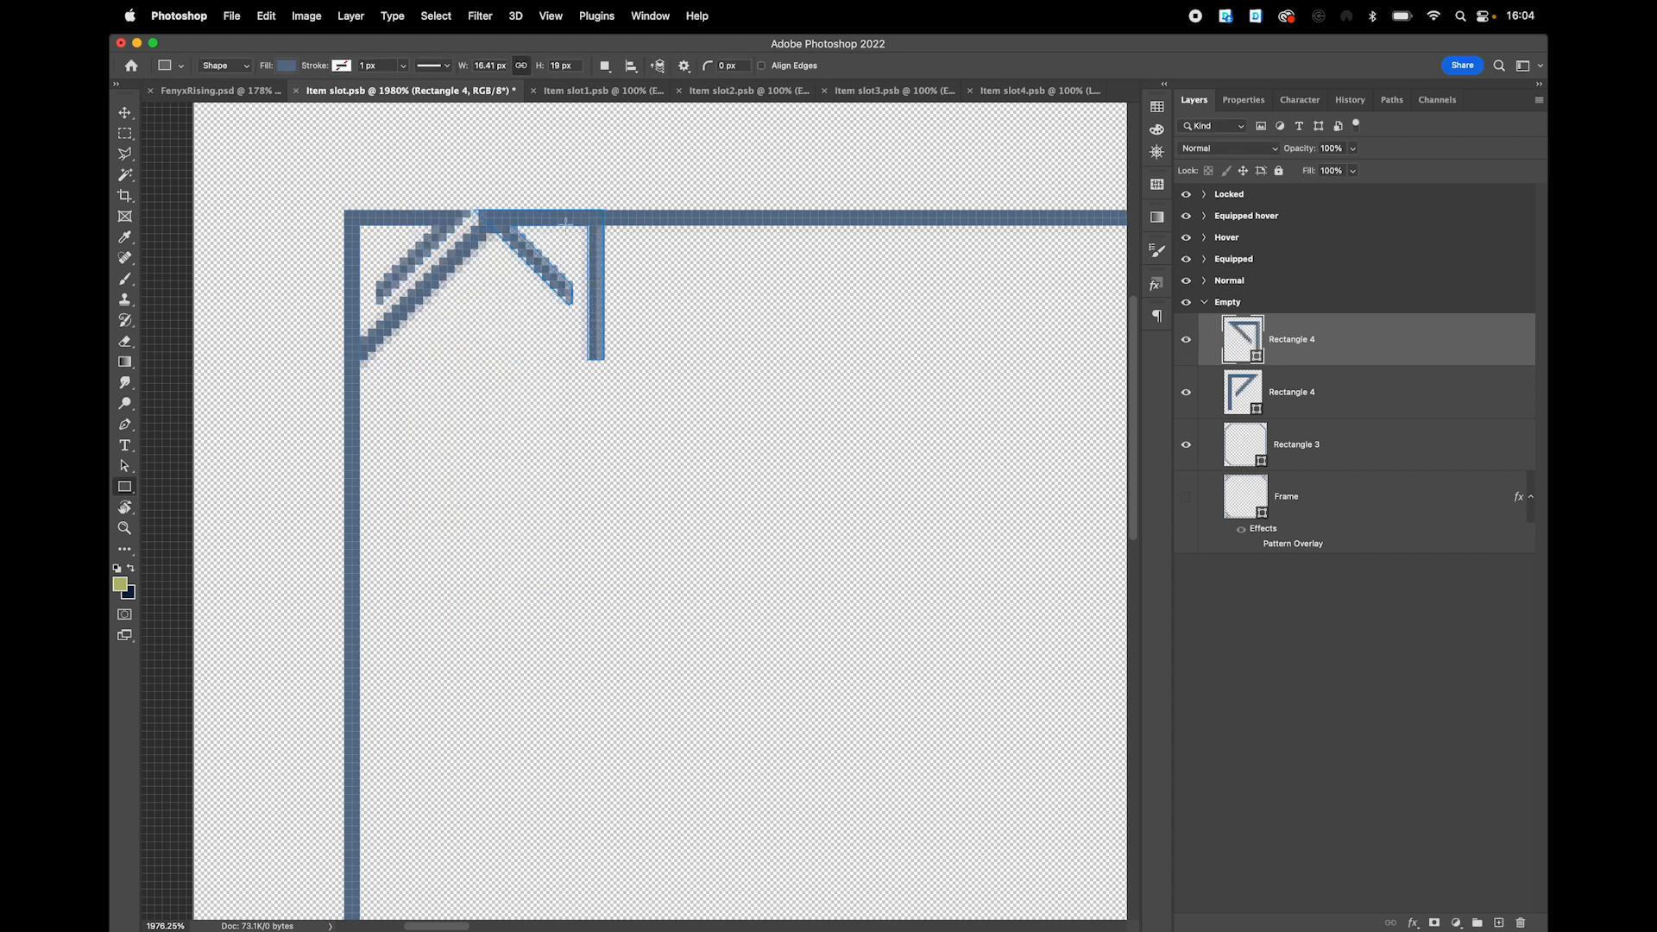
# - Try to move the flipped copy along the frame's upper edge, and undo both the move and the flip
pyautogui.press('v')
pyautogui.press('Right')
pyautogui.press('Right')
pyautogui.press('Right')
pyautogui.press('Right')
pyautogui.press('Right')
pyautogui.press('Right')
pyautogui.press('Right')
pyautogui.press('Right')
pyautogui.press('Right')
pyautogui.press('Right')
pyautogui.press('Right')
pyautogui.press('Right')
pyautogui.press('Right')
pyautogui.press('Right')
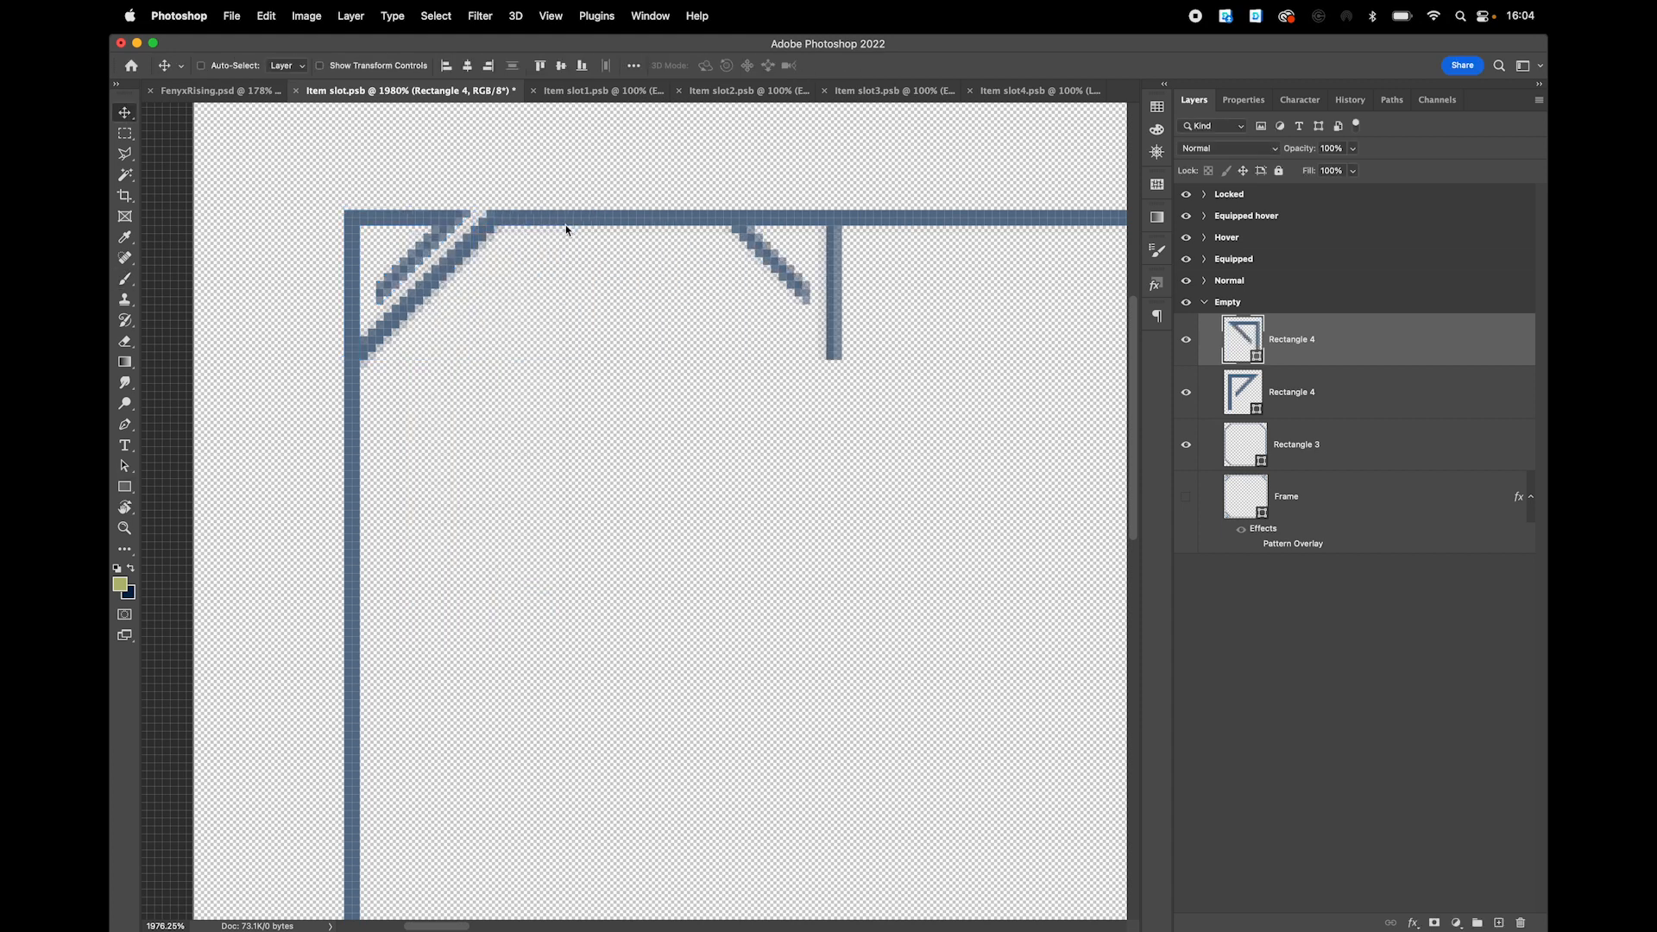
pyautogui.moveTo(891, 321); pyautogui.dragTo(763, 318)
pyautogui.press('super+z')
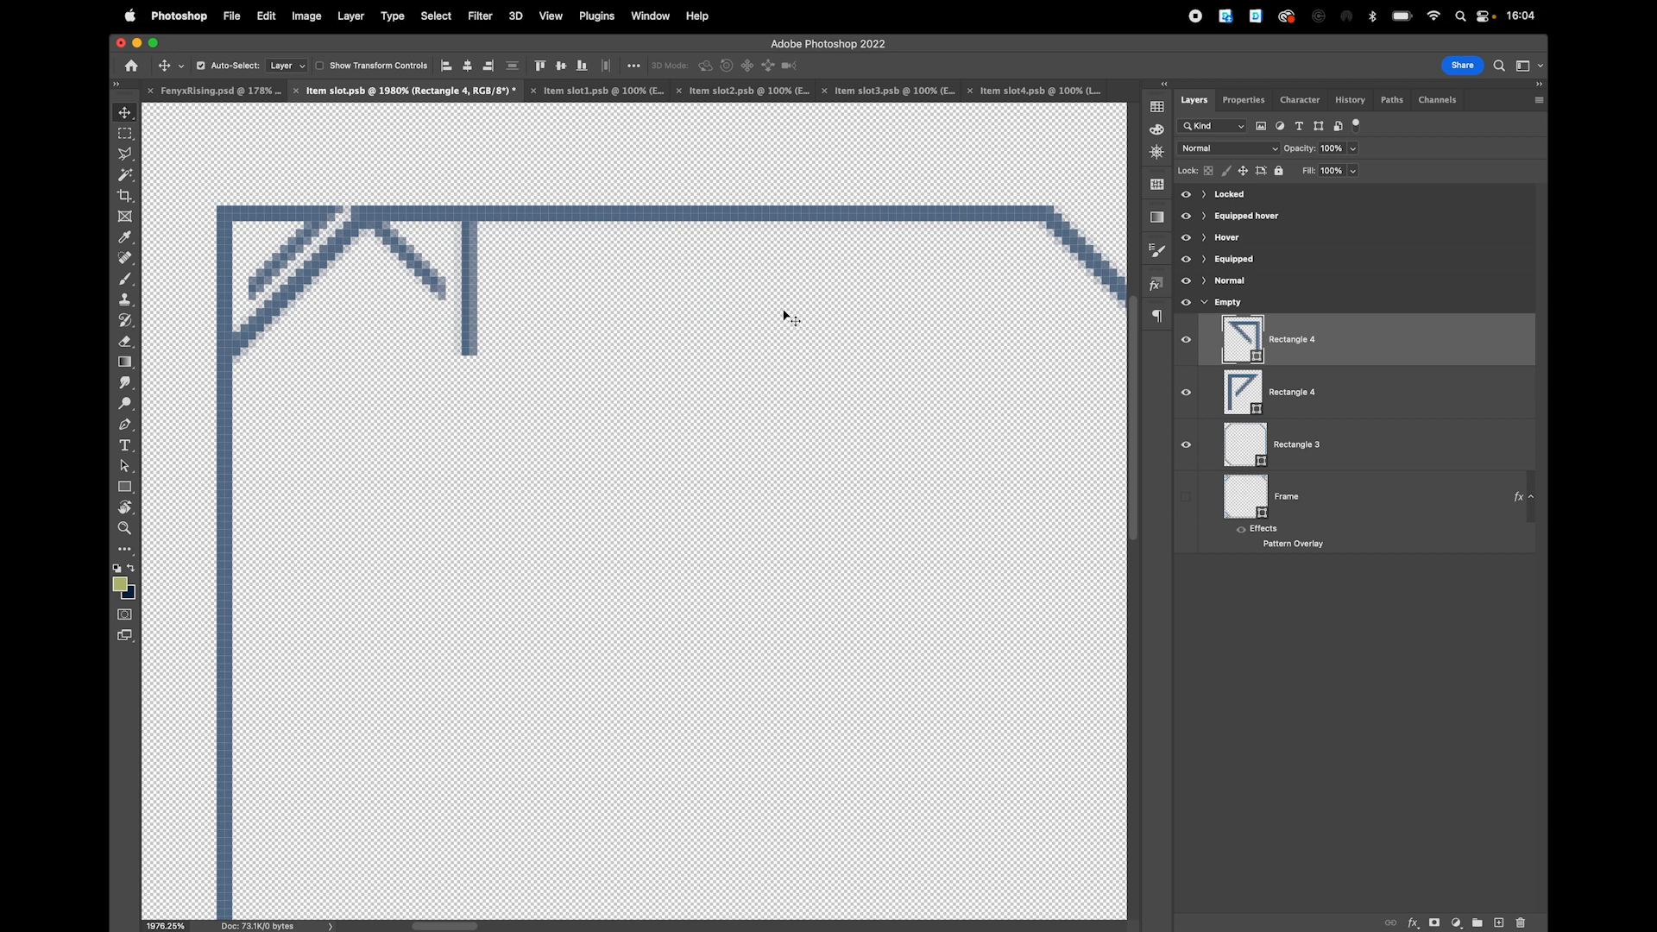
pyautogui.press('super+z')
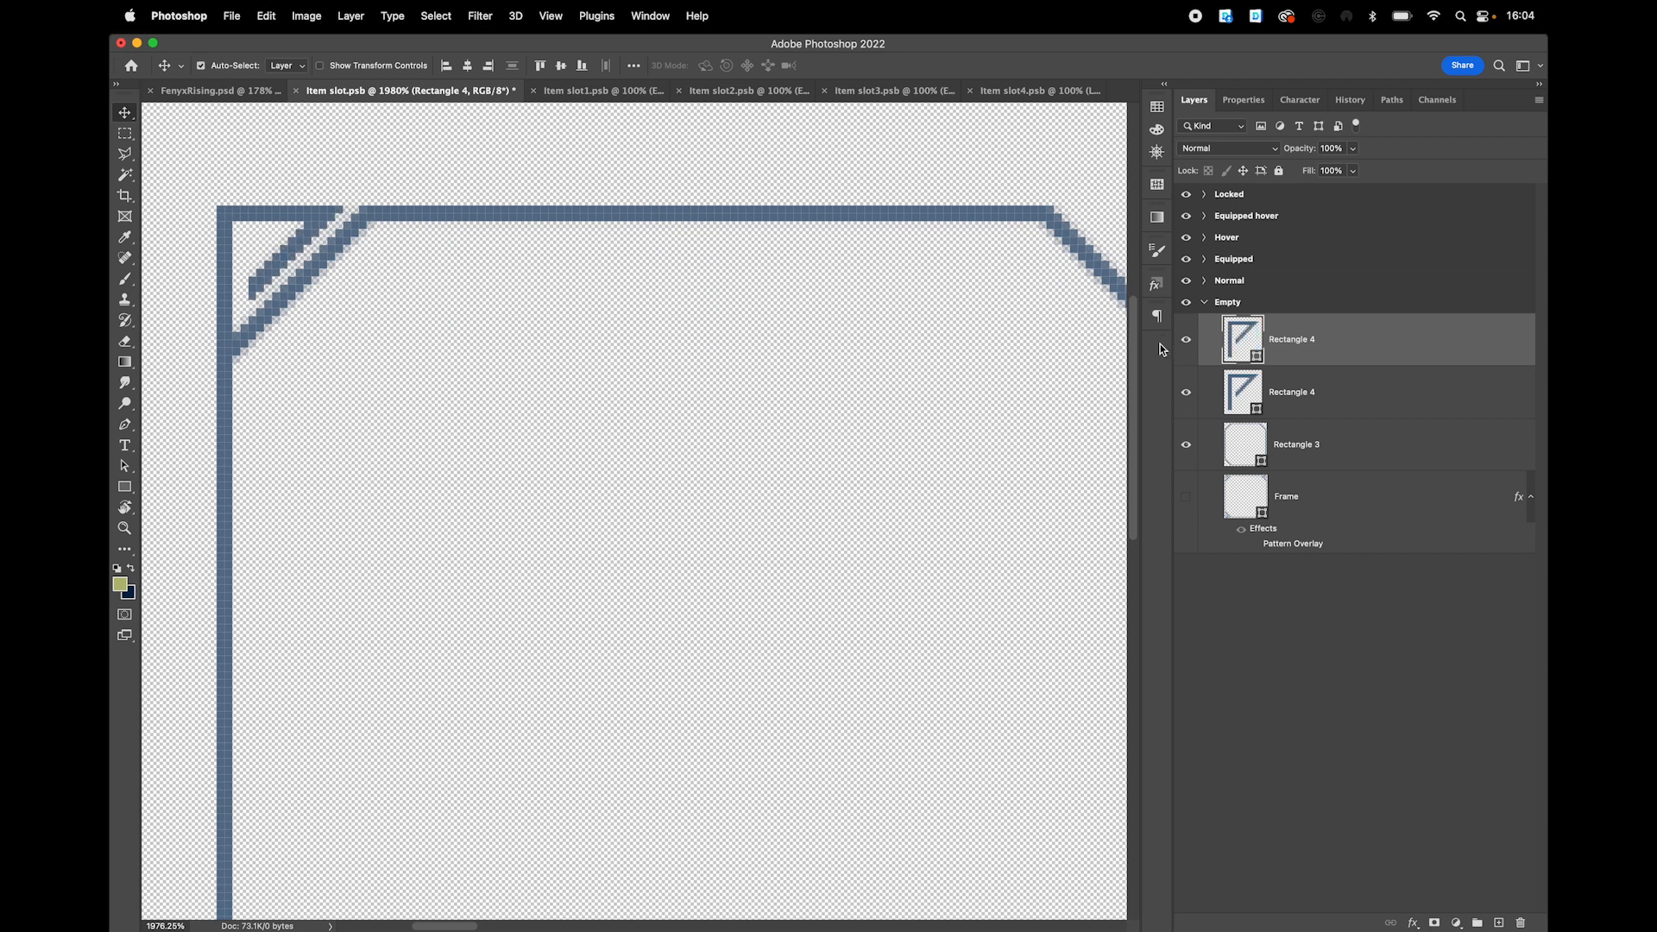
# - Flip the Rectangle 4 copy horizontally about its left edge and apply the transform
pyautogui.press('super+t')
pyautogui.scroll(5, 298, 226)
pyautogui.moveTo(299, 253); pyautogui.dragTo(447, 315)
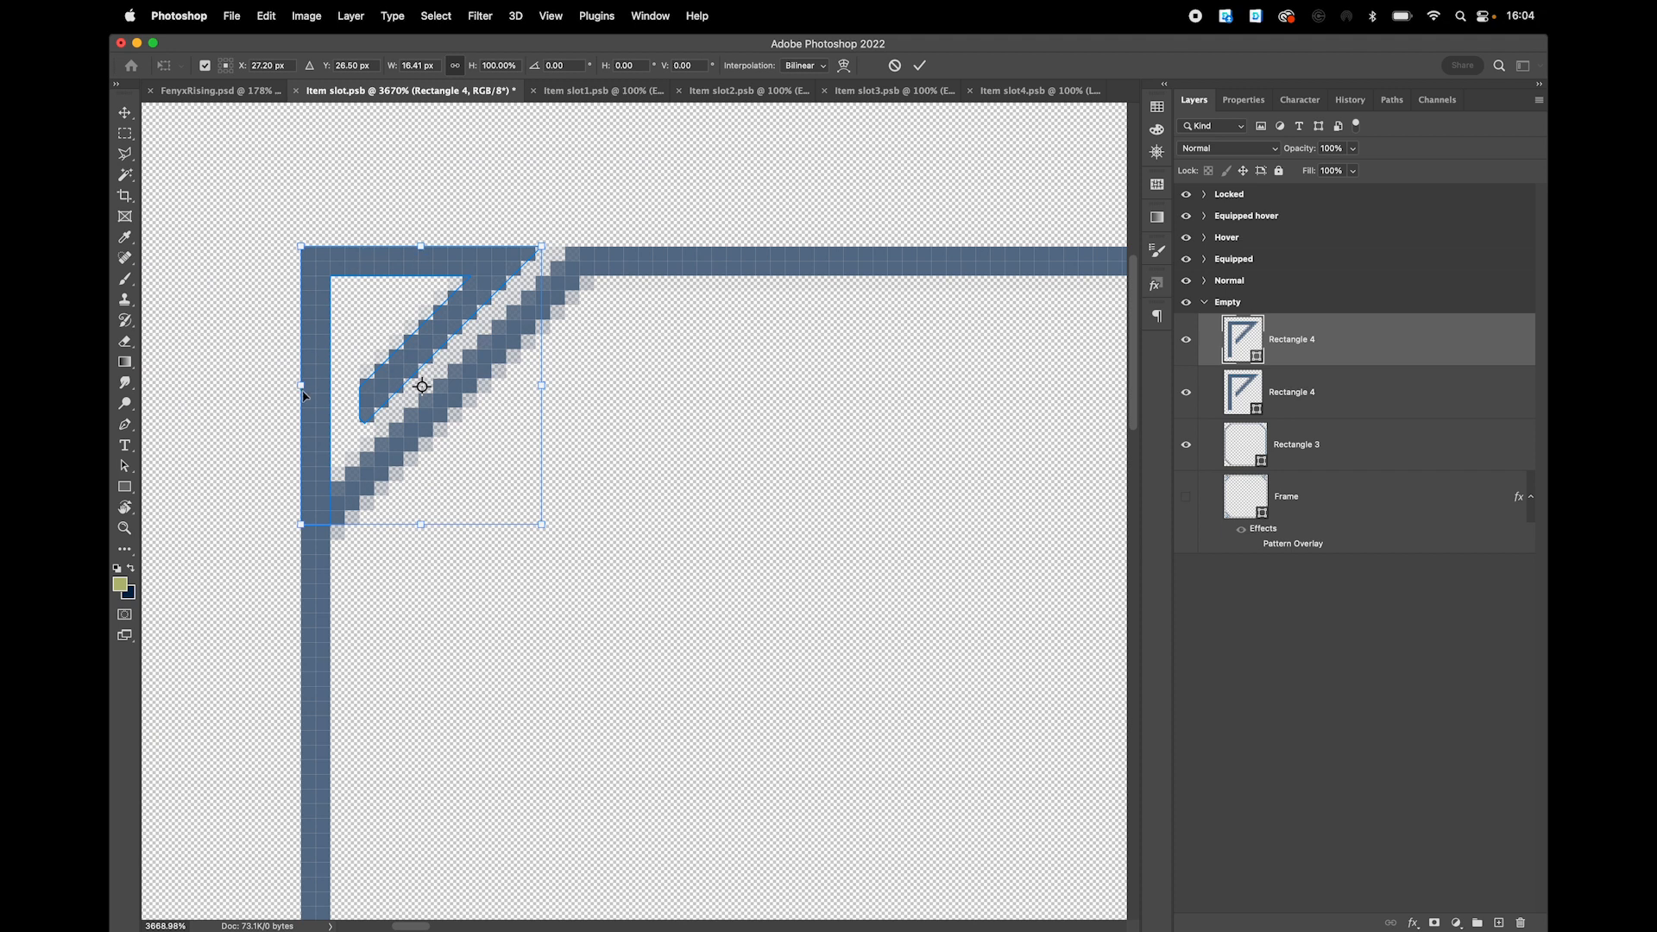
pyautogui.scroll(2, 311, 407)
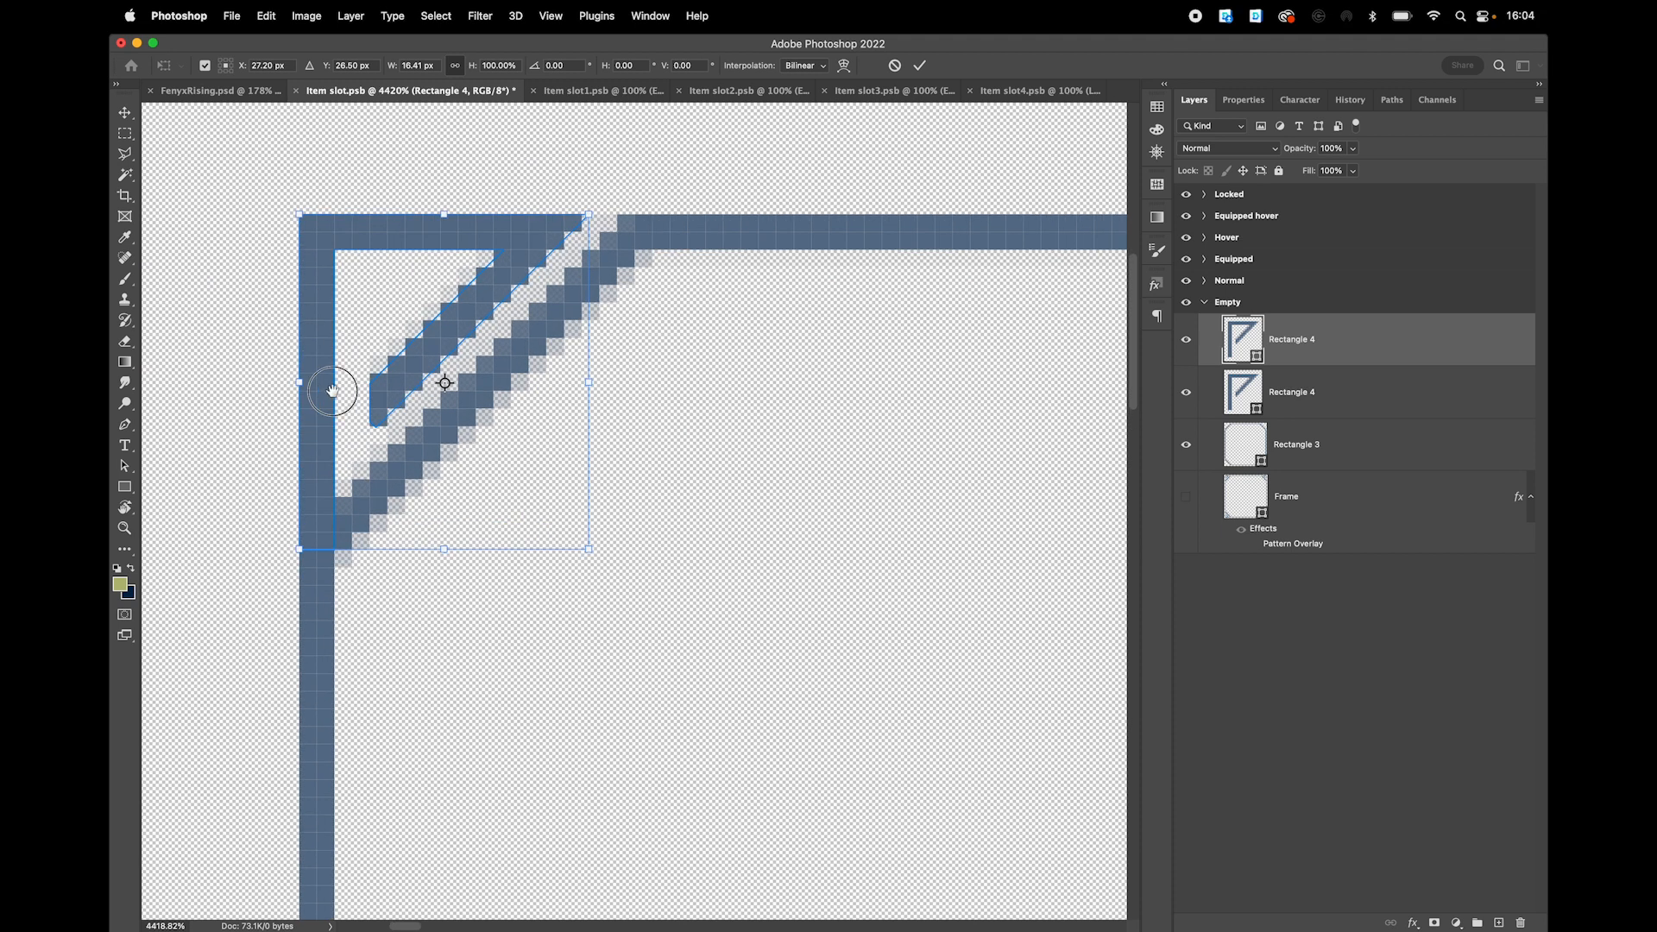
pyautogui.moveTo(332, 390); pyautogui.dragTo(536, 381)
pyautogui.click(221, 65)
pyautogui.rightClick(541, 299)
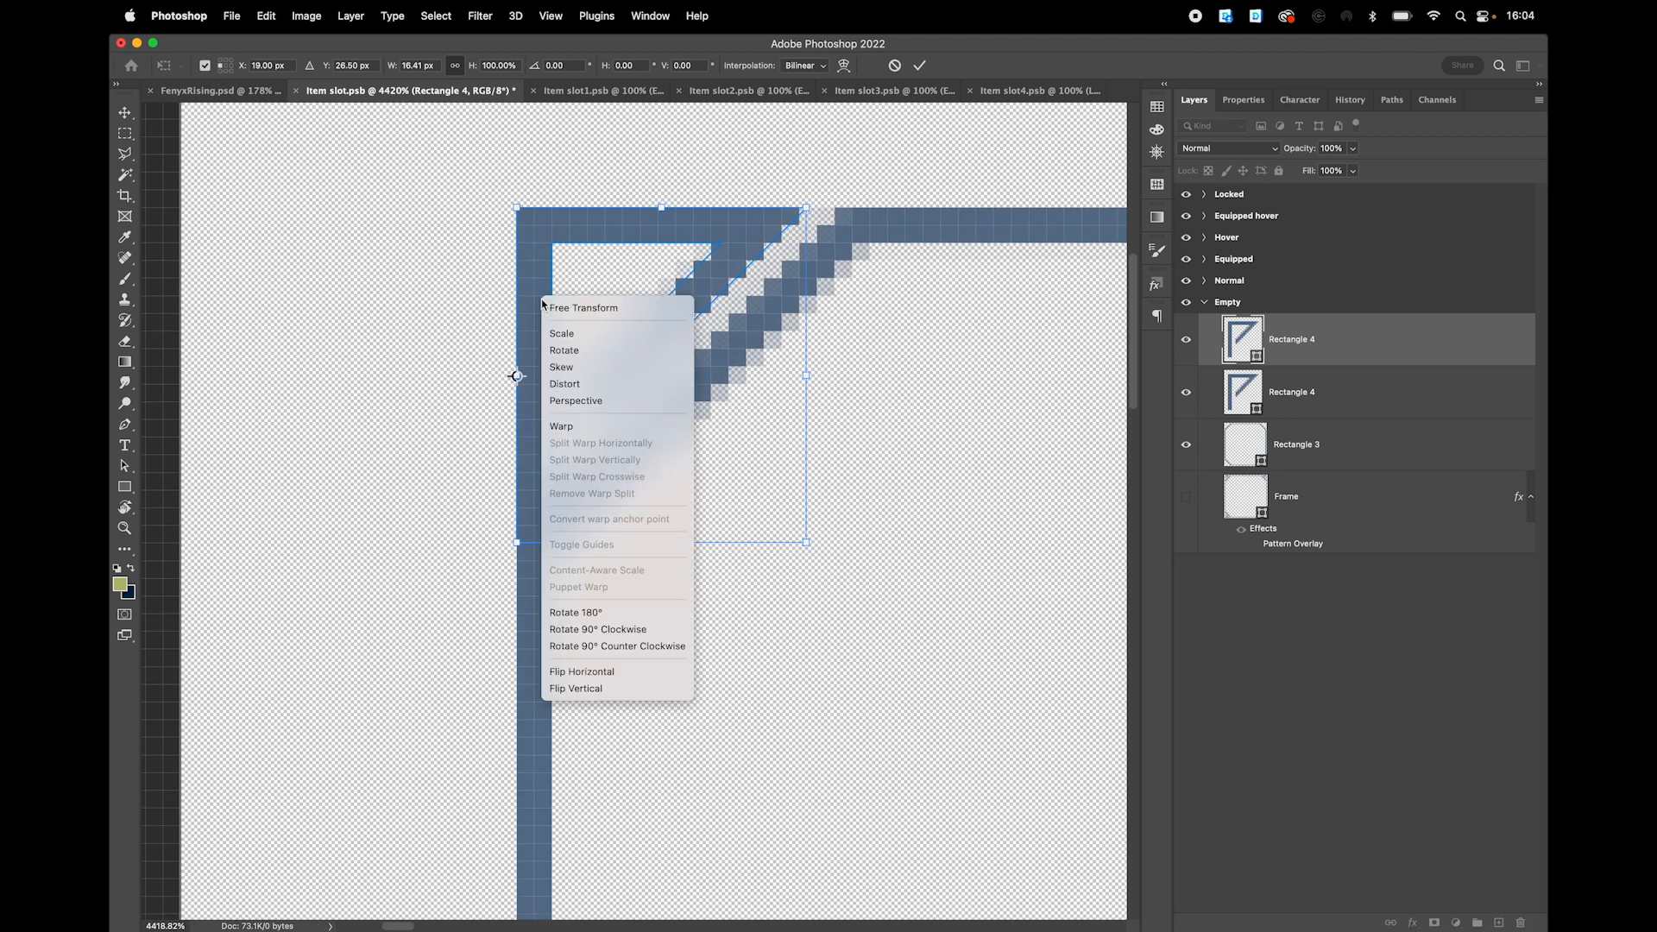
pyautogui.click(595, 678)
pyautogui.press('Return')
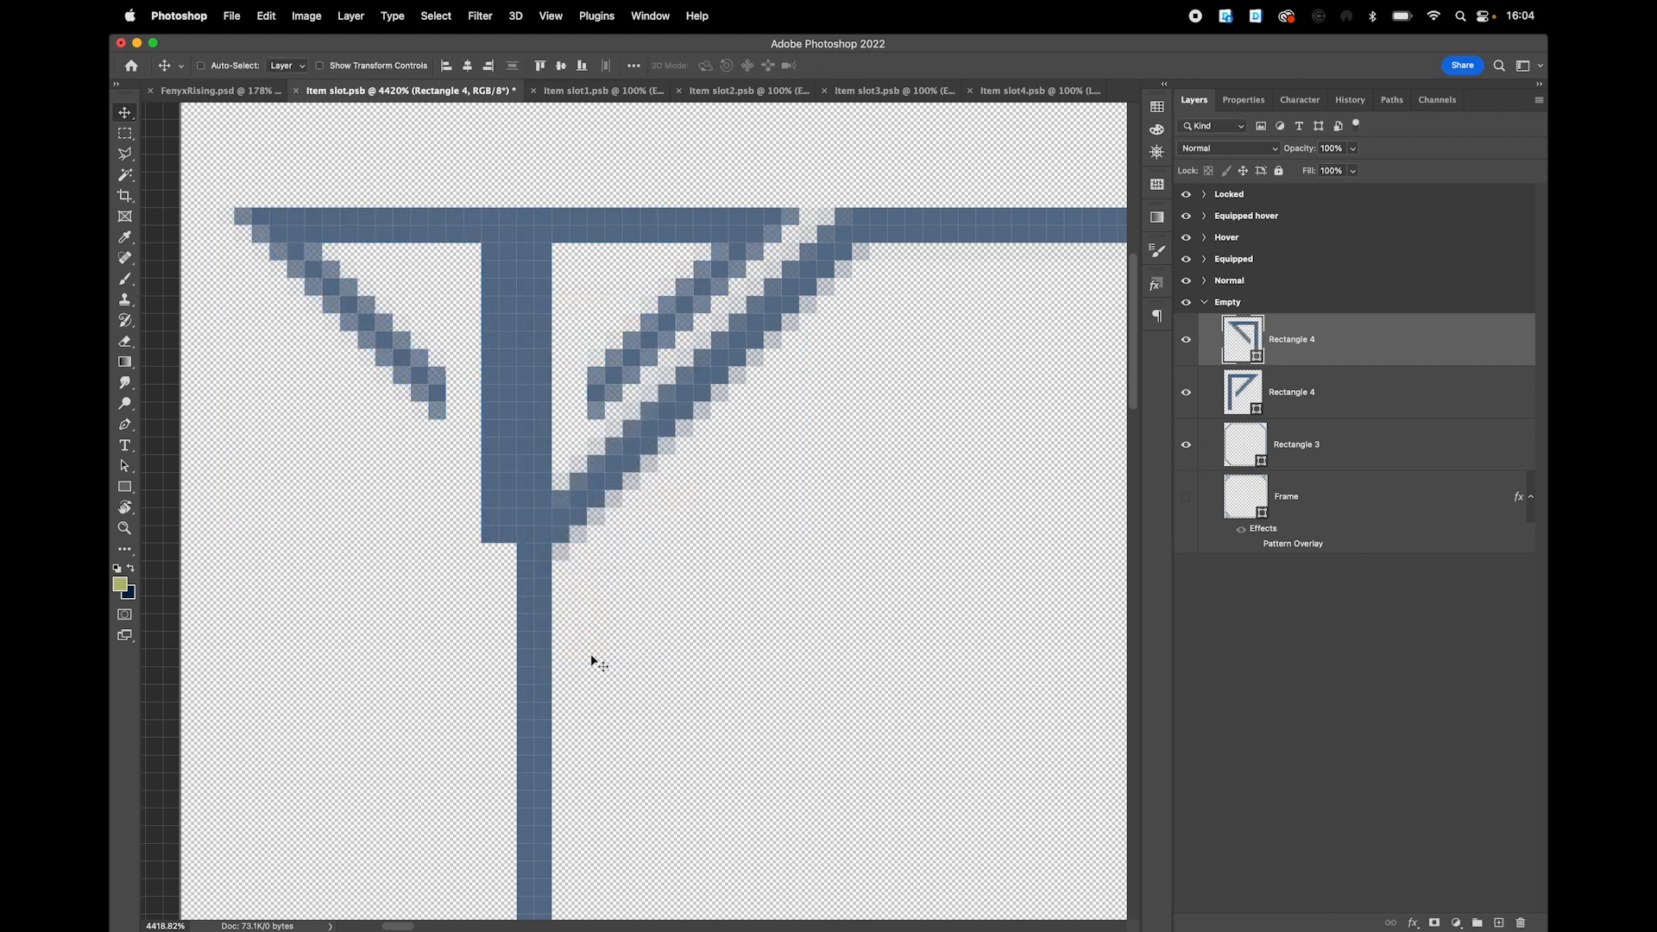
# - Move the mirrored corner piece into the frame's upper-right corner, aligned with the outline
pyautogui.moveTo(298, 228); pyautogui.dragTo(761, 252)
pyautogui.scroll(-4, 609, 524)
pyautogui.moveTo(818, 560); pyautogui.dragTo(346, 499)
pyautogui.moveTo(308, 441); pyautogui.dragTo(1070, 402)
pyautogui.scroll(-3, 1070, 401)
# - Merge the two Rectangle 4 corner layers into one shape layer
pyautogui.keyDown('shift'); pyautogui.click(1333, 390); pyautogui.keyUp('shift')
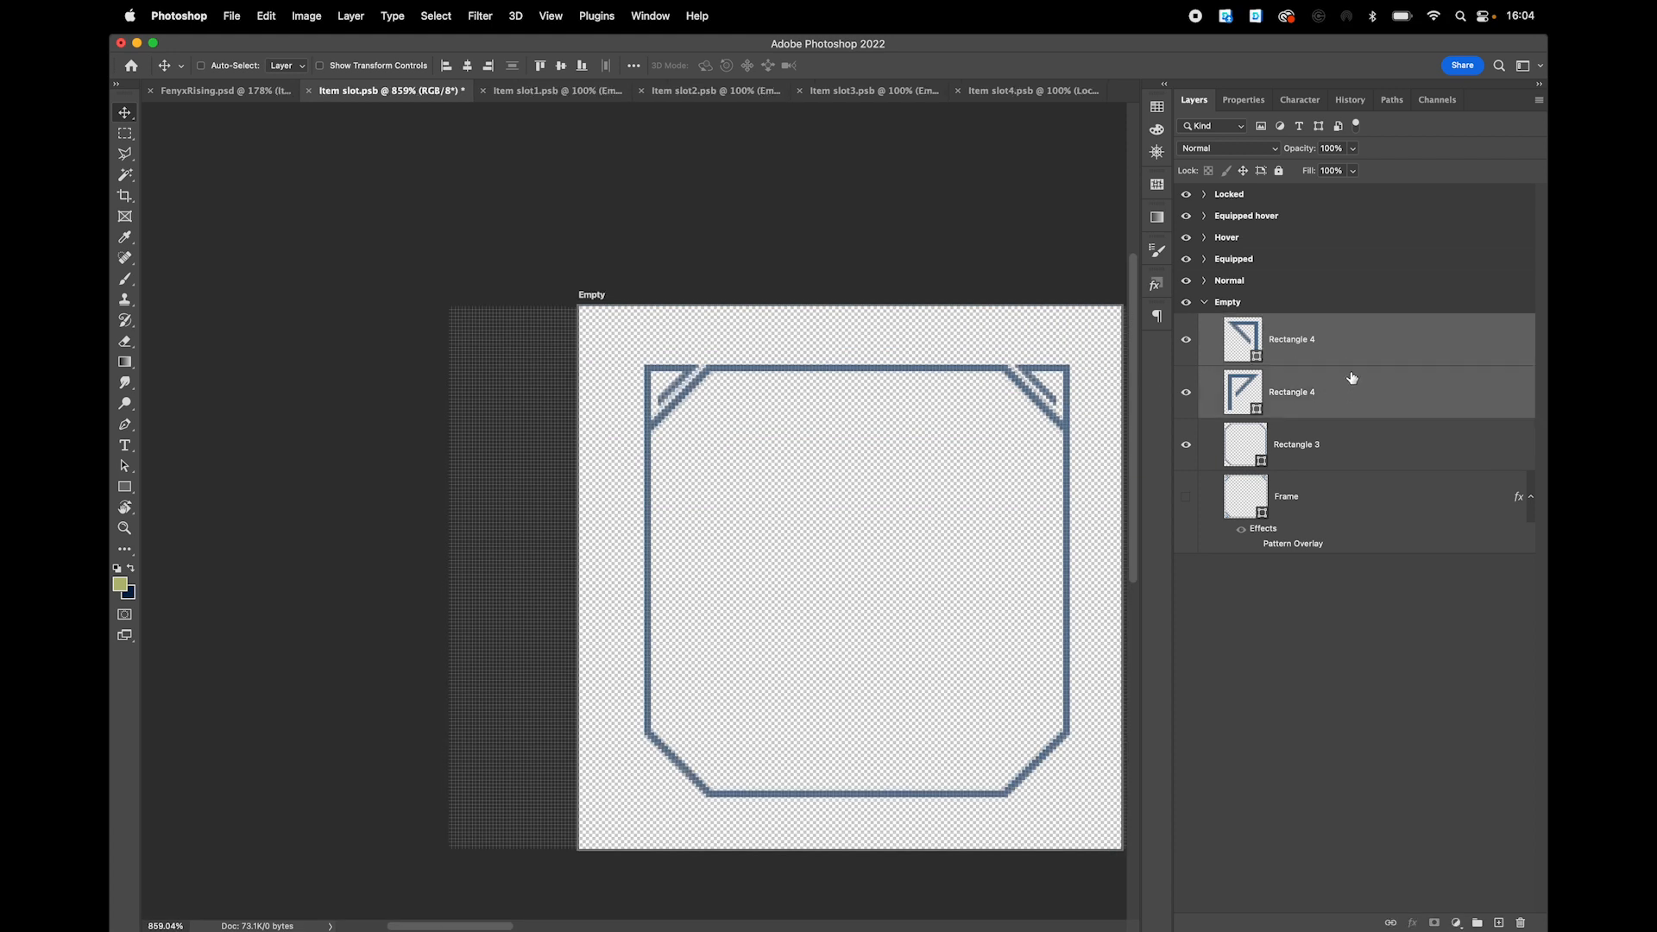
pyautogui.rightClick(1342, 354)
pyautogui.click(1225, 680)
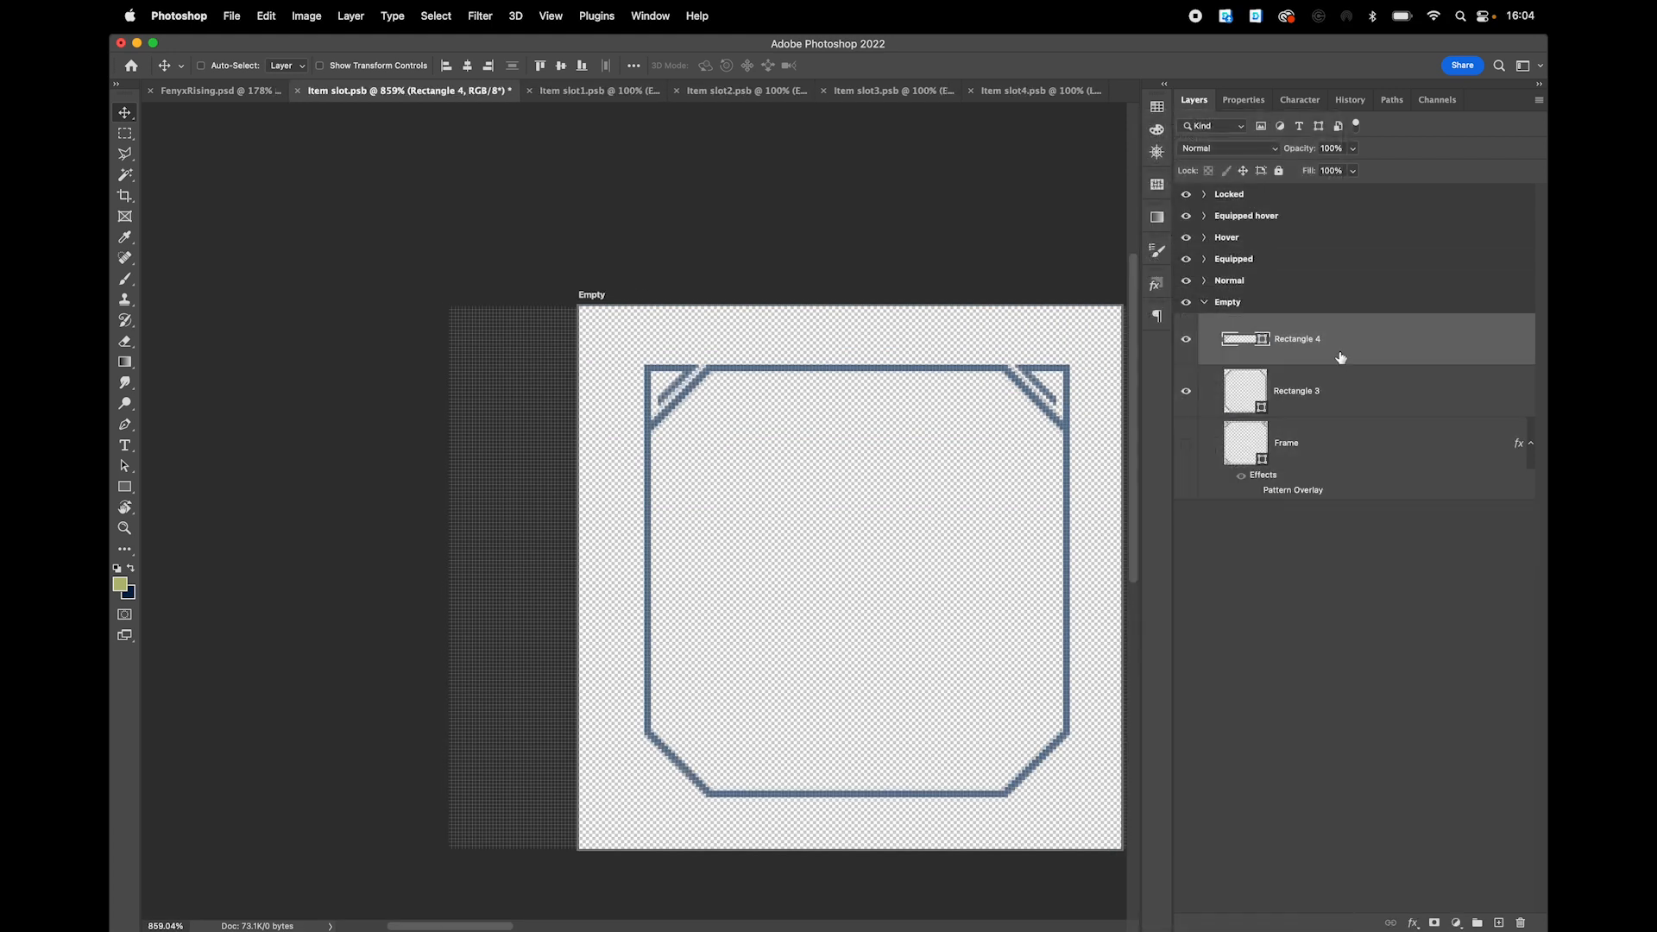
# - Duplicate the merged Rectangle 4 layer and flip the copy horizontally and vertically about its top edge
pyautogui.press('super+t')
pyautogui.scroll(5, 845, 375)
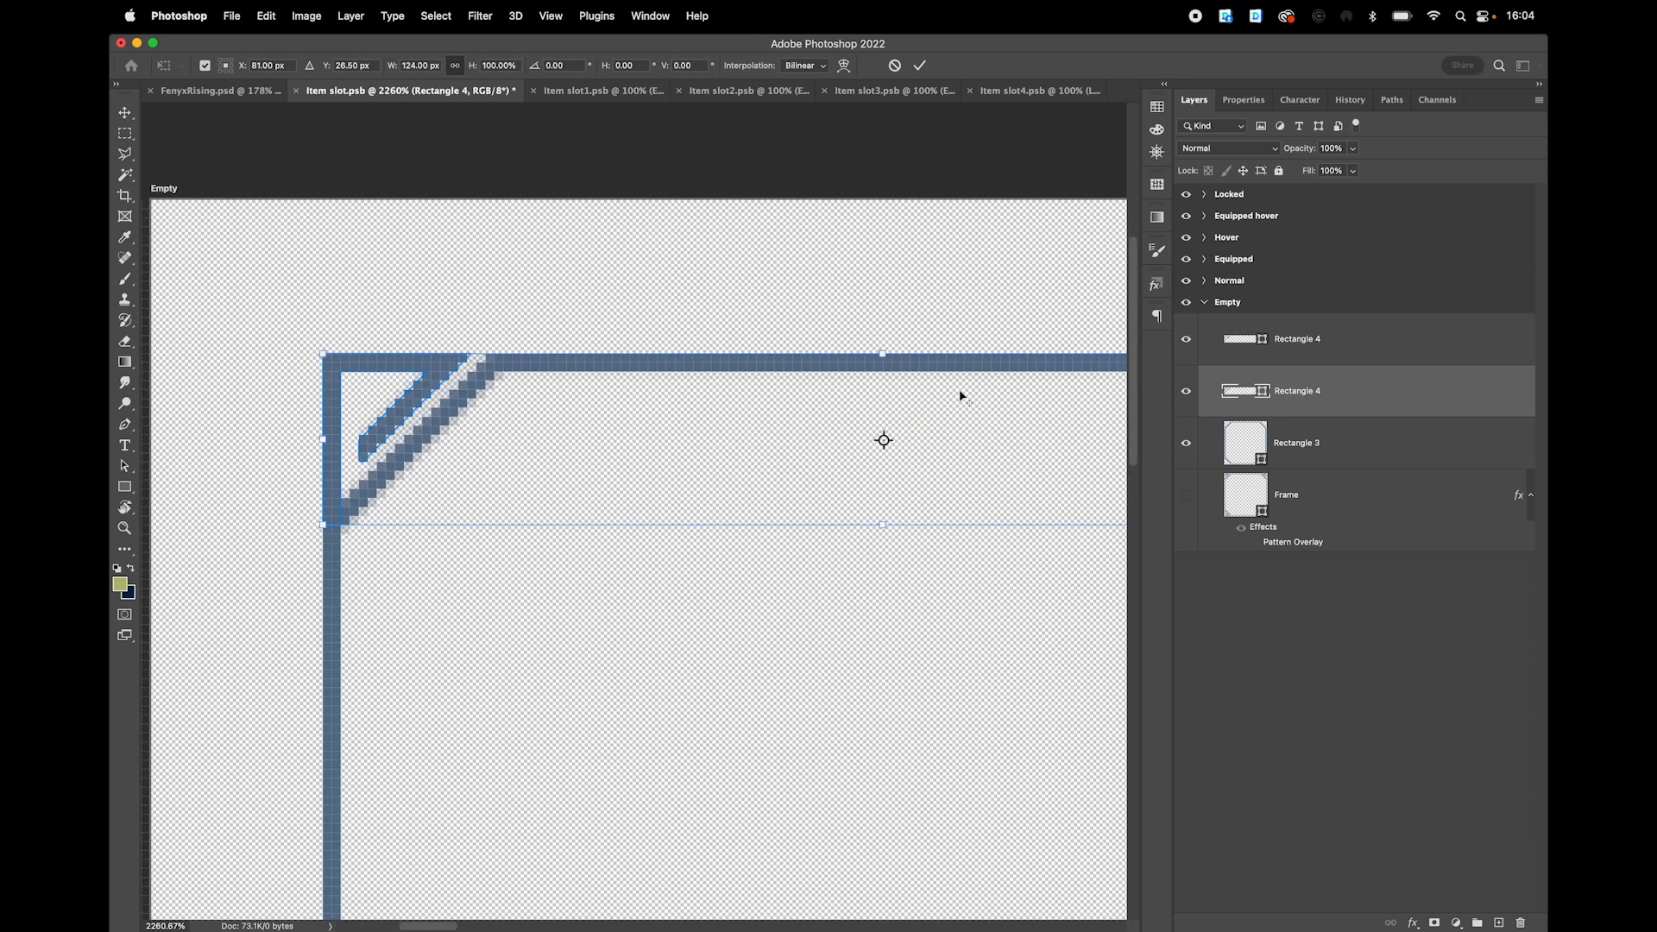
pyautogui.click(226, 60)
pyautogui.rightClick(730, 368)
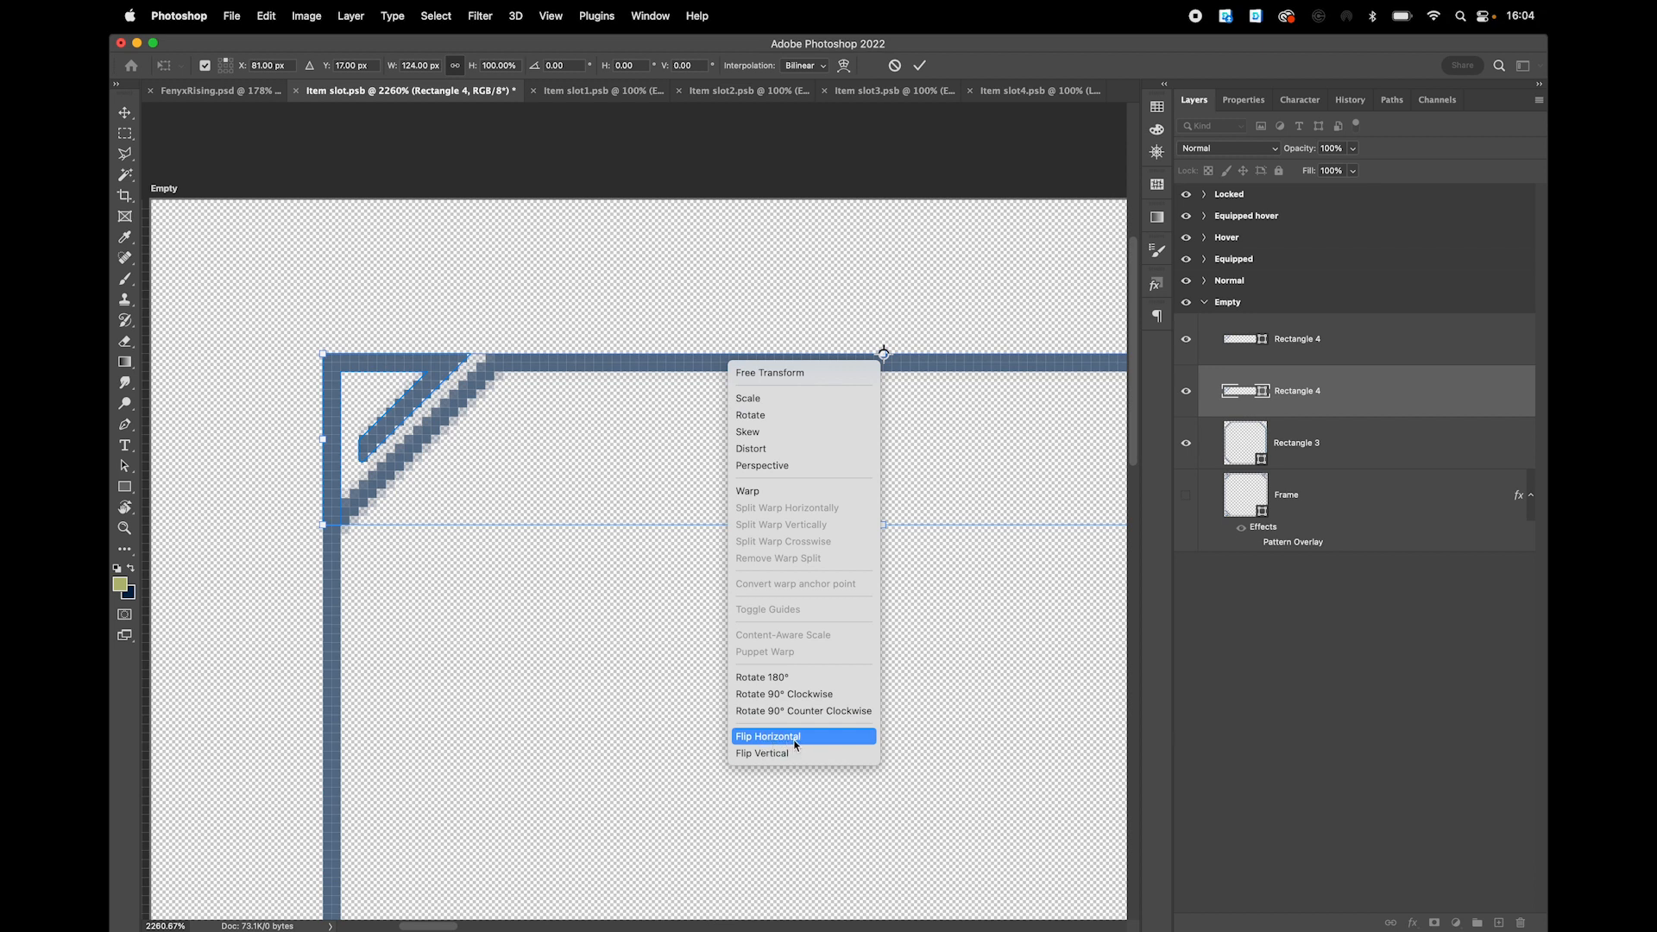
pyautogui.click(791, 740)
pyautogui.rightClick(773, 365)
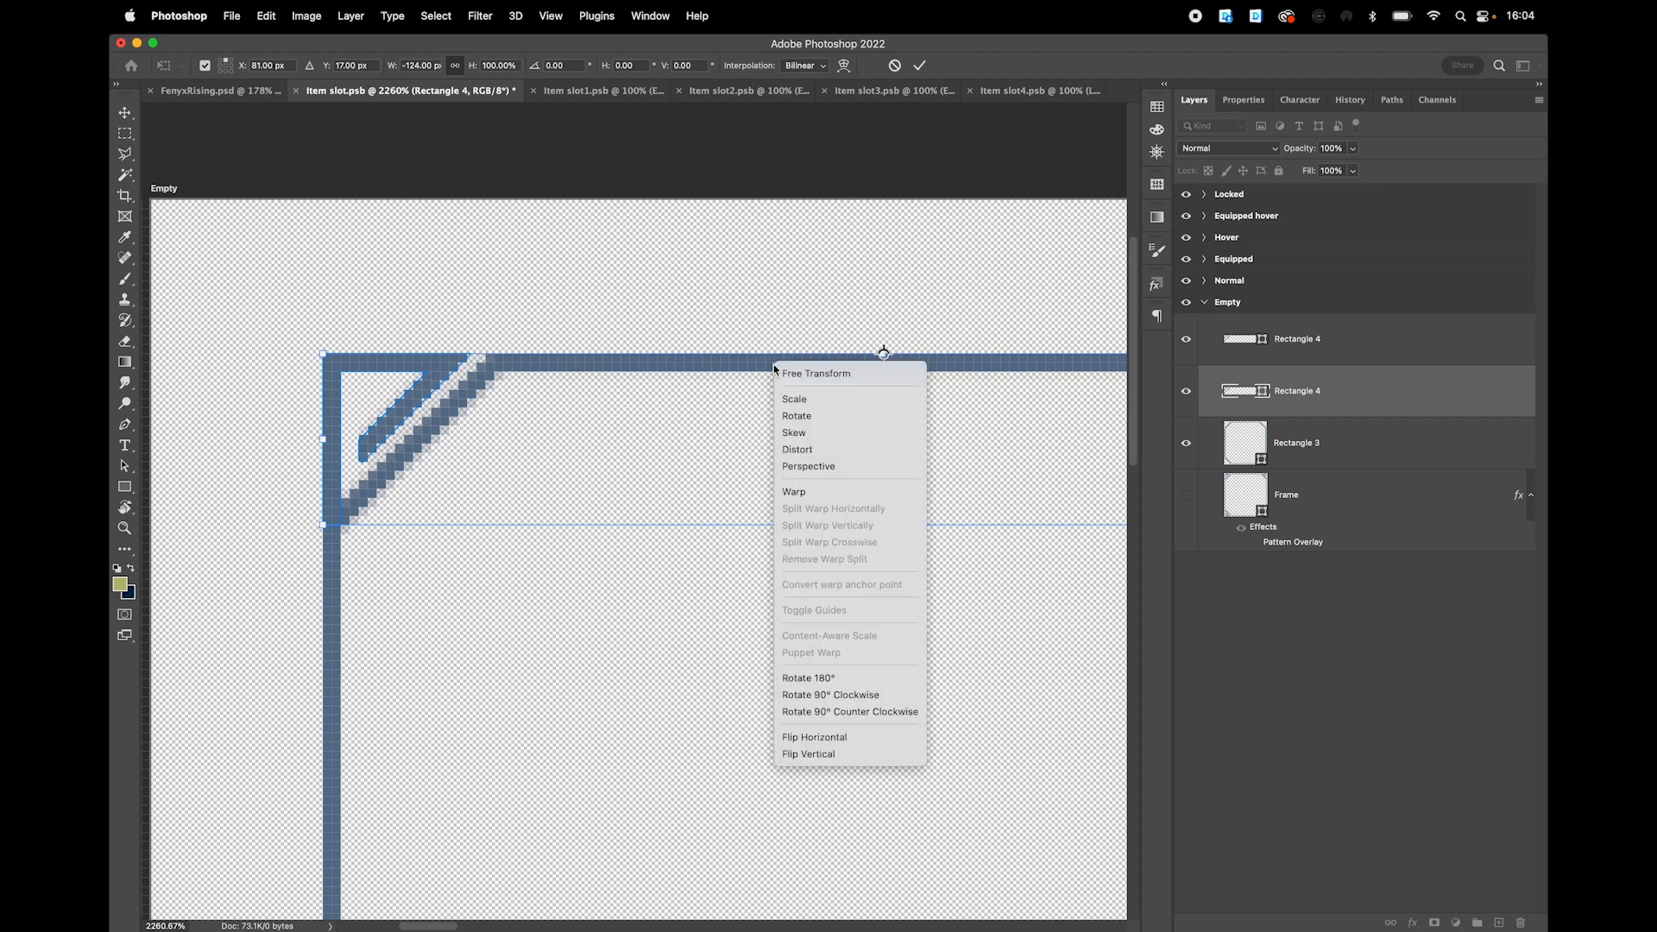
pyautogui.click(808, 753)
# - Move the flipped corner pair down to the frame's lower corners and apply the transform
pyautogui.scroll(-3, 711, 354)
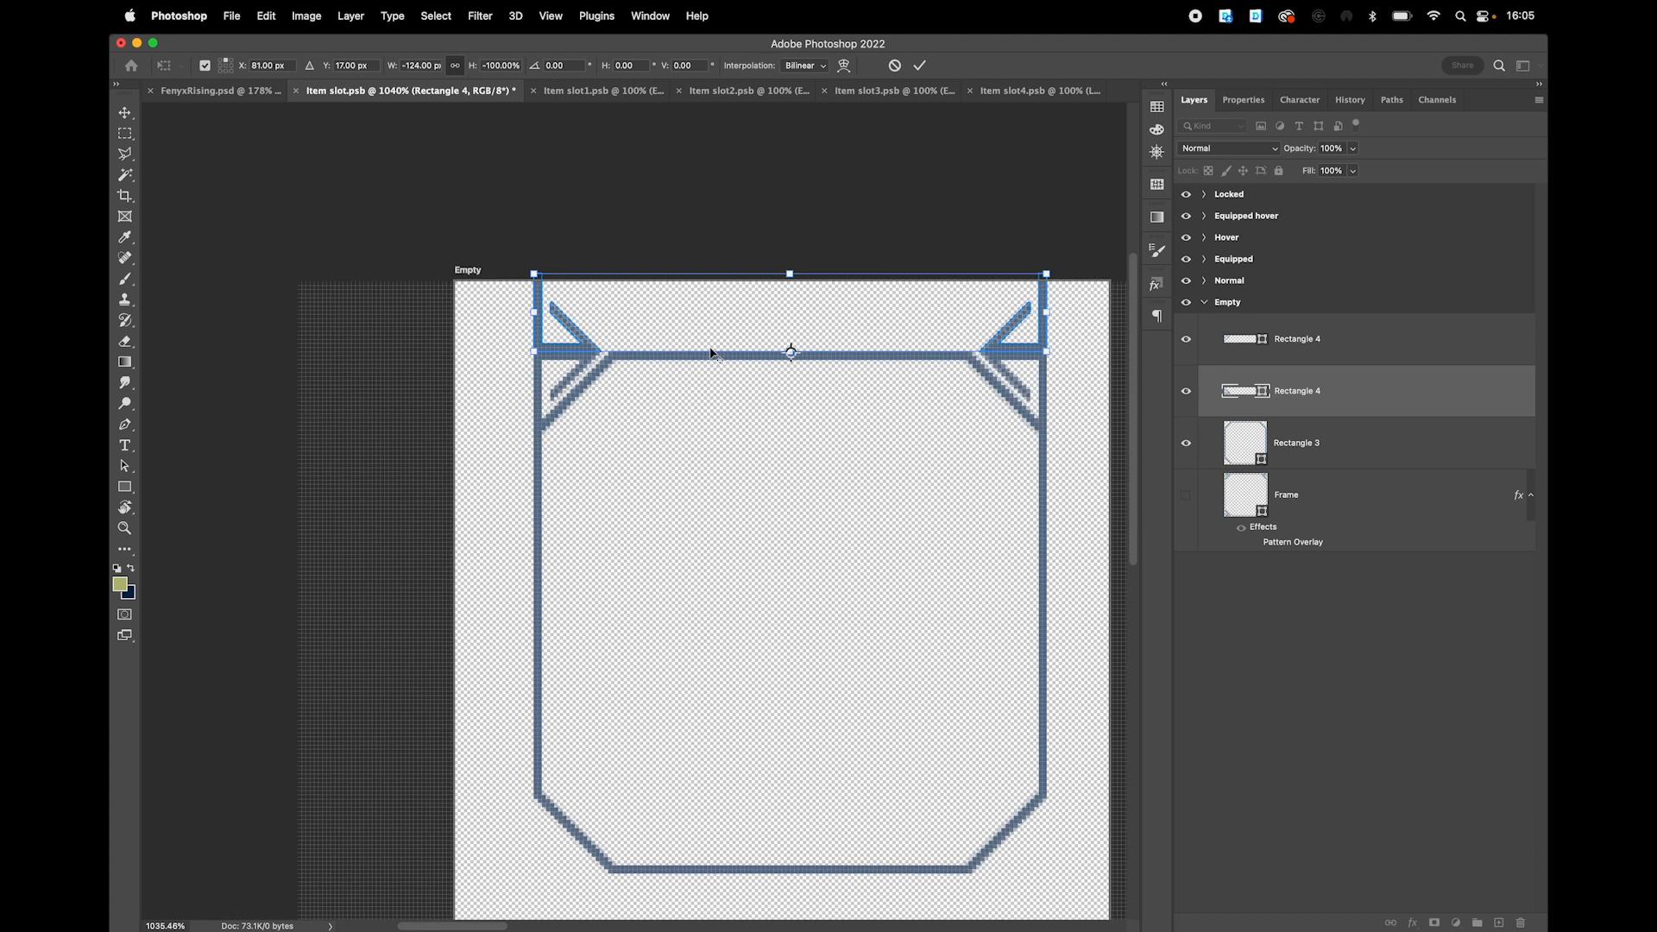
pyautogui.moveTo(717, 352); pyautogui.dragTo(730, 853)
pyautogui.press('Return')
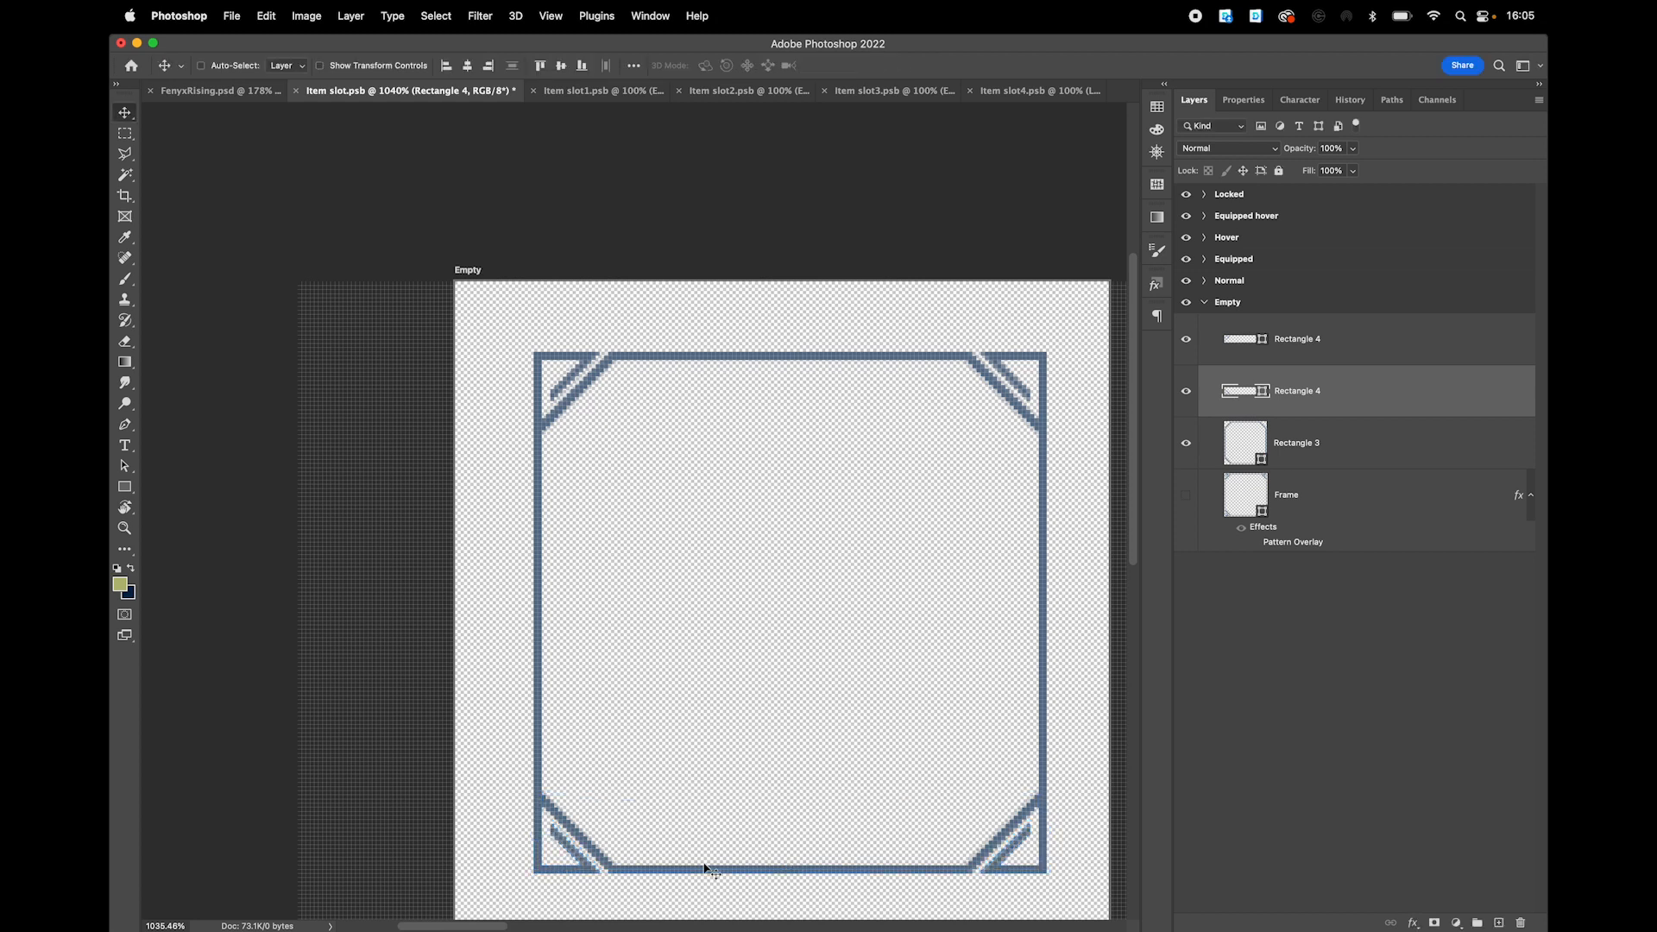
pyautogui.scroll(-3, 670, 621)
pyautogui.moveTo(878, 487); pyautogui.dragTo(577, 362)
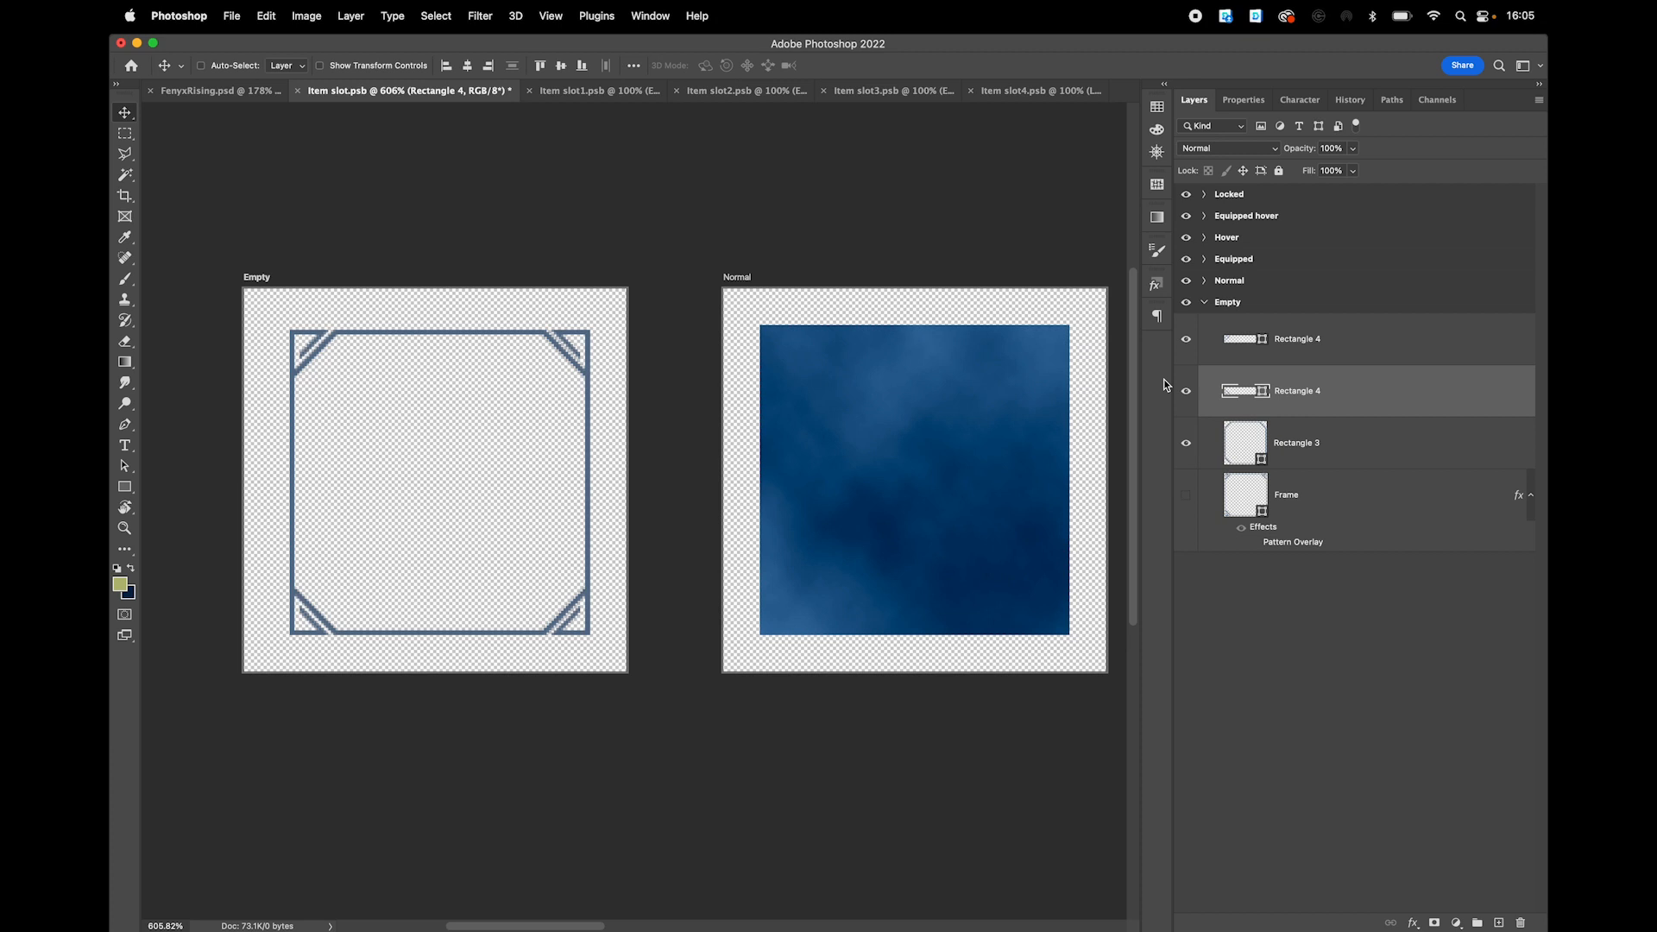
# - Hide both Rectangle 4 layers and Rectangle 3 in the Empty artboard, and show the original Frame layer
pyautogui.click(1184, 341)
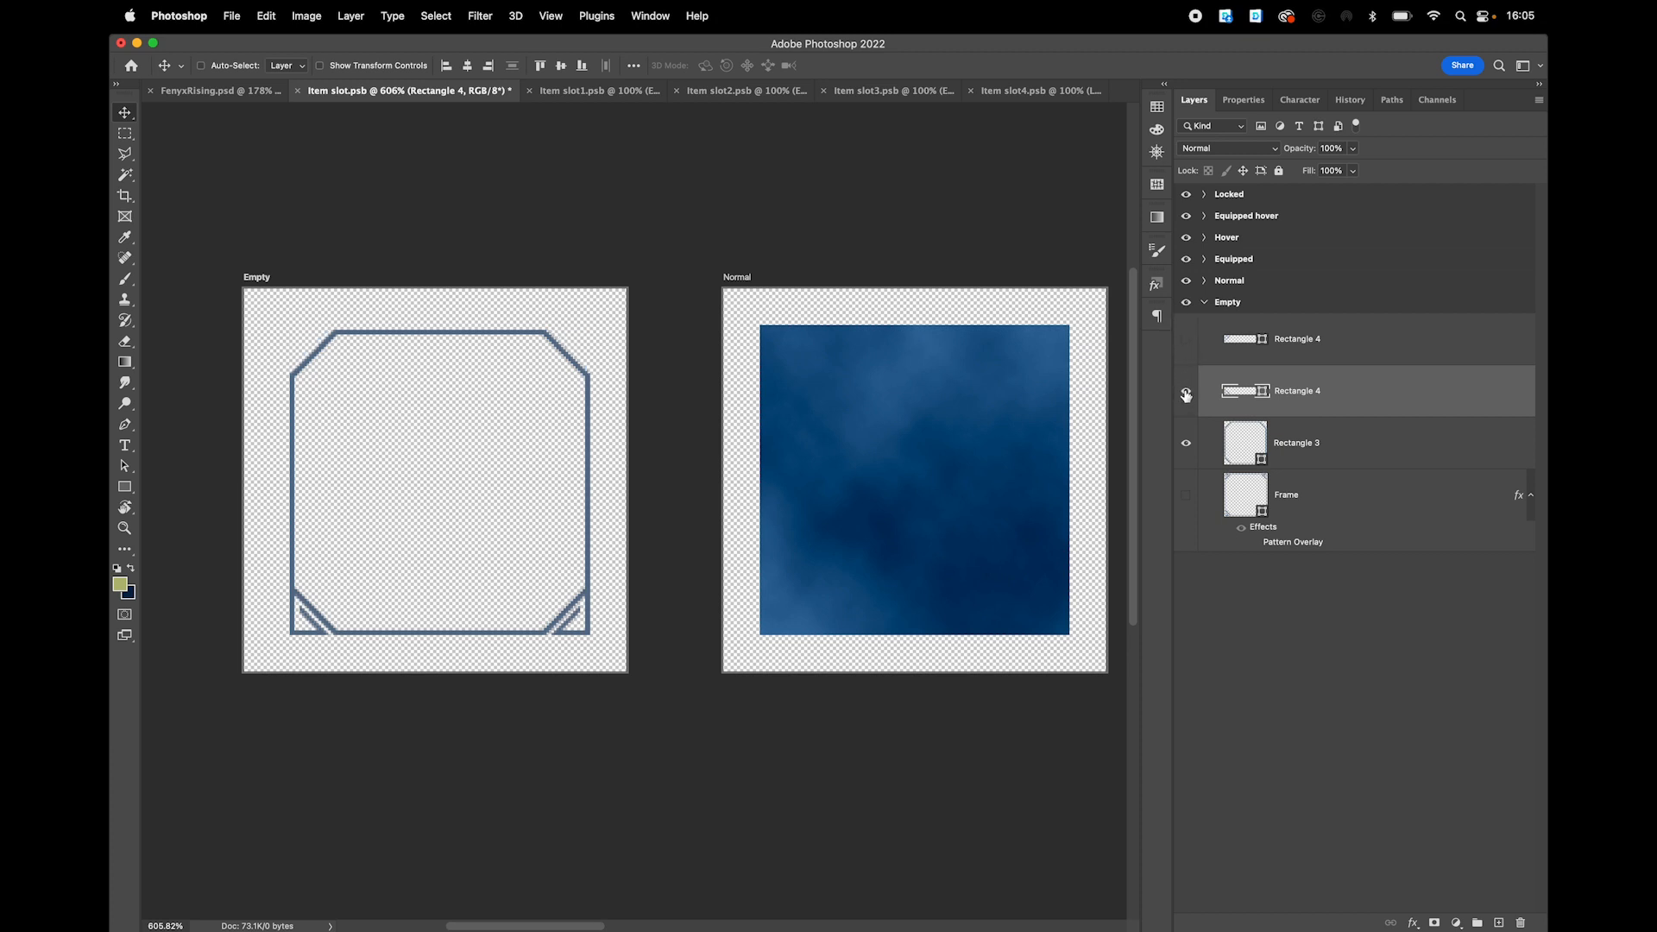
pyautogui.click(1185, 339)
pyautogui.click(1185, 339)
pyautogui.click(1186, 391)
pyautogui.click(1185, 443)
pyautogui.click(1186, 495)
# - Examine the fill colour of the base layer in the Normal artboard
pyautogui.moveTo(907, 407); pyautogui.dragTo(709, 312)
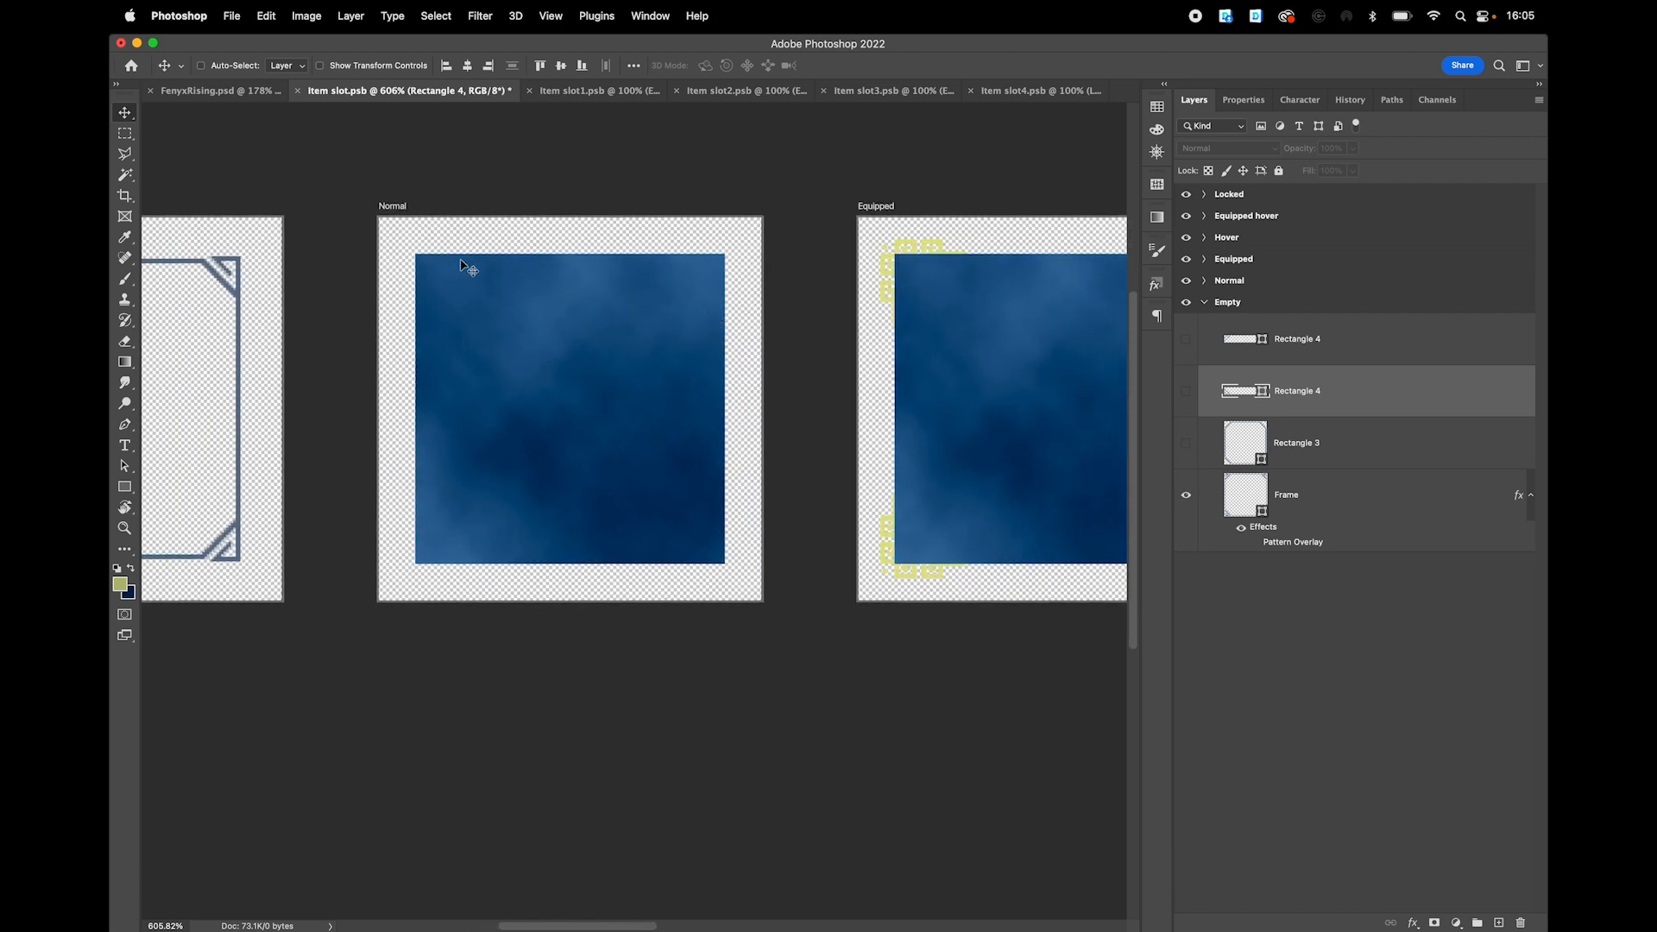
pyautogui.scroll(3, 599, 351)
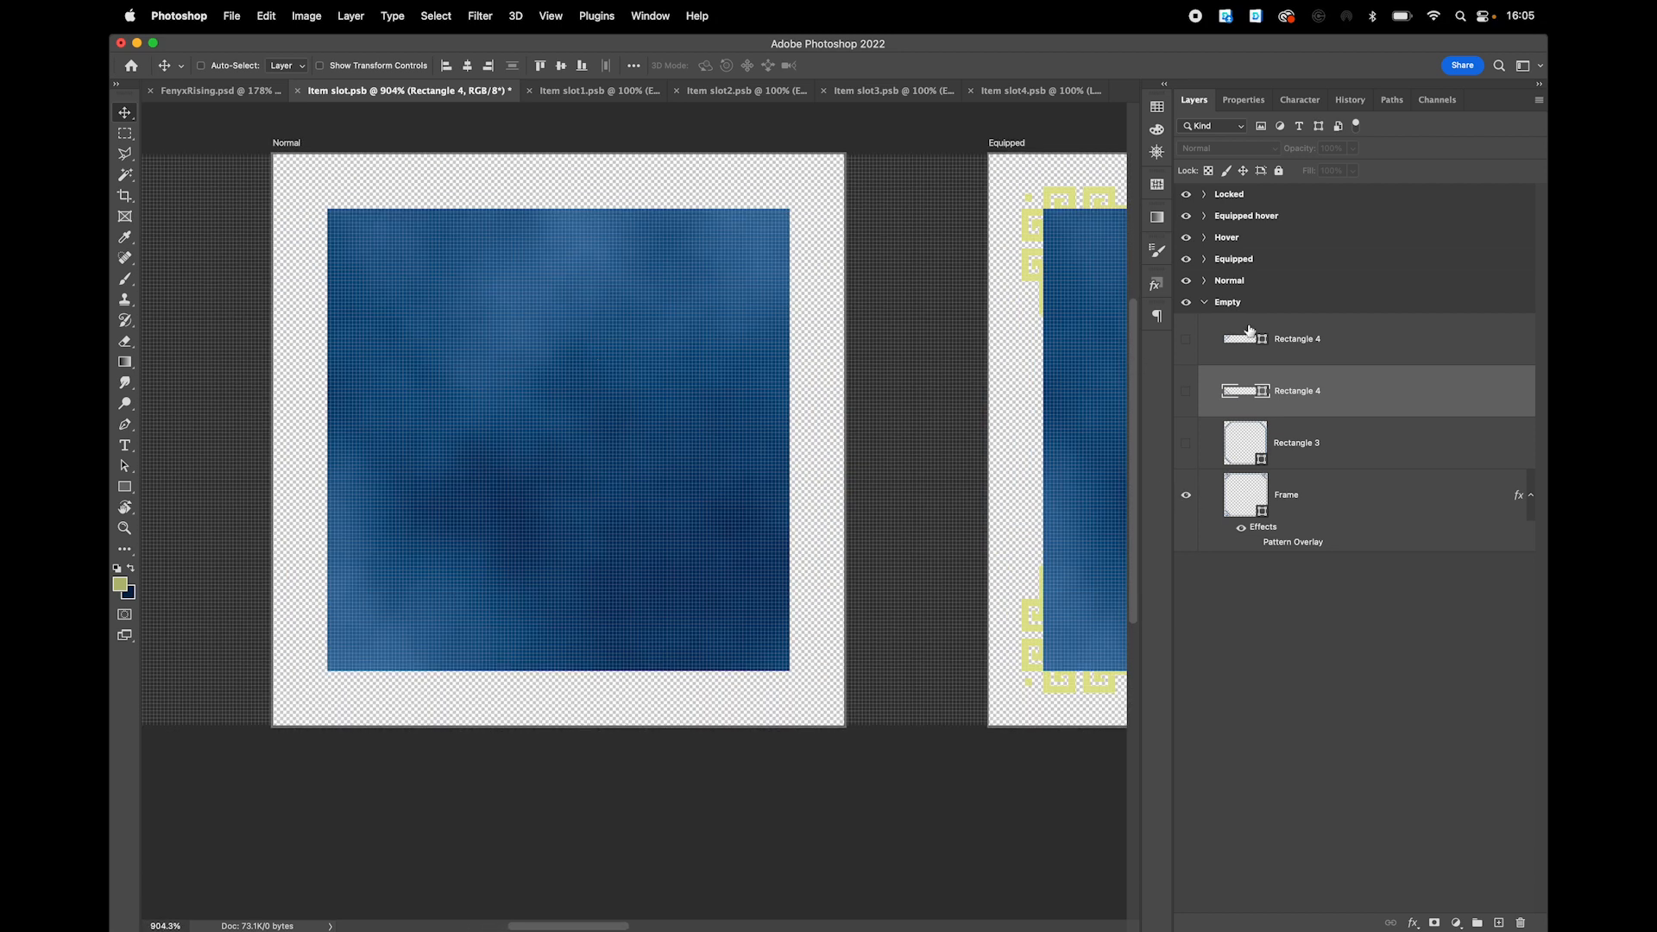
pyautogui.click(1203, 282)
pyautogui.click(1312, 325)
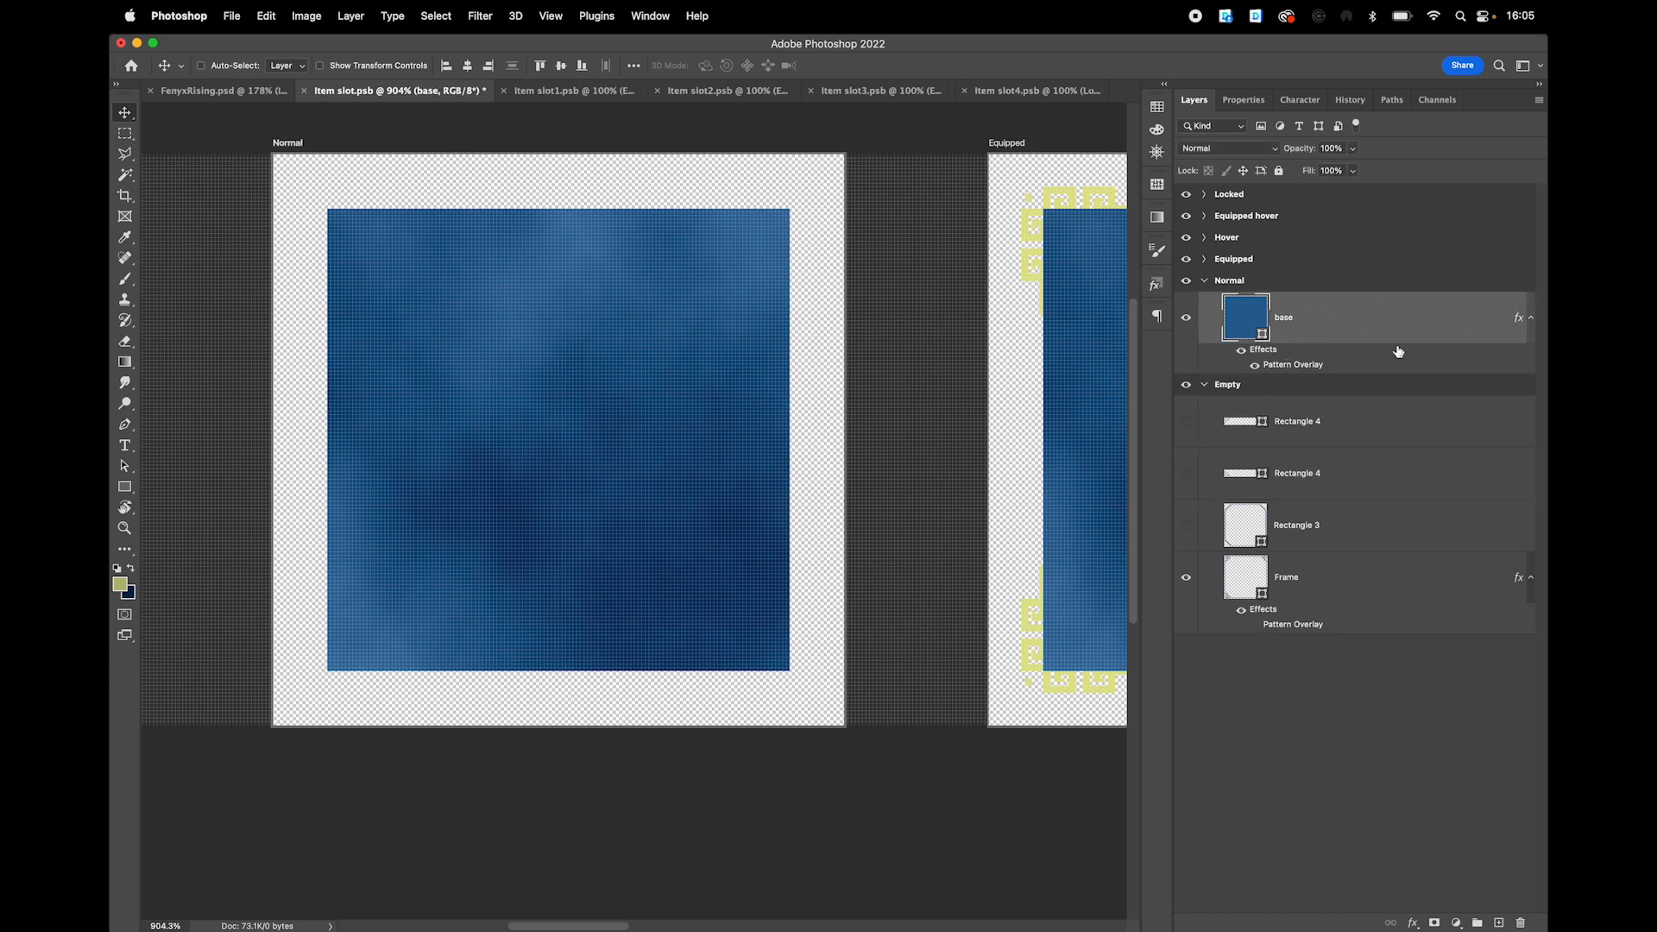
pyautogui.doubleClick(1241, 316)
pyautogui.moveTo(1436, 645); pyautogui.dragTo(941, 404)
pyautogui.click(997, 433)
# - Compare the Normal base layer with and without its Pattern Overlay, and review the overlay's settings
pyautogui.click(1256, 367)
pyautogui.click(1255, 367)
pyautogui.doubleClick(1286, 366)
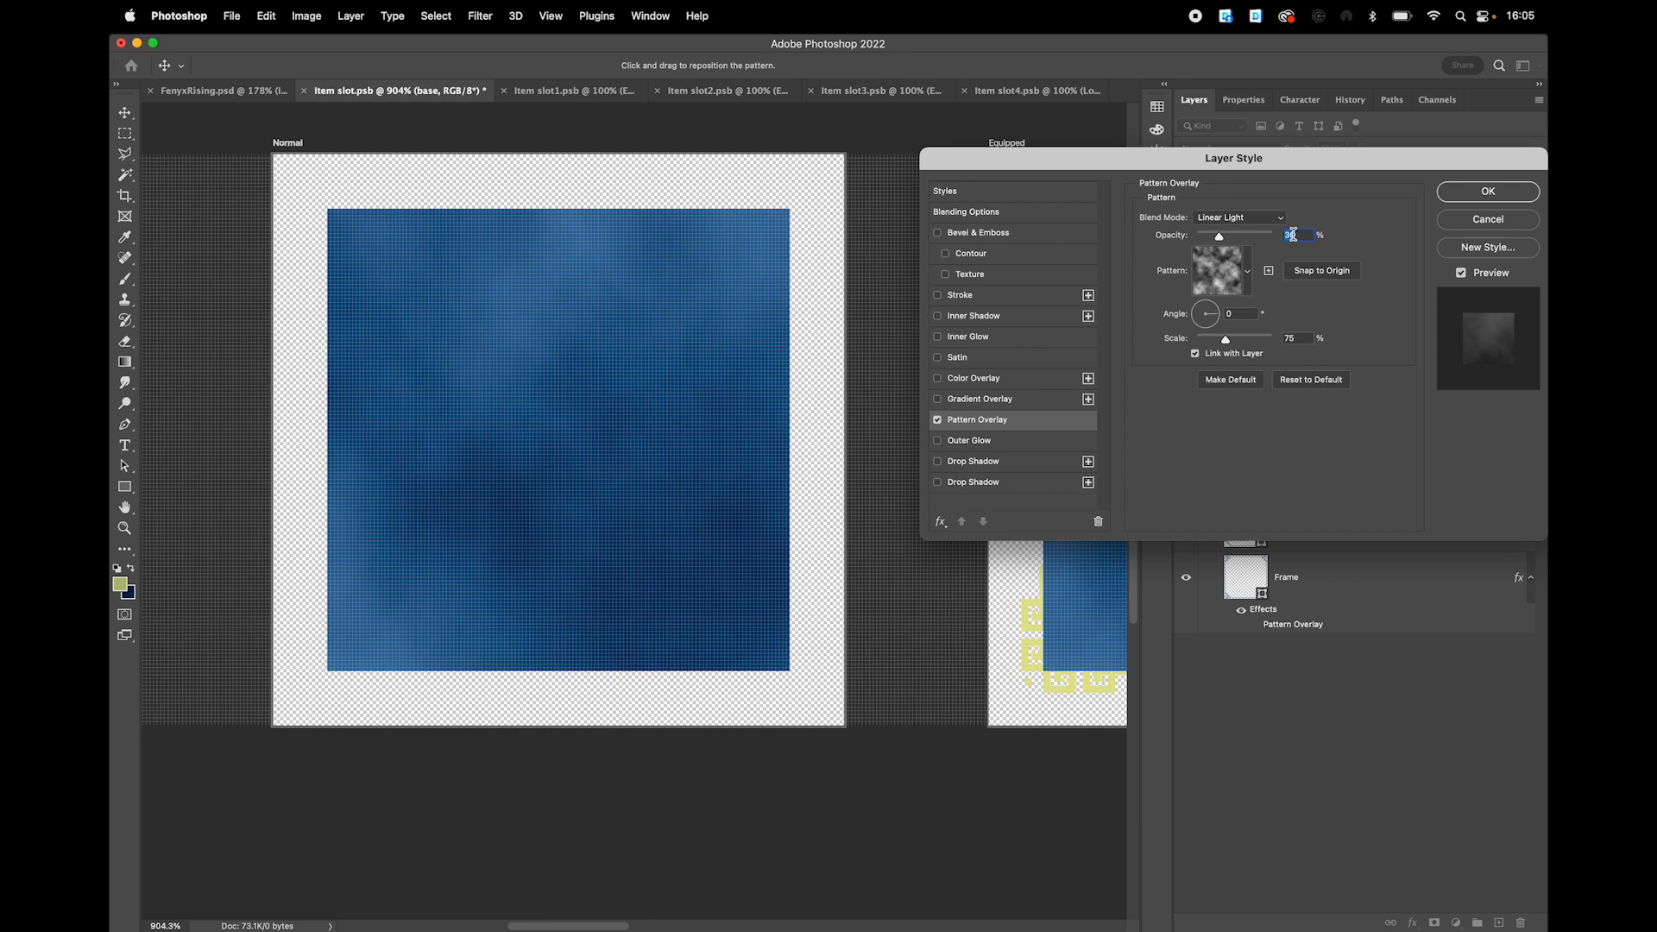
pyautogui.click(1488, 192)
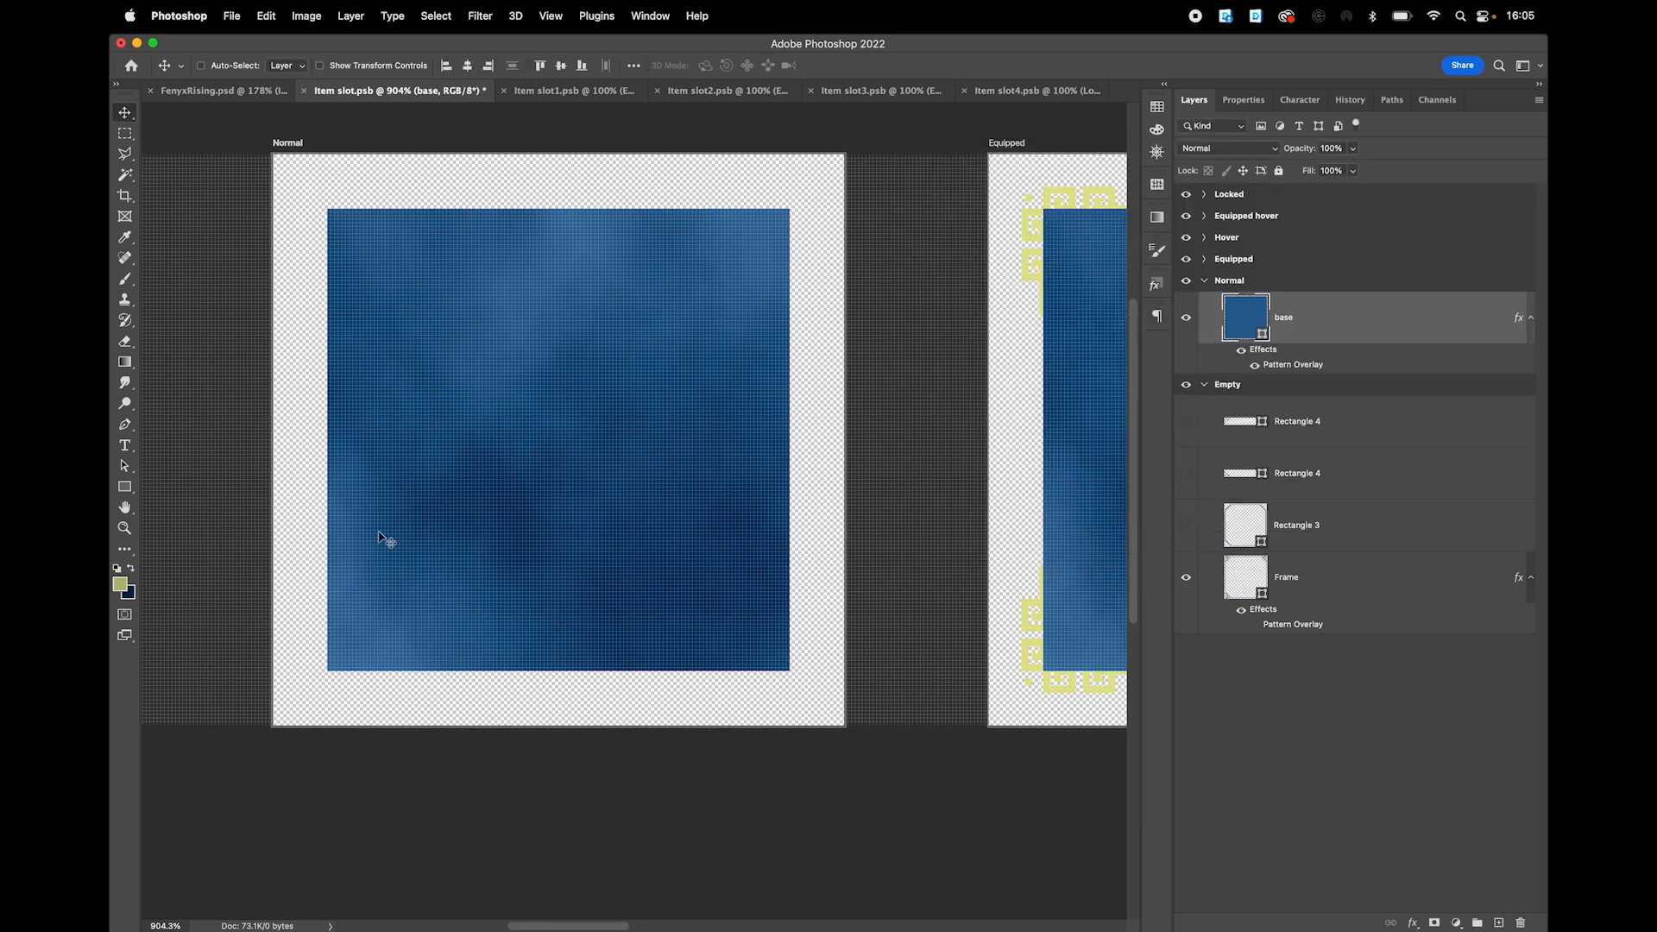
# - Review the fill colour and Pattern Overlay settings of the base layer in the Hover artboard
pyautogui.scroll(-2, 629, 388)
pyautogui.moveTo(847, 365); pyautogui.dragTo(461, 351)
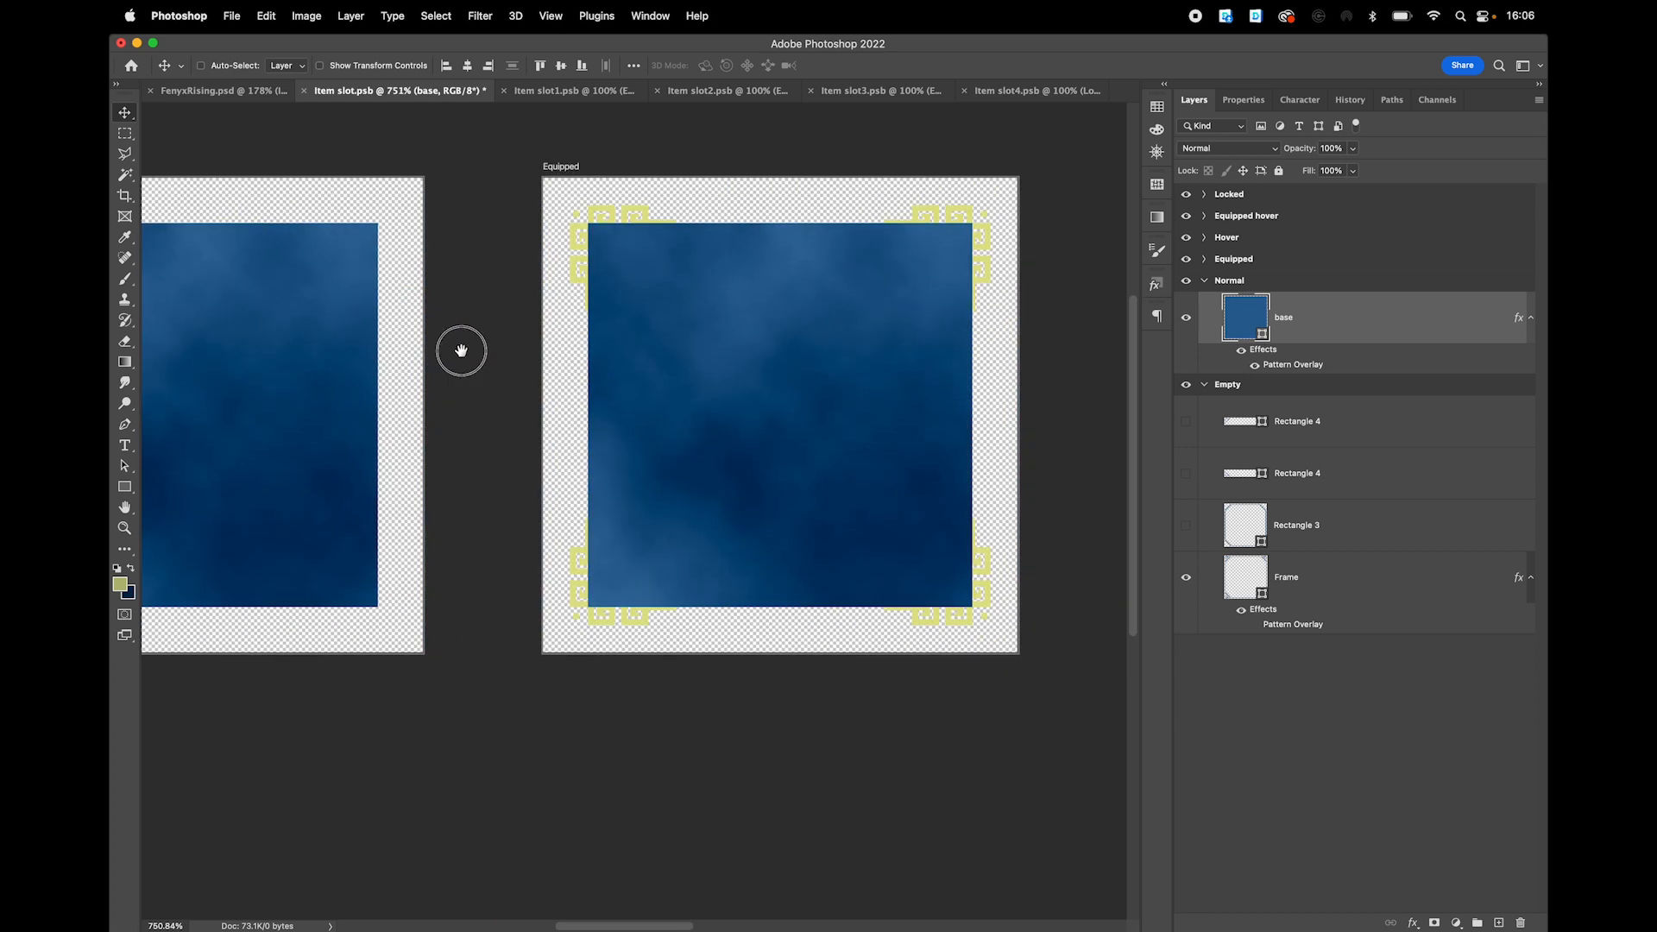
pyautogui.hscroll(10, 736, 366)
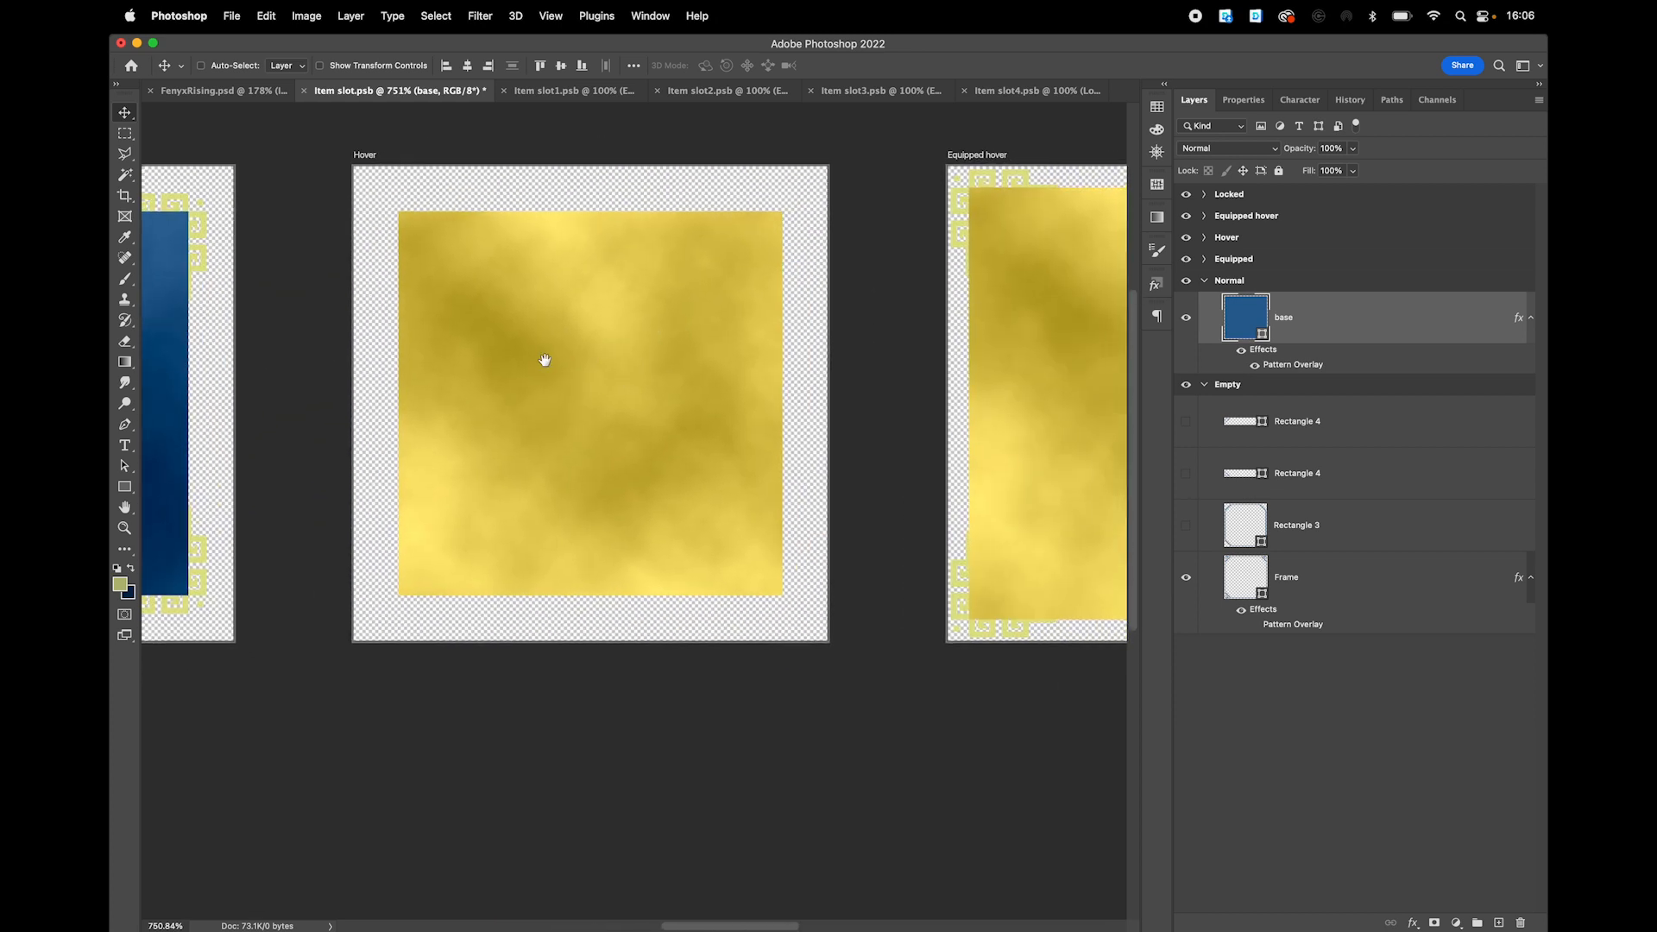
pyautogui.hscroll(1, 545, 360)
pyautogui.keyDown('super'); pyautogui.click(562, 326); pyautogui.keyUp('super')
pyautogui.doubleClick(1252, 270)
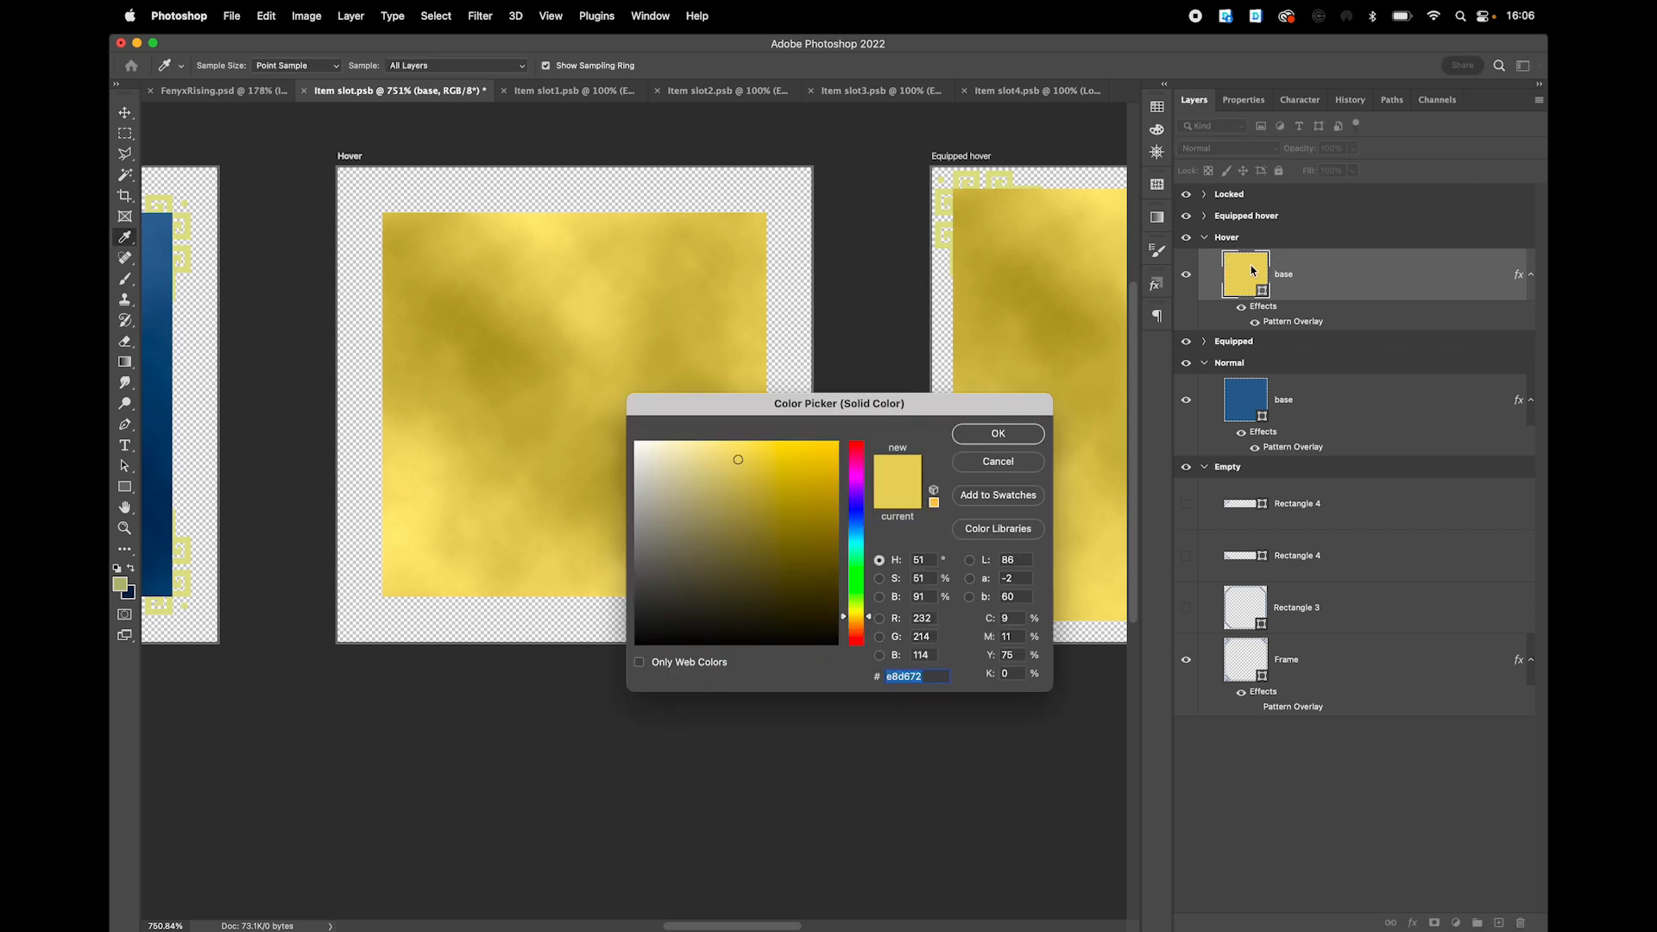
pyautogui.click(995, 433)
pyautogui.doubleClick(1302, 322)
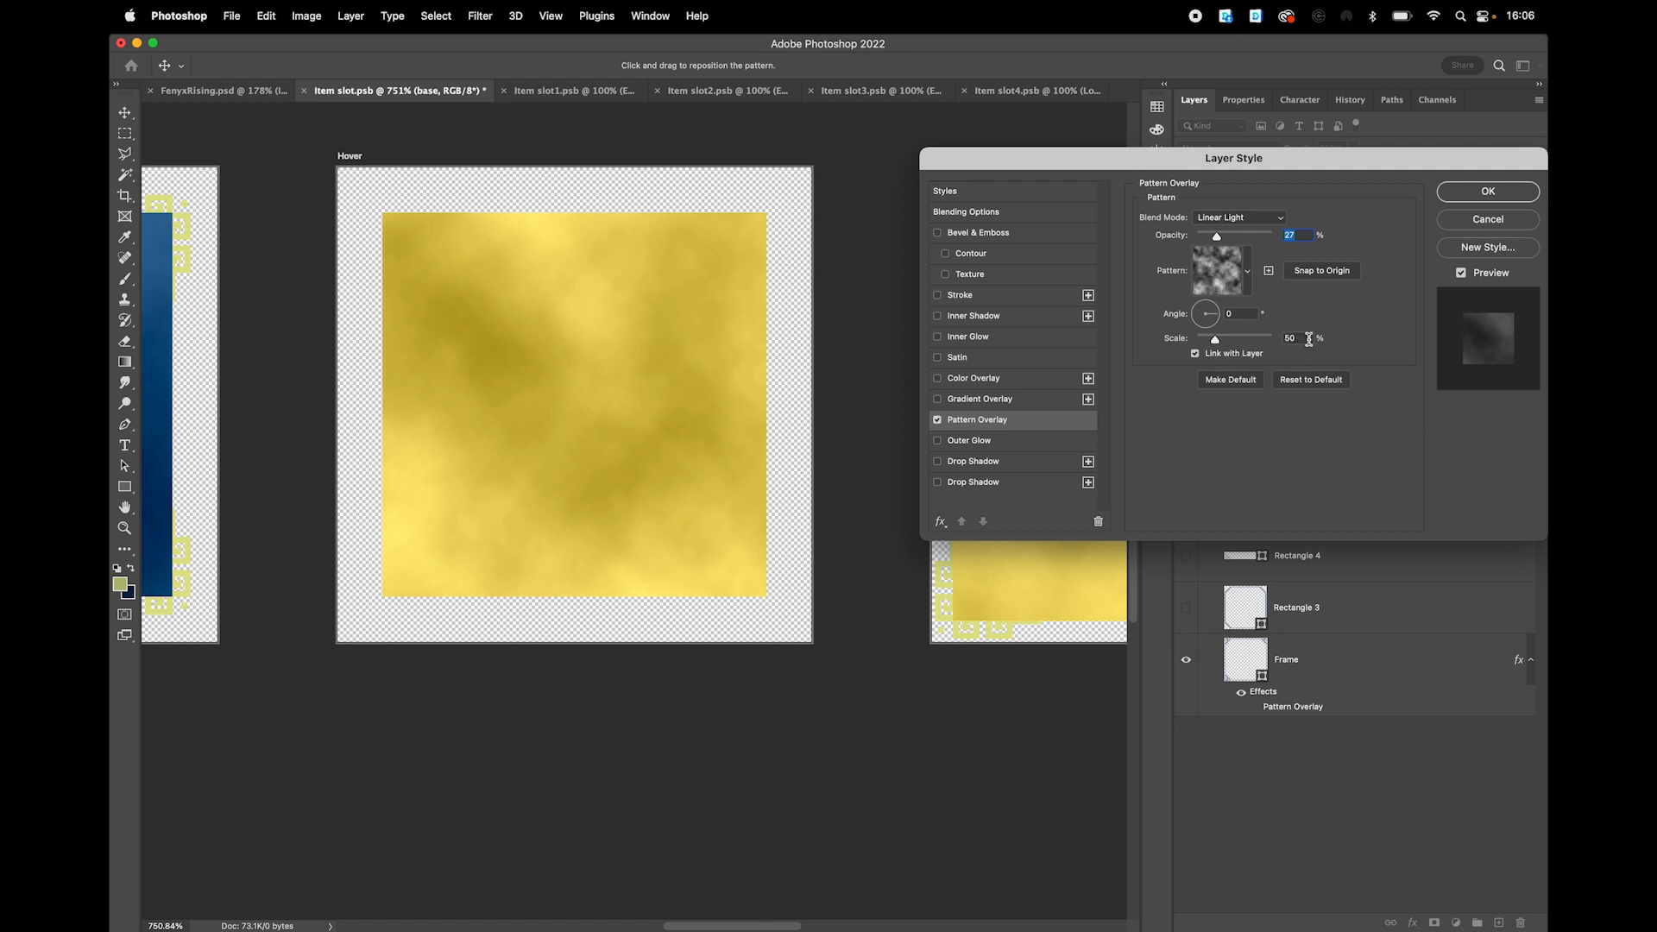
pyautogui.click(1488, 190)
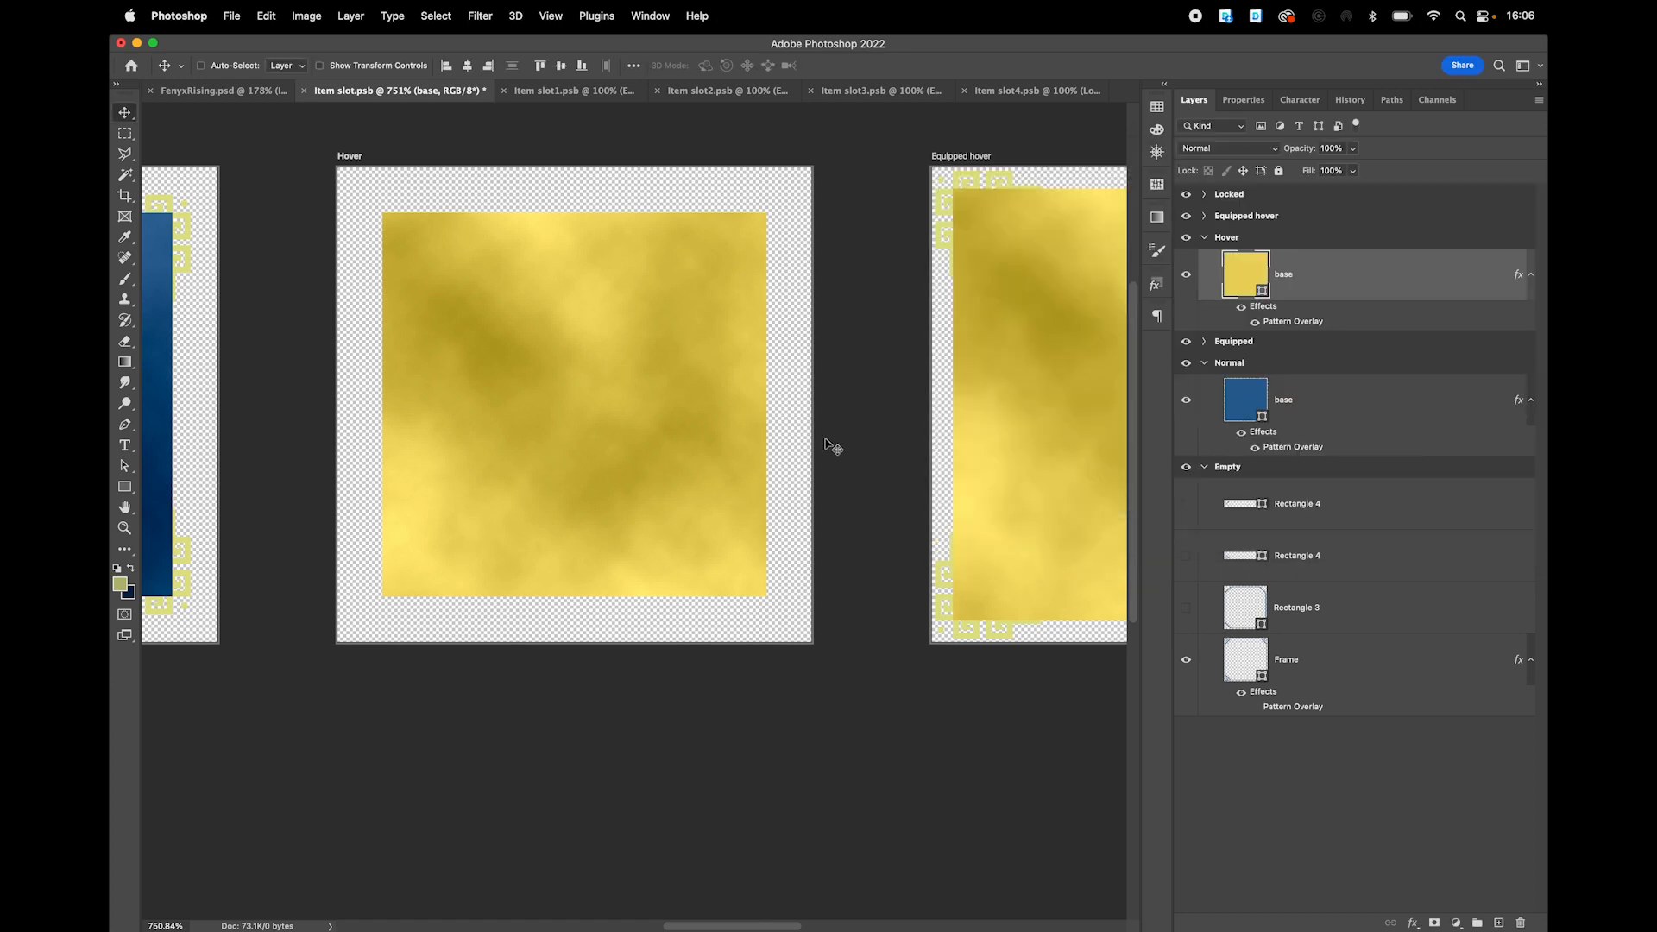
# - Examine the Locked artboard and compare it with the row of locked slots in FenyxRising.psd
pyautogui.scroll(-6, 650, 486)
pyautogui.hscroll(4, 811, 517)
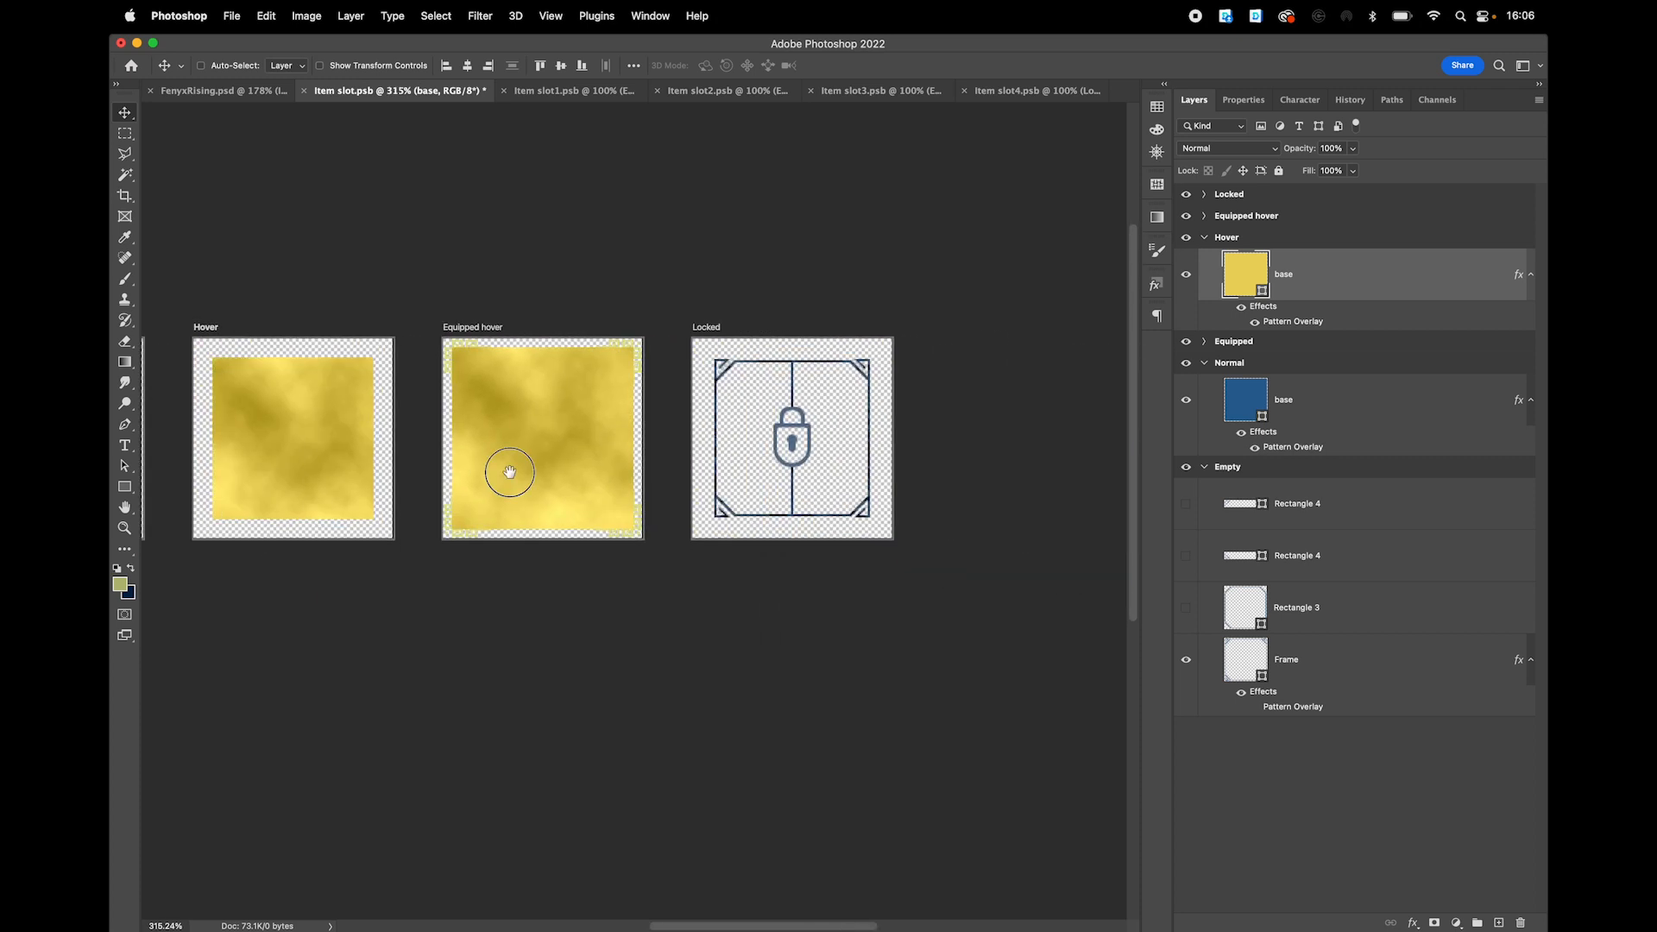
pyautogui.scroll(5, 799, 444)
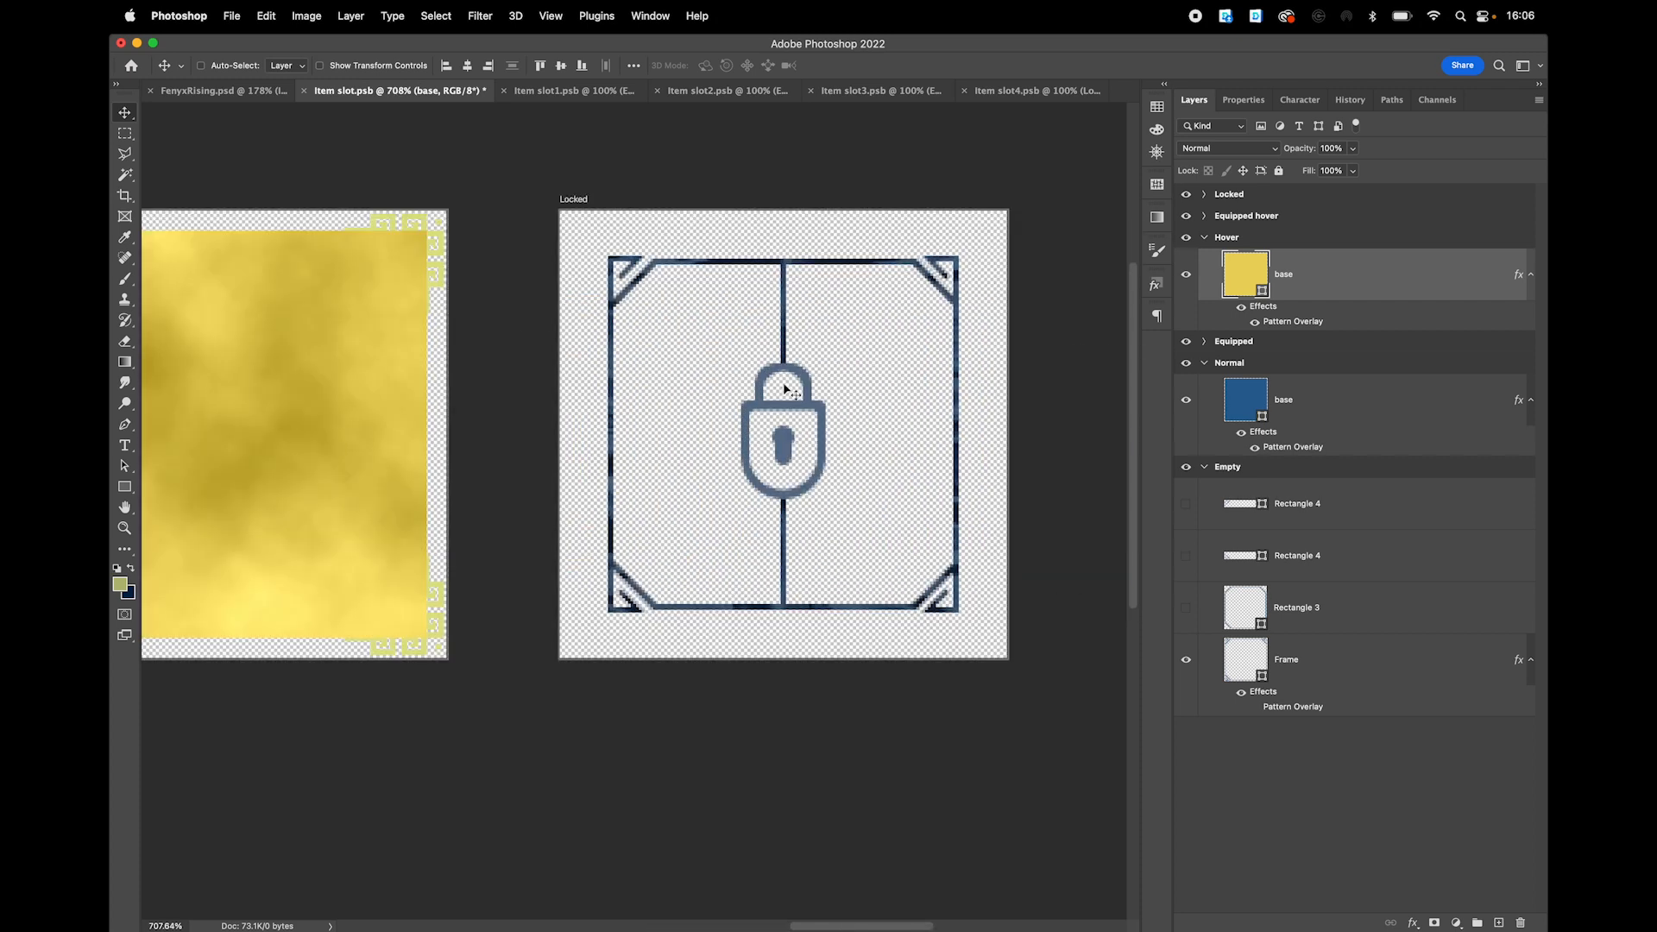
pyautogui.click(244, 92)
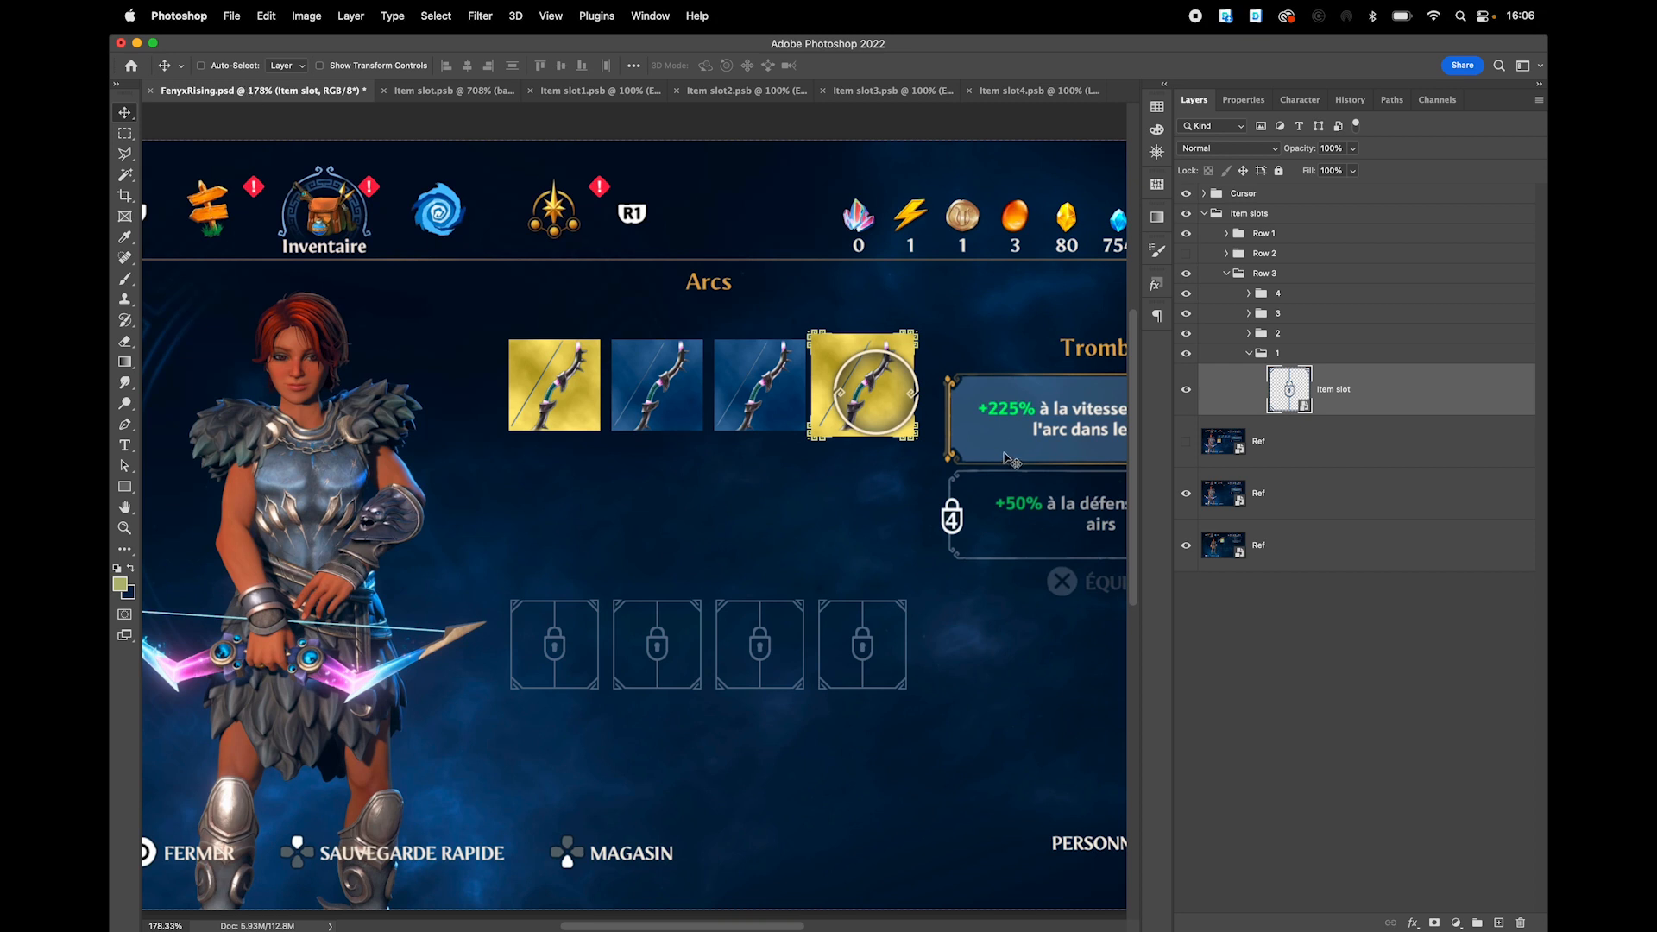
pyautogui.scroll(3, 885, 399)
pyautogui.moveTo(645, 614); pyautogui.dragTo(744, 437)
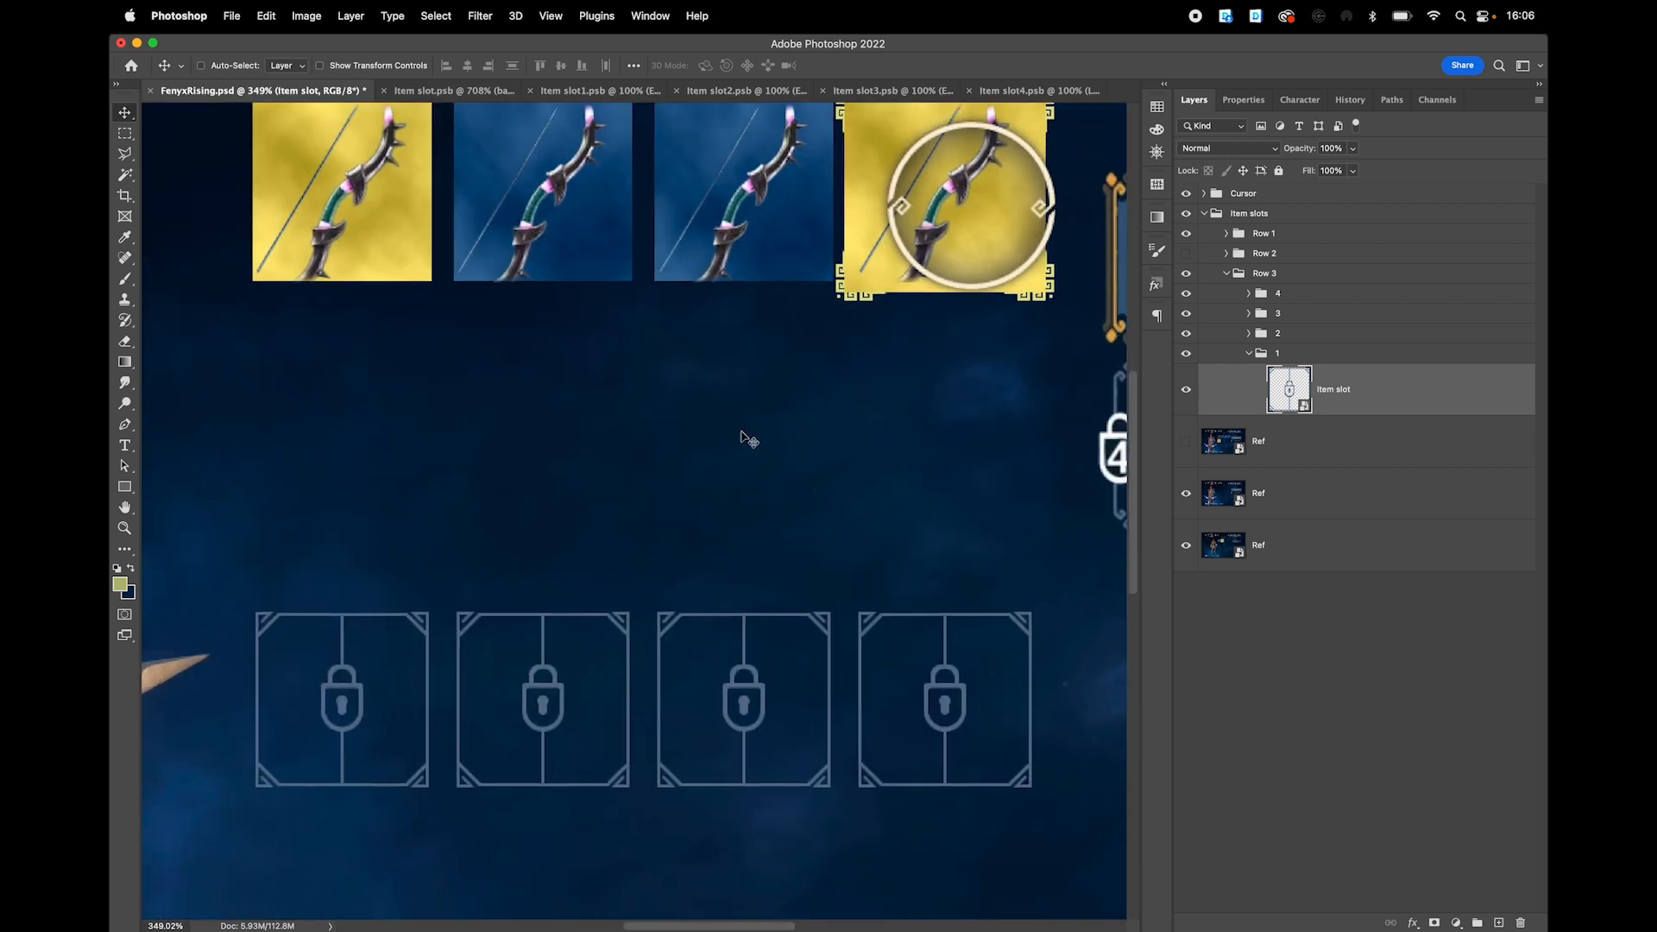
pyautogui.scroll(-1, 744, 436)
pyautogui.moveTo(640, 379); pyautogui.dragTo(701, 552)
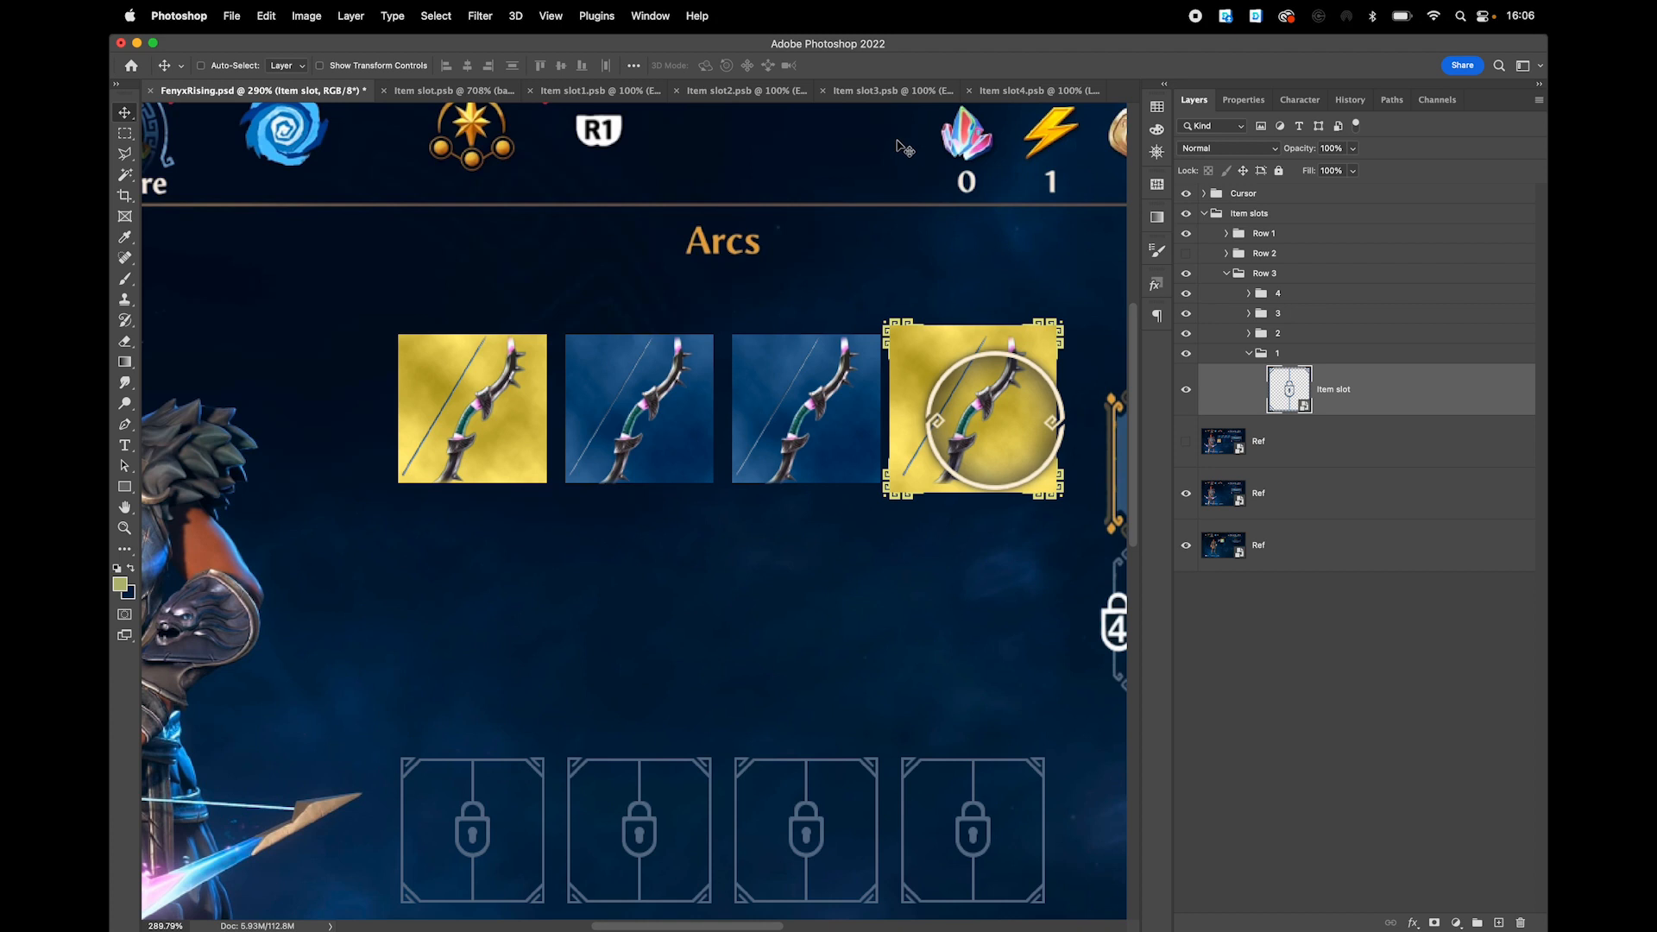
# - Check the layer comps of FenyxRising.psd and Item slot.psb, then close the Layer Comps display
pyautogui.click(650, 16)
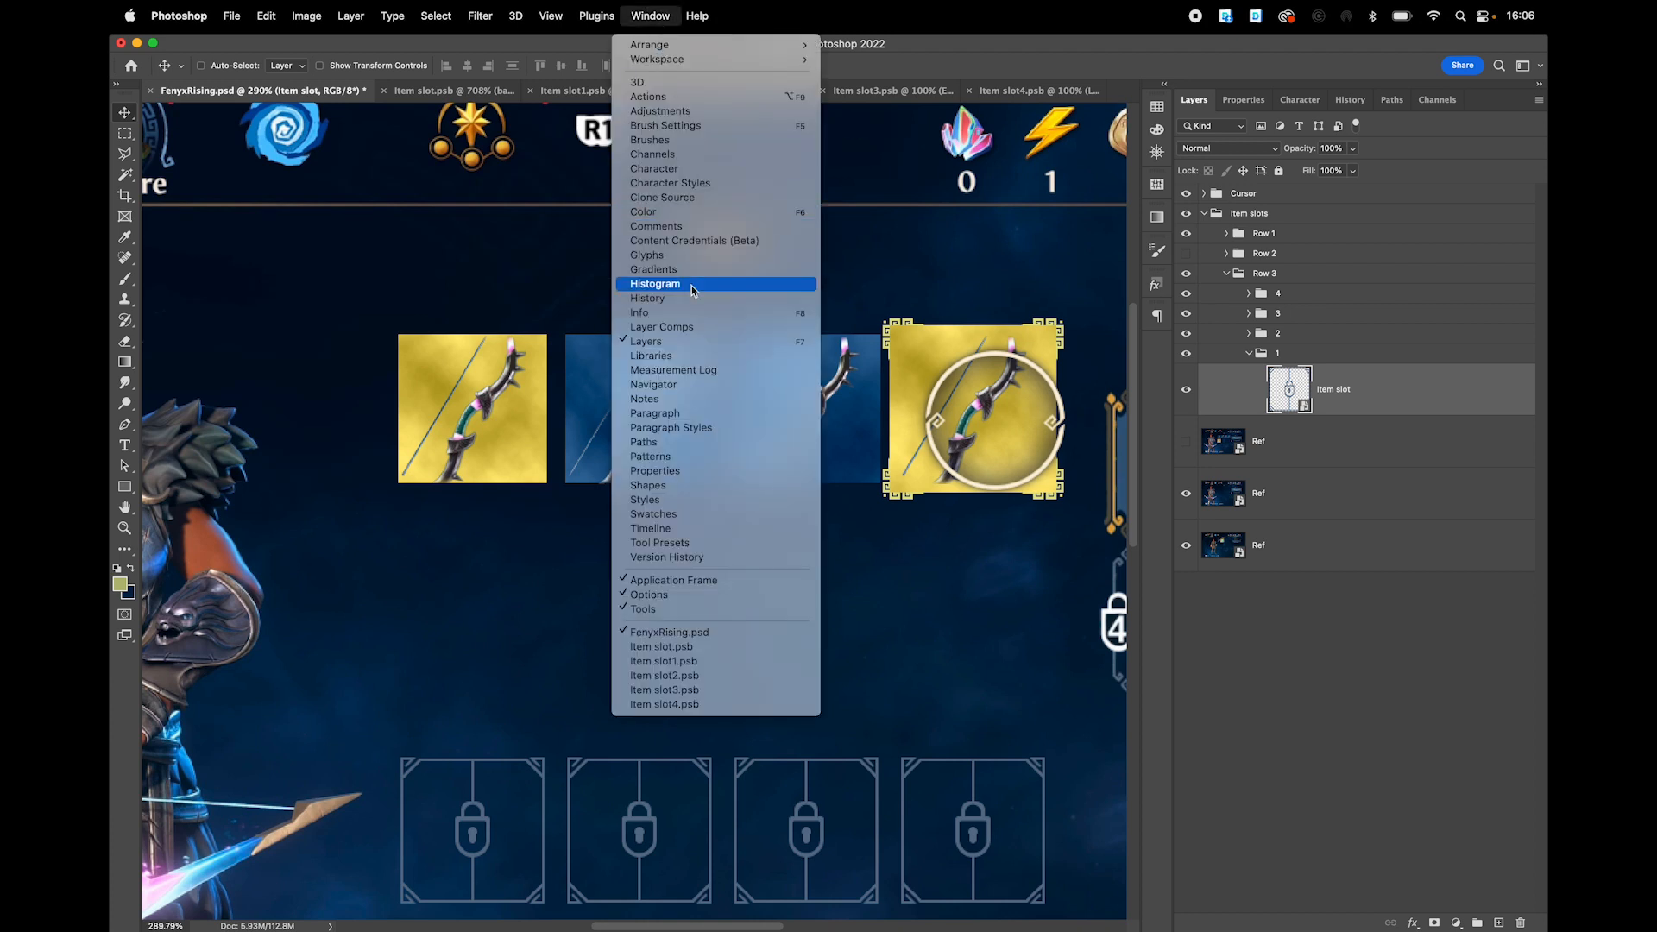
pyautogui.click(686, 327)
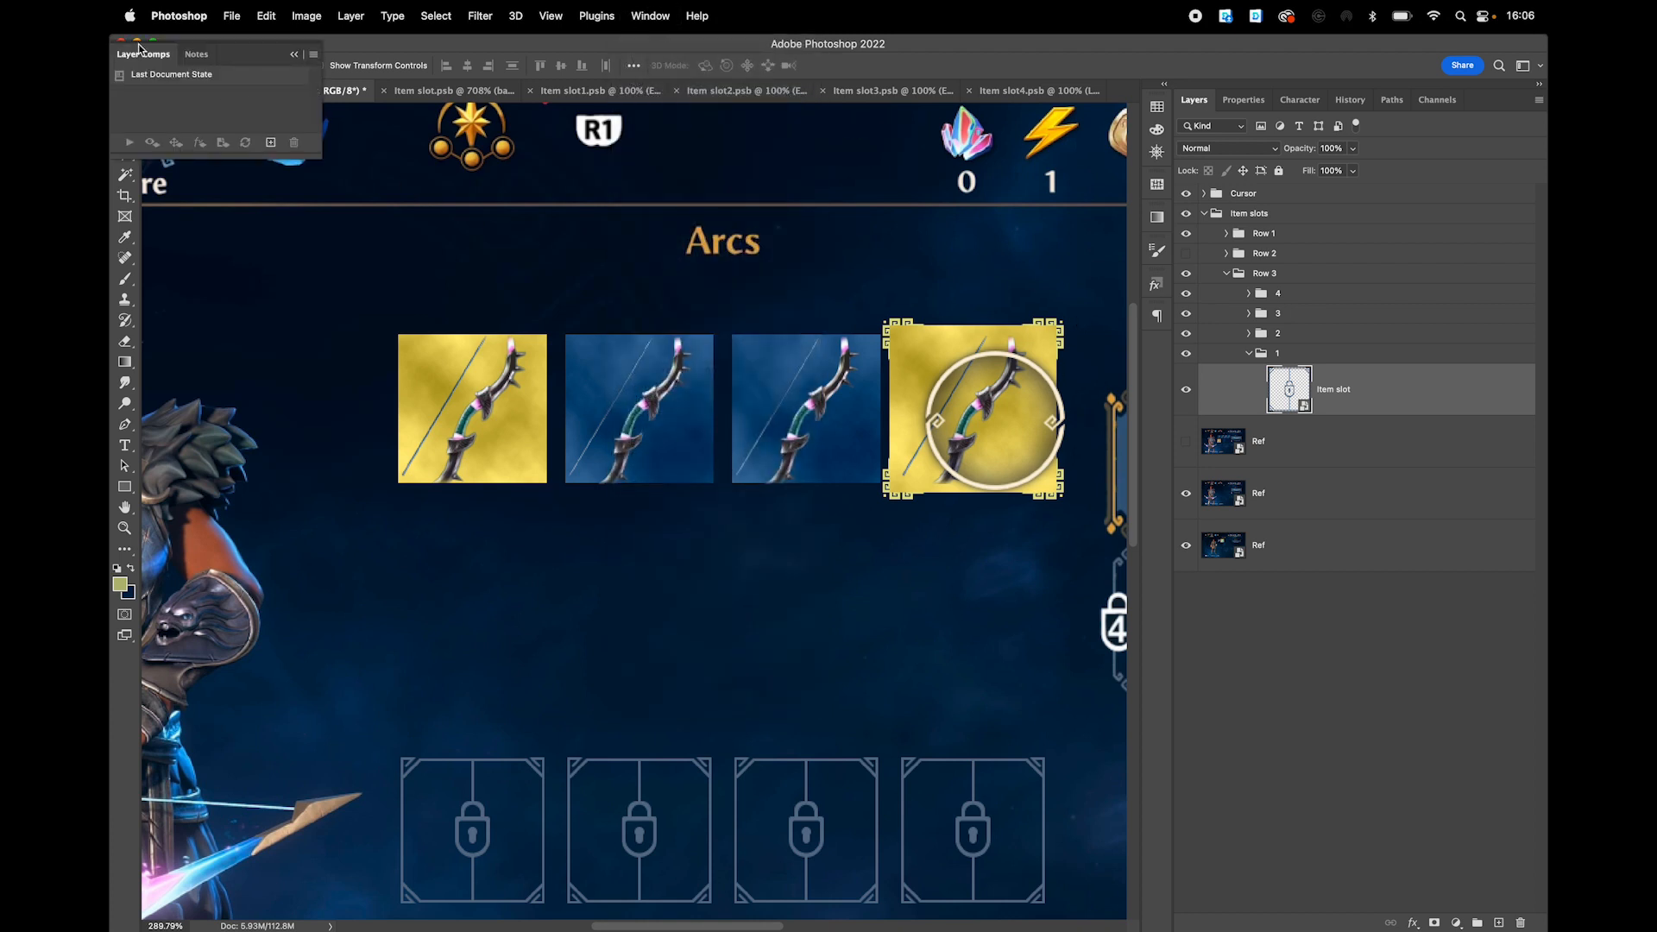
pyautogui.moveTo(233, 54); pyautogui.dragTo(726, 276)
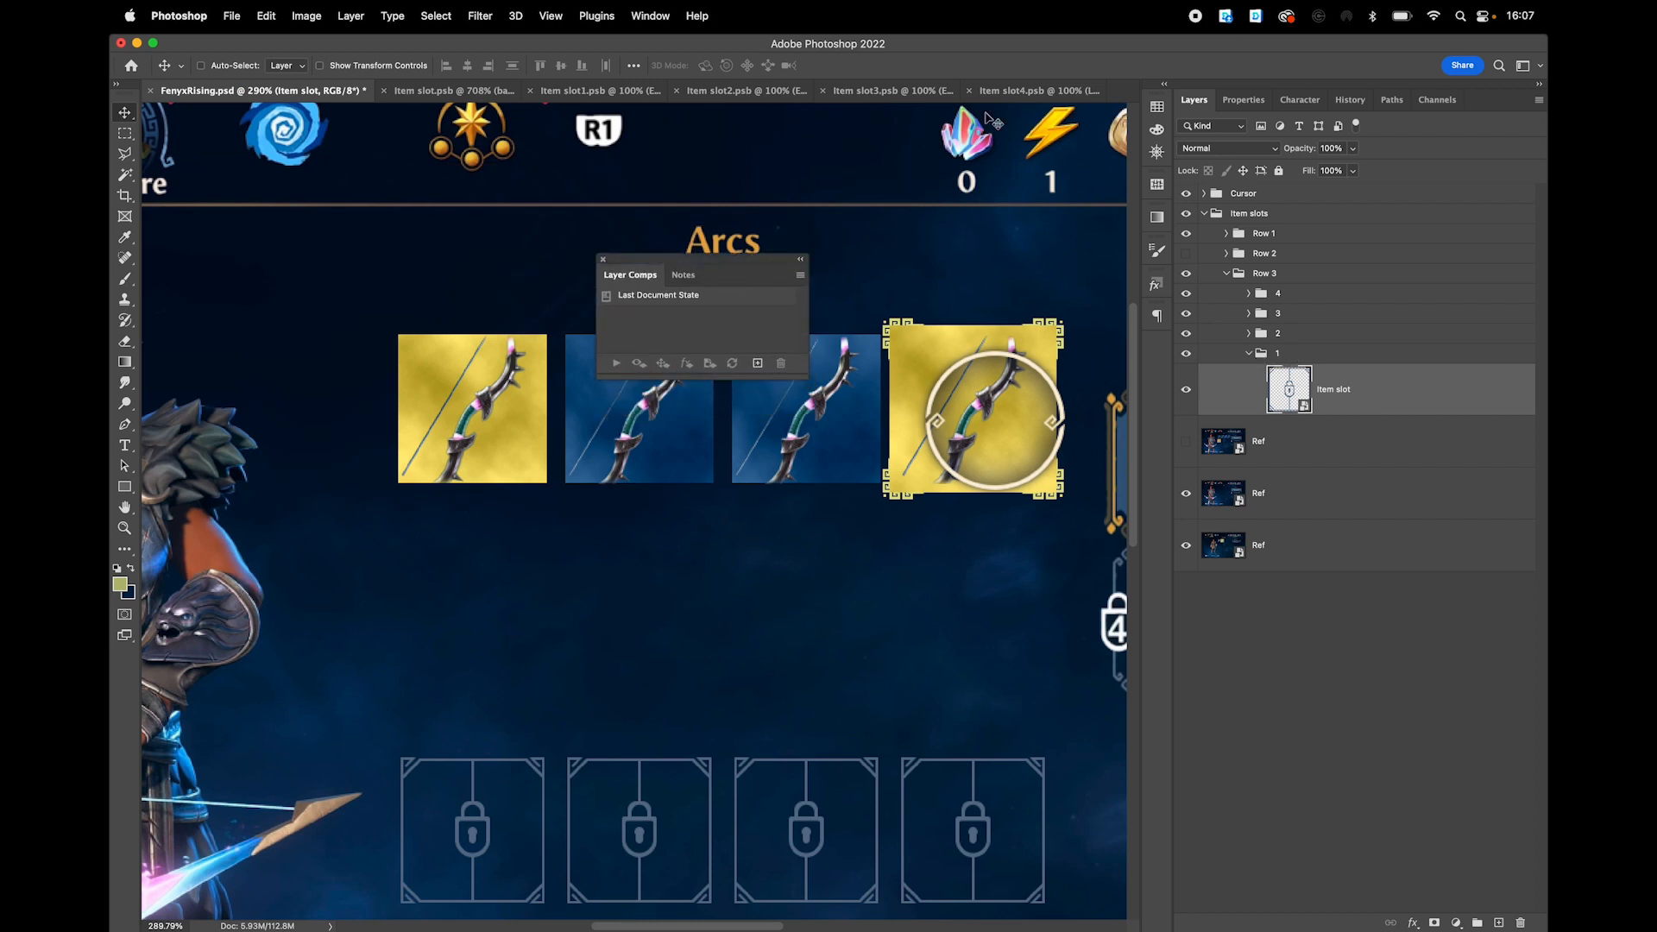
pyautogui.click(457, 89)
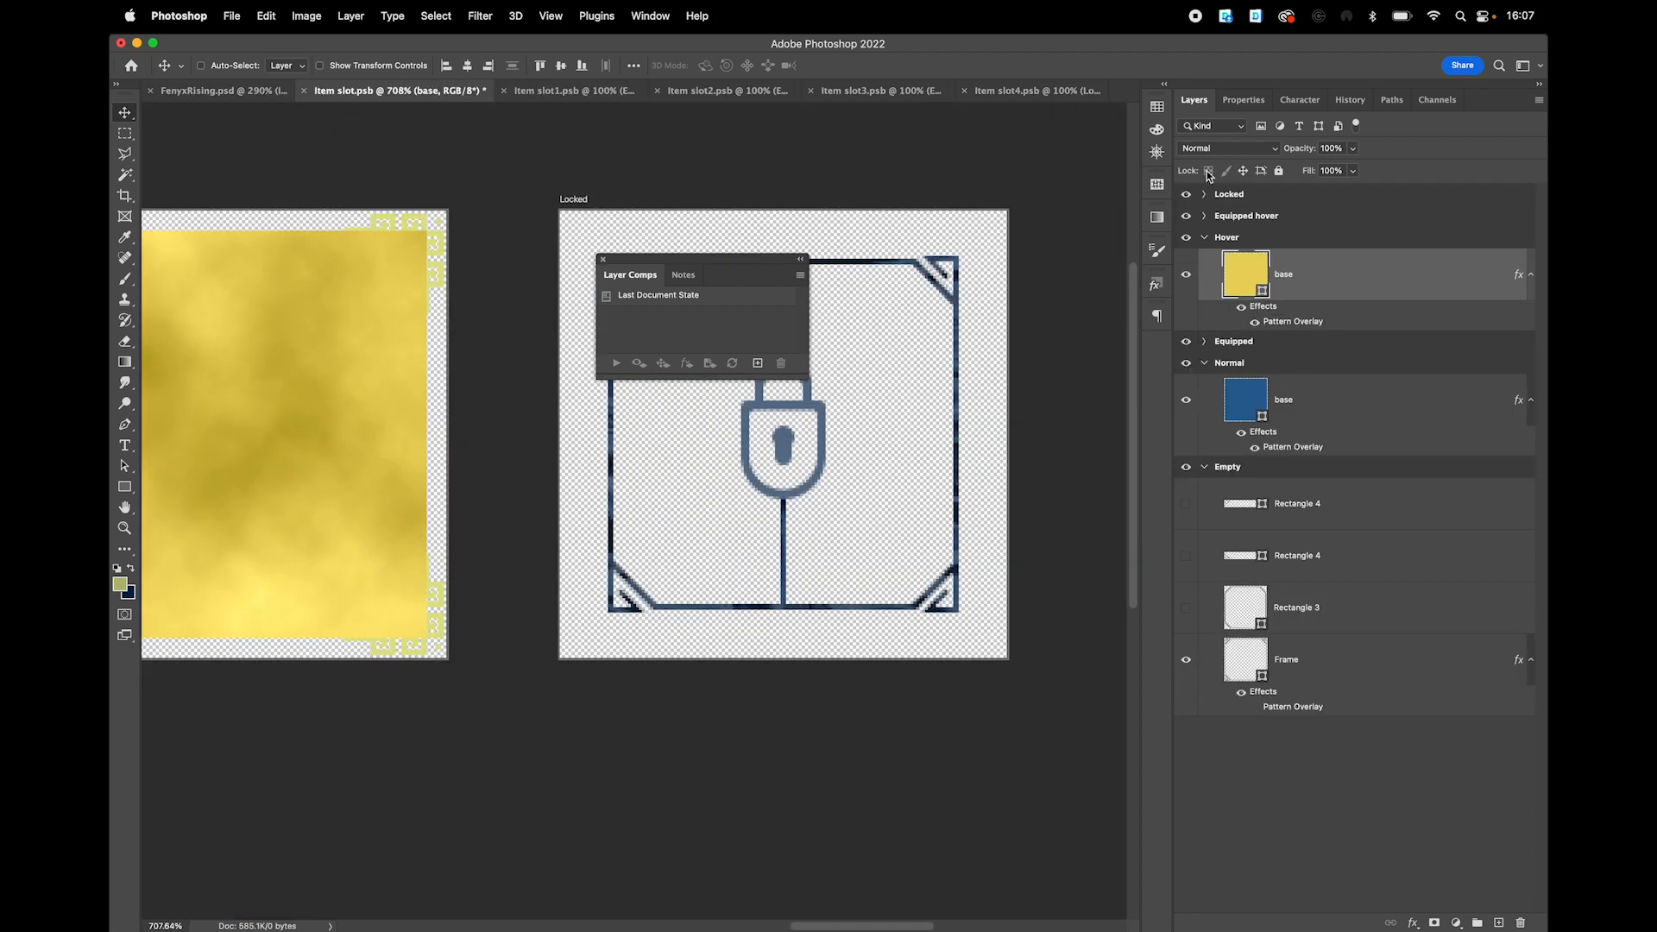
pyautogui.click(220, 90)
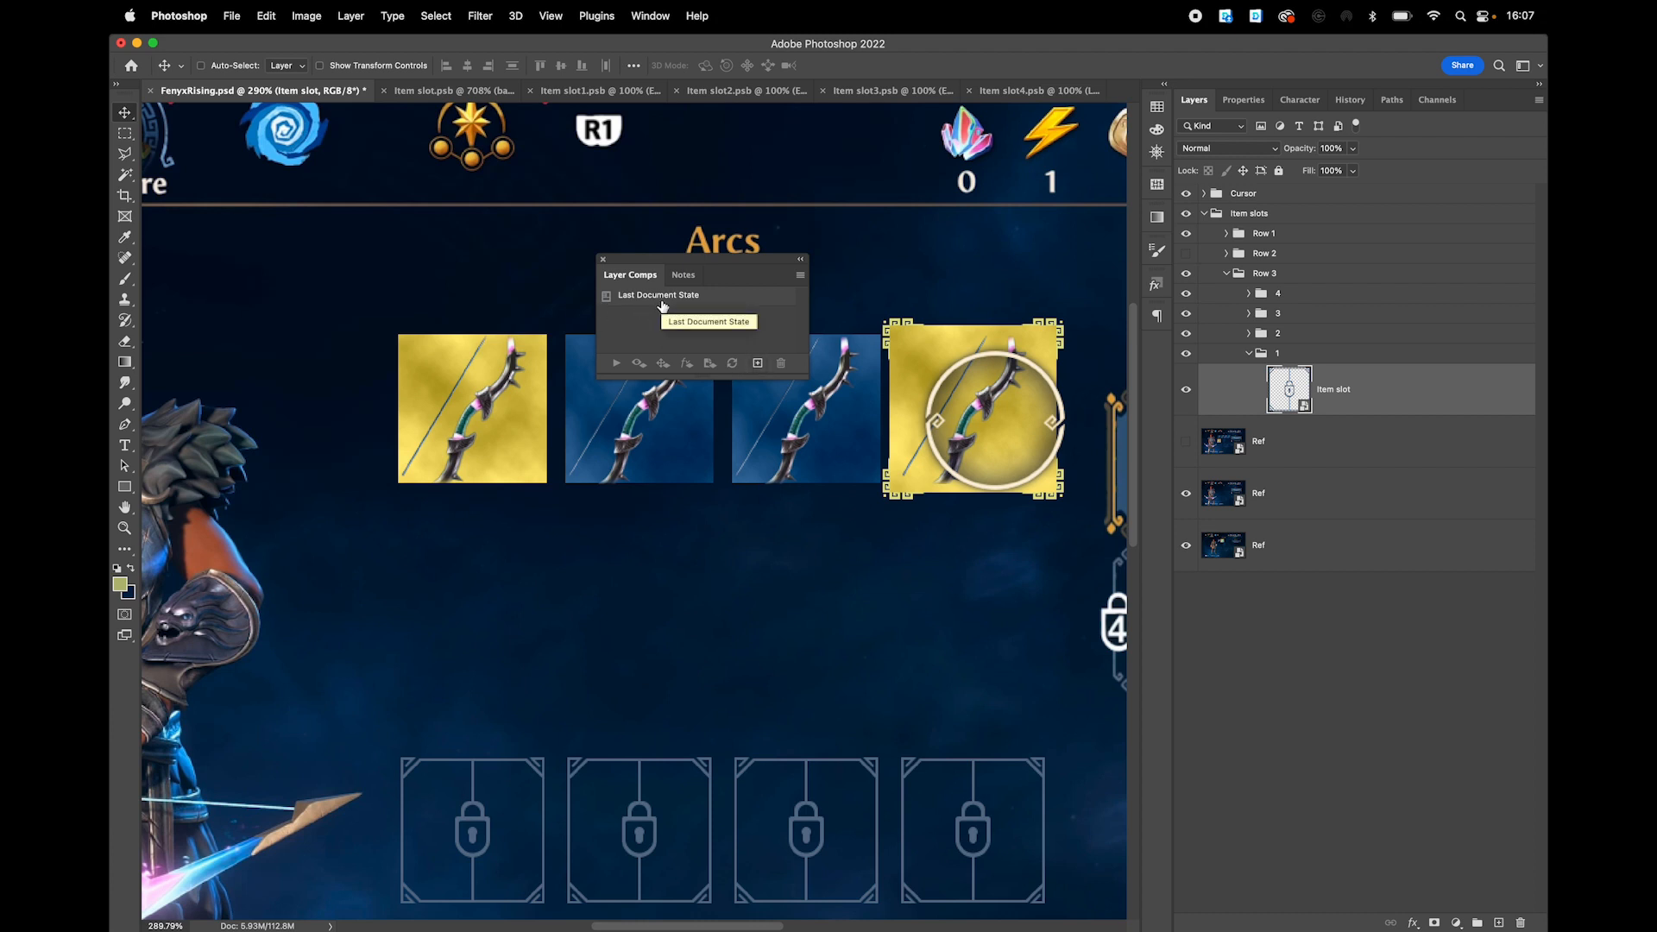
pyautogui.click(602, 259)
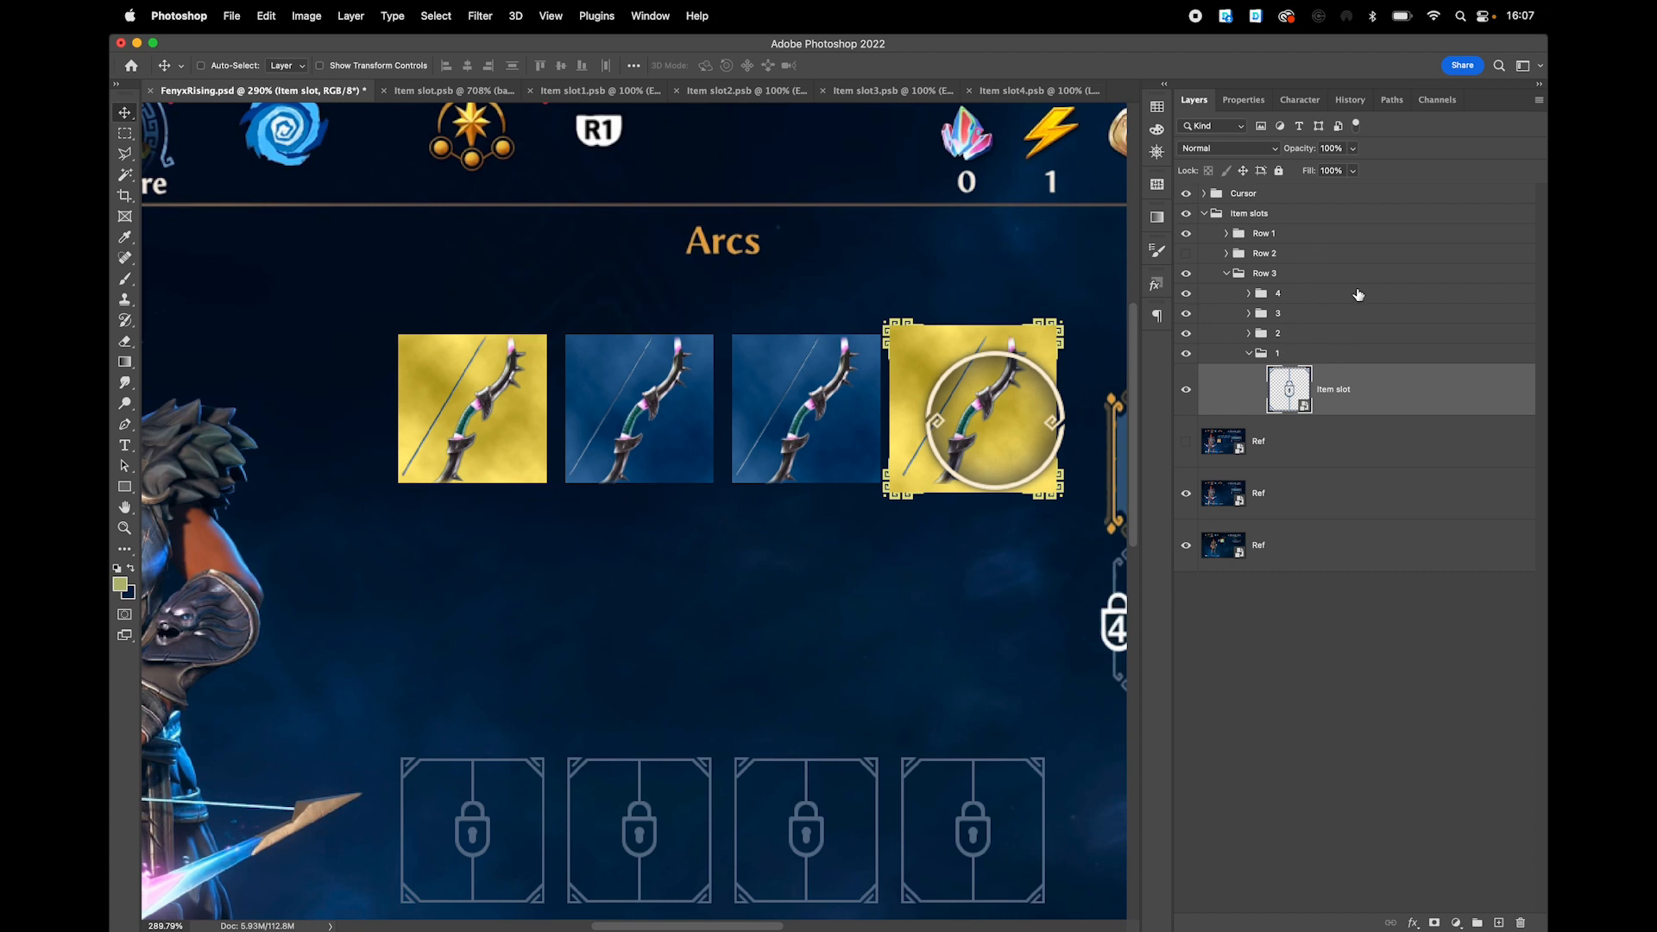
# - Open the contents of the item slot smart object in Row 3, group 1, and make all its artboards visible
pyautogui.click(1291, 389)
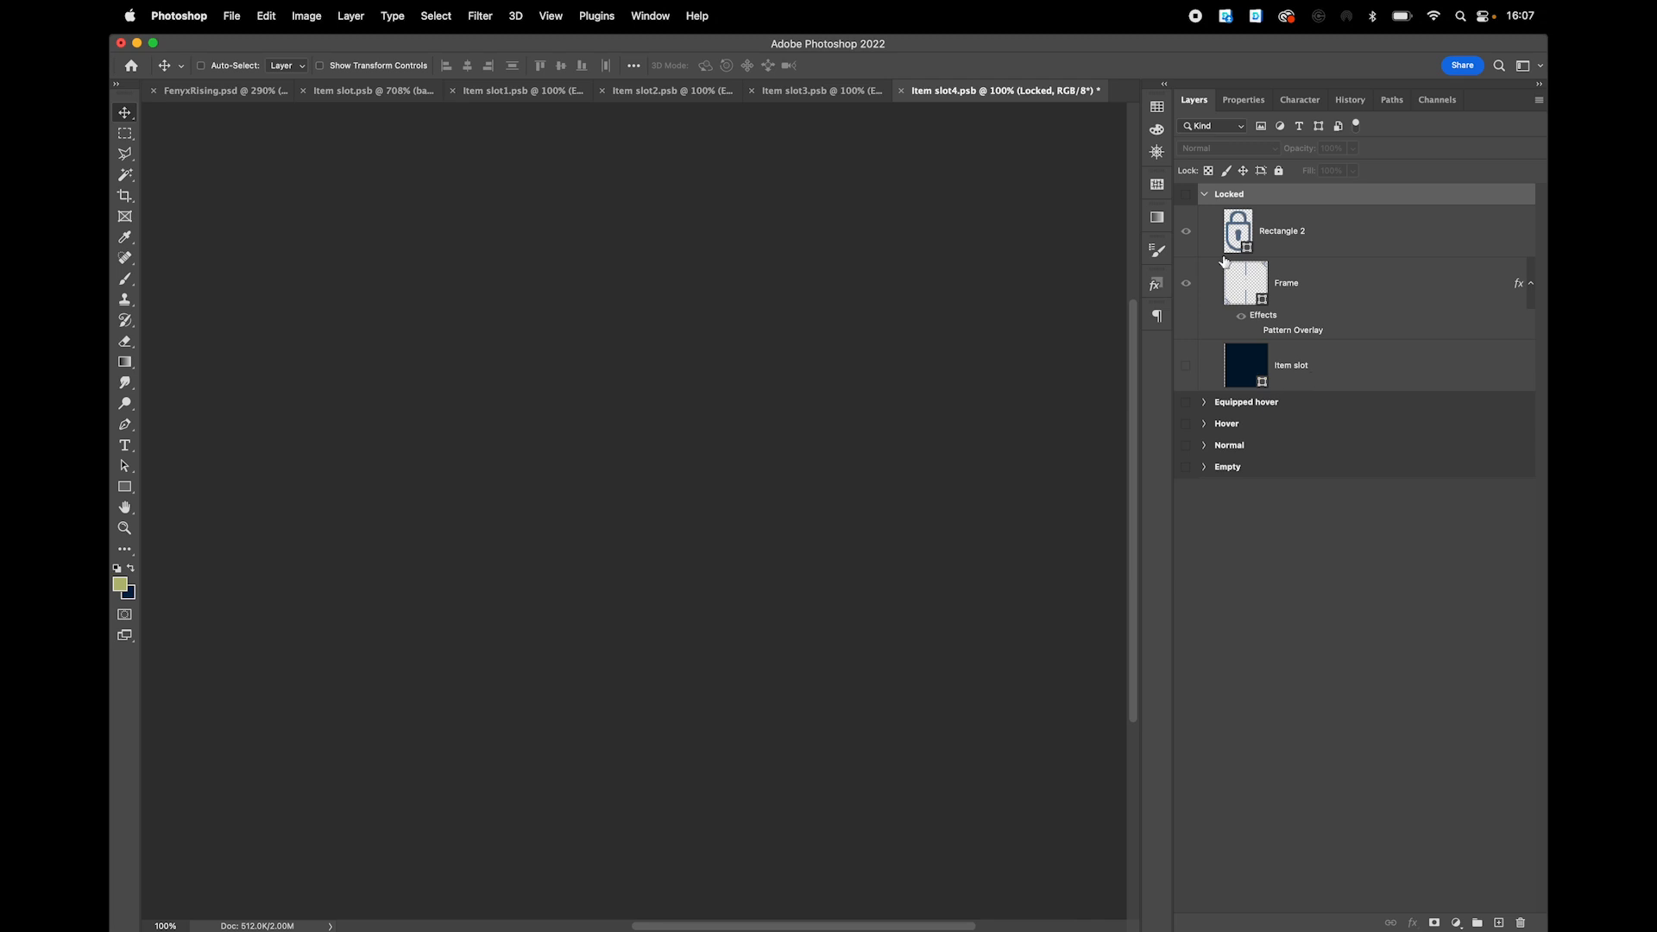
pyautogui.click(1202, 202)
pyautogui.click(1203, 197)
pyautogui.moveTo(1186, 216); pyautogui.dragTo(1188, 296)
pyautogui.moveTo(480, 601); pyautogui.dragTo(624, 512)
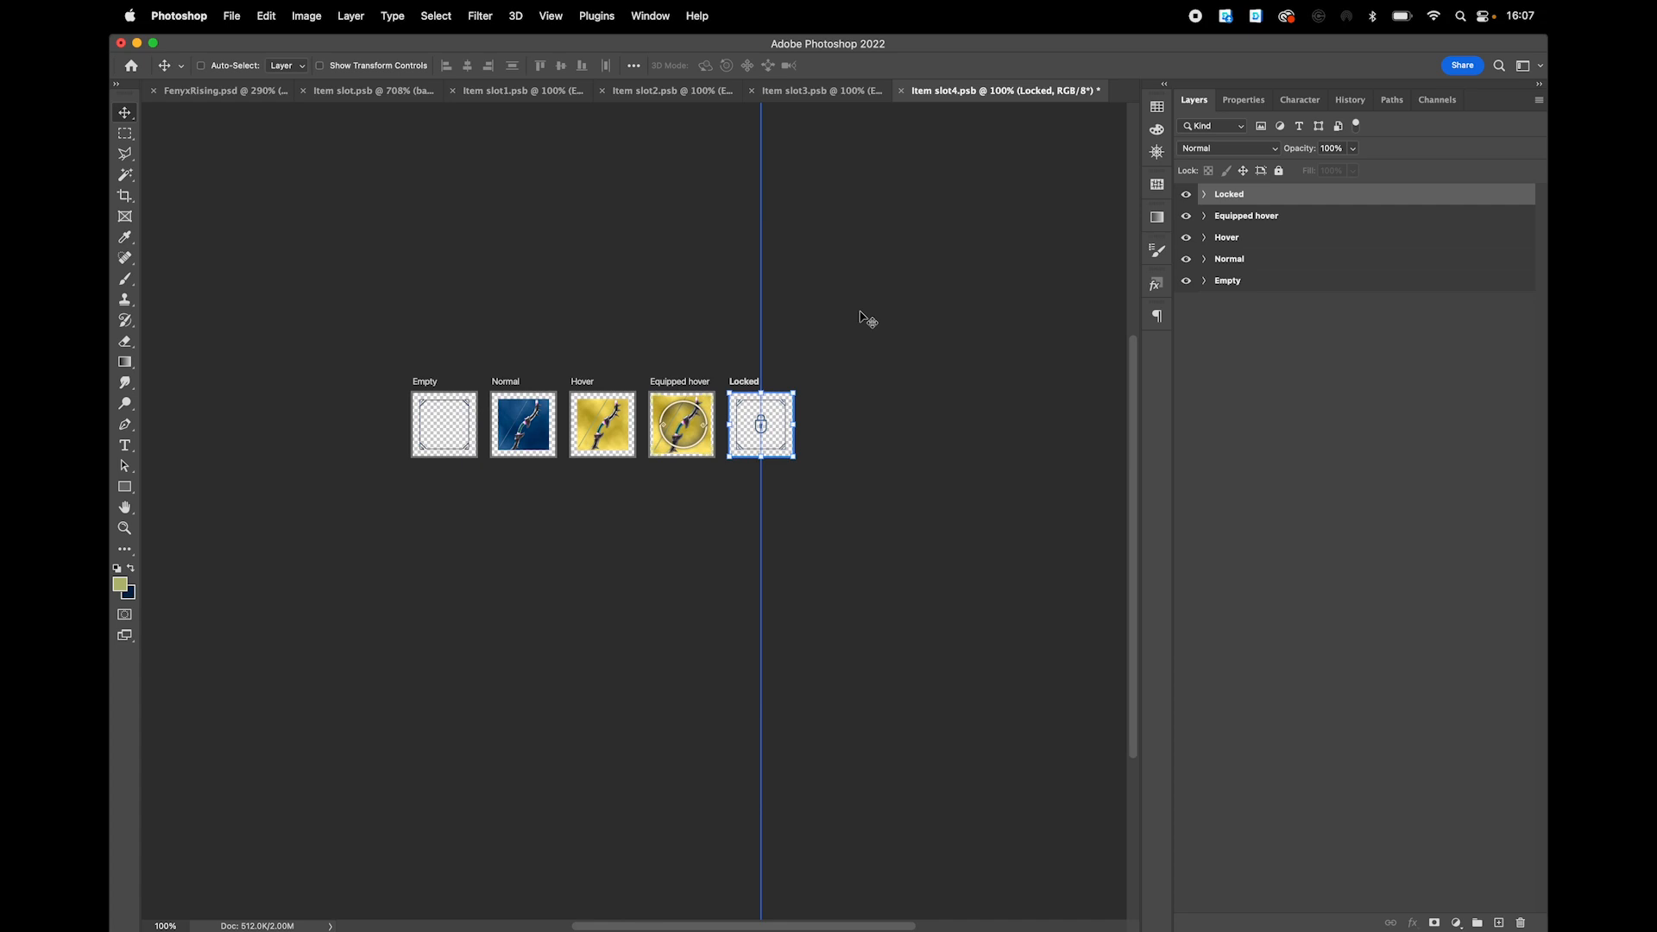